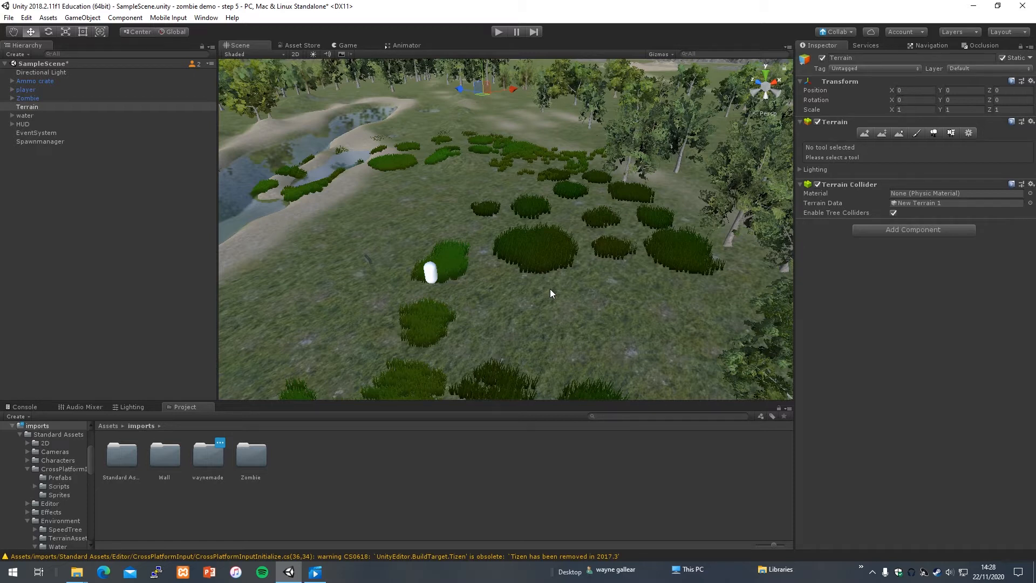
- Run the game and walk the player across the grassy terrain to find a zombie
left_click(499, 32)
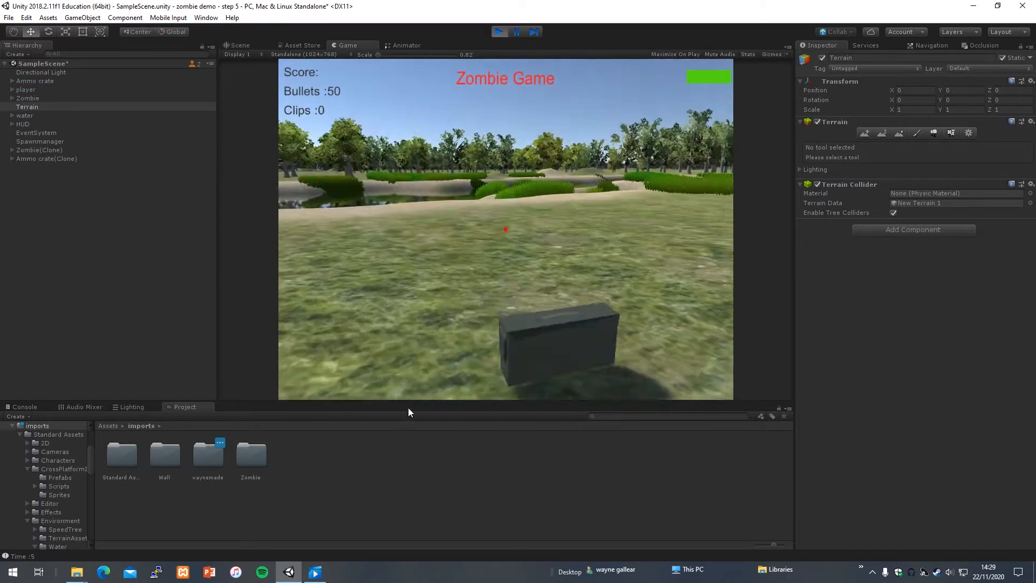
key("w")
key("space")
key("w")
key("space")
key("w")
key("space")
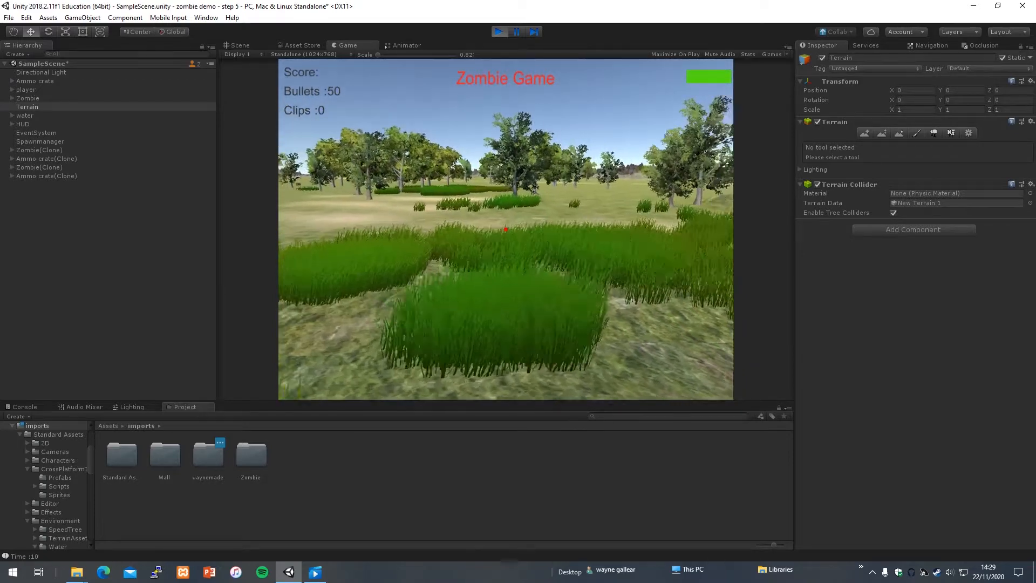
key("w")
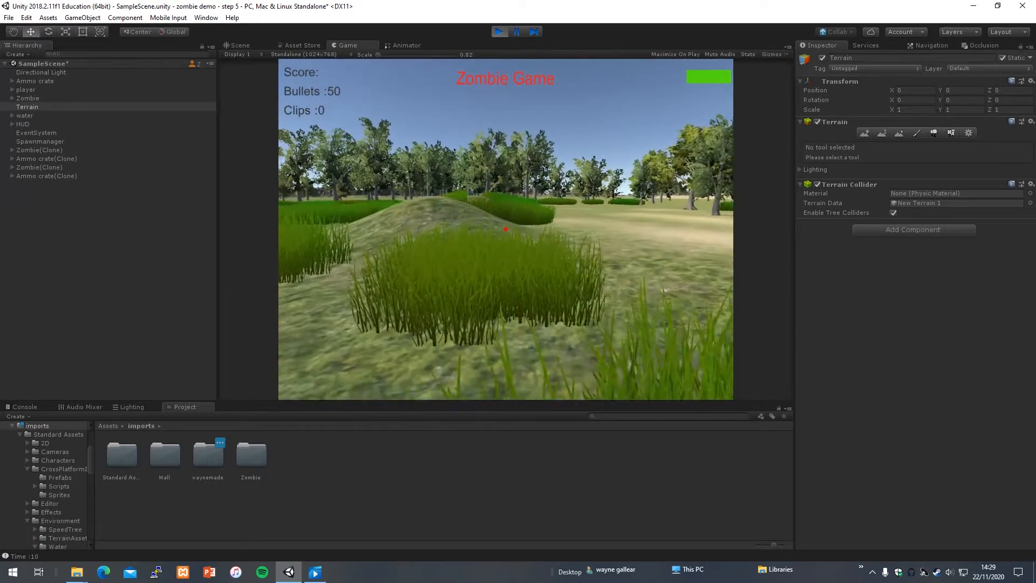
key("w")
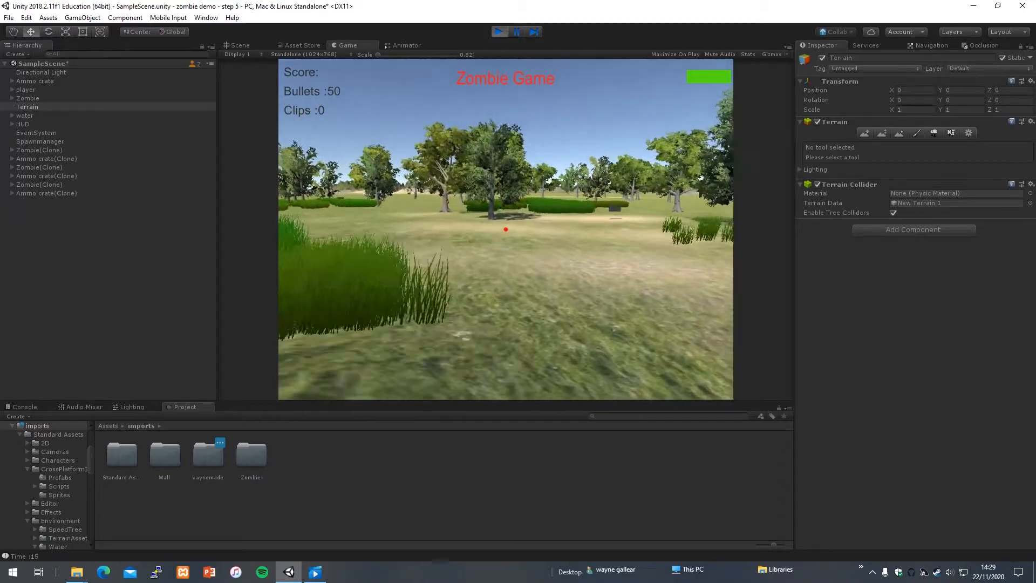
key("w")
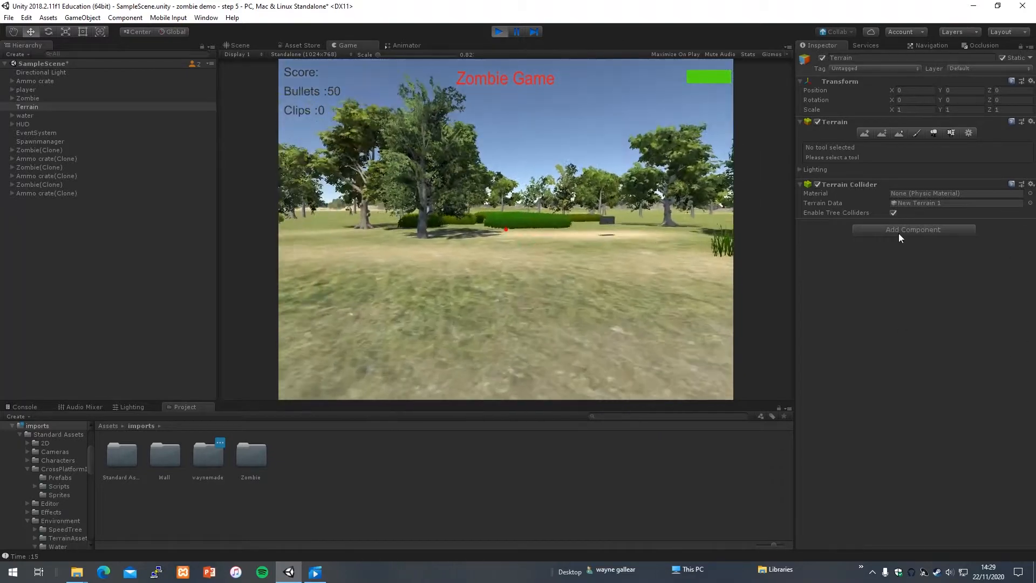
key("w")
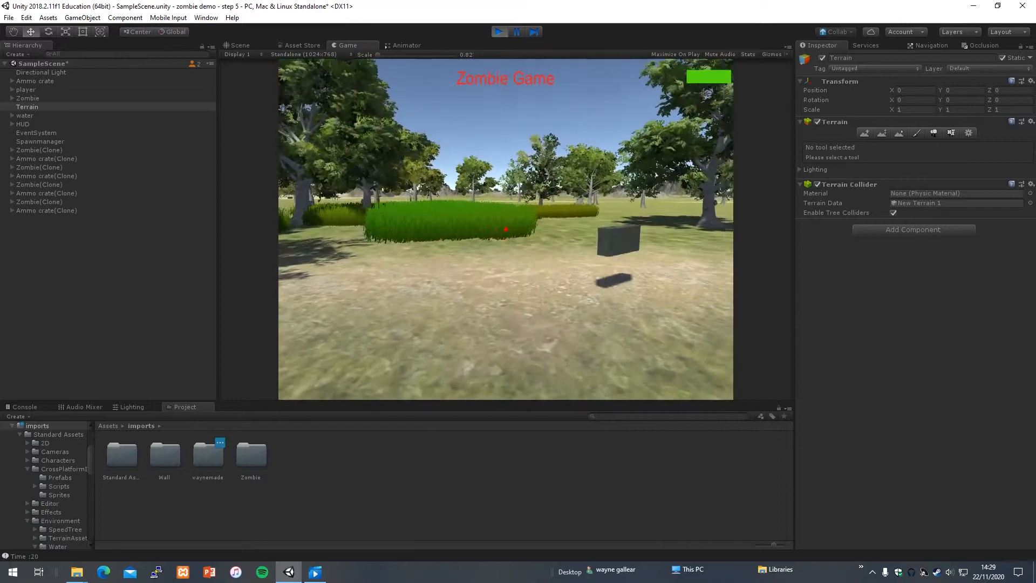
key("w")
key("w")
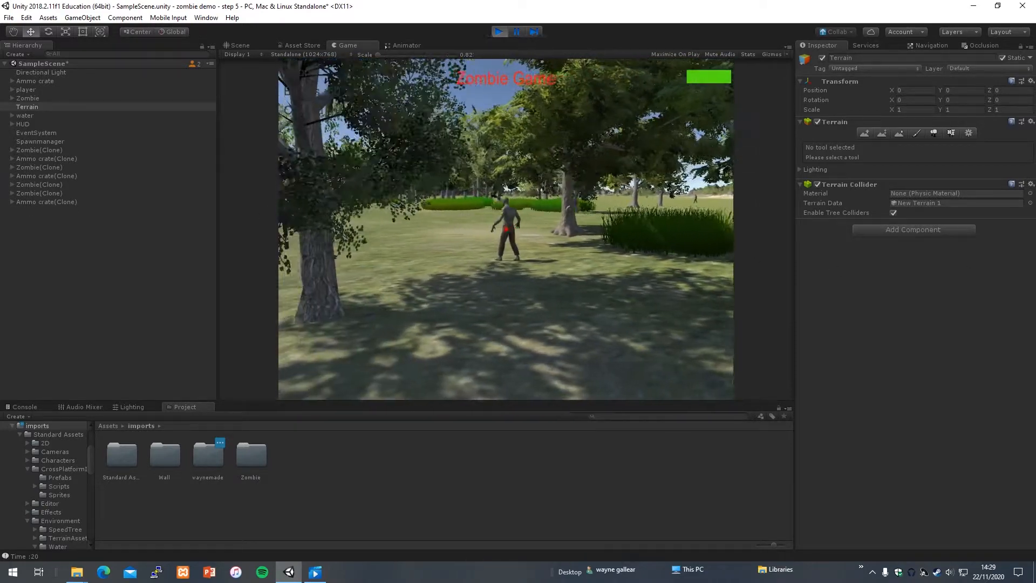
- Test the combat by shooting at zombies among the trees while moving forward and backing away
left_click(505, 229)
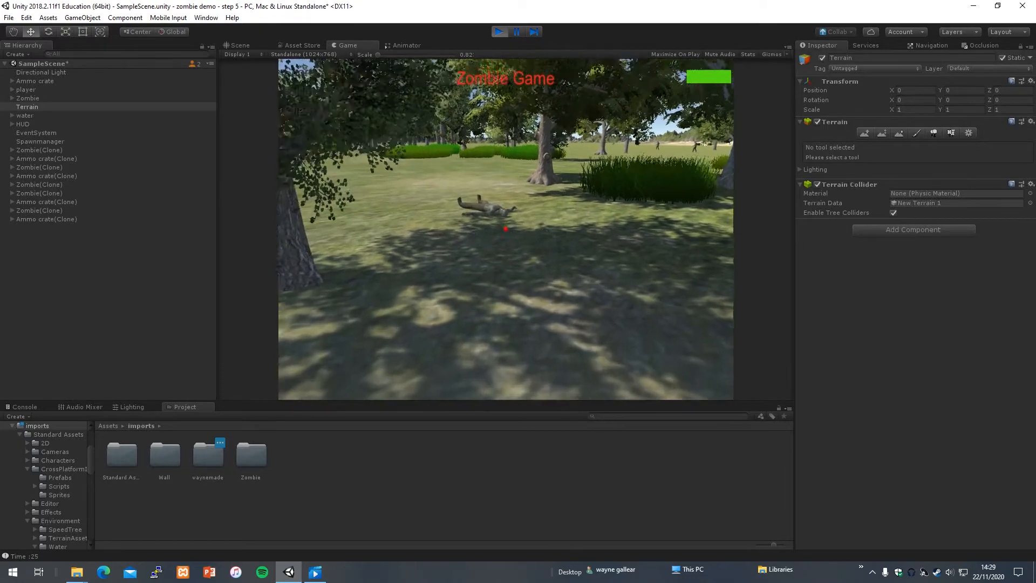
key("w")
left_click(505, 229)
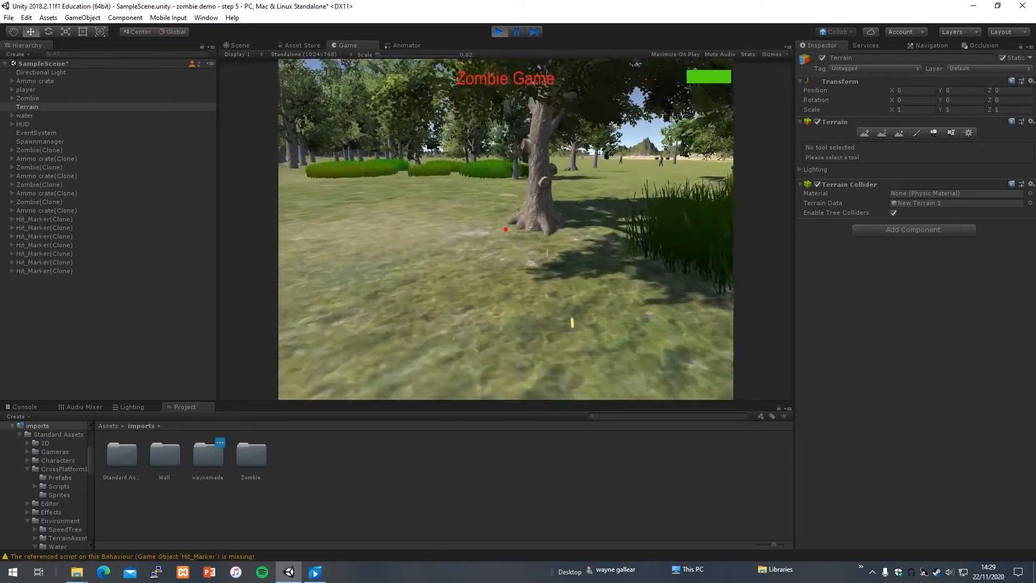
key("w")
key("w")
key("w")
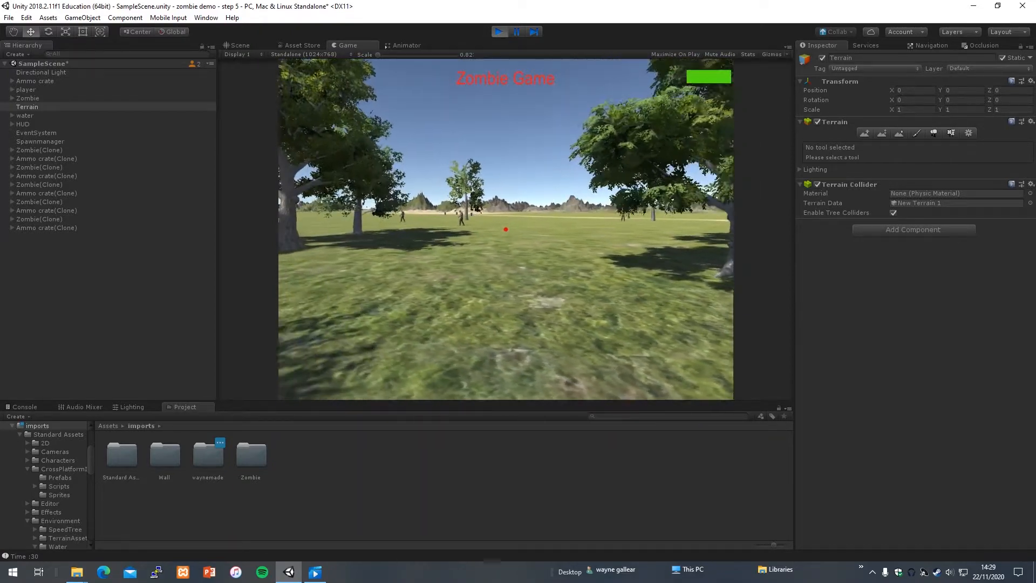
key("w")
key("s")
key("s")
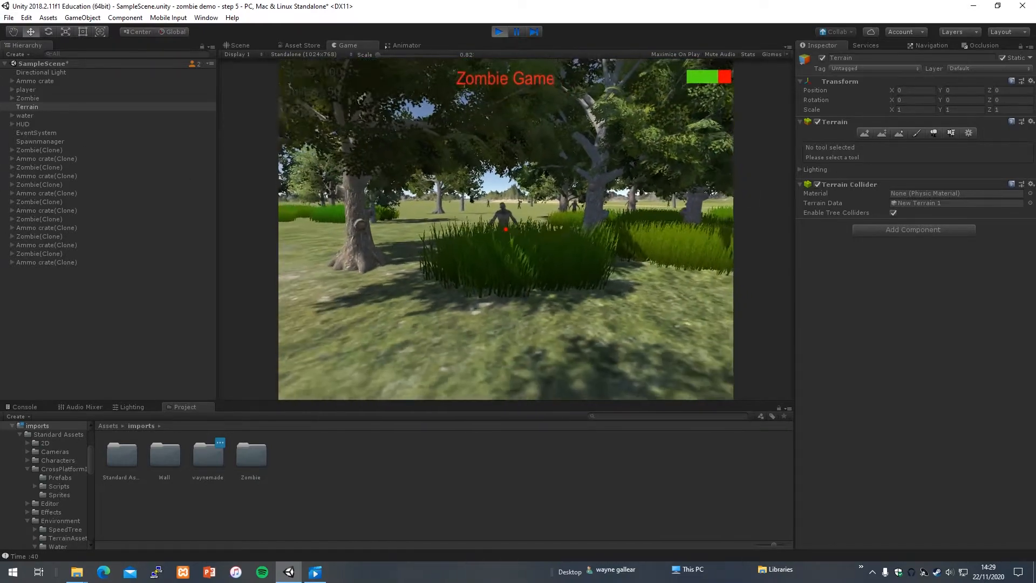
left_click(506, 229)
key("s")
key("s")
- Collect an ammo crate in the running game, then stop the playtest
key("w")
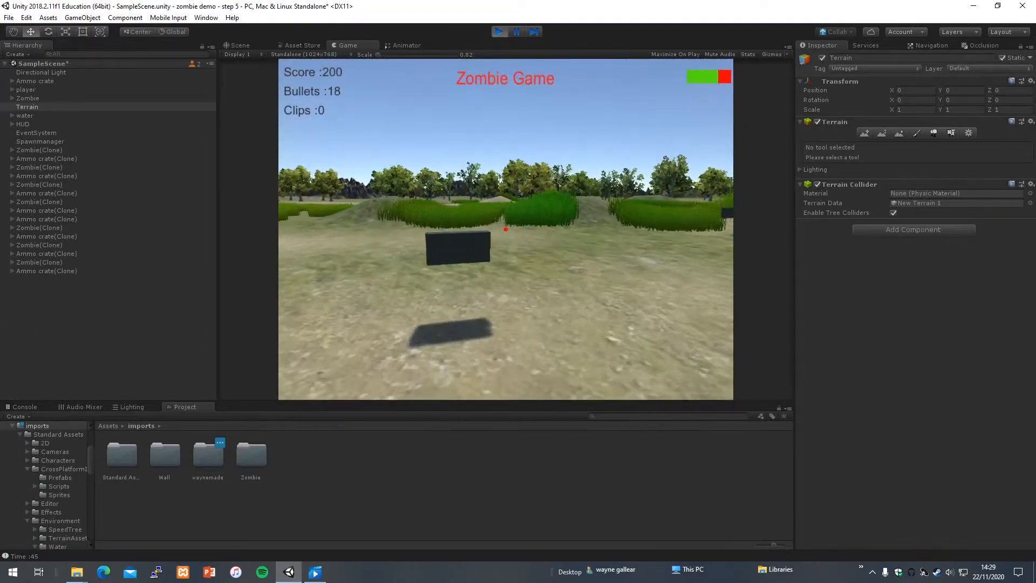
key("w")
key("w")
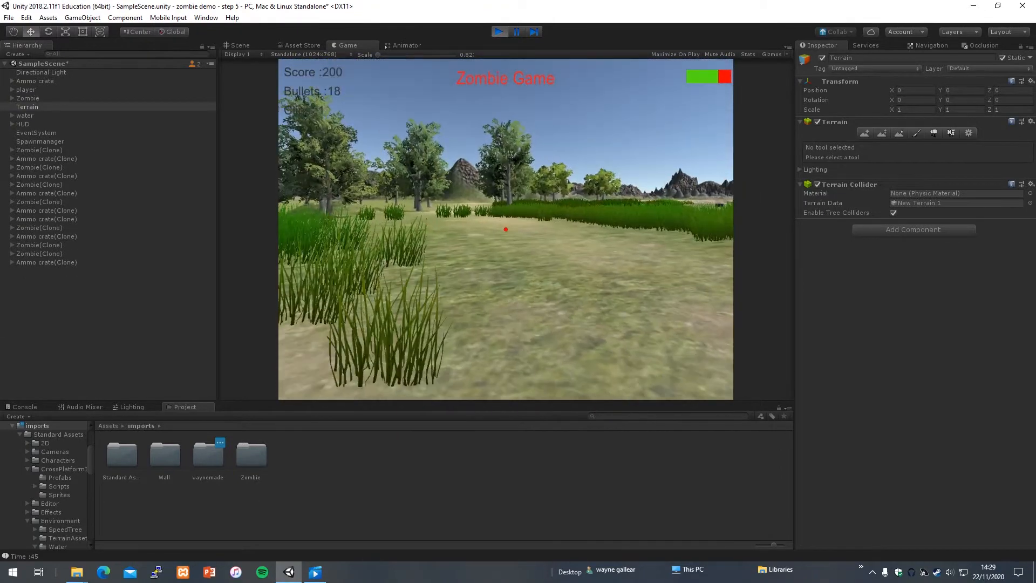
key("w")
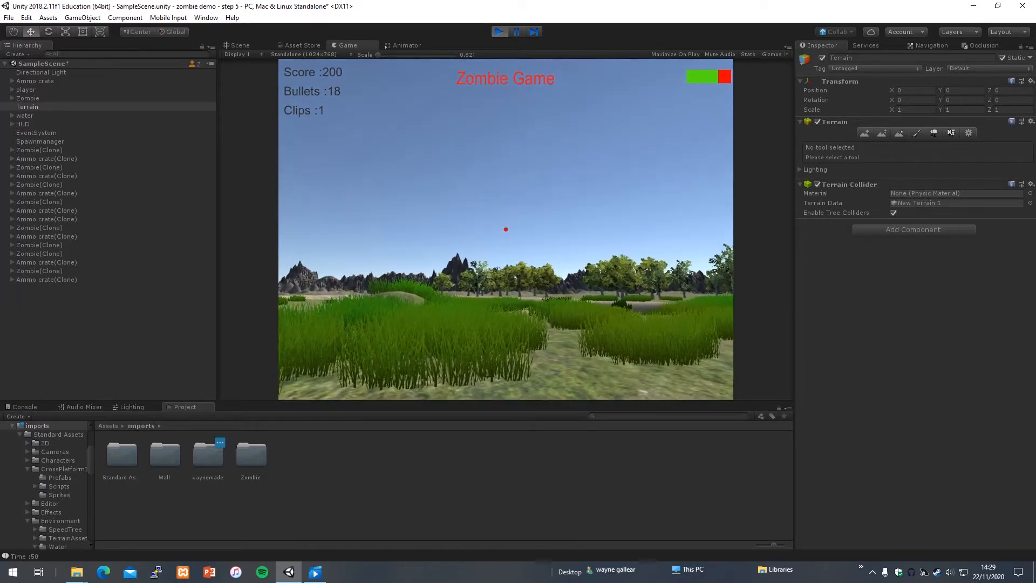
key("Escape")
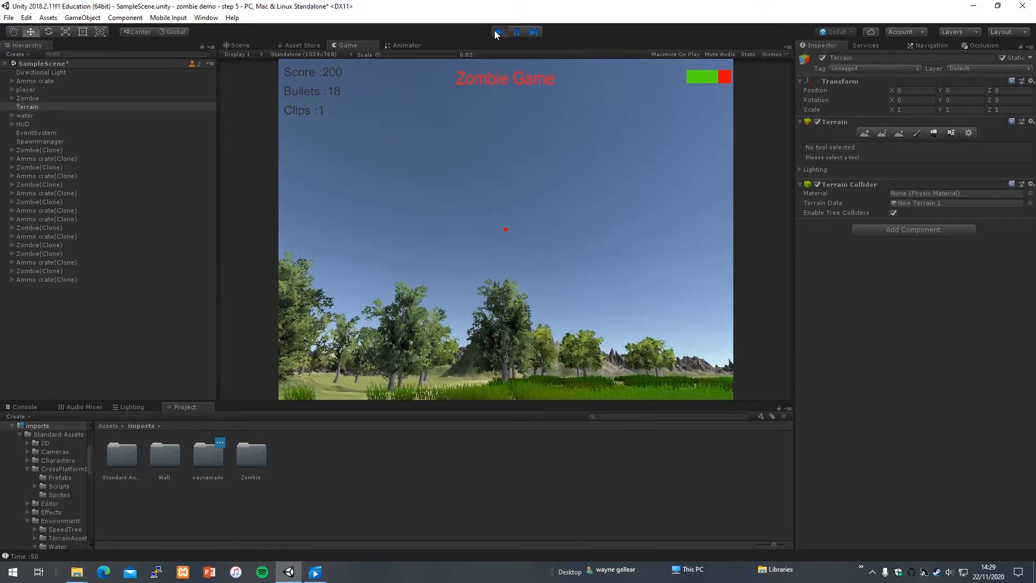
left_click(496, 32)
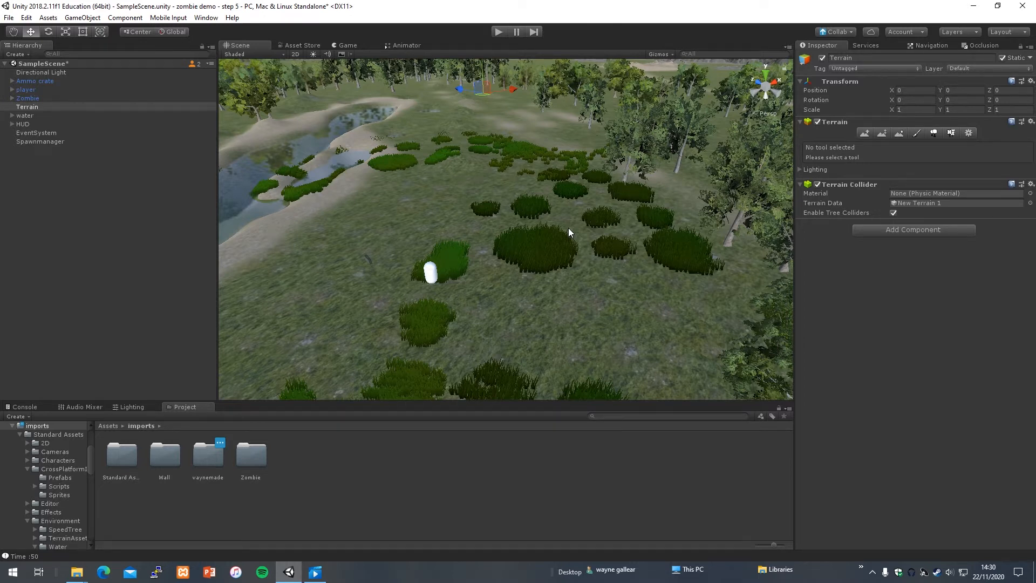
- Examine the open ground around the player, including the grass patches, water and tree lines
mouse_move(569, 229)
right_mouse_down()
mouse_move(594, 241)
mouse_move(582, 259)
mouse_move(595, 222)
mouse_move(579, 220)
right_mouse_up()
key("s")
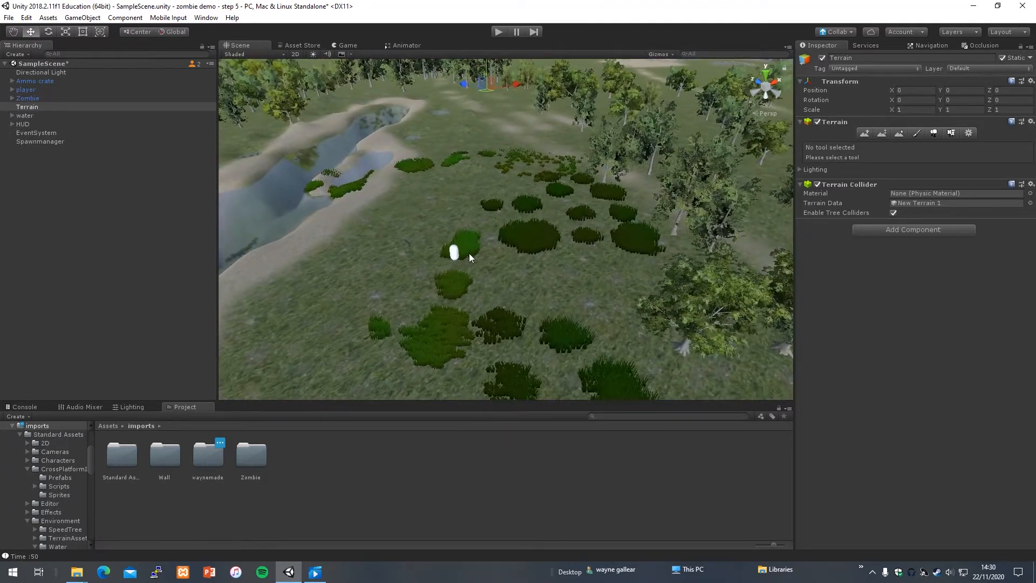
left_click(452, 257)
left_click(567, 275)
right_click_drag(565, 276, 493, 201)
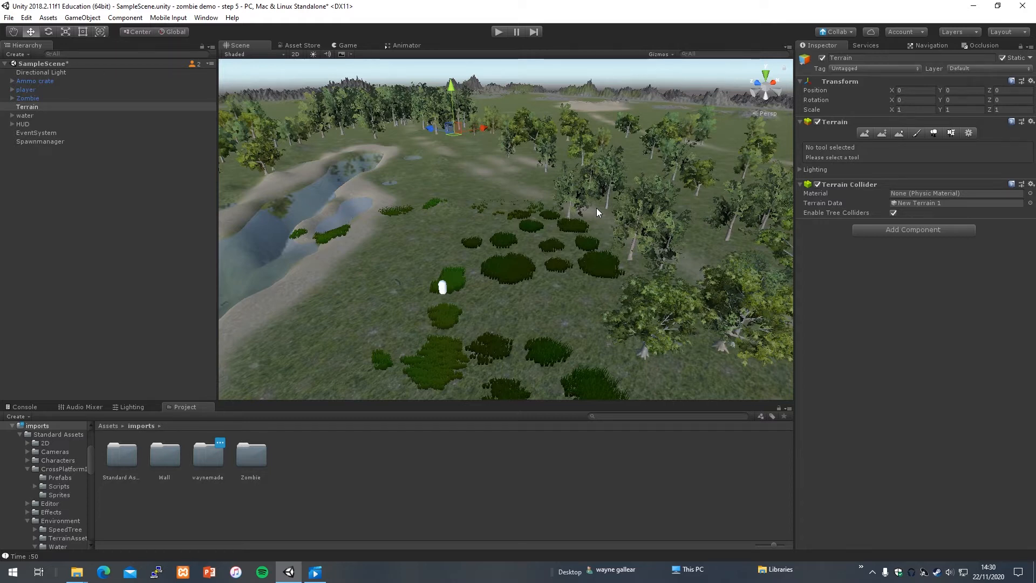
key("s")
right_click_drag(503, 269, 500, 225)
key("w")
key("s")
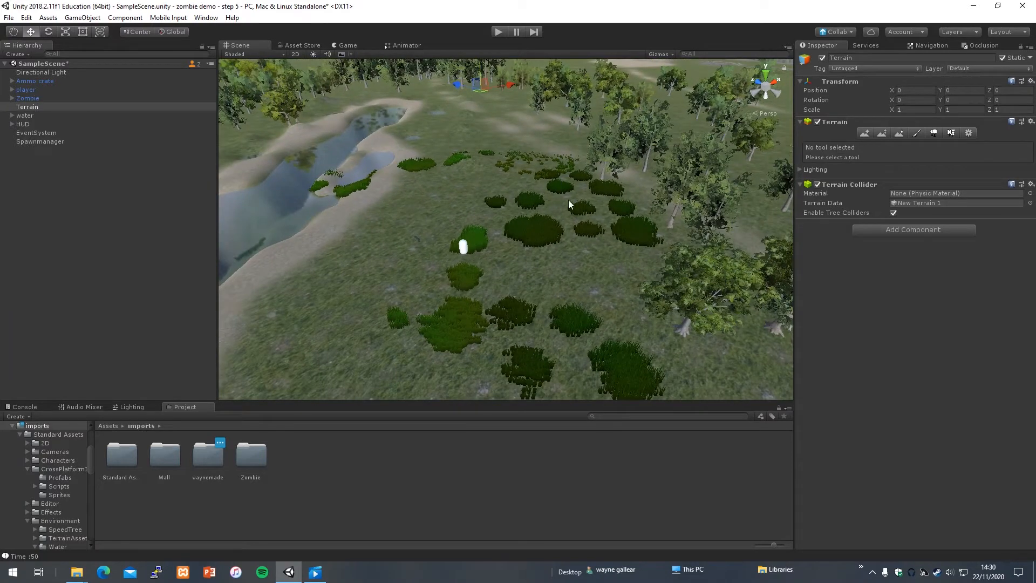
right_click_drag(559, 222, 563, 133)
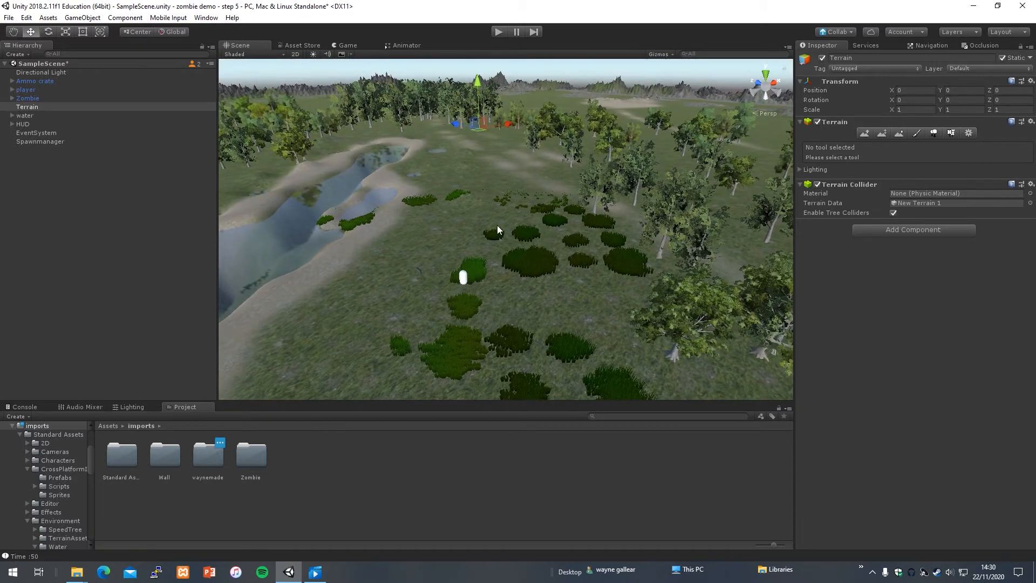
right_click_drag(503, 228, 552, 307)
key("s")
- Erase the trees beside the grass patches near the player using the terrain's Paint Trees tool
left_click(932, 132)
scroll(664, 191, "down", 5)
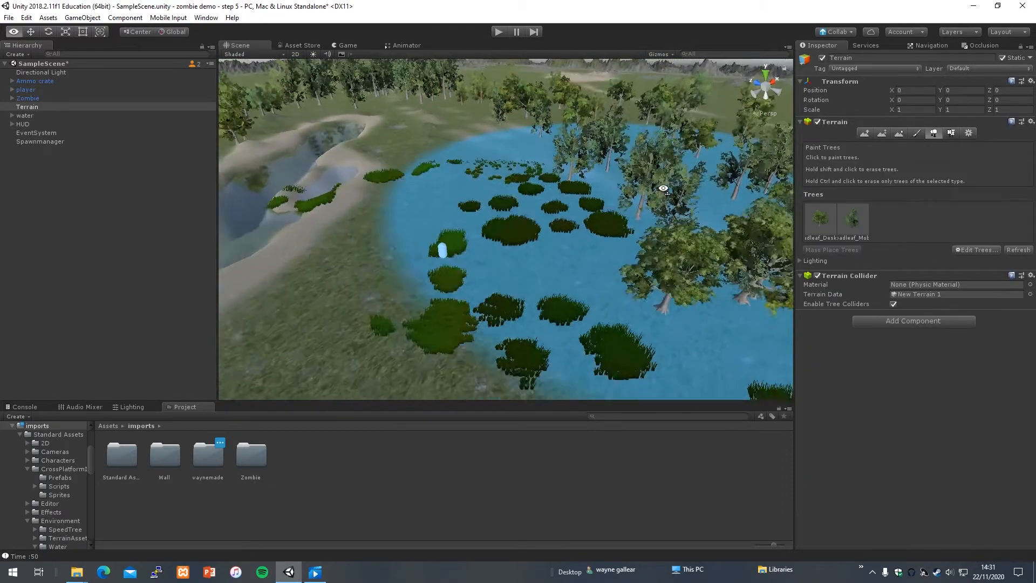
key("ctrl+z")
mouse_move(682, 202)
right_mouse_down()
mouse_move(717, 250)
mouse_move(650, 194)
right_mouse_up()
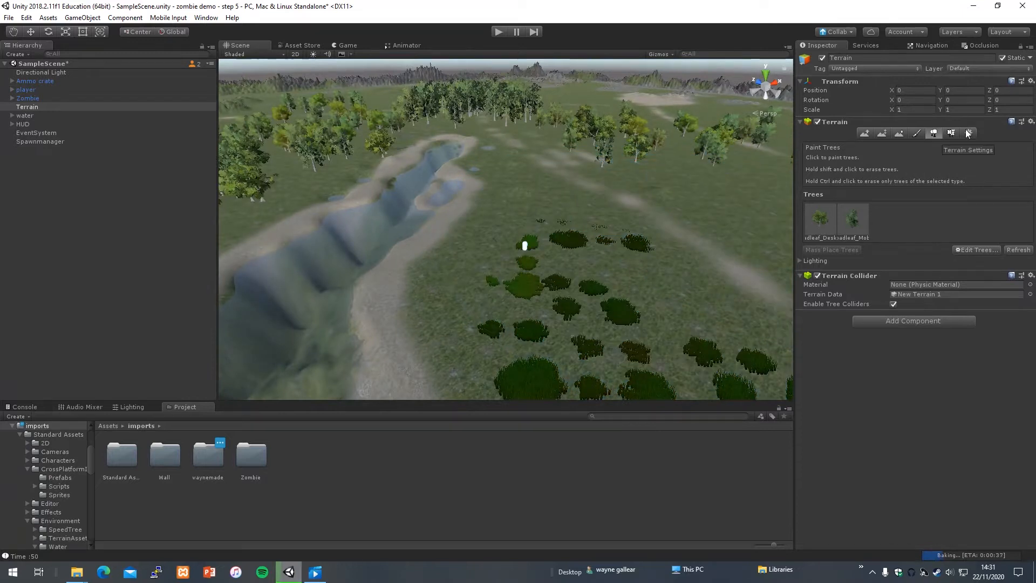
- Erase the grass patches from the terrain around the player to clear an open building area
left_click(950, 132)
mouse_move(534, 275)
left_mouse_down("shift")
mouse_move(575, 323)
mouse_move(503, 334)
mouse_move(665, 269)
mouse_move(545, 217)
left_mouse_up("shift")
scroll(546, 217, "up", 1)
scroll(604, 189, "up", 4)
mouse_move(546, 217)
right_mouse_down()
mouse_move(604, 189)
mouse_move(626, 235)
right_mouse_up()
left_click_drag(626, 236, 412, 216, "shift")
scroll(568, 250, "down", 2)
mouse_move(567, 250)
right_mouse_down()
mouse_move(556, 256)
mouse_move(620, 268)
mouse_move(629, 169)
mouse_move(626, 179)
right_mouse_up()
scroll(629, 169, "down", 3)
scroll(629, 173, "up", 3)
left_click(865, 281)
left_click_drag(585, 161, 703, 173)
right_click_drag(703, 173, 653, 156)
mouse_move(404, 135)
right_mouse_down()
mouse_move(474, 151)
mouse_move(293, 150)
right_mouse_up()
key("w")
mouse_move(453, 181)
right_mouse_down()
mouse_move(428, 177)
mouse_move(497, 157)
right_mouse_up()
- Open the waynemade folder inside the imports assets
left_click(863, 48)
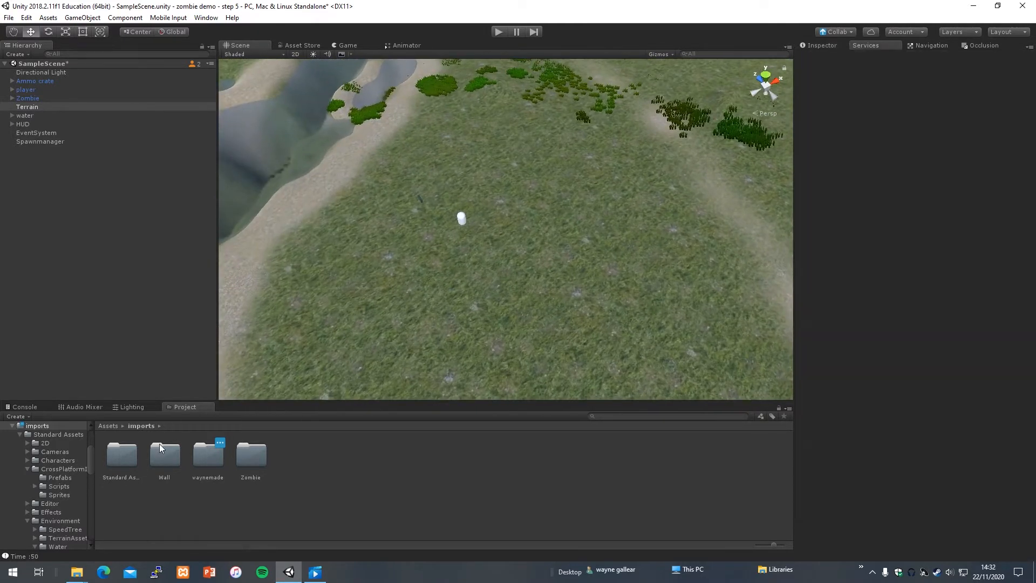
double_click(208, 456)
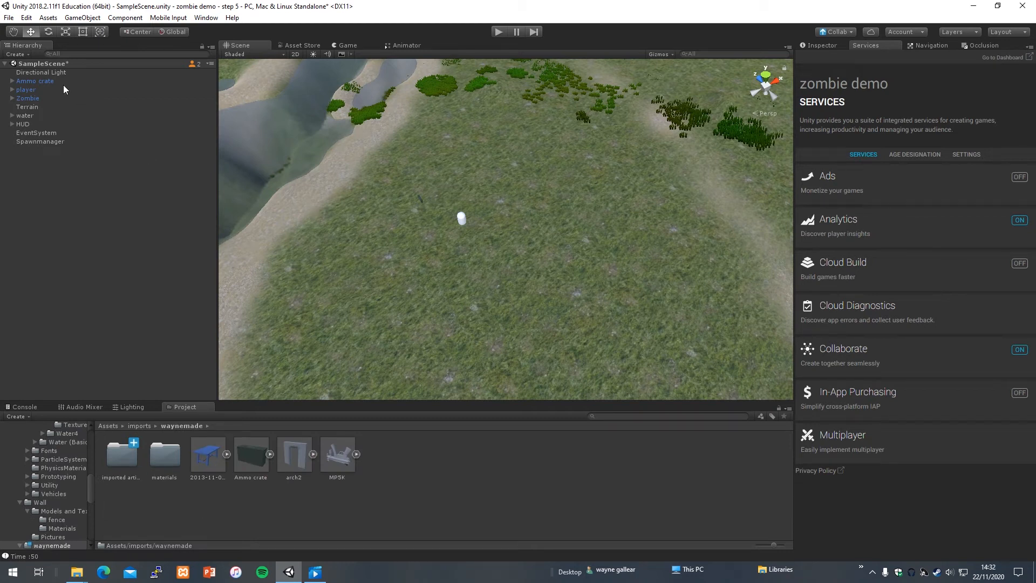
right_click(21, 174)
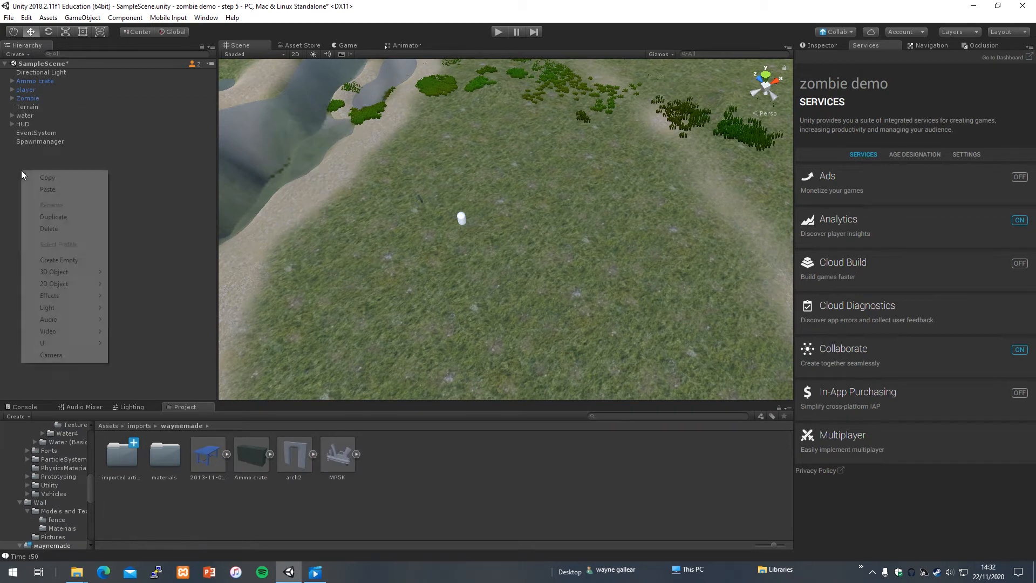
left_click(54, 260)
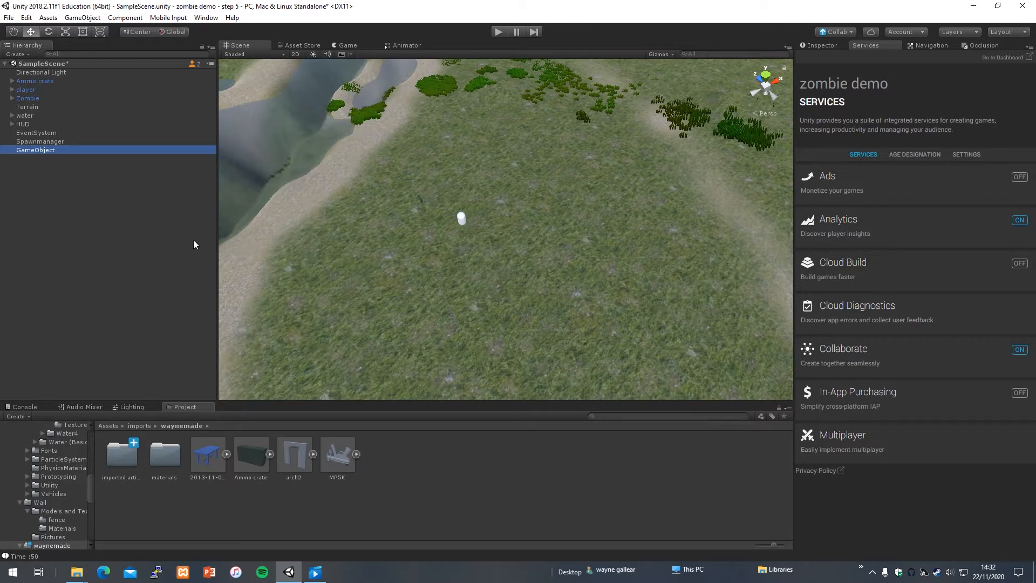
right_click_drag(325, 224, 381, 190)
key("w")
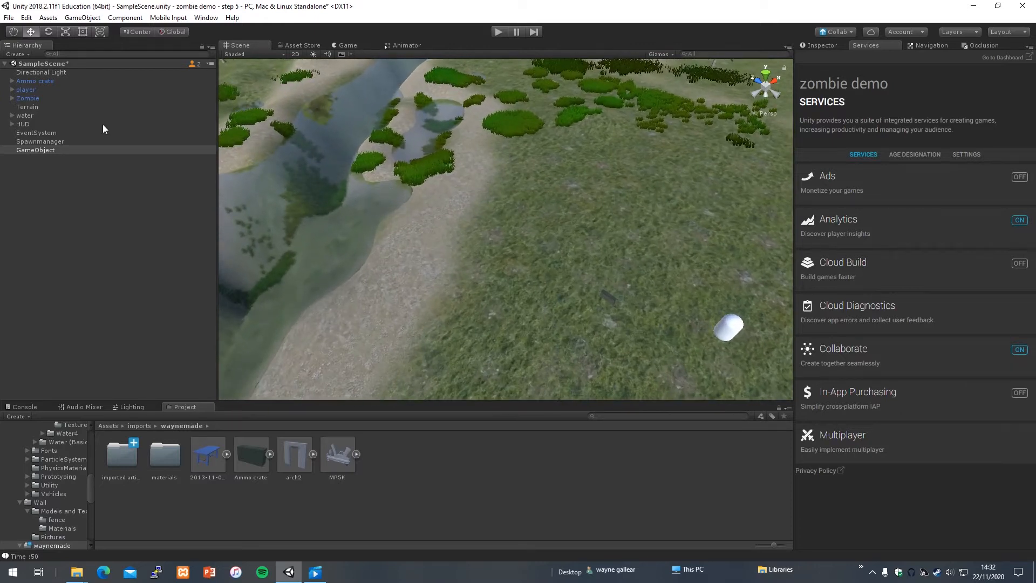
left_click(37, 151)
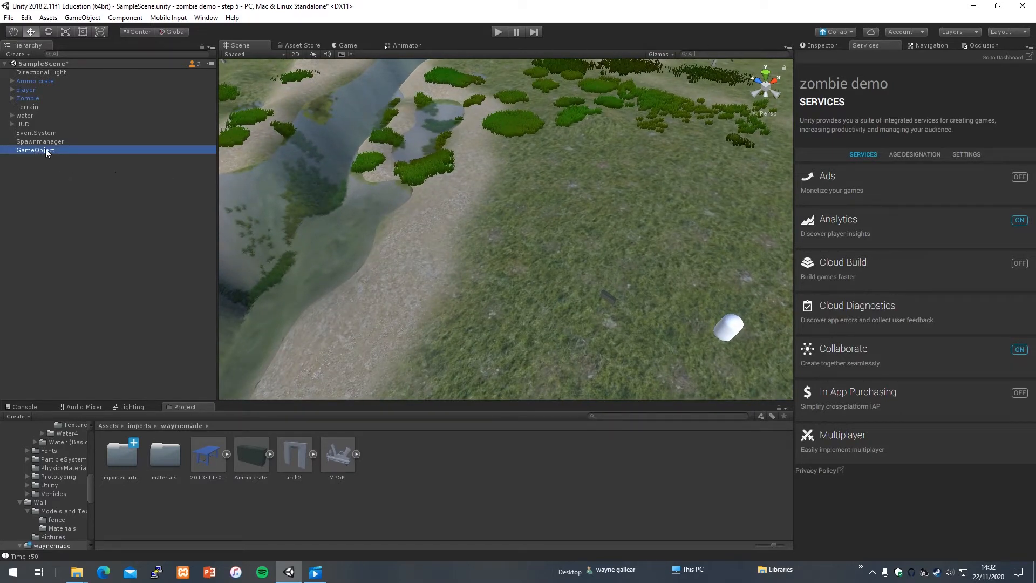
left_click(75, 195)
left_click(40, 150)
key("Delete")
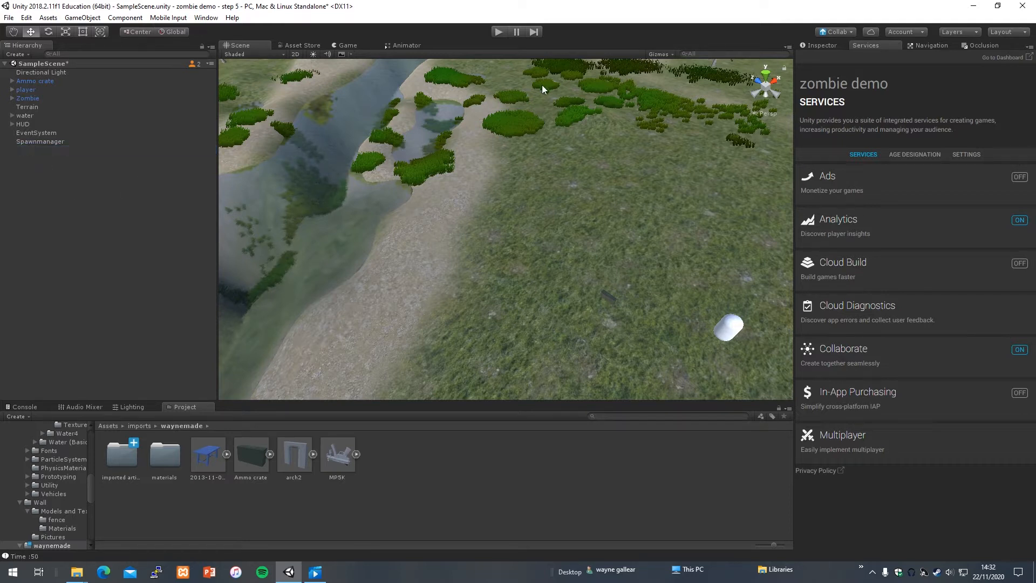
- Show the object properties and add a 3D cube to the scene
left_click(810, 46)
right_click(41, 208)
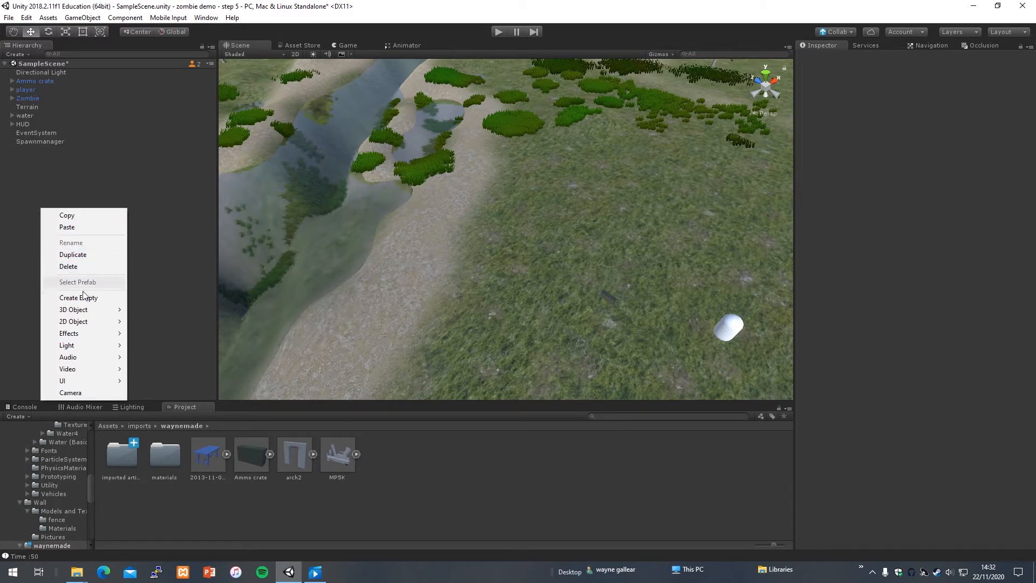
mouse_move(81, 309)
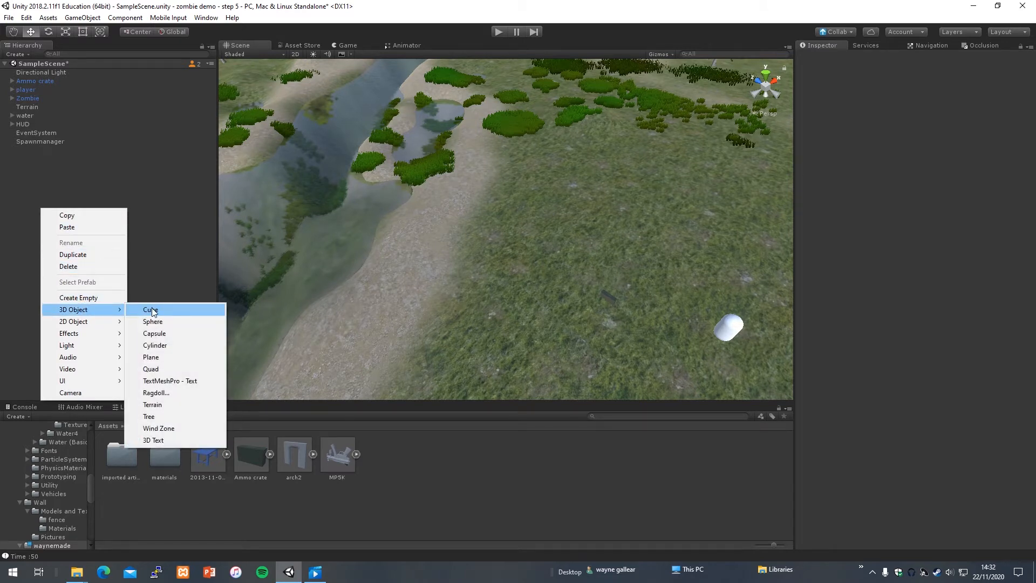
left_click(152, 308)
right_click_drag(538, 283, 506, 274)
key("w")
key("s")
key("d")
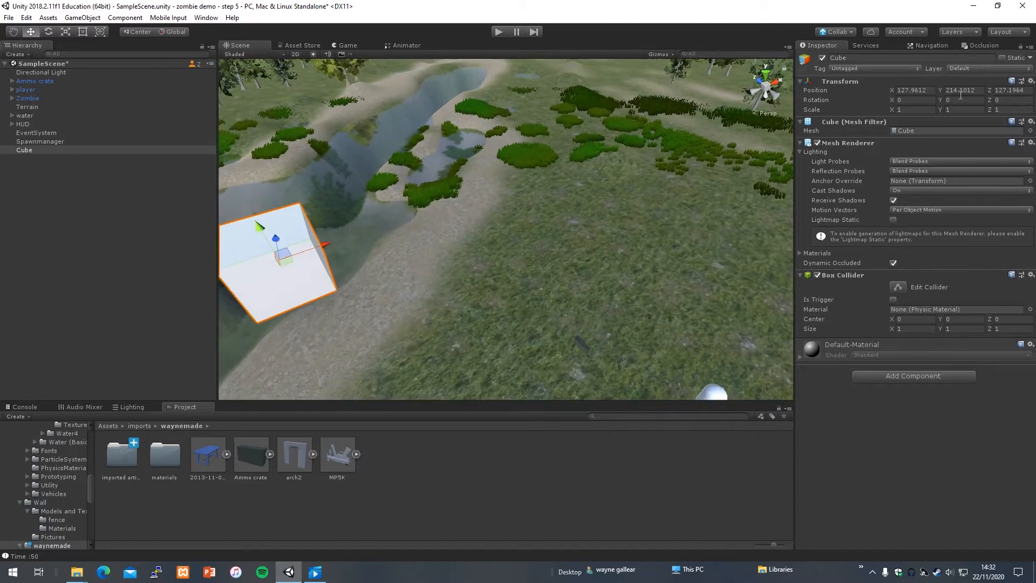
- Set the cube's Y position to 200 and frame it in the scene
left_click(960, 94)
type("2")
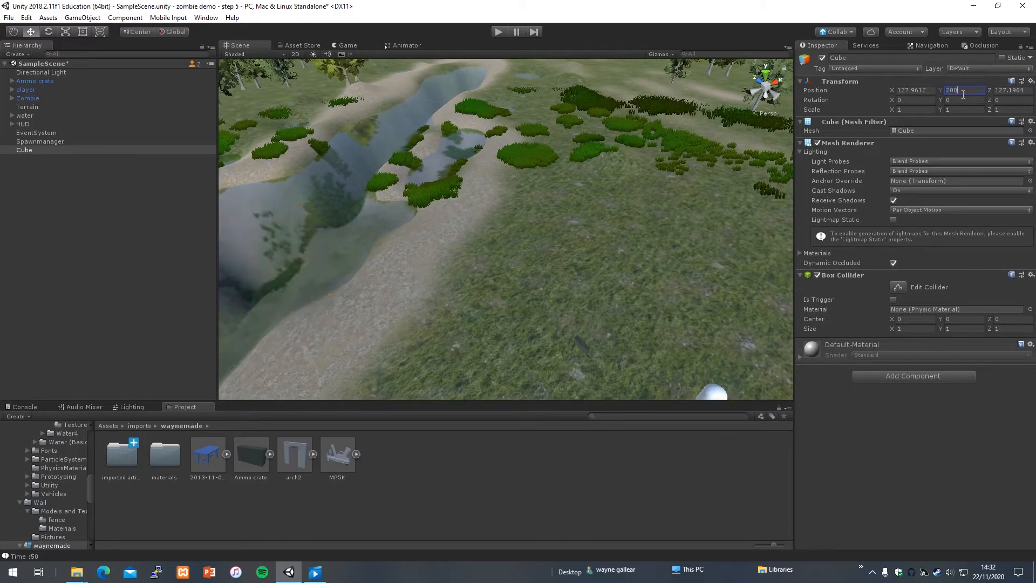
type("00")
key("Return")
key("f")
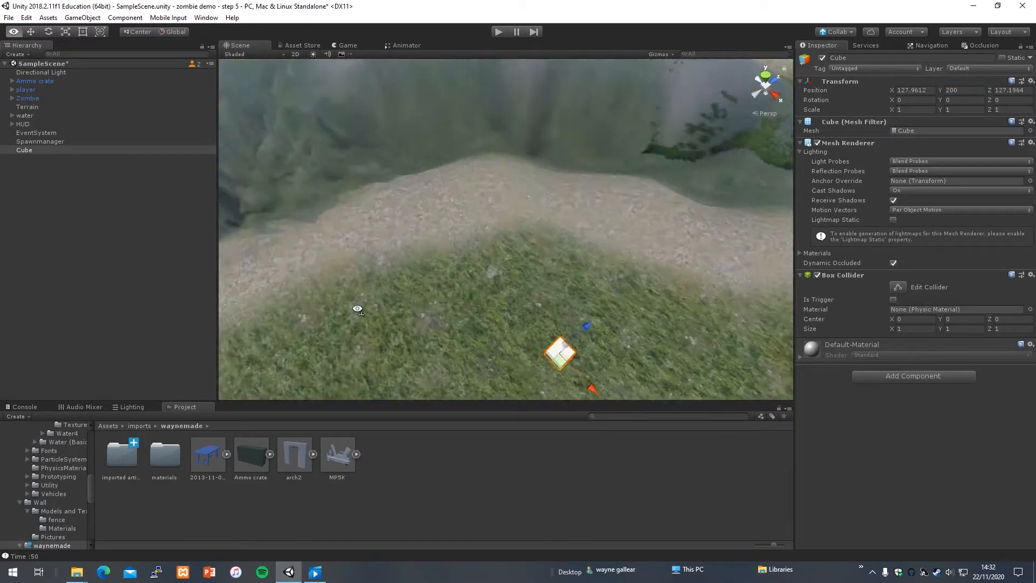
- Move the cube onto the cleared grass near the player, at about X 139.36 and Z 139.41
left_click_drag(562, 342, 723, 429)
right_click_drag(667, 326, 796, 260)
left_click_drag(465, 336, 287, 251)
left_click_drag(377, 257, 429, 196)
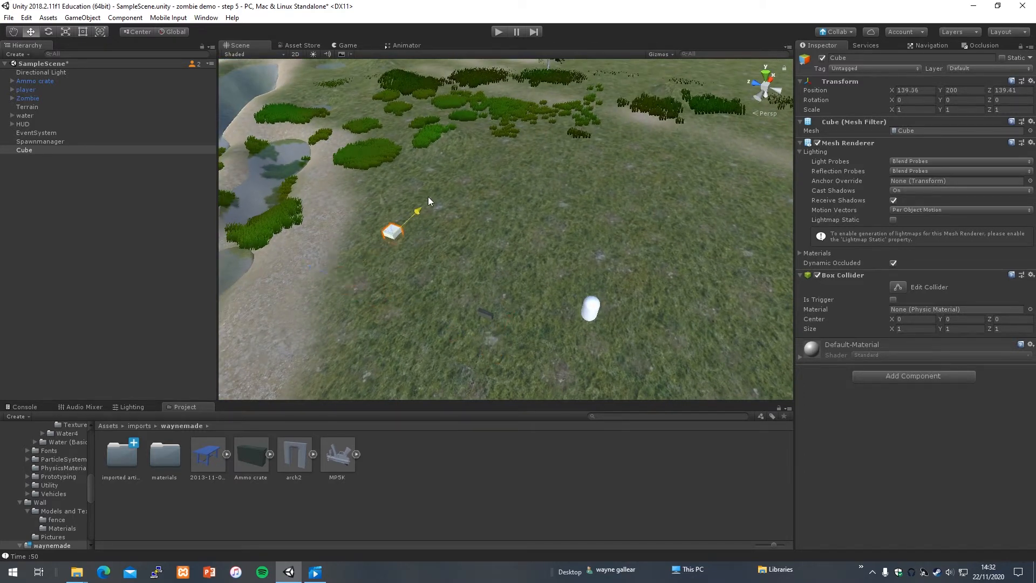
- Move the cube to X 142.17 and raise it above the grass to Y 200.58
left_click(365, 255)
left_click(390, 234)
right_click_drag(387, 237, 437, 249)
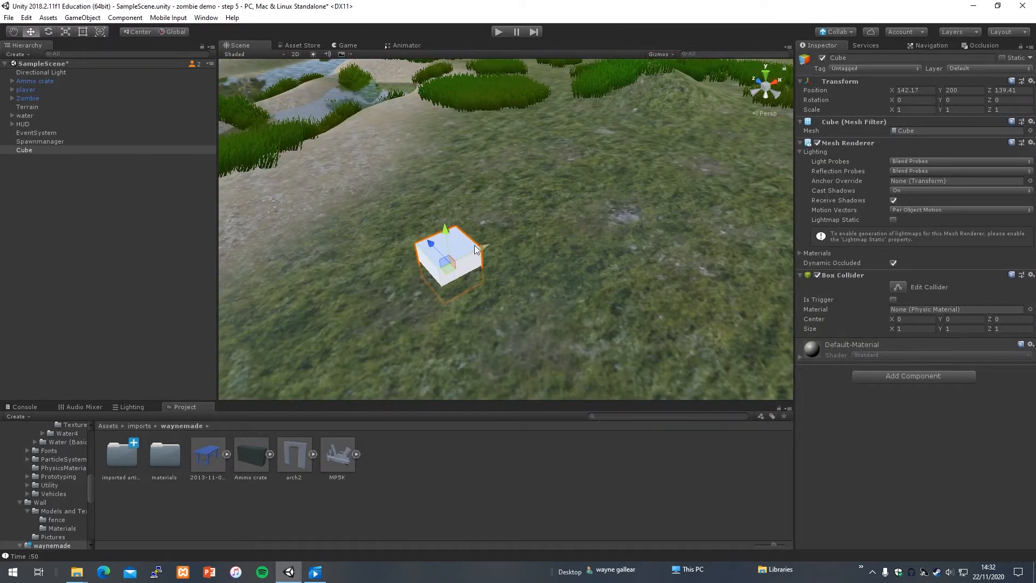
left_click_drag(447, 232, 445, 219)
right_click_drag(481, 278, 529, 276)
key("s")
key("w")
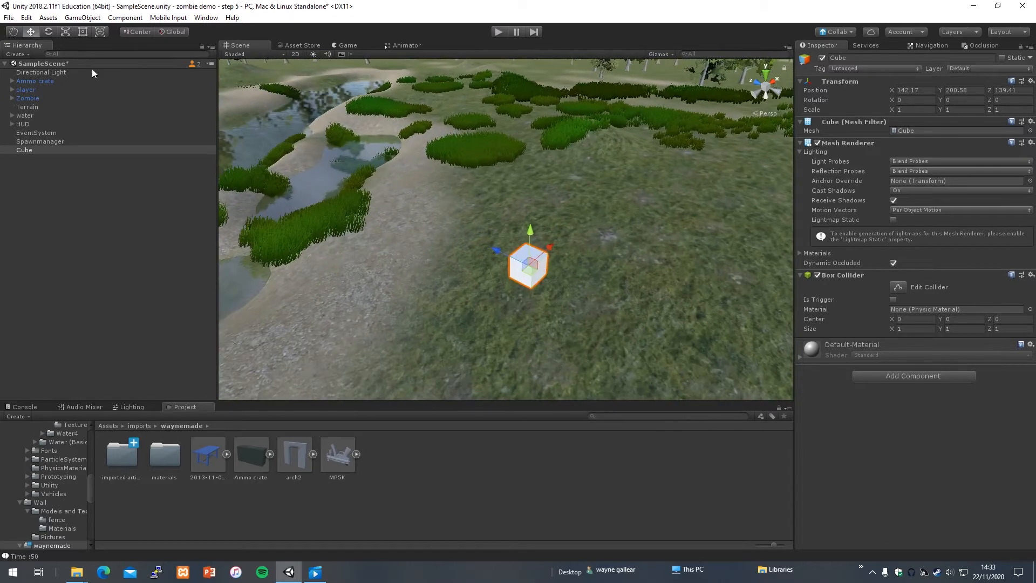
- Rotate the cube about its vertical axis to a Y rotation of 55.44
left_click(47, 32)
left_click_drag(559, 284, 481, 288)
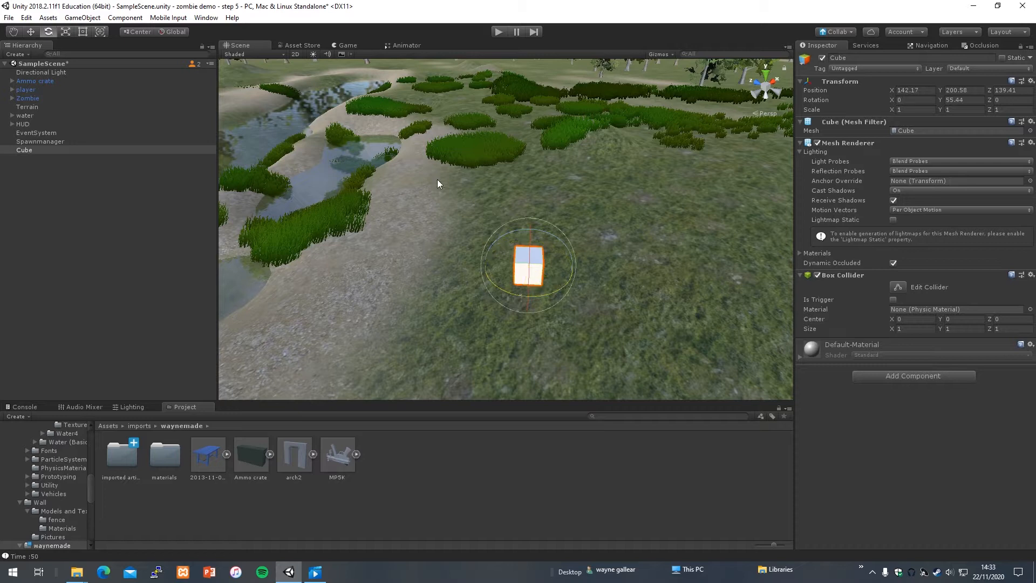
left_click(30, 32)
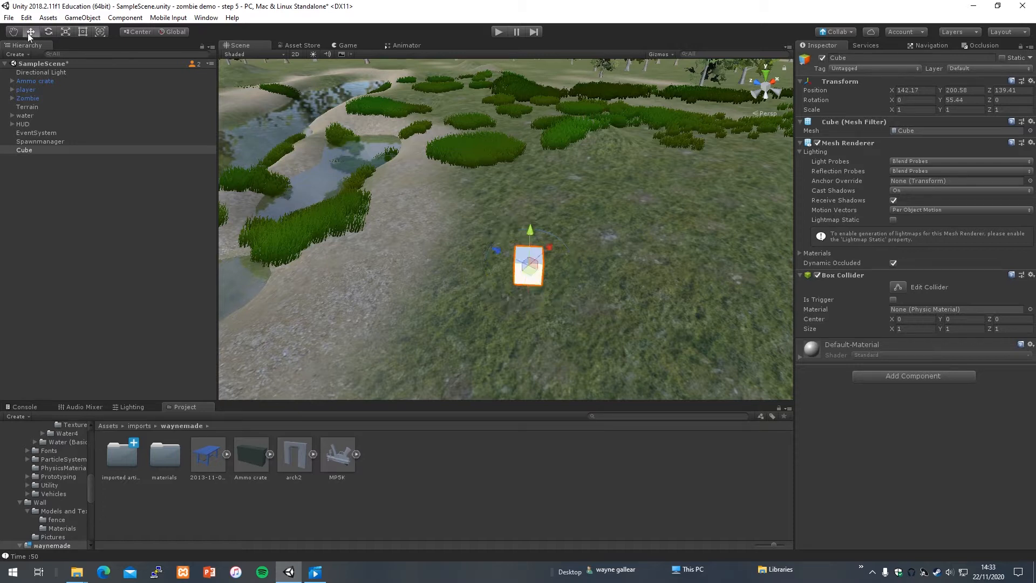
key("w")
right_click_drag(610, 303, 453, 334)
key("d")
left_click(542, 294)
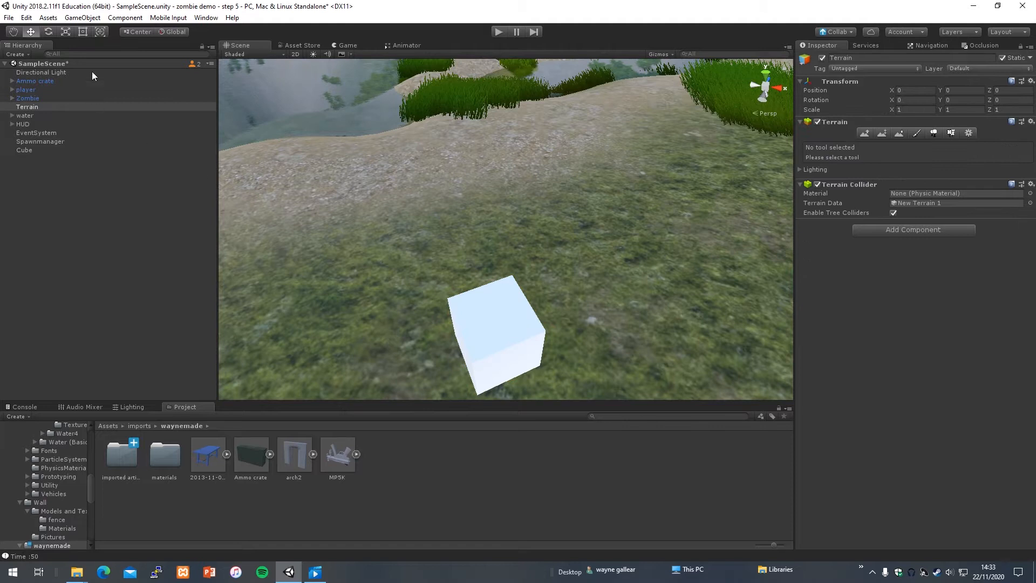
- Reshape the cube with the Rect tool into a thin upright panel, scaled about 1.03 by 1.23 by 0.04
left_click(67, 33)
left_click(101, 31)
left_click(81, 33)
scroll(536, 374, "down", 3)
left_click(491, 287)
key("w")
right_click_drag(560, 338, 558, 300)
key("s")
left_click_drag(559, 266, 468, 259)
key("a")
right_click_drag(527, 296, 482, 265)
key("w")
left_click_drag(489, 190, 632, 243)
right_click_drag(632, 270, 824, 124)
key("a")
key("s")
key("w")
key("s")
left_click_drag(446, 227, 453, 204)
right_click_drag(602, 281, 570, 322)
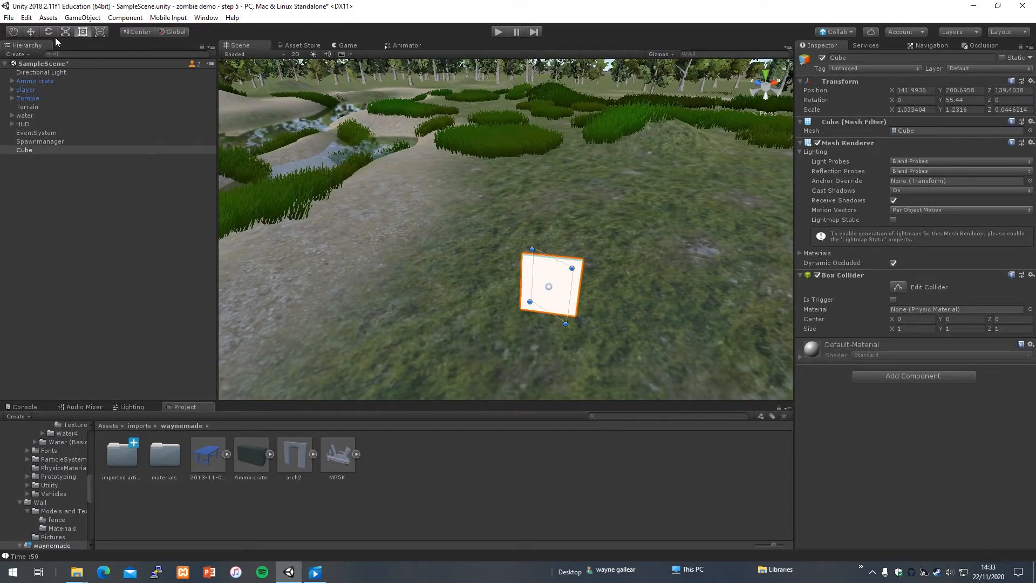
- Stretch the panel lengthwise with the Scale tool to an X scale of about 4.97 and frame it in the scene
left_click(71, 31)
left_click_drag(593, 292, 755, 300)
key("s")
right_click_drag(540, 338, 527, 317)
left_click(520, 307)
key("w")
left_click(484, 281)
key("s")
key("f")
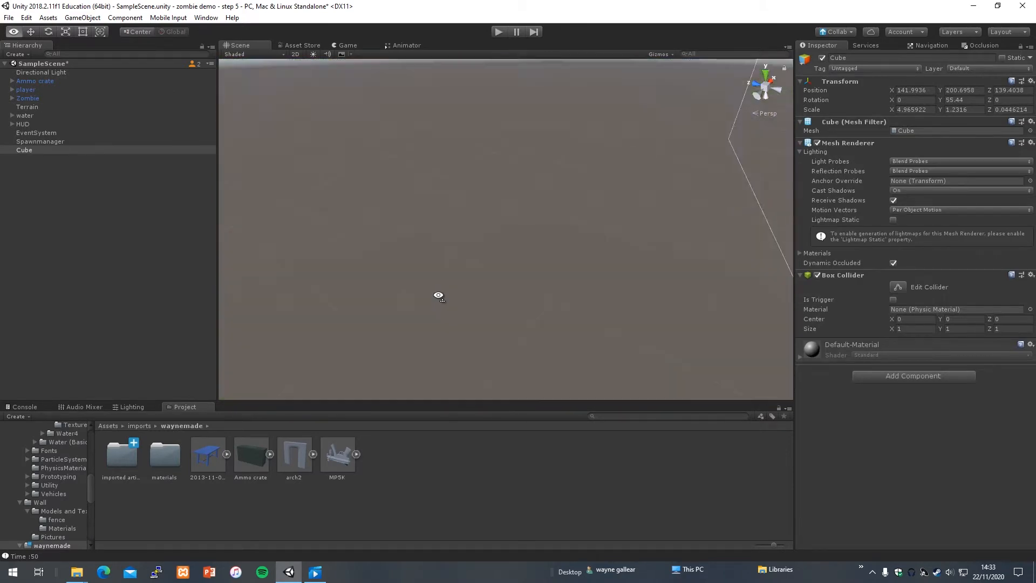
double_click(39, 151)
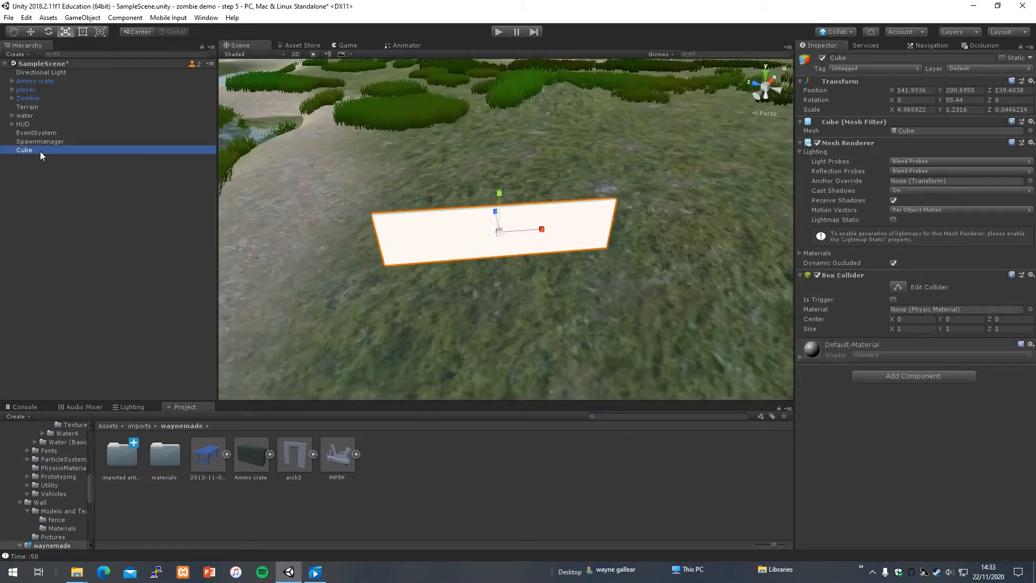
- Rename the stretched cube to "wall" and assign it the wall tag
right_click_drag(527, 316, 458, 264)
key("r")
left_click(860, 59)
type("wall")
key("Return")
left_click(882, 68)
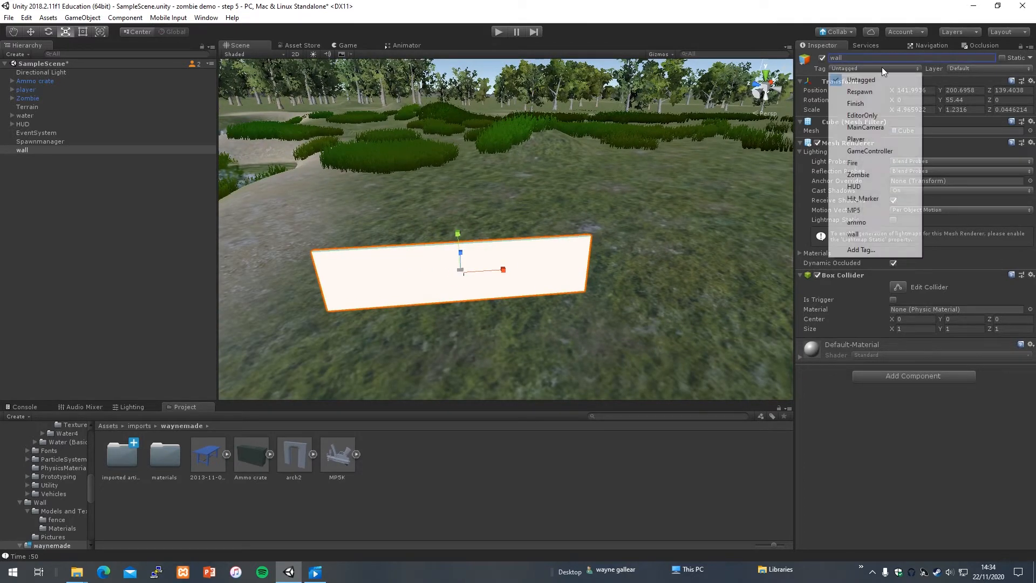
left_click(852, 234)
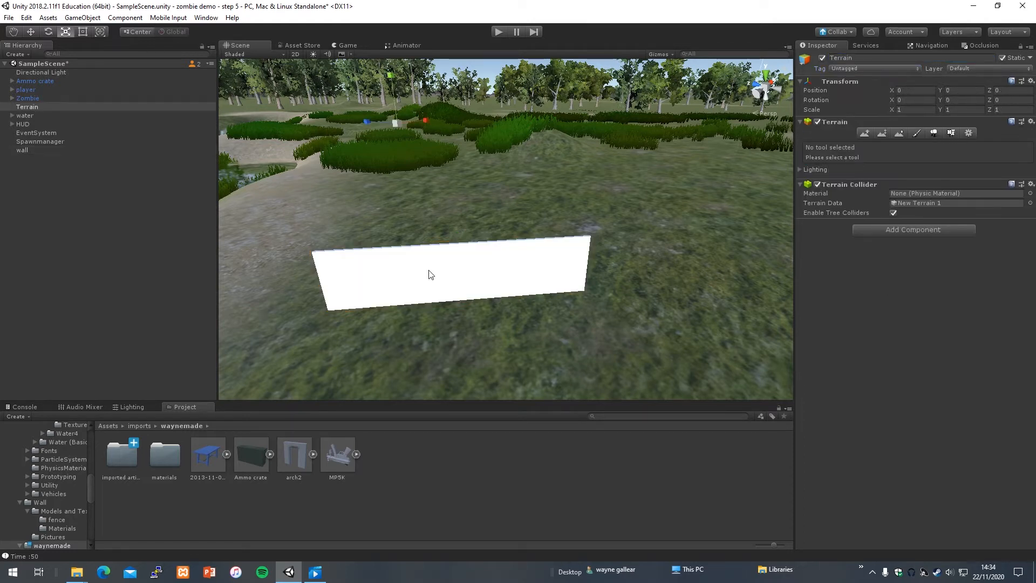
- Look through the Pictures folder of the imported Wall artifacts for a wall texture and check the lighting settings
left_click(28, 32)
scroll(578, 330, "down", 11)
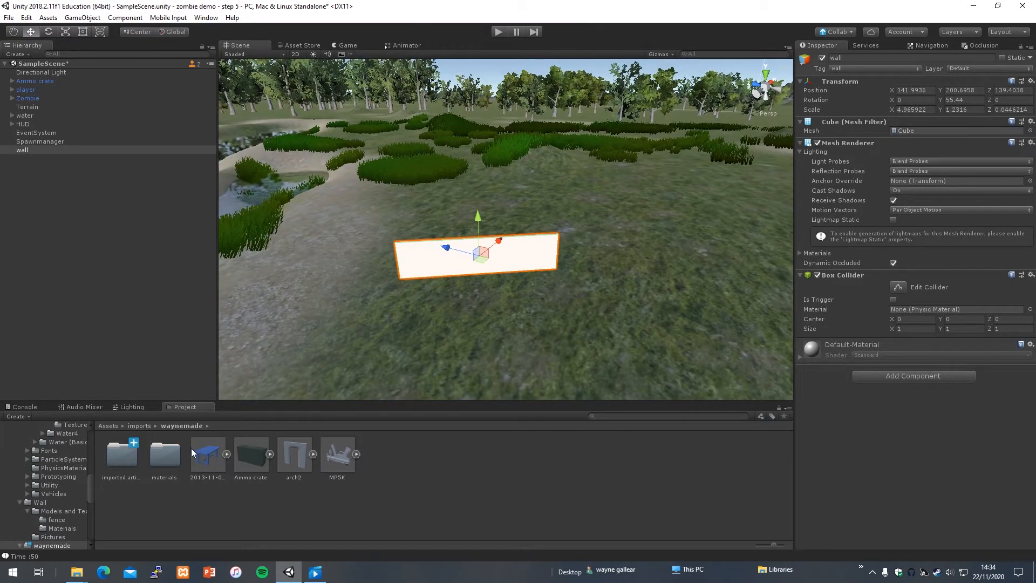
double_click(117, 465)
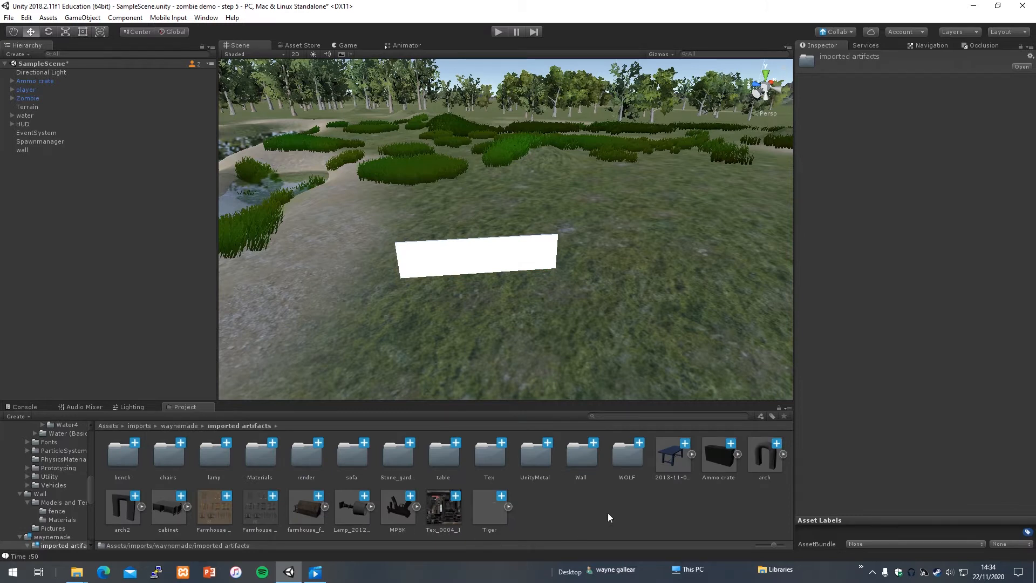
double_click(577, 456)
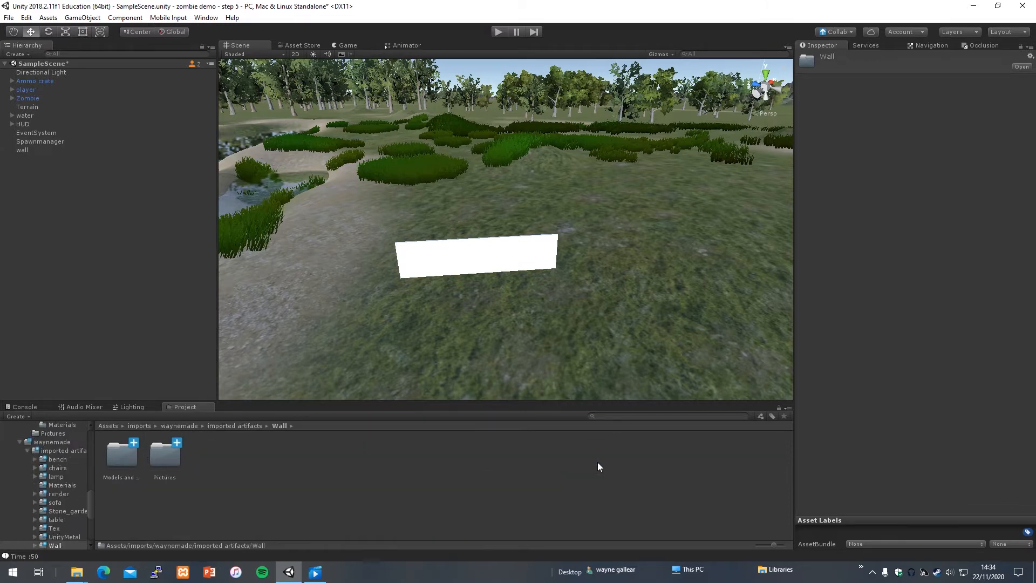
double_click(164, 456)
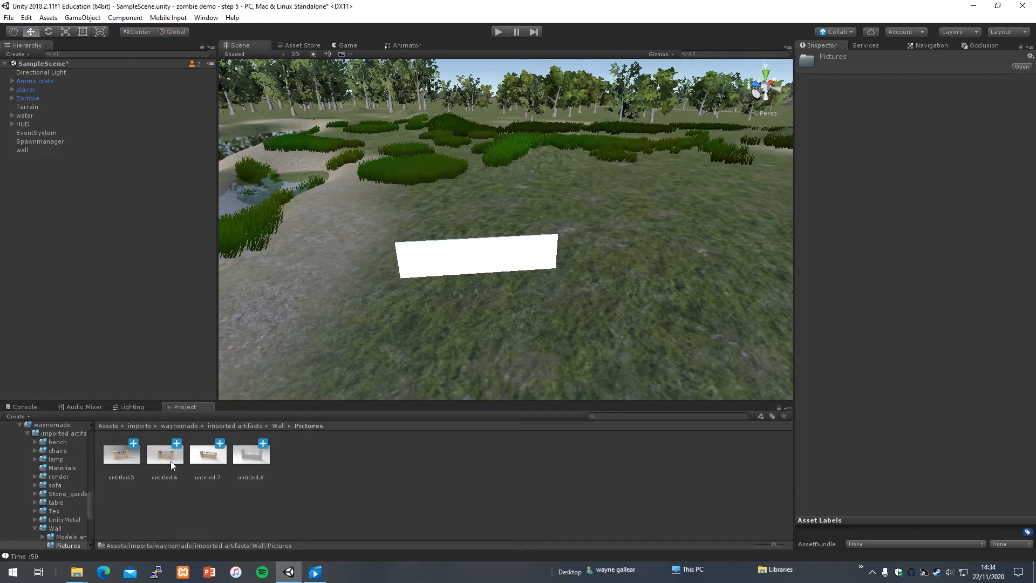
left_click(130, 407)
left_click(509, 231)
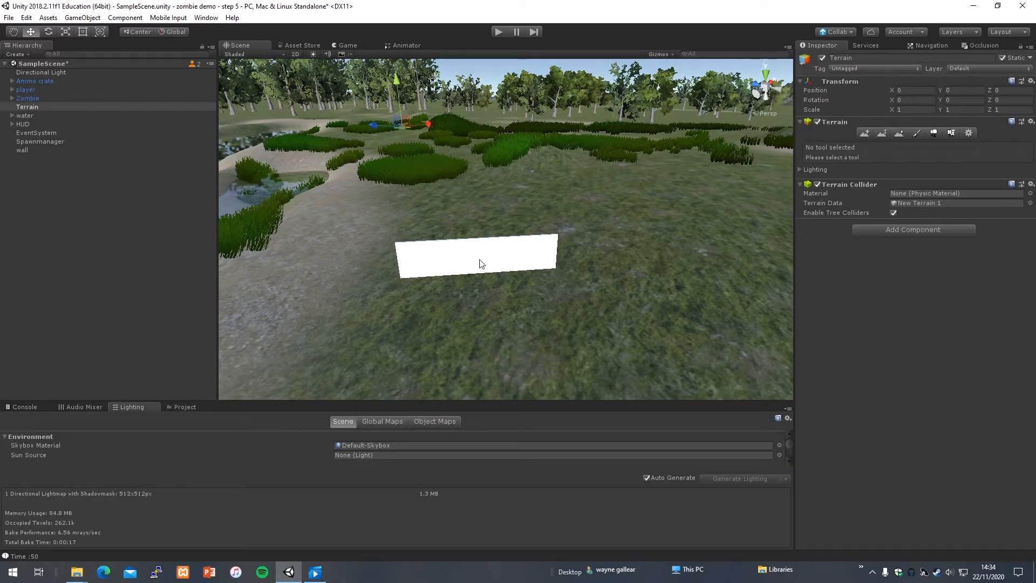
left_click(481, 264)
left_click(179, 407)
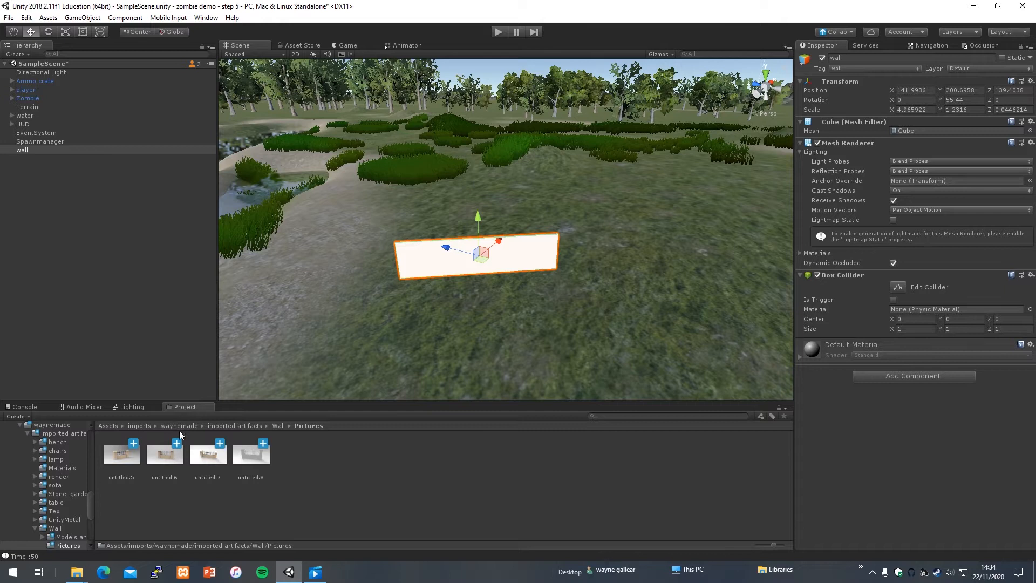
- Return to the waynemade folder and open its materials folder
left_click(278, 426)
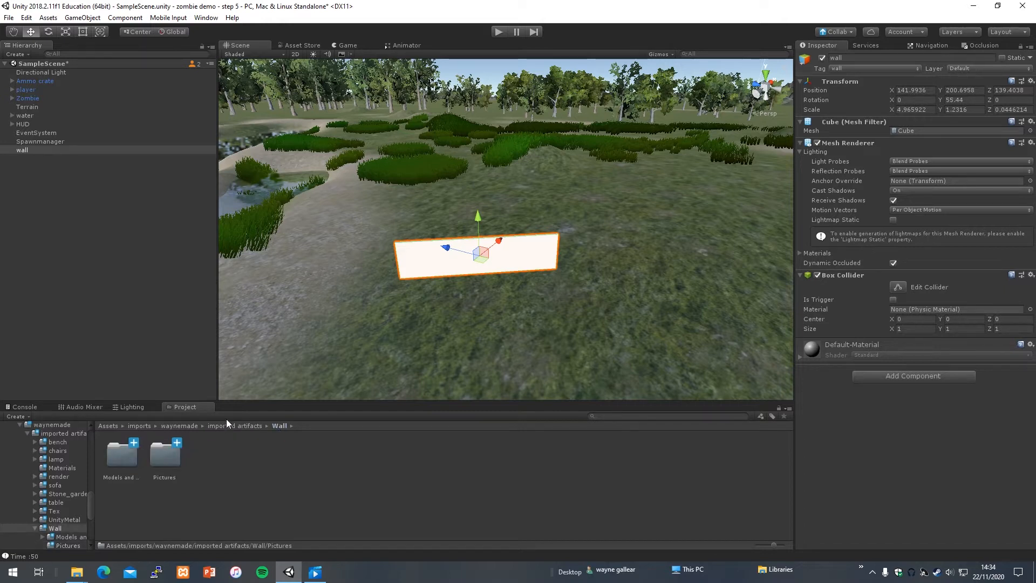
left_click(226, 425)
left_click(176, 427)
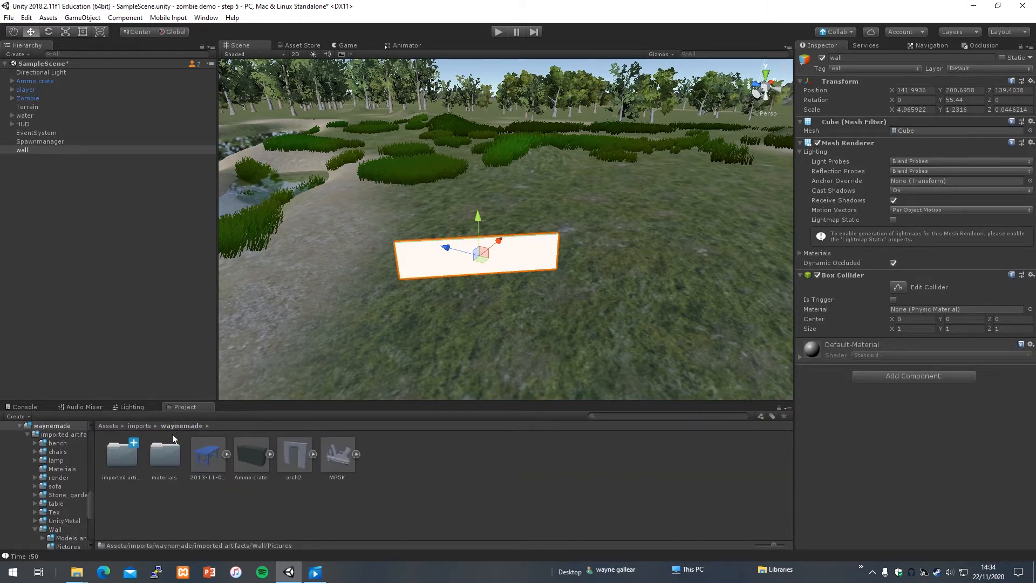
double_click(122, 464)
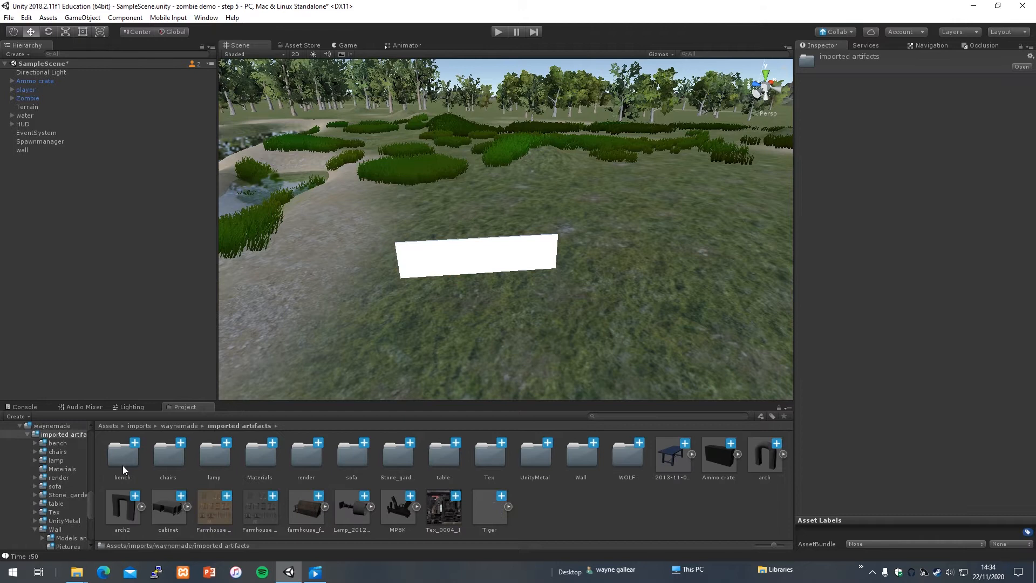
left_click(176, 428)
double_click(175, 458)
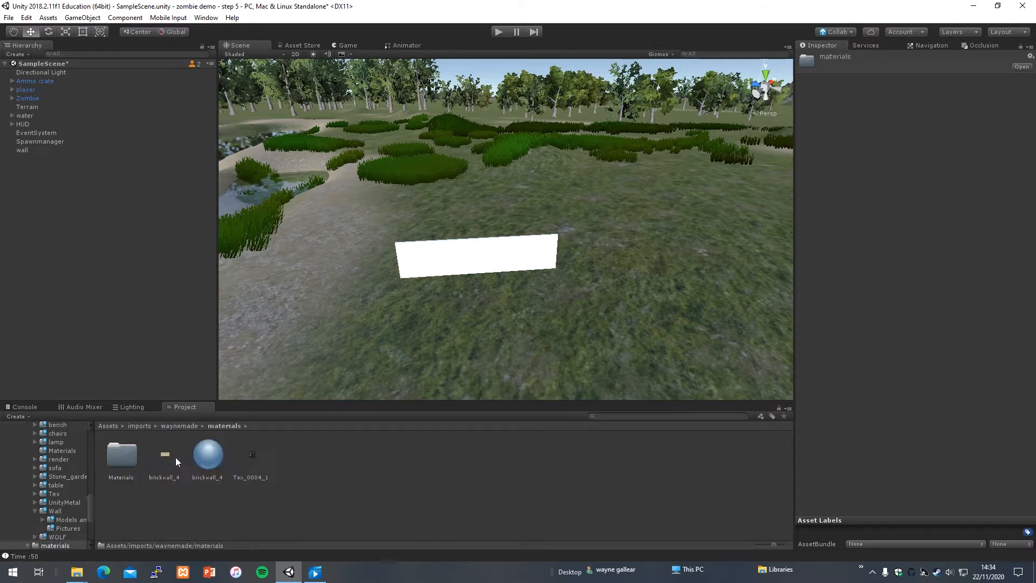
- Apply the brickwall_4 texture to the wall and inspect its surface
left_click_drag(494, 319, 472, 264)
key("w")
mouse_move(481, 309)
right_mouse_down()
mouse_move(456, 329)
mouse_move(465, 299)
mouse_move(56, 253)
mouse_move(410, 282)
mouse_move(550, 280)
mouse_move(476, 287)
mouse_move(475, 240)
mouse_move(463, 314)
mouse_move(473, 318)
right_mouse_up()
key("s")
key("w")
key("s")
key("w")
key("s")
key("w")
key("s")
- Add a Nav Mesh Obstacle component to the wall
left_click(29, 151)
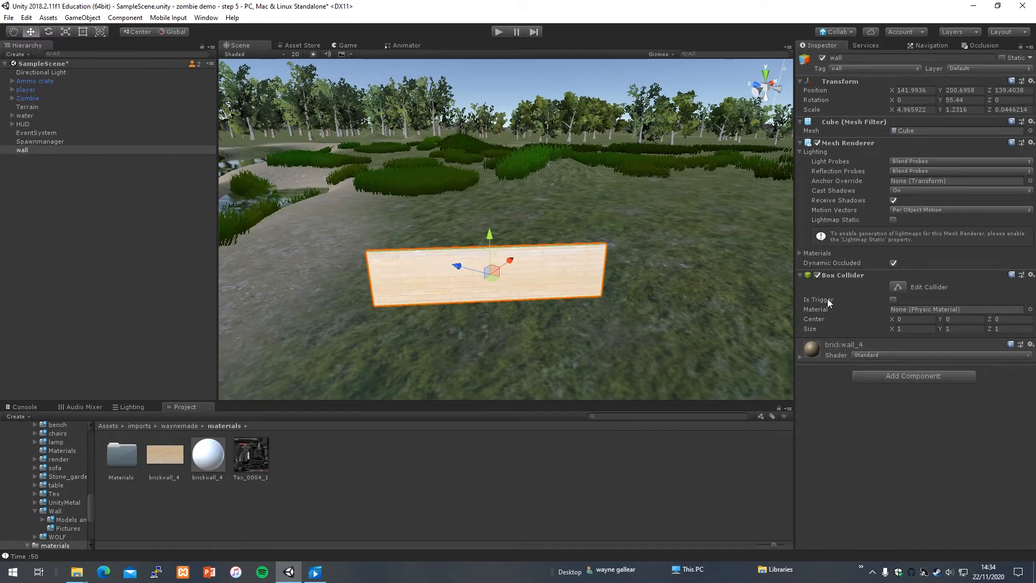
left_click(889, 373)
left_click(898, 430)
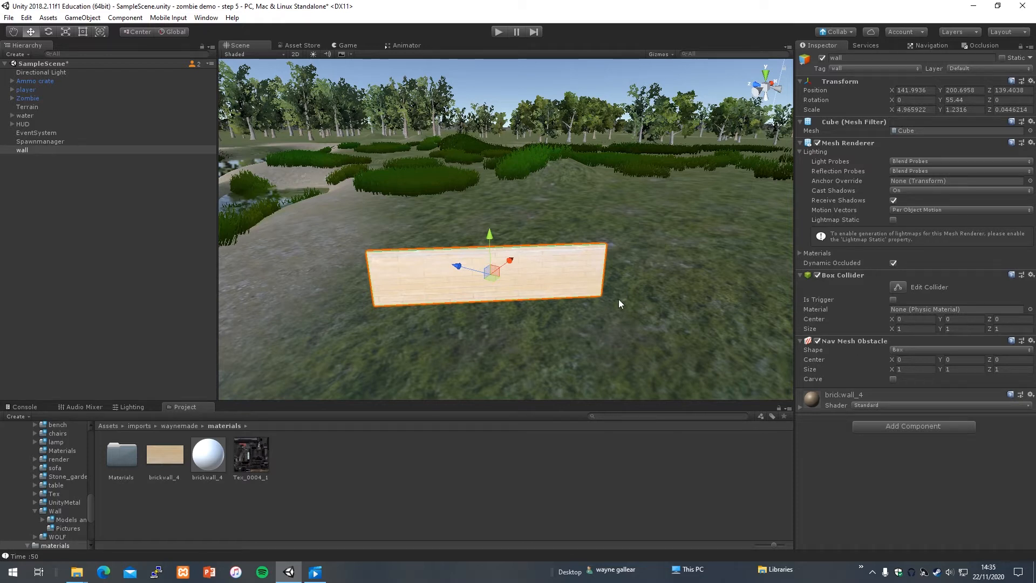
- Examine the components of the zombie and the player, including the zombie's Nav Mesh Agent
left_click(29, 99)
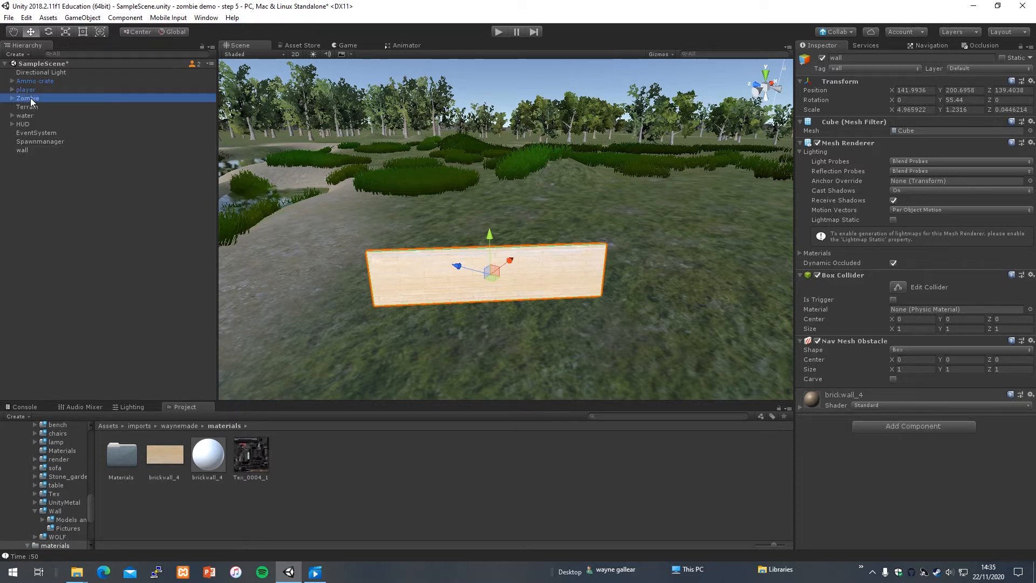
scroll(878, 454, "down", 3)
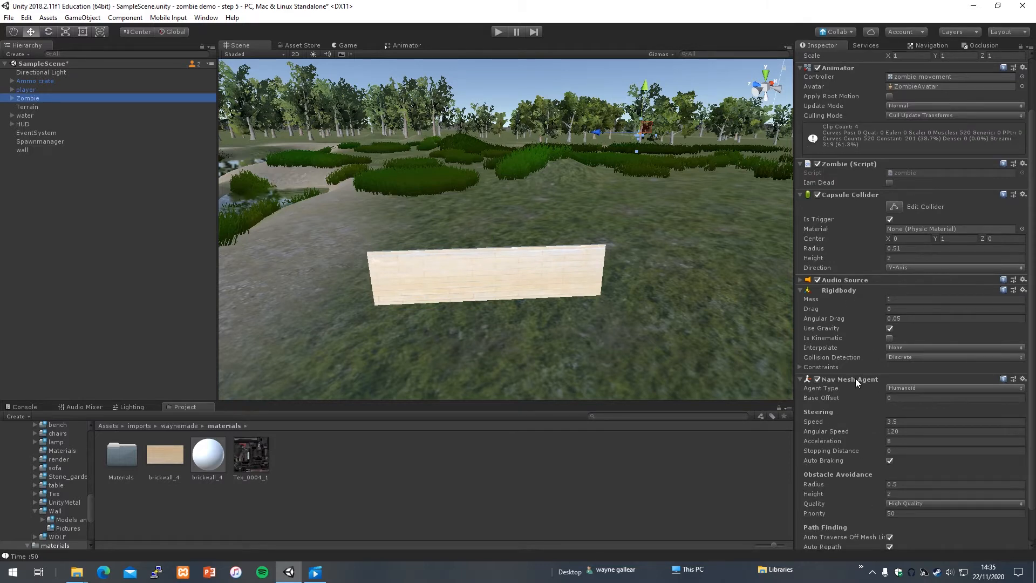
left_click(34, 90)
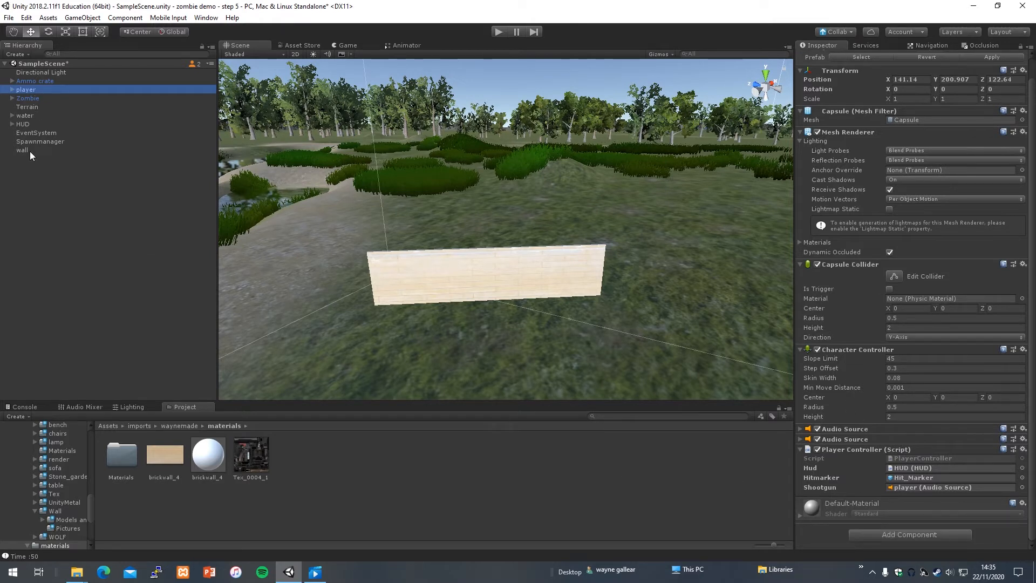
left_click(33, 98)
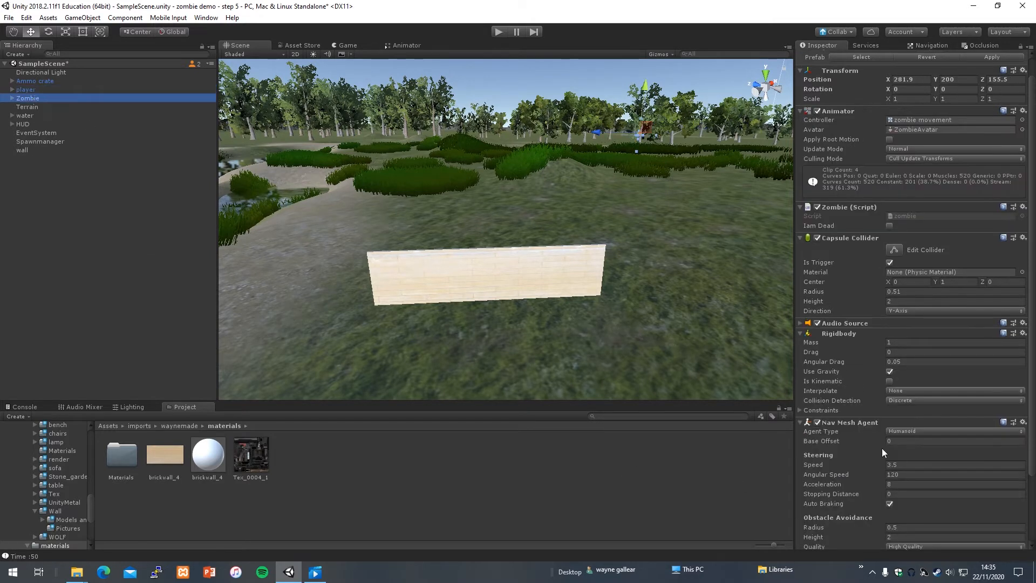
scroll(880, 448, "down", 3)
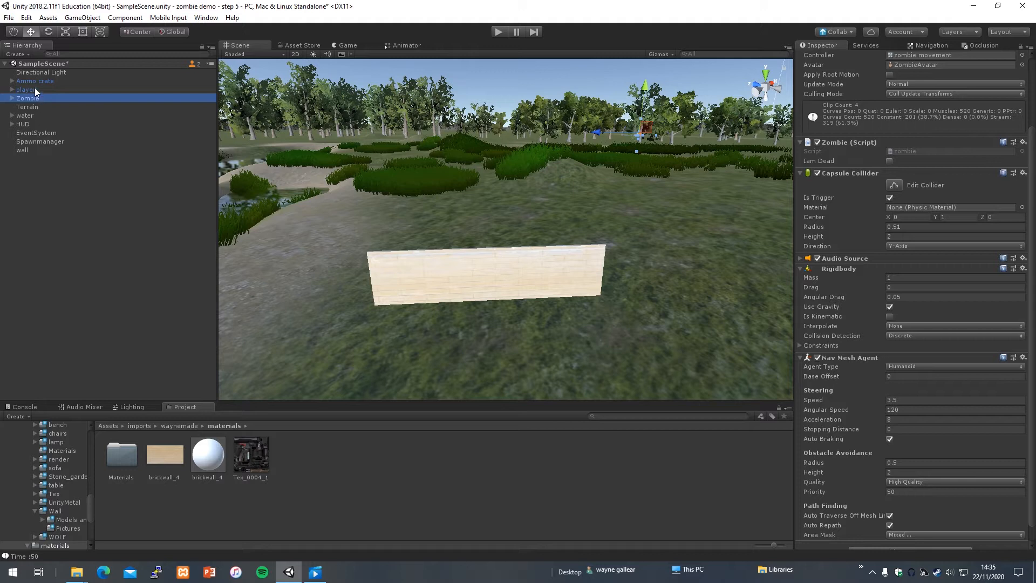
- Mark the wall as Navigation Static and set its navigation area to Not Walkable
left_click(22, 149)
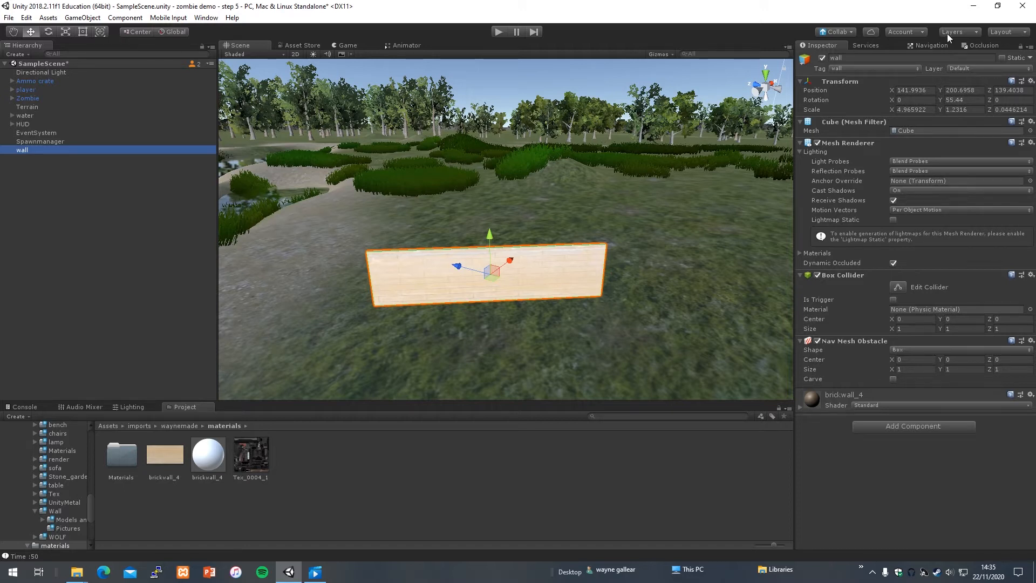
left_click(930, 46)
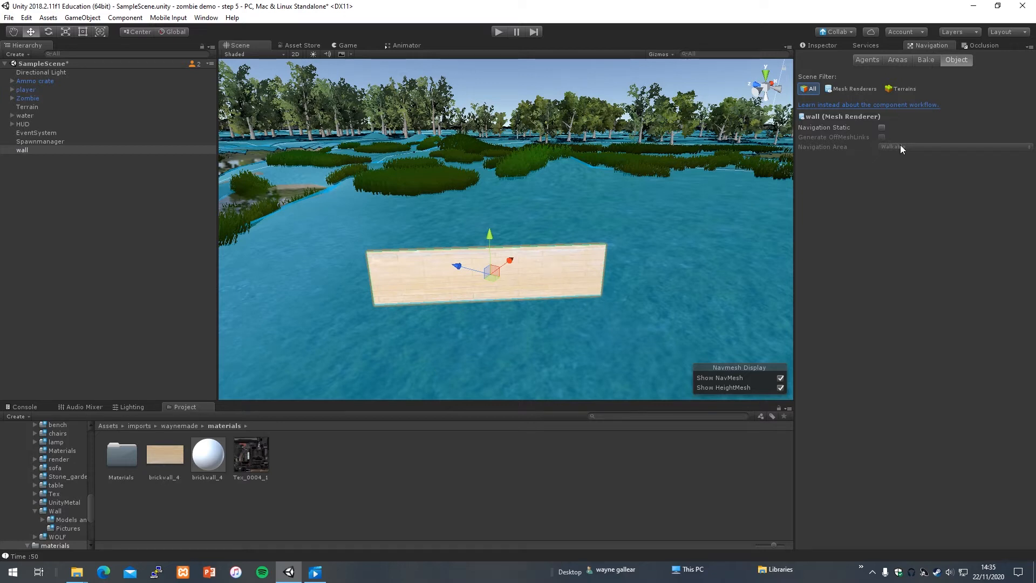
left_click(880, 128)
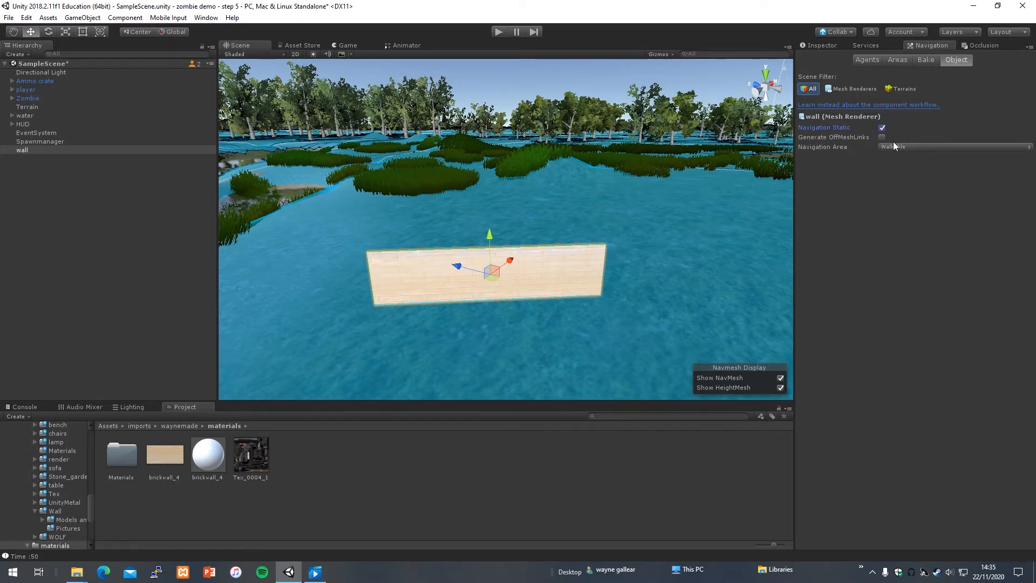
left_click(895, 147)
left_click(911, 173)
left_click(536, 322)
right_click_drag(527, 305, 532, 331, "alt")
left_click(532, 331)
scroll(535, 346, "down", 2)
scroll(569, 357, "down", 3)
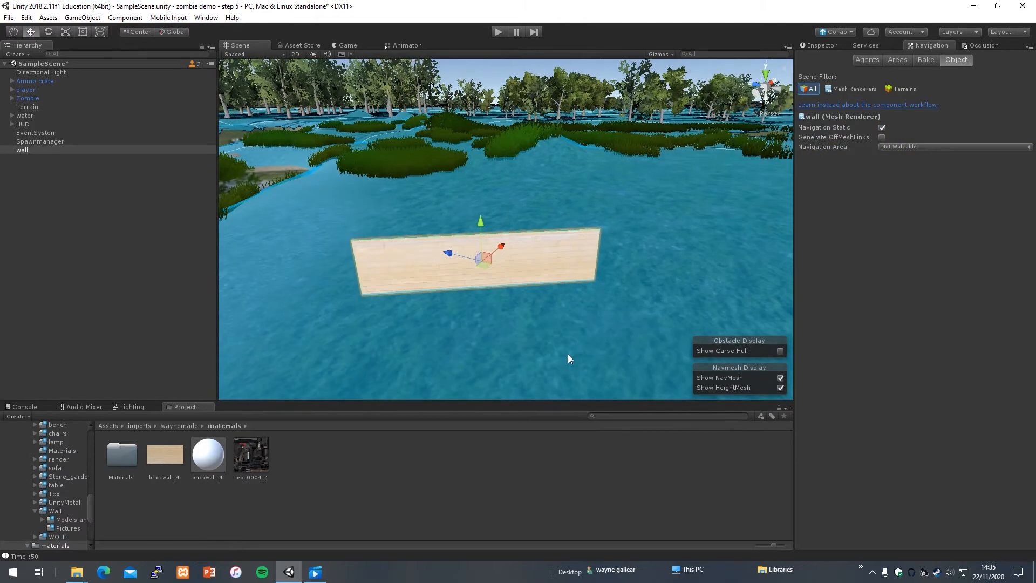
- Select the terrain and open the navigation bake settings
left_click(560, 327)
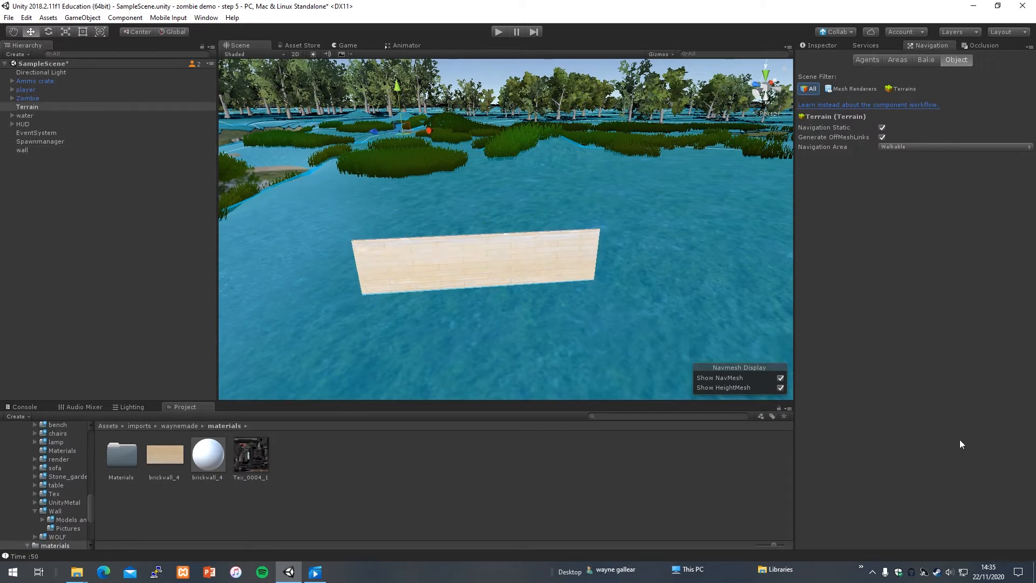
left_click(926, 60)
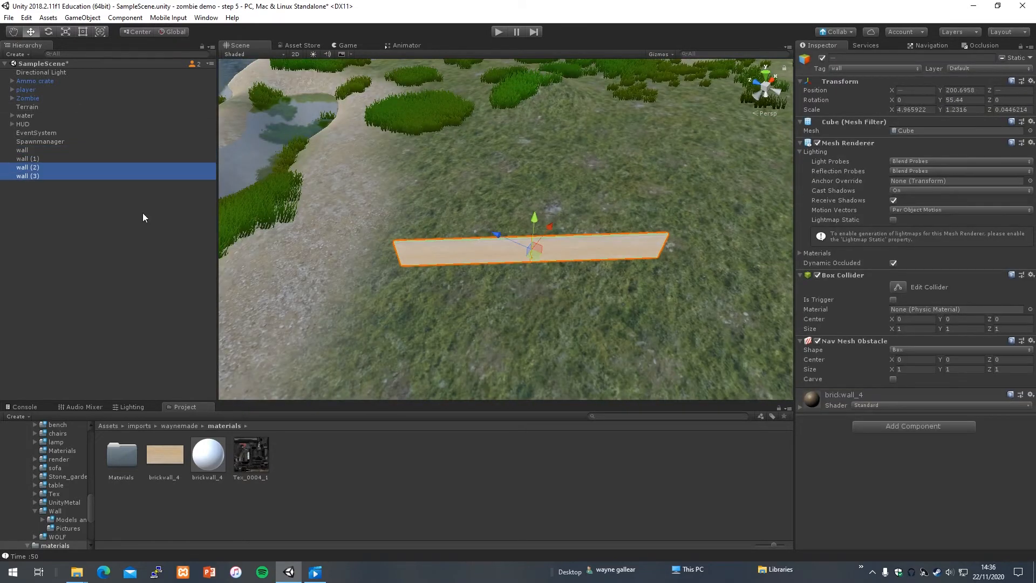
- Focus on the duplicated sections wall (2) and wall (3) and line them up with the existing wall
double_click(31, 167)
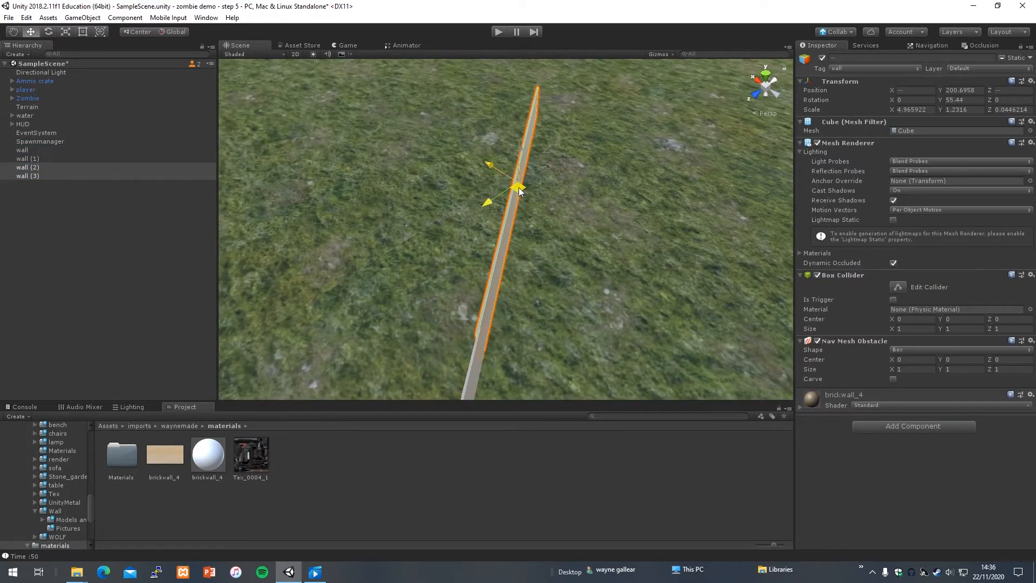
left_click(31, 167)
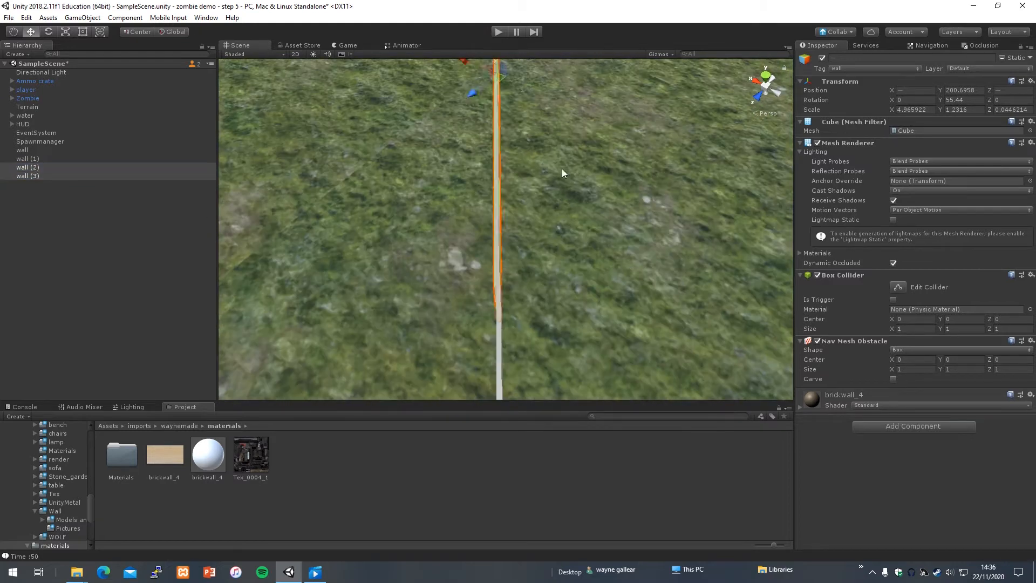
- Nudge the two duplicated wall sections into line and create an empty object named Walls
left_click_drag(500, 74, 499, 80)
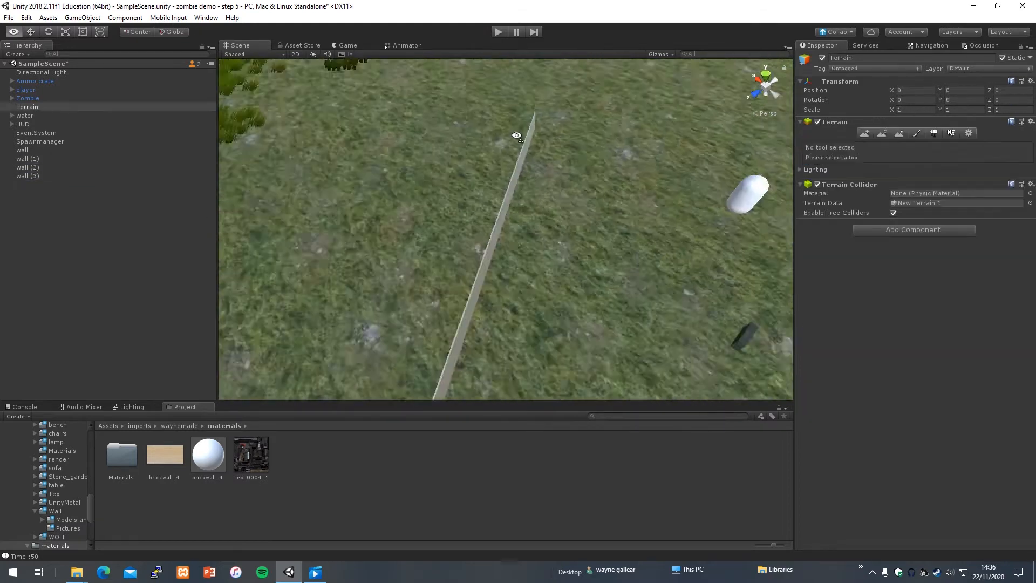
right_click_drag(516, 135, 442, 289)
right_click(40, 195)
left_click(91, 284)
left_click(892, 58)
type("WA")
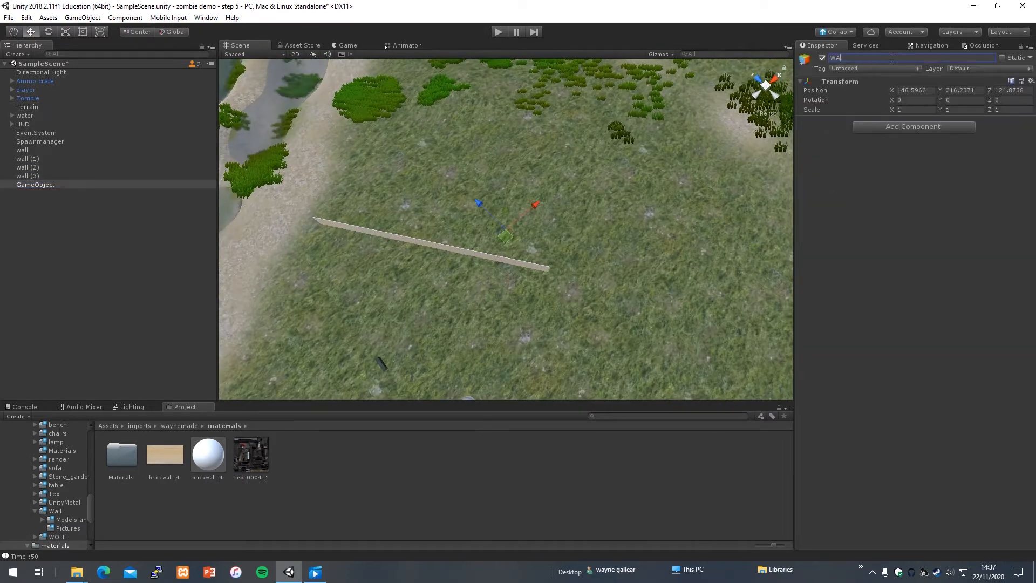
type("Walls")
- Place wall, wall (1), wall (2) and wall (3) inside the Walls object
left_click(29, 150)
left_click(31, 175, "shift")
left_click_drag(32, 176, 34, 184)
- Duplicate the four sections inside Walls and move the copies beyond the end of the first side
left_click(31, 158)
left_click(43, 175, "shift")
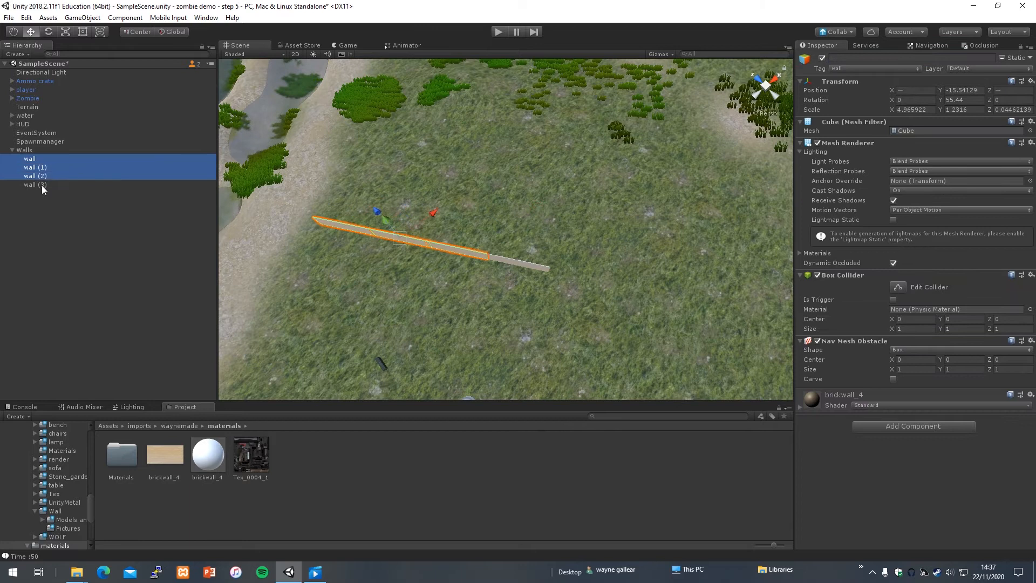
left_click(43, 185, "shift")
key("ctrl+d")
left_click_drag(421, 254, 664, 302)
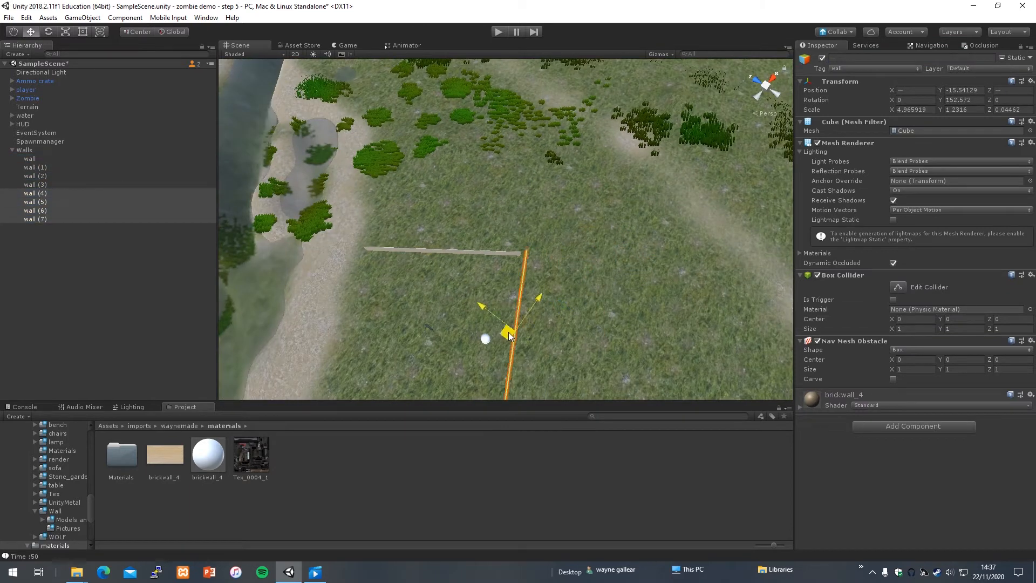
- Rotate the copied sections roughly perpendicular to the first side and position them as the enclosure's second side
left_click(48, 32)
scroll(551, 332, "down", 2)
left_click(31, 32)
left_click_drag(583, 321, 506, 363)
left_click(50, 33)
key("w")
left_click_drag(515, 320, 574, 323)
left_click(647, 337)
- Duplicate the first side's four sections again and move the copies across the grass for a parallel third side
left_click(31, 158)
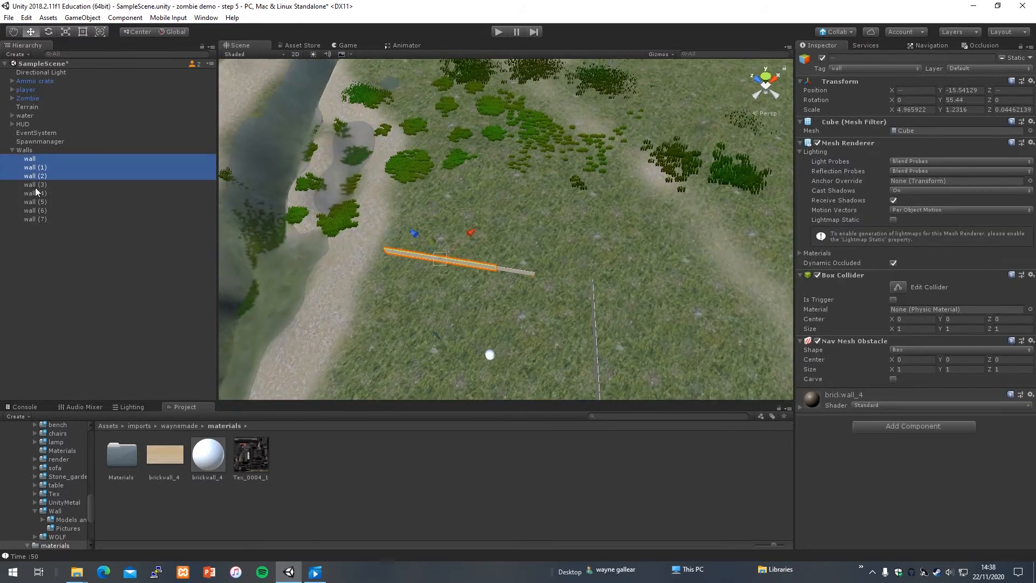
left_click(34, 184, "shift")
key("ctrl+d")
left_click_drag(459, 261, 447, 354)
- Set the Y position of the third side's sections to 200 and focus on wall (8)
right_click_drag(549, 315, 505, 289)
left_click(961, 90)
type("200")
double_click(44, 228)
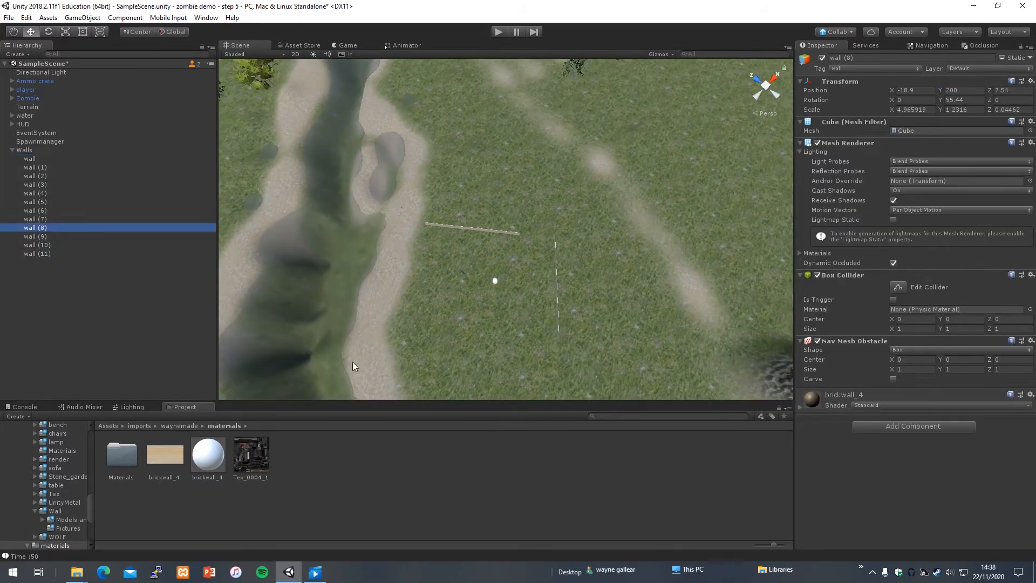
left_click(30, 158)
left_click(24, 150)
left_click(39, 159)
left_click(43, 228)
left_click(155, 275)
- Select wall (8) to wall (11) and correct their Y position to bring them back to ground level
left_click(43, 229)
left_click(42, 254, "shift")
left_click(963, 90)
key("BackSpace")
- Focus on wall (8) to wall (11) and move them into position as the third side opposite the first
double_click(43, 228)
right_click_drag(485, 227, 543, 291)
left_click(42, 253, "shift")
left_click_drag(538, 240, 610, 238)
left_click(545, 243)
- Duplicate four more wall sections for the fourth side and delete the accidental copy of the terrain
right_click_drag(545, 242, 475, 135)
left_click(509, 96)
key("ctrl+d")
left_click(29, 298)
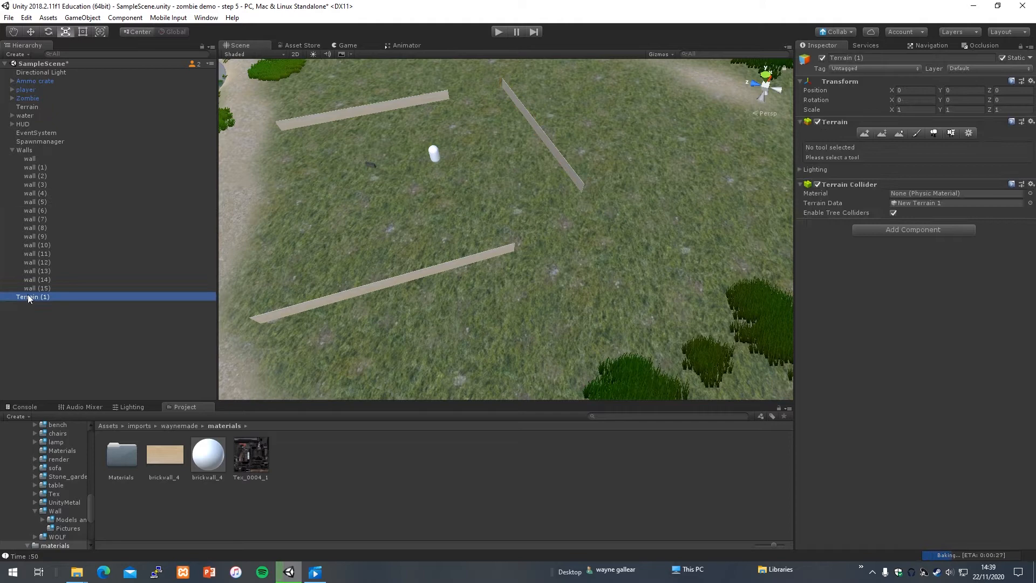
key("Delete")
- Select wall (12) to wall (15) and place them along the gravel edge as the fourth side
left_click(37, 262)
left_click(36, 273, "shift")
key("r")
left_click(281, 237)
middle_click_drag(281, 238, 307, 243)
scroll(308, 243, "down", 2)
left_click(37, 262)
left_click(36, 287, "shift")
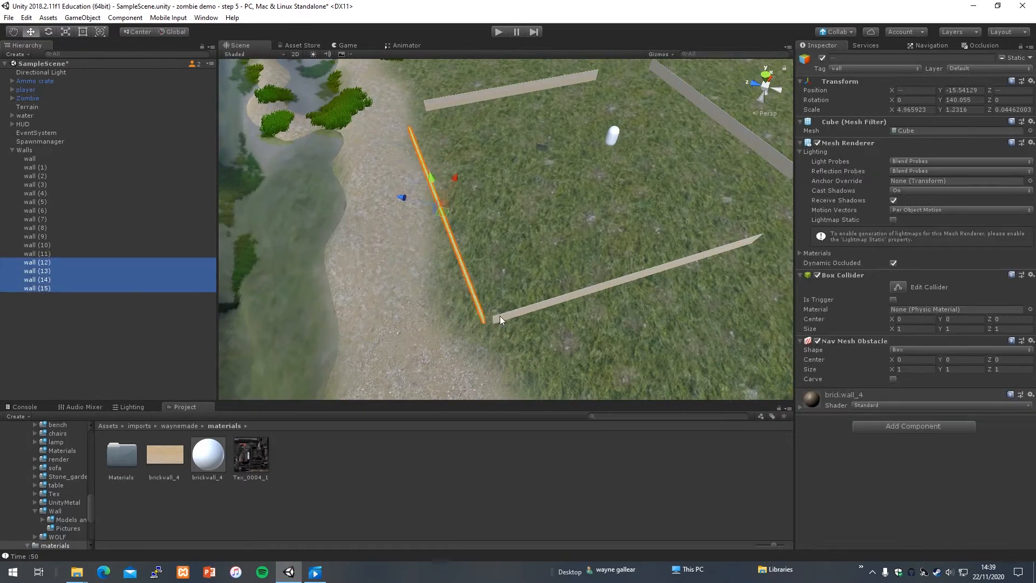
- Adjust the fourth side so its end meets the corner of the third side
left_click_drag(499, 316, 509, 345, "alt")
scroll(508, 345, "down", 4)
mouse_move(483, 63)
left_mouse_down()
mouse_move(490, 85)
mouse_move(490, 70)
left_mouse_up()
scroll(508, 191, "up", 3)
scroll(508, 190, "down", 2)
- Reposition wall (9) in line with the neighbouring sections of the third side
left_click(502, 372)
left_click_drag(502, 372, 609, 126, "alt")
left_click(474, 168)
right_click_drag(609, 126, 723, 159)
left_click_drag(519, 300, 517, 299)
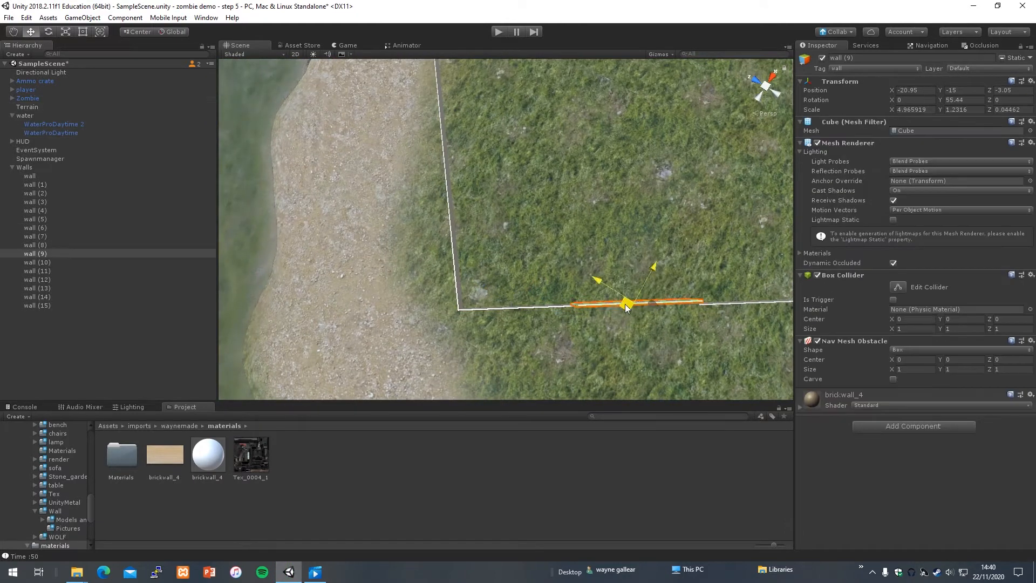
scroll(642, 340, "up", 6)
left_click(765, 85)
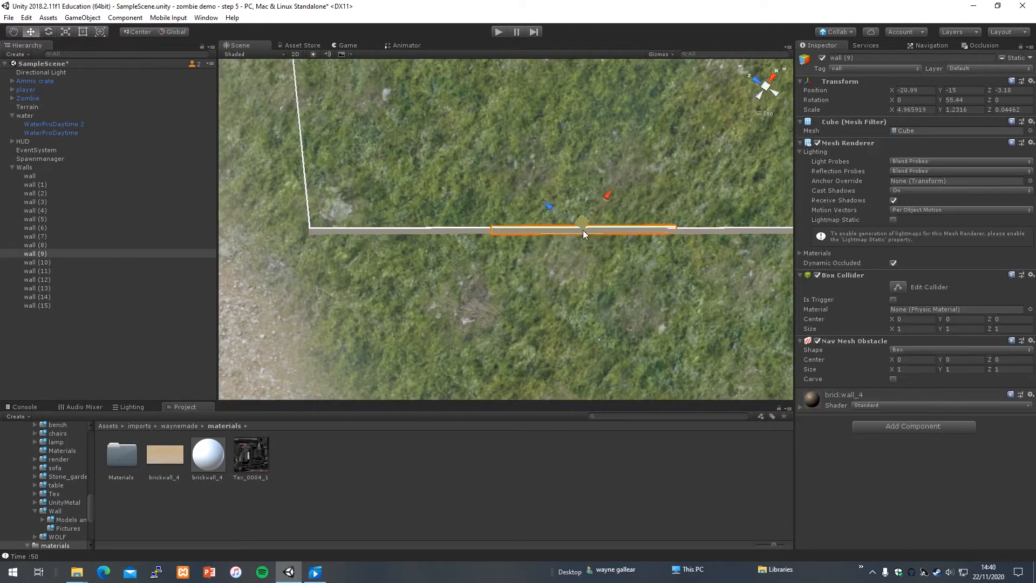
- Select wall (8) at the corner and edit its Y position to make it level with wall (9)
left_click(475, 230)
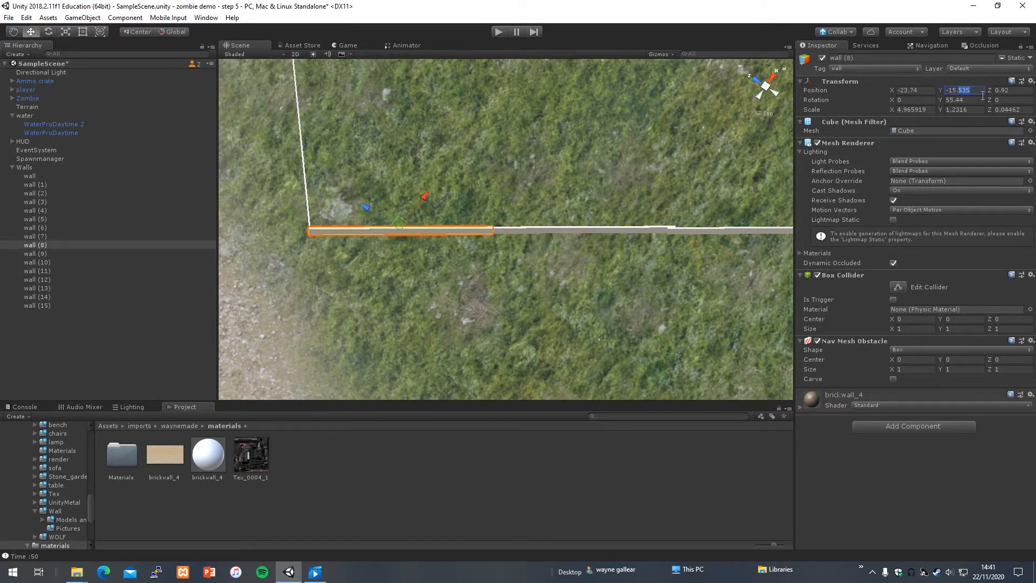
right_click_drag(594, 276, 571, 280)
left_click(572, 326)
left_click(587, 313)
left_click(538, 333)
left_click(554, 306)
left_click(553, 306)
left_click(572, 281)
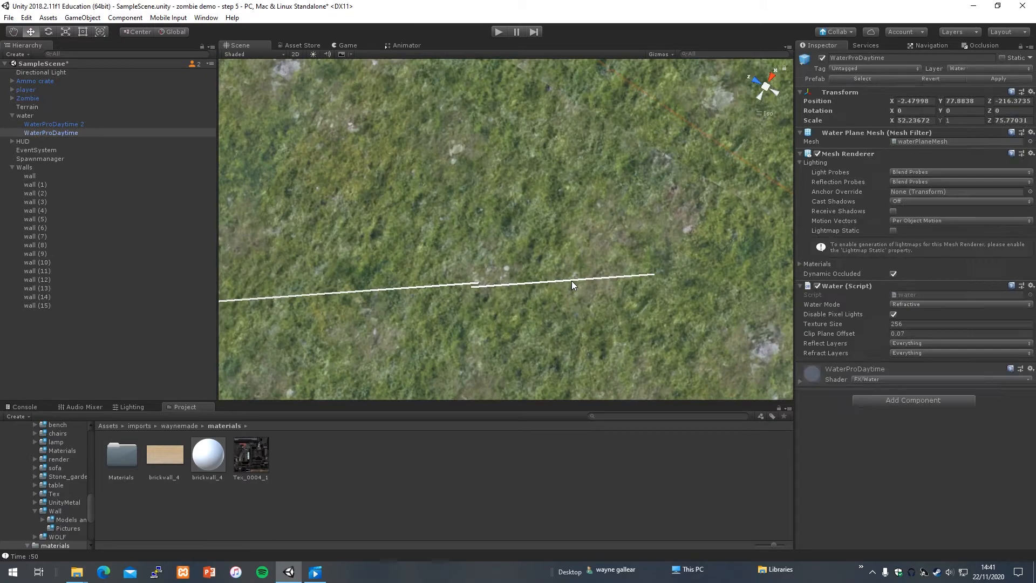
- Select the out-of-line section farther along the third side and move it toward its neighbour's end
left_click(571, 280)
left_click(556, 319)
right_click_drag(552, 319, 555, 319)
left_click(765, 87)
left_click(593, 184)
right_click_drag(593, 184, 517, 370)
left_click(415, 296)
left_click(459, 313)
left_click(596, 277)
left_click(595, 278)
left_click(499, 290)
left_click(499, 289)
left_click(564, 283)
right_click_drag(555, 283, 606, 293)
left_click_drag(607, 293, 599, 297)
- Nudge the wall section at the next join until it lines up with the adjoining one
left_click(614, 330)
right_click_drag(614, 330, 657, 226)
left_click(658, 226)
left_click_drag(659, 226, 656, 225)
left_click(615, 251)
right_click_drag(615, 250, 554, 254)
left_click(555, 253)
key("w")
left_click_drag(651, 225, 652, 221)
- Inspect the join from another angle and fine-tune the section's Y position
left_click(606, 250)
right_click_drag(606, 251, 713, 277)
left_click(713, 277)
left_click(968, 84)
left_click(863, 81)
left_click_drag(940, 90, 932, 91)
- Duplicate a section of the fourth side and place the copy at its end to extend it along the gravel
left_click(620, 345)
right_click_drag(620, 345, 495, 199)
left_click(481, 270)
key("ctrl+d")
left_click_drag(494, 199, 500, 196)
right_click_drag(500, 197, 432, 195)
left_click_drag(432, 195, 433, 195)
right_click_drag(433, 195, 562, 293)
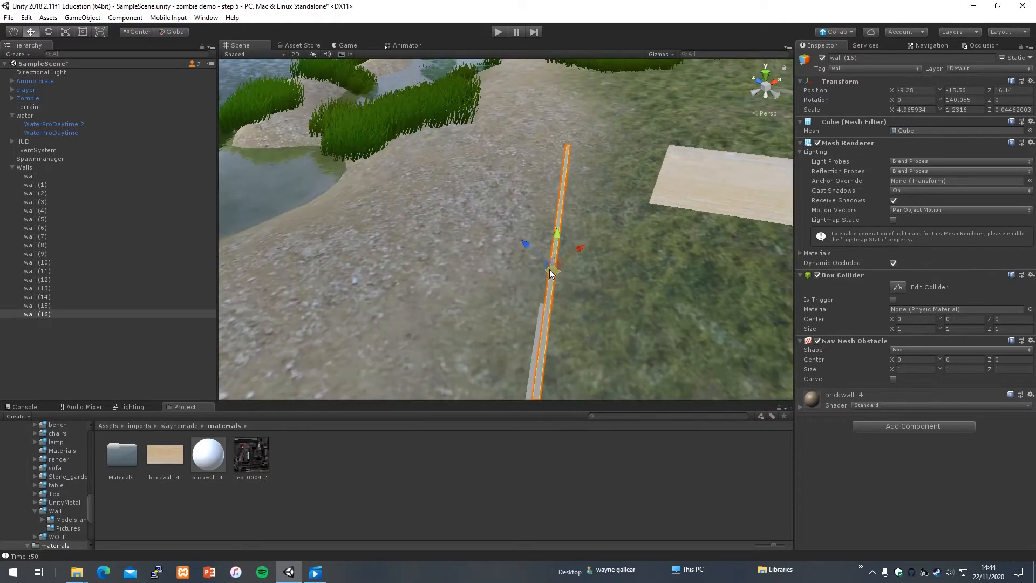
left_click_drag(553, 229, 915, 262, "alt")
left_click(609, 286)
left_click_drag(609, 286, 874, 294, "alt")
left_click(545, 290)
left_click(560, 248)
right_click_drag(560, 247, 469, 202)
- Duplicate a section of the first side and position it to connect with the extended fourth side's corner
left_click(468, 201)
key("ctrl+d")
left_click_drag(313, 210, 457, 220)
right_click_drag(457, 221, 562, 328)
left_click_drag(563, 328, 568, 330)
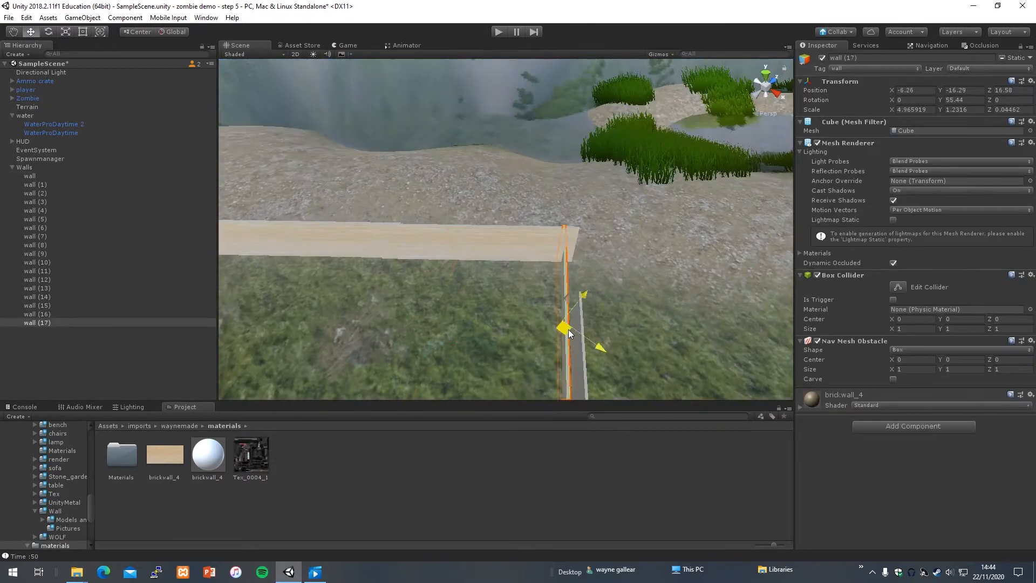
- Move another wall section into place and examine the remaining opening between the enclosure's sides
right_click_drag(430, 317, 723, 270)
left_click_drag(591, 302, 669, 310)
left_click(660, 188)
right_click_drag(660, 188, 535, 291)
left_click(536, 291)
left_click(684, 324)
right_click_drag(684, 323, 359, 323)
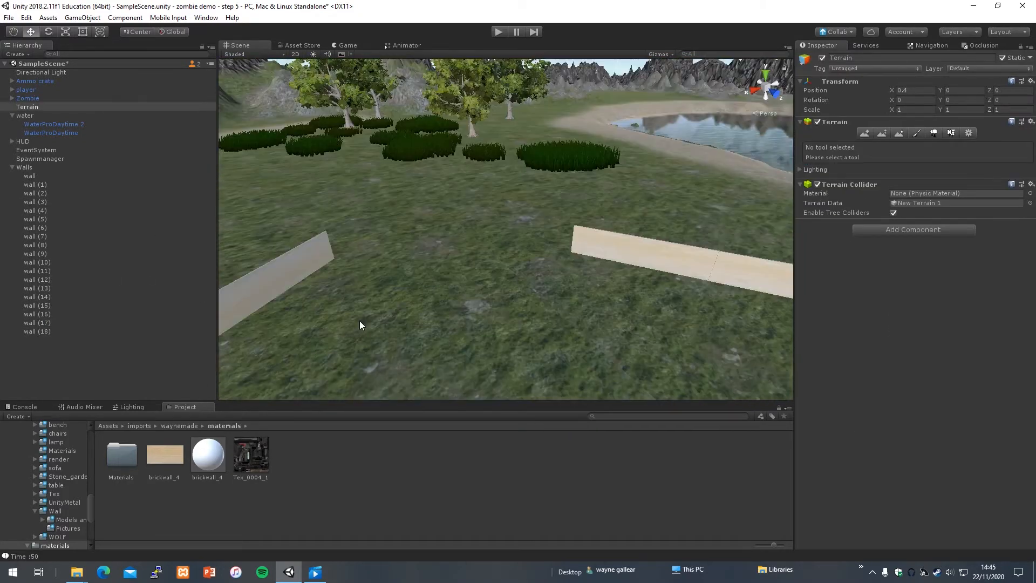
- Duplicate the end section of the wall beside the opening and move the copy along to extend that side
left_click(642, 254)
key("ctrl+d")
left_click_drag(642, 253, 522, 231)
key("w")
left_click(370, 247)
right_click_drag(370, 247, 496, 290)
left_click(496, 290)
left_click_drag(496, 290, 531, 275)
- Turn another wall section to about 7.7° and stretch it to an X scale of about 5.54 to bridge the remaining corner
left_click(561, 270)
right_click_drag(561, 270, 345, 243)
left_click(345, 242)
left_click(82, 31)
right_click_drag(353, 294, 540, 237)
left_click(540, 238)
left_click(65, 32)
right_click_drag(261, 138, 573, 287)
left_click(573, 287)
left_click_drag(563, 280, 574, 279)
left_click(513, 356)
right_click_drag(512, 356, 515, 242)
left_click(515, 242)
left_click(577, 197)
right_click_drag(578, 197, 324, 243)
- Place the farmhouse_fbx model from the waynemade imported artifacts folder inside the walled enclosure
left_click(179, 425)
double_click(127, 459)
left_click(55, 528)
left_click(239, 425)
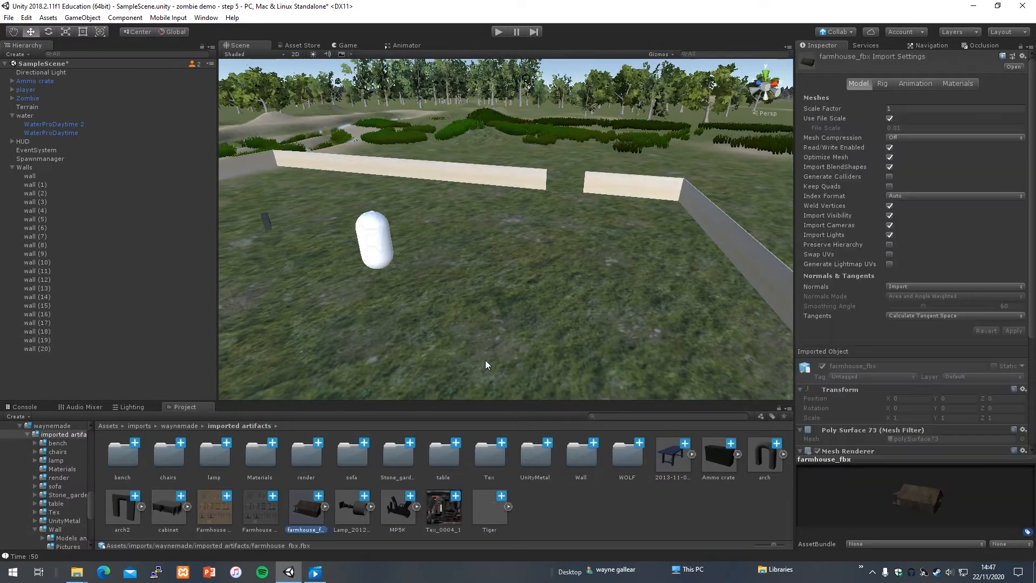
right_click_drag(486, 243, 626, 230)
left_click(625, 231)
left_click(529, 155)
left_click(559, 173)
right_click_drag(559, 173, 507, 227)
left_click_drag(309, 519, 432, 235)
- Try scale values of 55, 14 and 20 on the farmhouse model
right_click_drag(431, 234, 453, 203)
left_click(1005, 120)
type("55")
left_click(1004, 120)
type("14")
left_click(540, 242)
right_click_drag(540, 242, 243, 162)
double_click(39, 81)
left_click(917, 121)
left_click(1013, 119)
type("20")
- Move the farmhouse inside the enclosure so that it sits alongside the long wall
left_click(647, 270)
right_click_drag(647, 270, 507, 227)
left_click(507, 226)
left_click(31, 32)
left_click_drag(515, 201, 493, 210)
left_click(637, 329)
right_click_drag(637, 329, 356, 226)
left_click(486, 210)
- Set the farmhouse's scale to 30 on all axes and its Y position to 200
left_click(914, 121)
left_click(1004, 120)
type("30")
left_click(620, 280)
right_click_drag(621, 280, 755, 310)
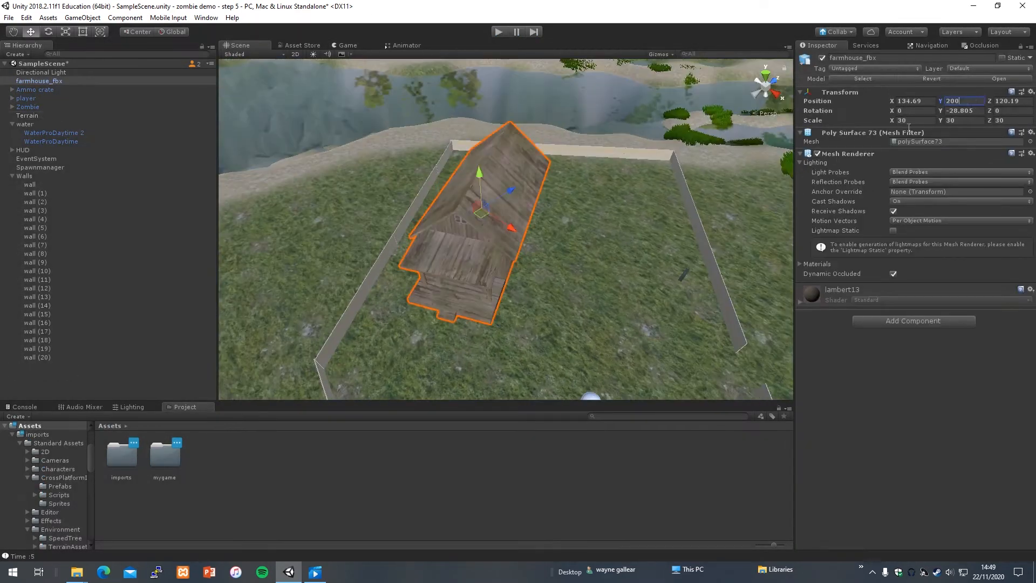
- Run the game, walk around the enclosure to check the walls against the ground, and stop it
right_click_drag(363, 215, 814, 170)
left_click(499, 31)
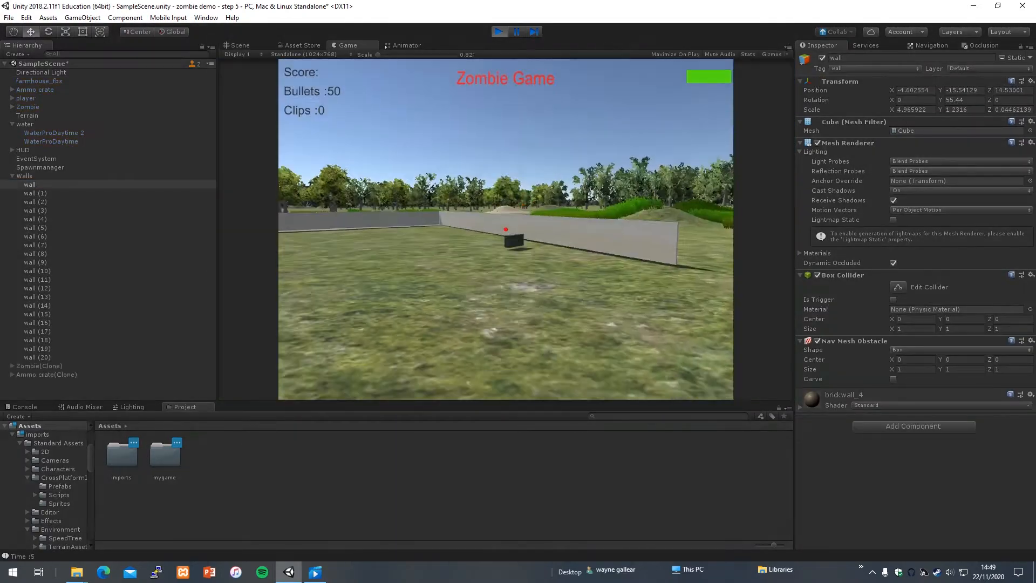
key("w")
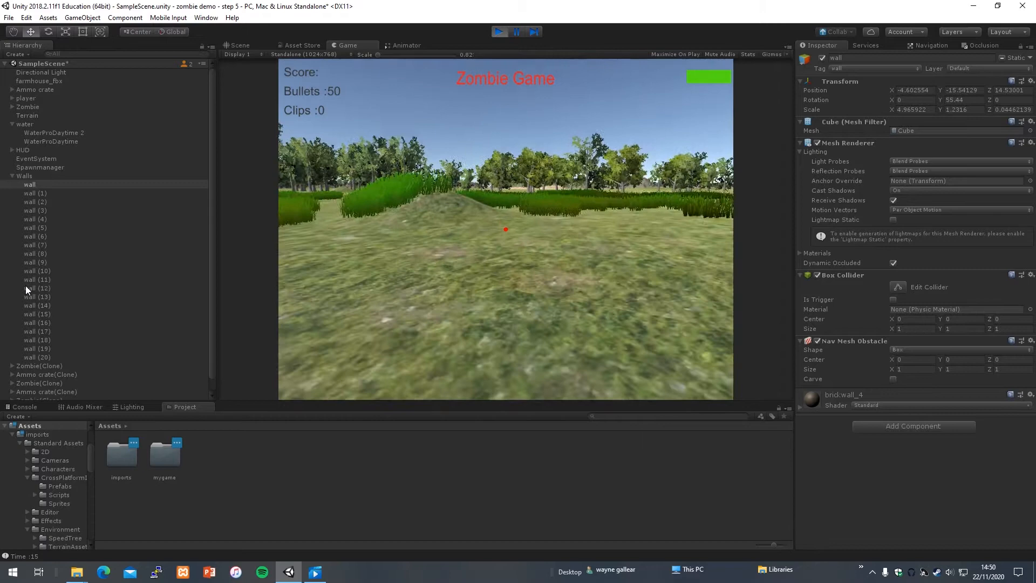
left_click(498, 31)
- Lower wall (1) to Y position -15.604 and test its height in the running game
right_click_drag(505, 229, 451, 273)
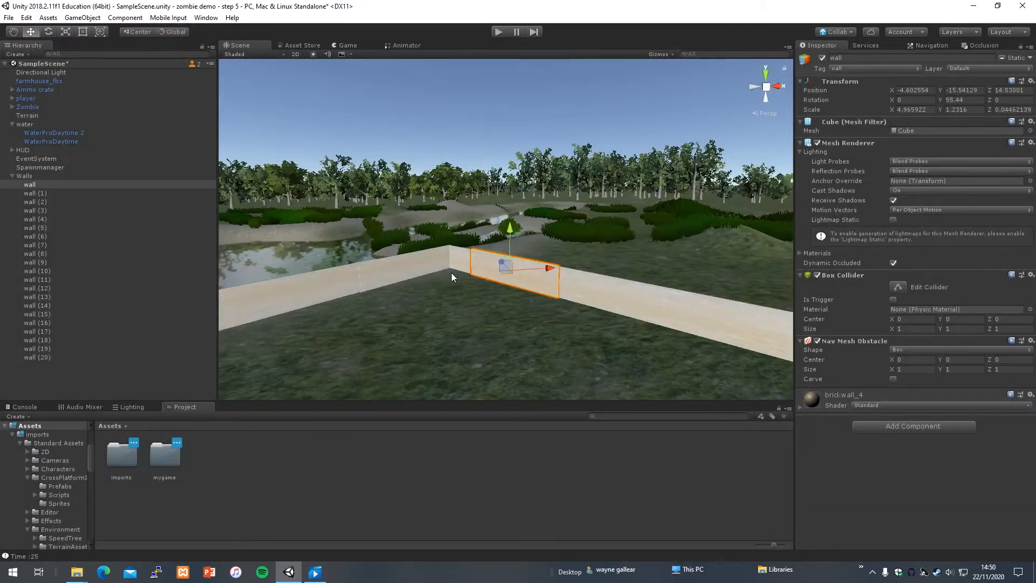
right_click_drag(638, 281, 637, 323)
key("f")
right_click_drag(551, 319, 642, 372)
left_click_drag(500, 181, 500, 185)
left_click(499, 31)
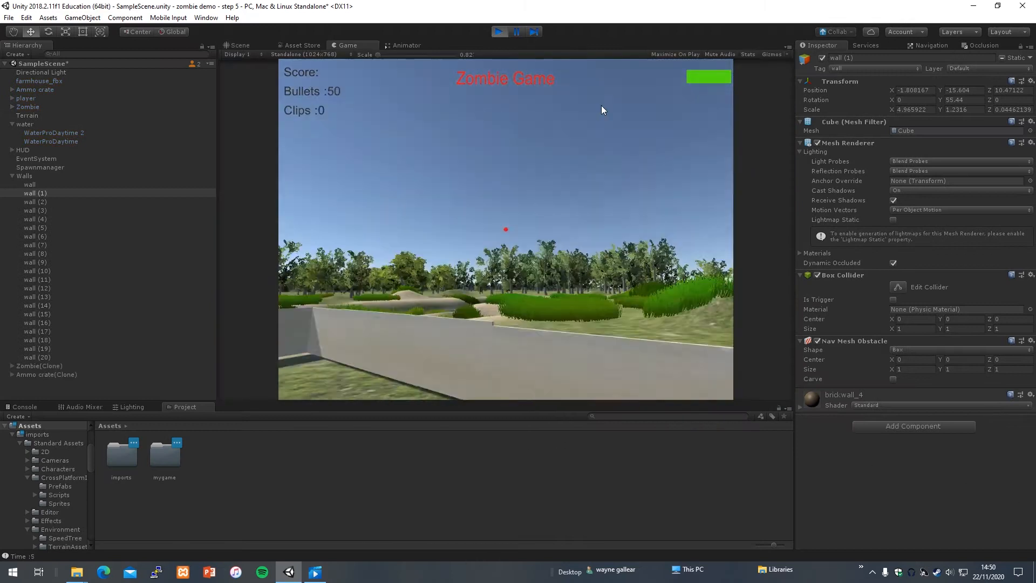
left_click(499, 31)
- Set the Y position of wall (3) to -15.604 and check the neighbouring sections along that side
left_click(964, 90)
double_click(48, 212)
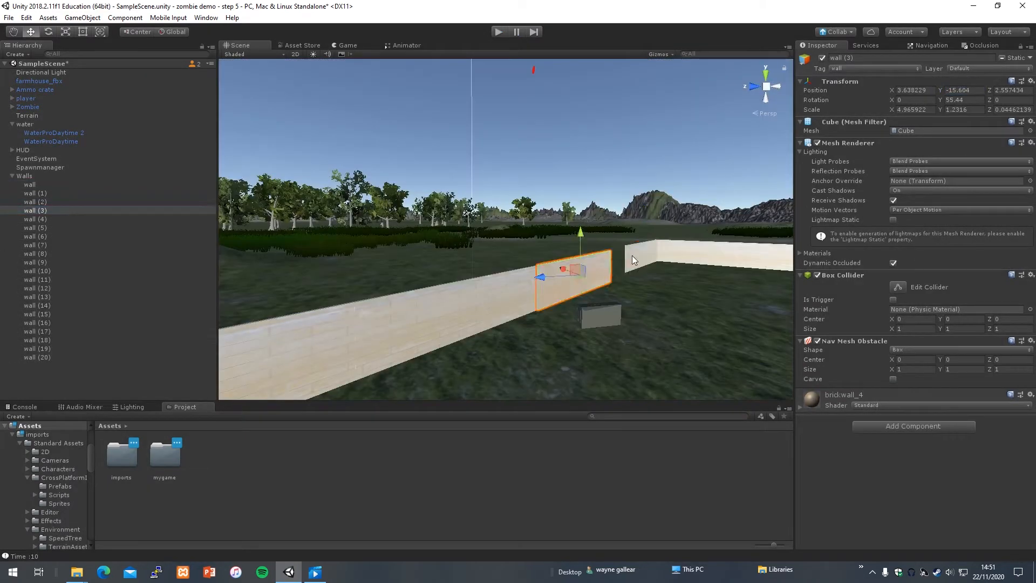
right_click_drag(593, 259, 690, 259)
left_click(571, 270)
left_click(636, 268)
left_click(709, 259)
right_click_drag(621, 270, 728, 281)
- Correct the Y position of wall (20) beside the farmhouse and briefly test the scene in the game
left_click(597, 303)
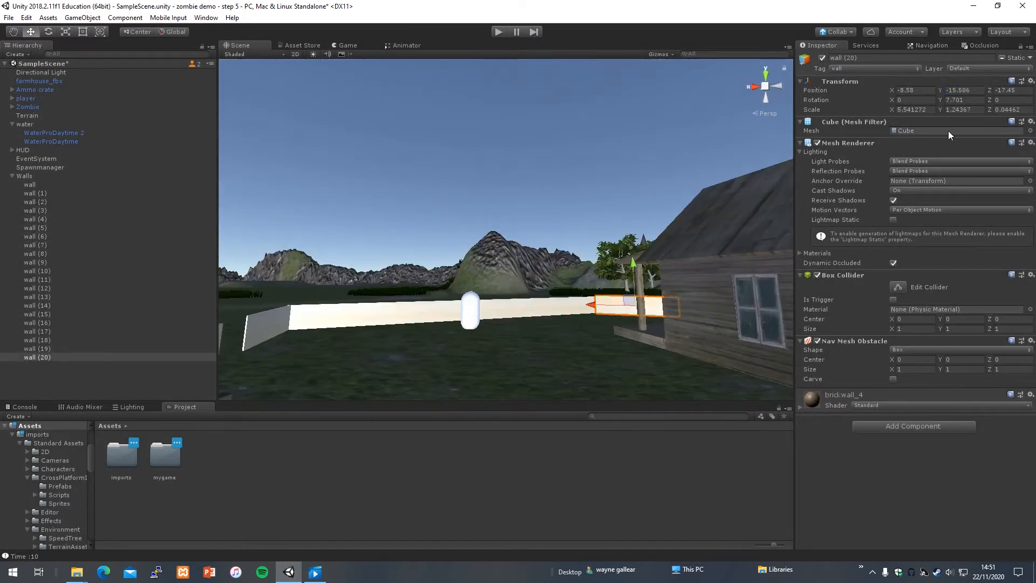
left_click(963, 90)
right_click_drag(593, 280, 721, 434)
left_click(498, 32)
left_click(498, 32)
- Correct the Y position of the remaining sections near the farmhouse, including wall (19)
right_click_drag(533, 260, 507, 259)
left_click(507, 216)
left_click(981, 91)
left_click(362, 210)
right_click_drag(526, 345, 442, 305)
left_click(542, 286)
left_click(966, 92)
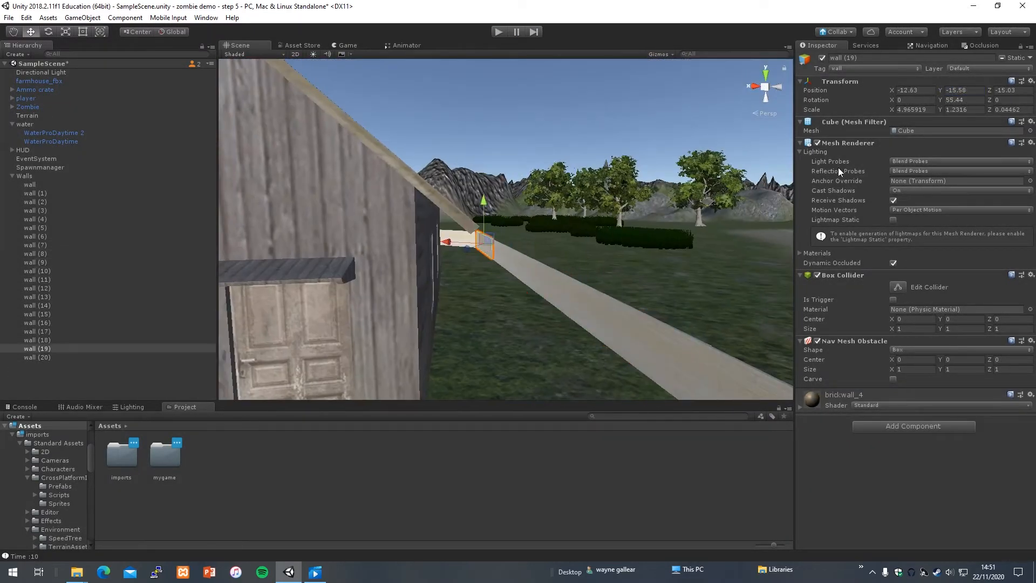
left_click(964, 90)
left_click(562, 324)
- Run the game and walk between the farmhouse and the wall to check the section heights
left_click(499, 32)
key("w")
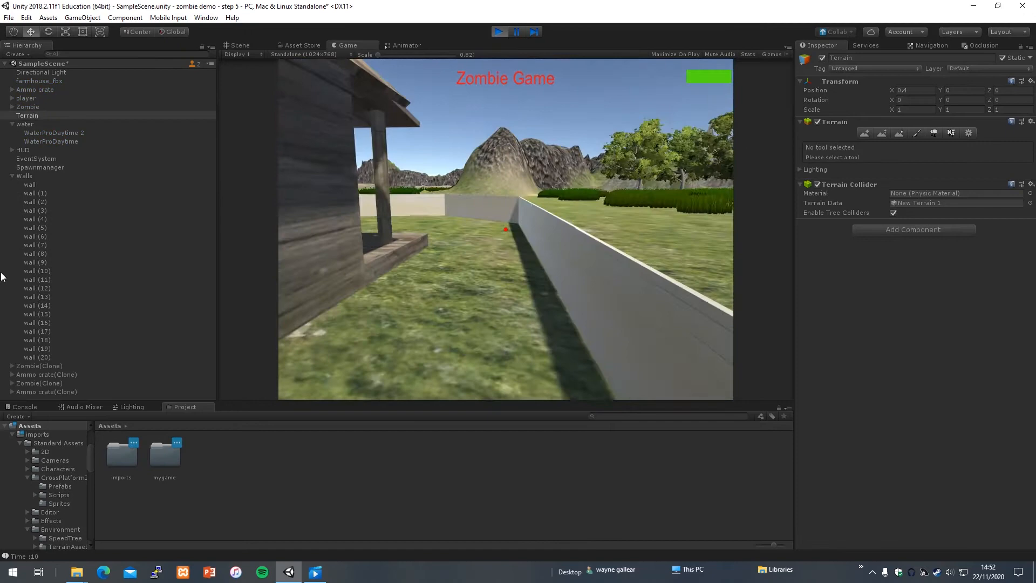
key("w")
left_click(498, 31)
- Set the Y position of the first wall section to -15.604 so it lines up with its neighbours
left_click(574, 298)
right_click_drag(573, 299, 497, 206)
left_click(507, 259)
double_click(30, 184)
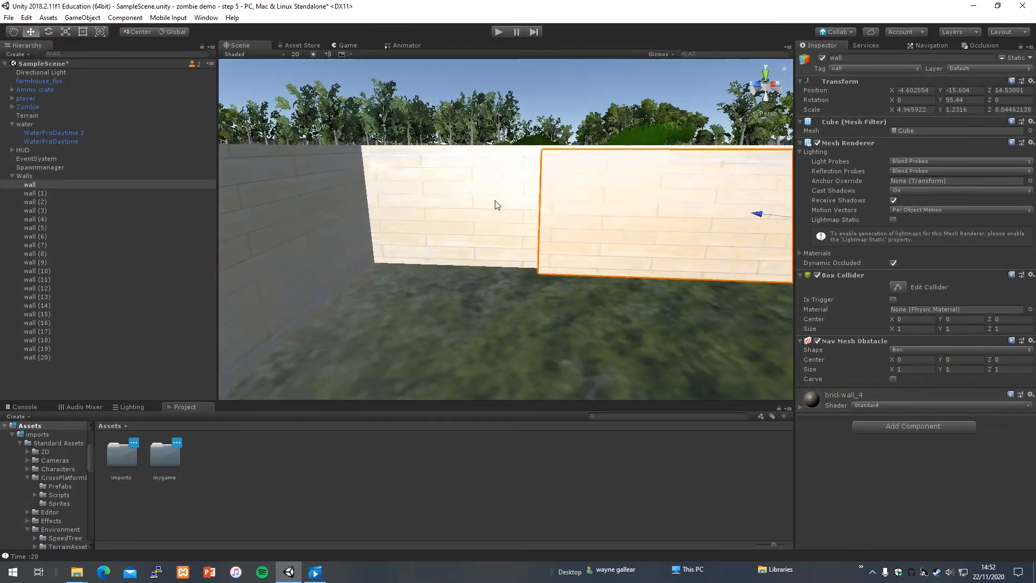
right_click_drag(560, 298, 410, 270)
left_click(963, 90)
- Set the Y position of further sections, including wall (13) and wall (8), to -15.604 and test the enclosure in the game
right_click_drag(539, 243, 378, 232)
left_click(964, 90)
right_click_drag(485, 227, 378, 215)
left_click(963, 91)
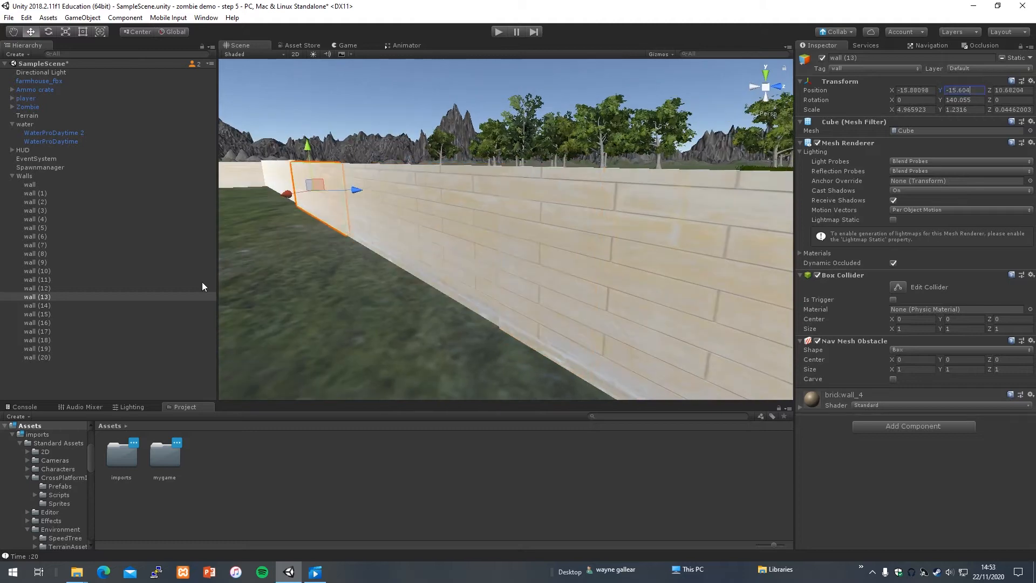
left_click(309, 183)
left_click(963, 90)
left_click(498, 31)
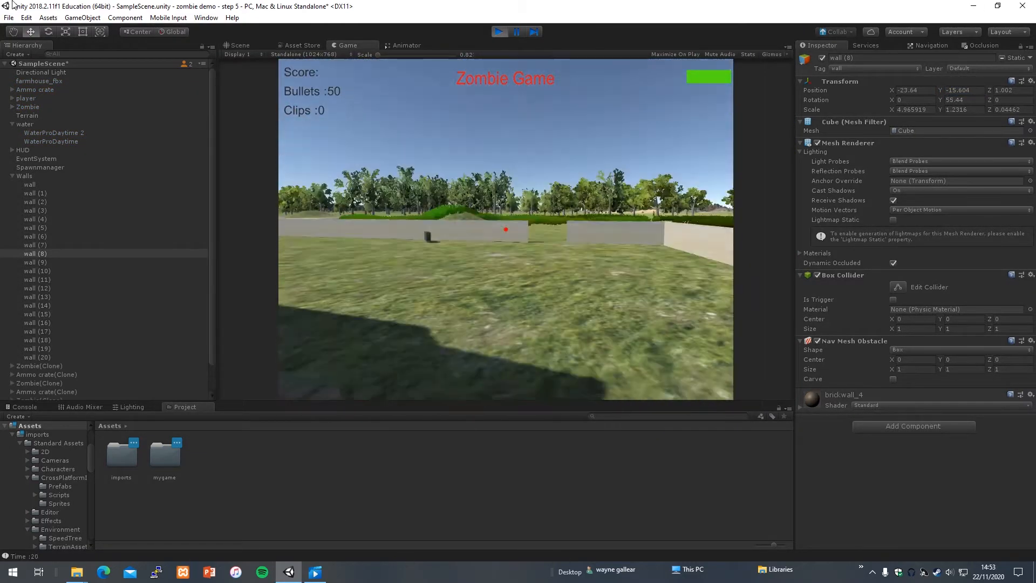
left_click(497, 32)
- Rename the farmhouse_fbx object to farmhouse and duplicate the ammo crate inside the enclosure
right_click_drag(410, 232, 232, 226)
right_click(36, 81)
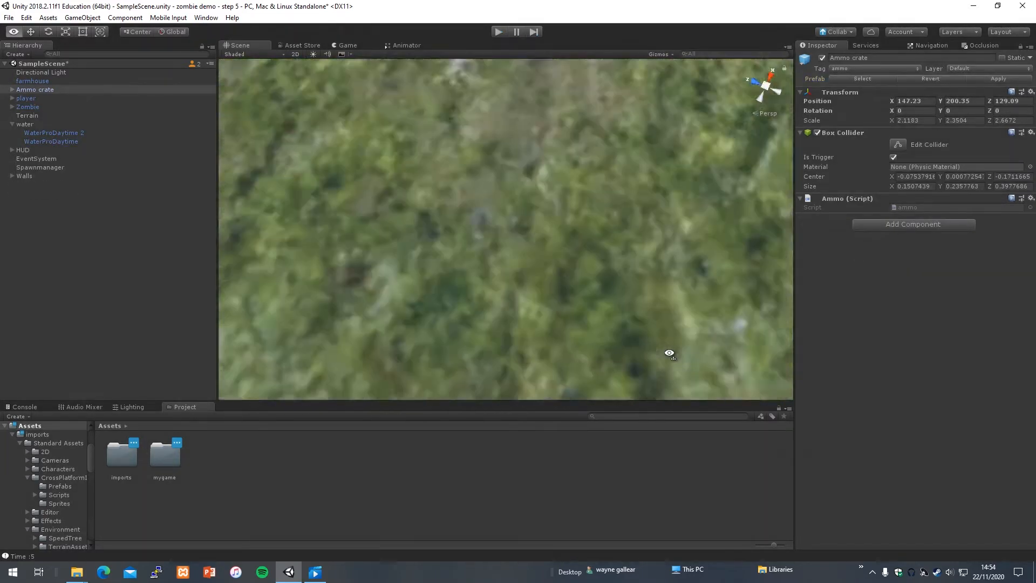
left_click(48, 31)
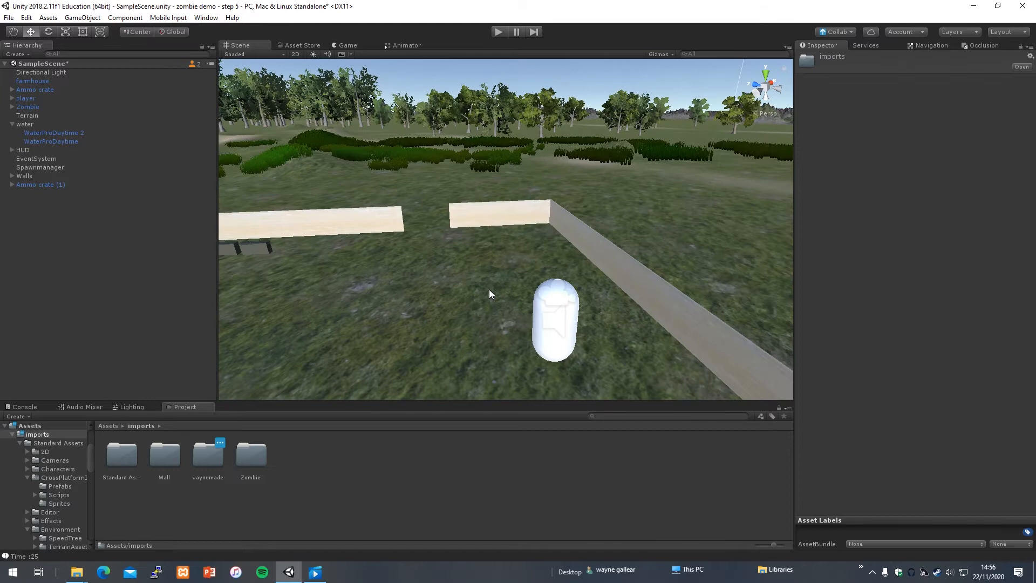
- Examine the opening in the wall and the sections grouped under the Walls object
right_click_drag(489, 289, 505, 224)
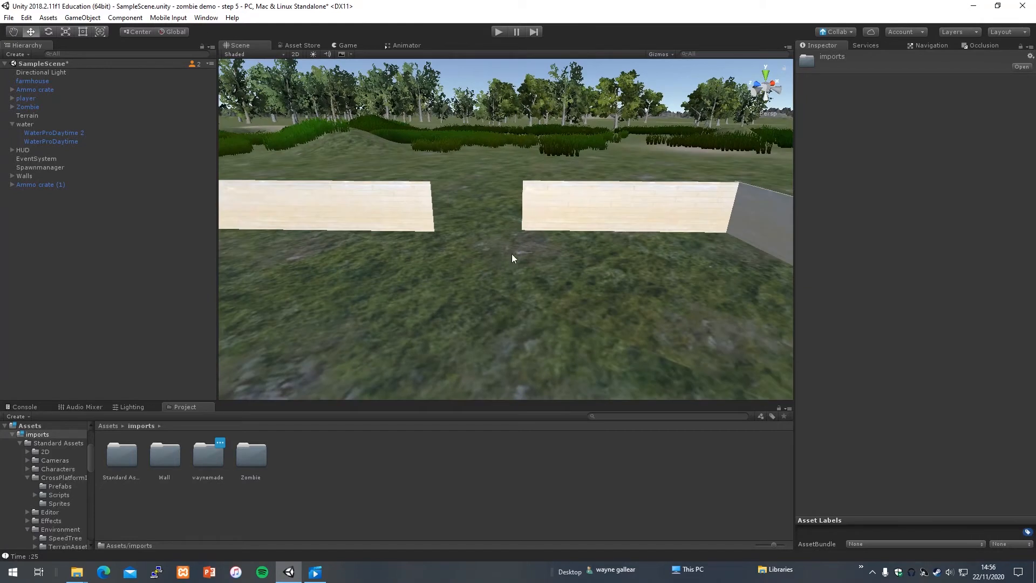
left_click(579, 214)
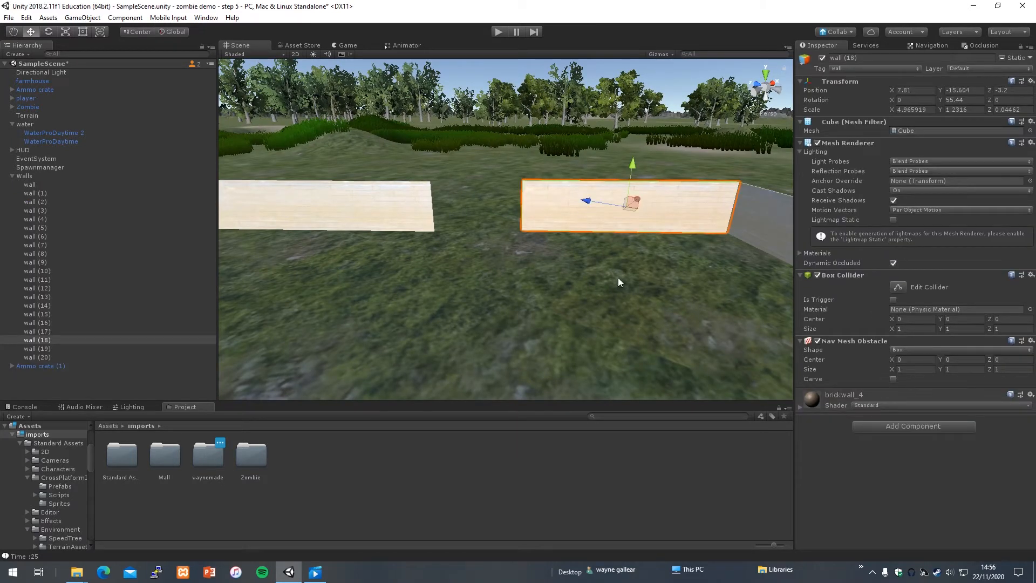
left_click(13, 176)
left_click(13, 175)
left_click(31, 176)
double_click(31, 176)
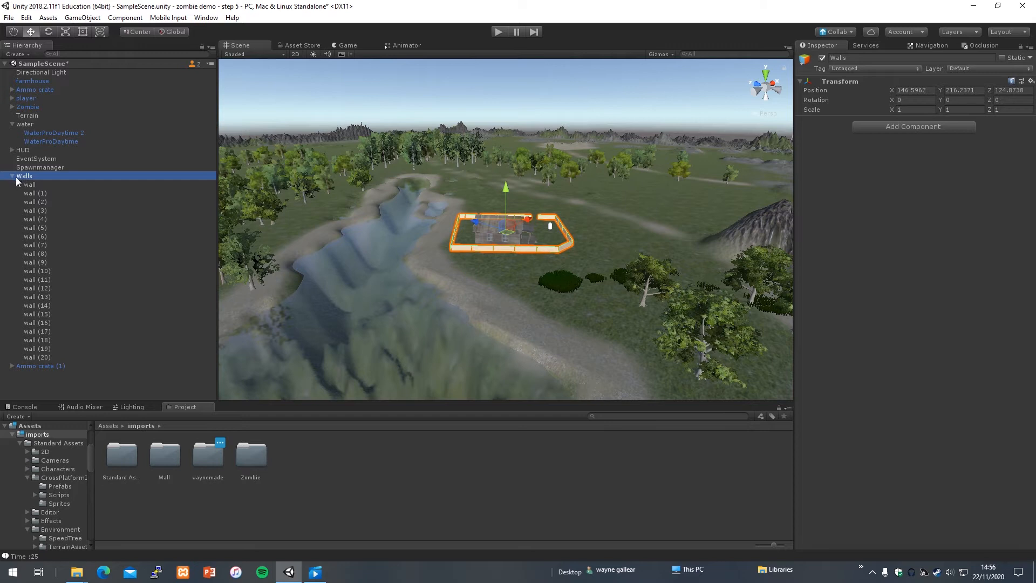
- View the whole enclosure from above and return to the gap in the wall near the farmhouse
right_click_drag(484, 229, 497, 166)
scroll(457, 227, "up", 9)
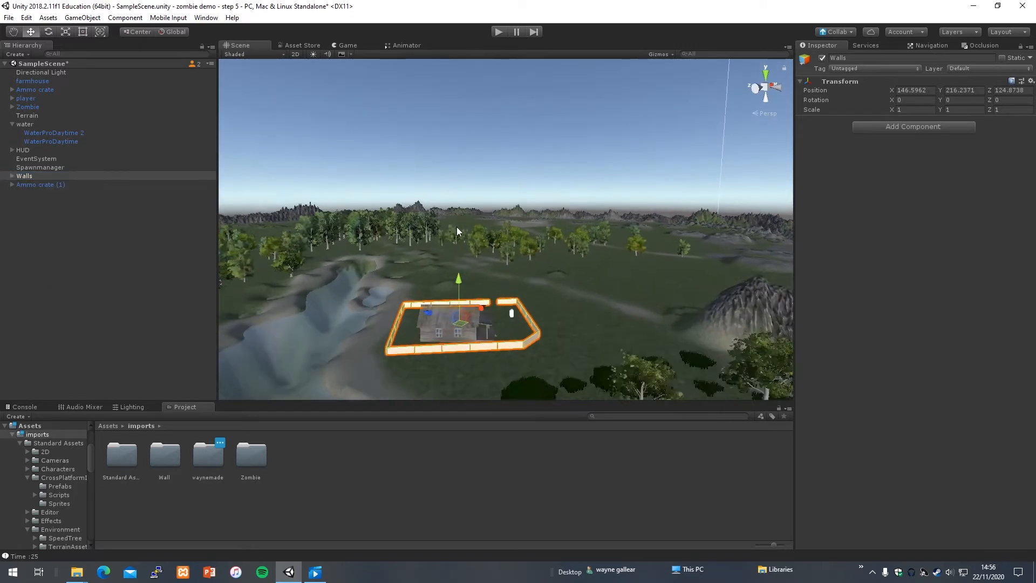
right_click_drag(525, 371, 530, 433)
key("w")
right_click_drag(533, 365, 525, 319)
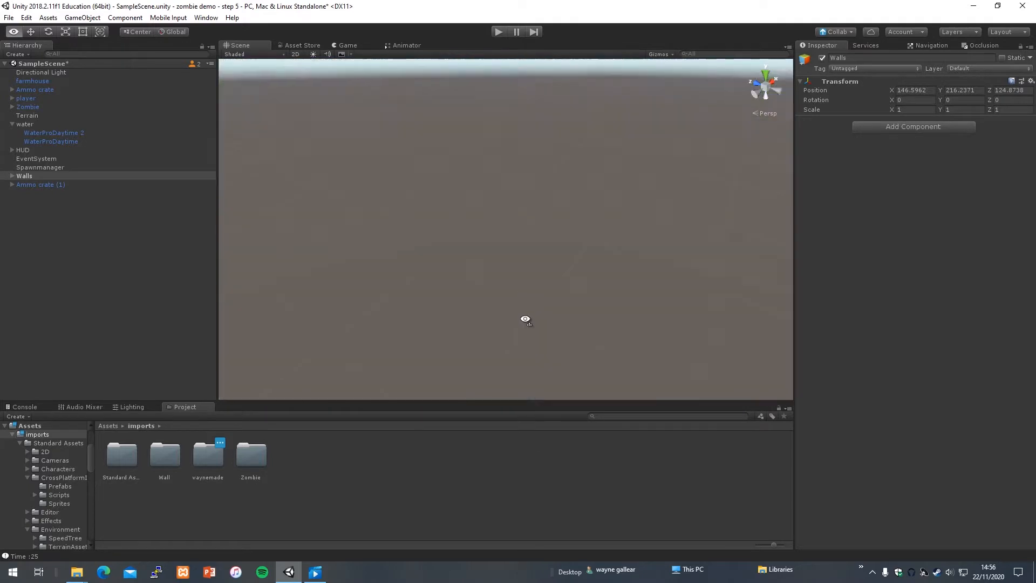
double_click(28, 171)
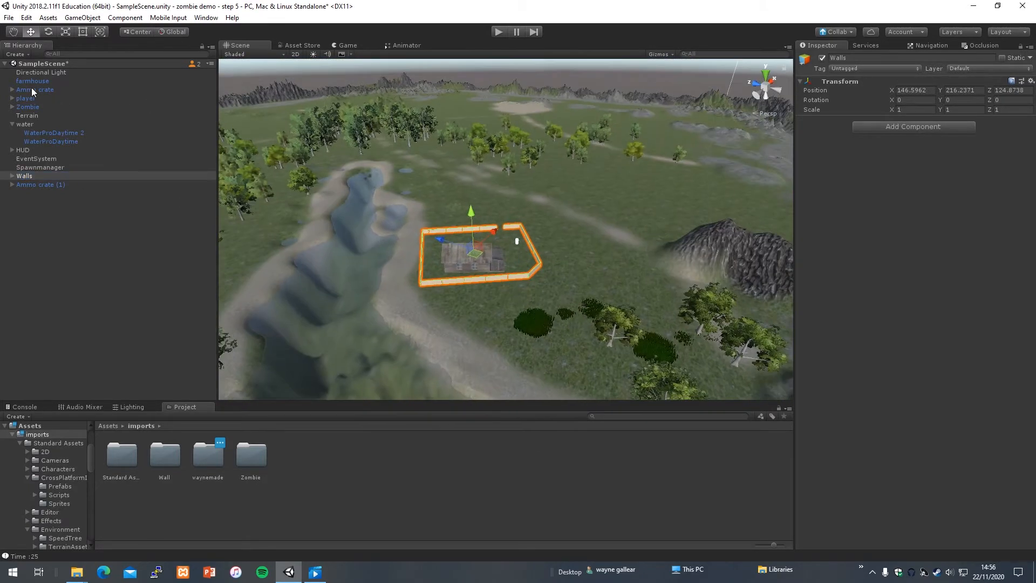
double_click(31, 83)
mouse_move(509, 205)
right_mouse_down()
mouse_move(626, 192)
mouse_move(580, 149)
mouse_move(514, 195)
right_mouse_up()
key("w")
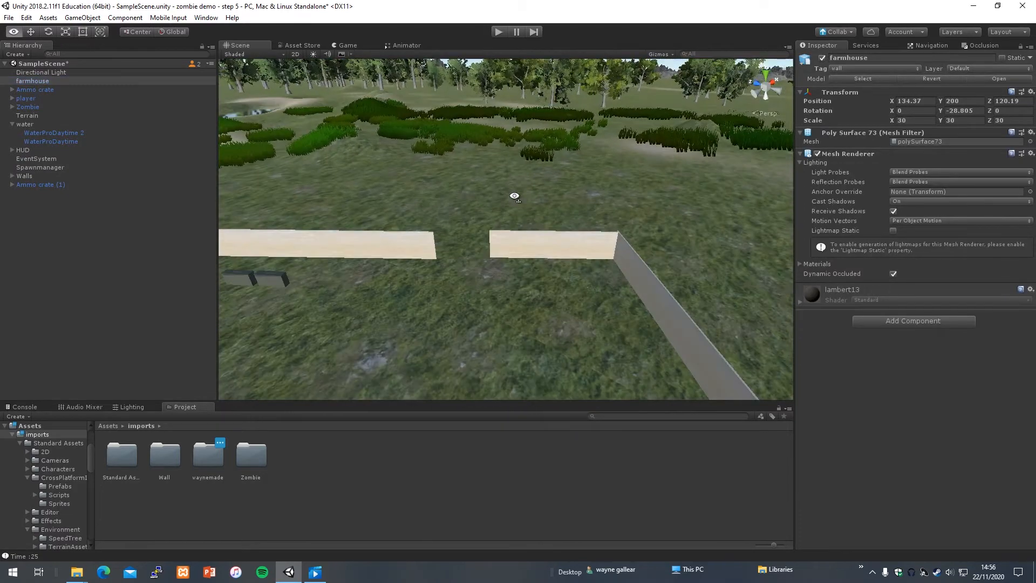
double_click(206, 456)
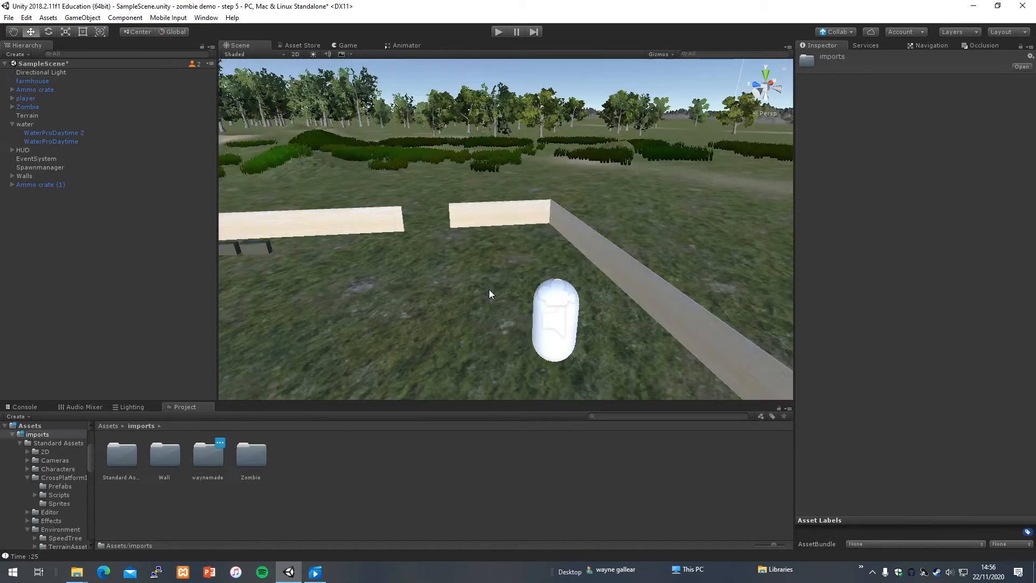
- Review the gap beside wall (18) and focus the view on the complete Walls group
right_click_drag(489, 290, 490, 237)
key("w")
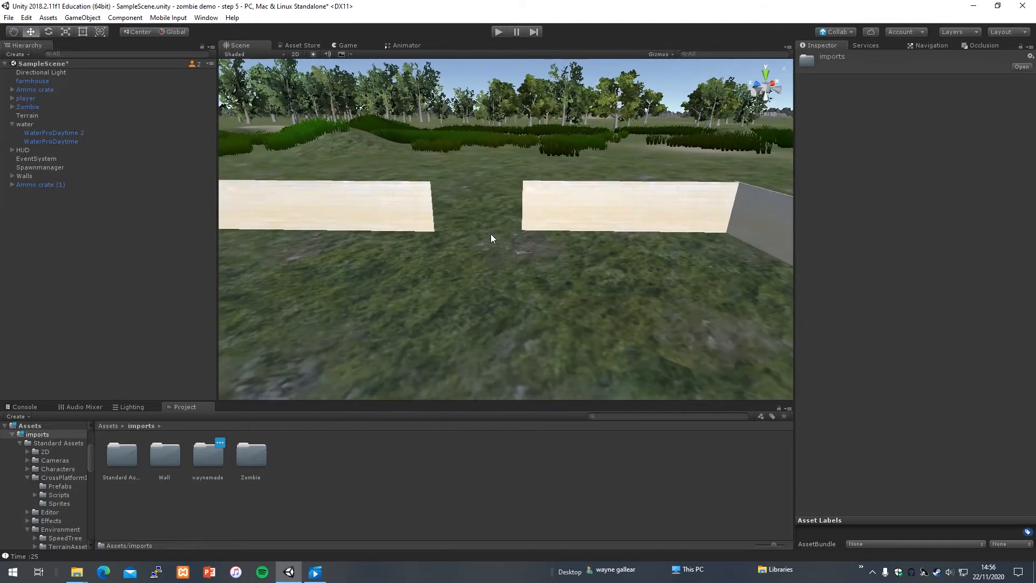
left_click(576, 221)
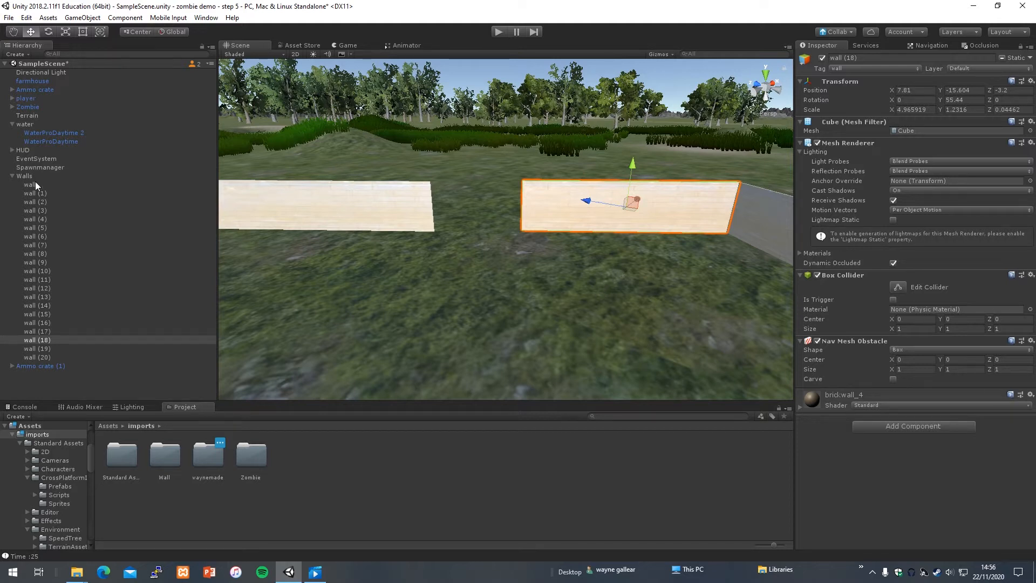
left_click(11, 176)
left_click(31, 176)
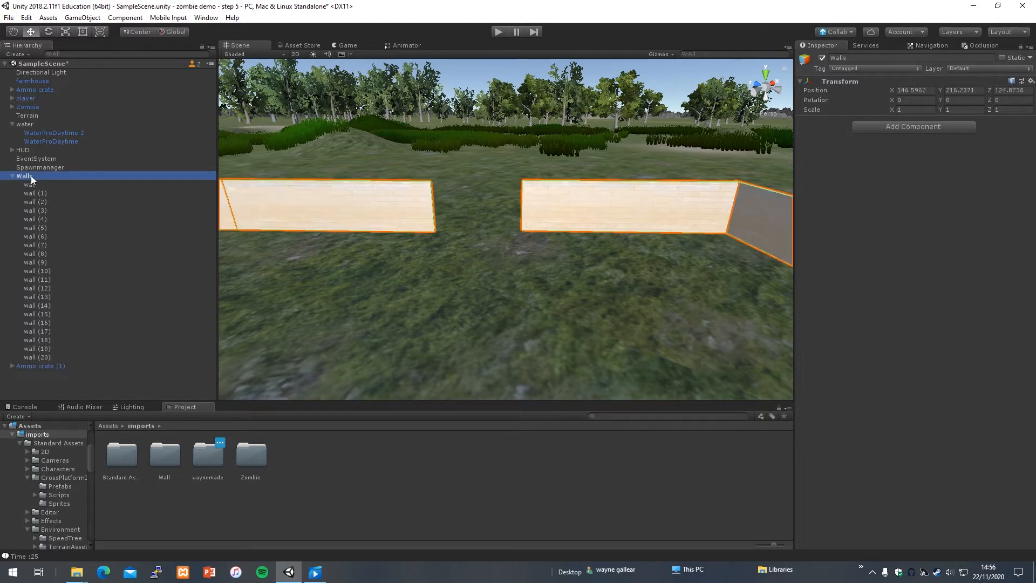
double_click(20, 176)
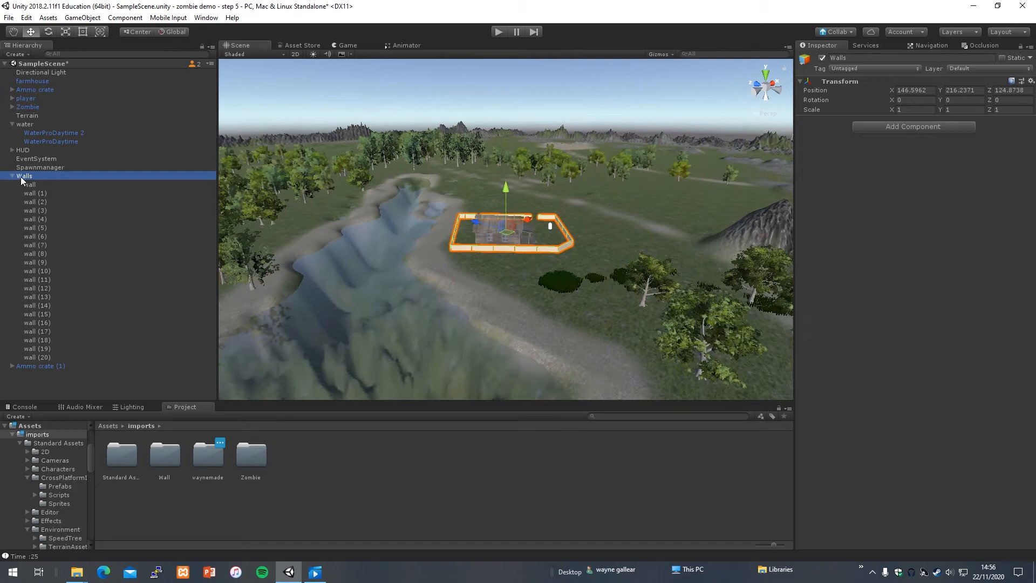
- Inspect the enclosure in its surroundings, focus on the farmhouse and look back at the entrance gap
right_click_drag(474, 221, 502, 189)
scroll(453, 226, "up", 8)
right_click_drag(552, 378, 527, 300)
key("w")
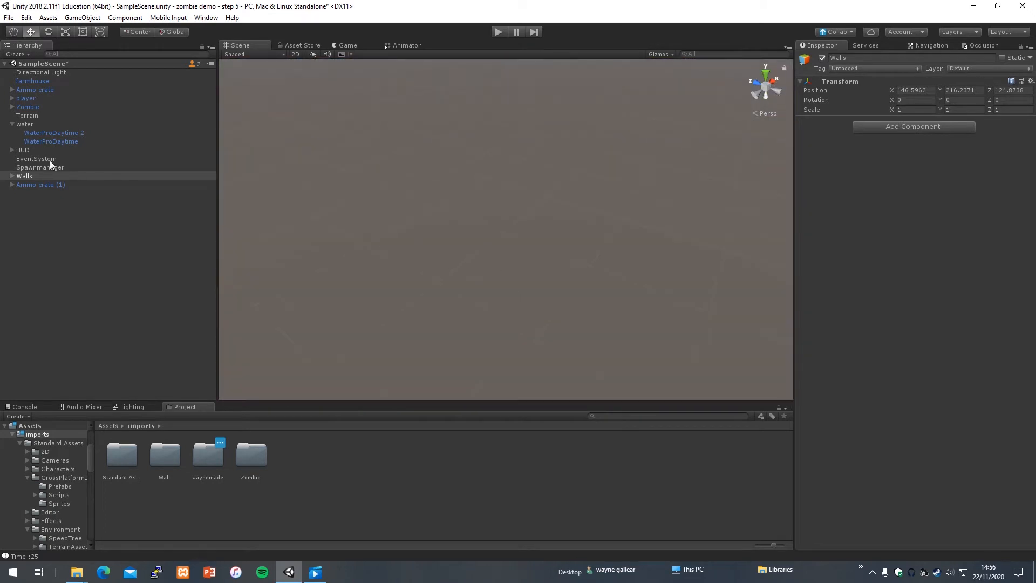
double_click(26, 176)
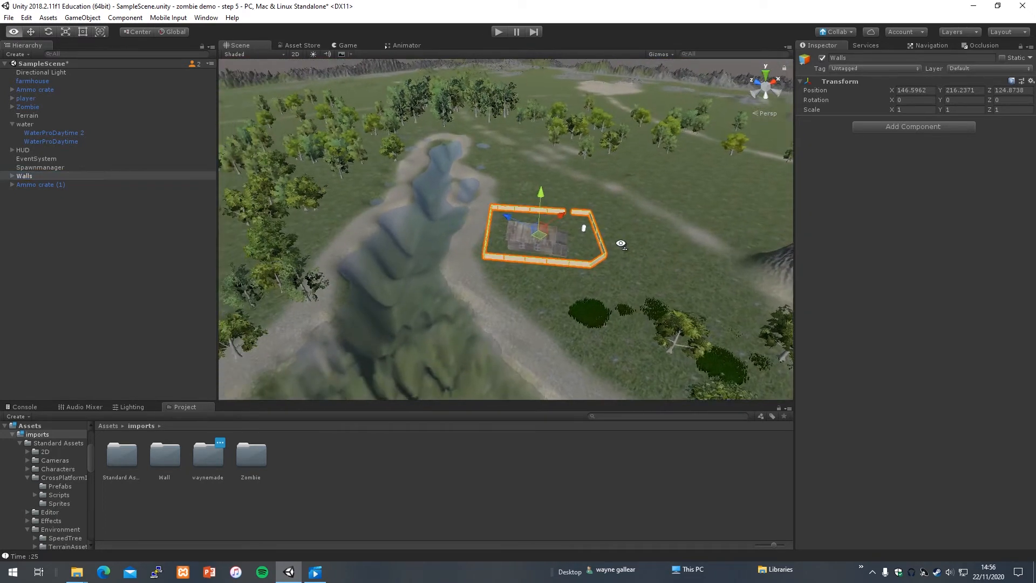
double_click(31, 81)
right_click_drag(476, 205, 510, 198)
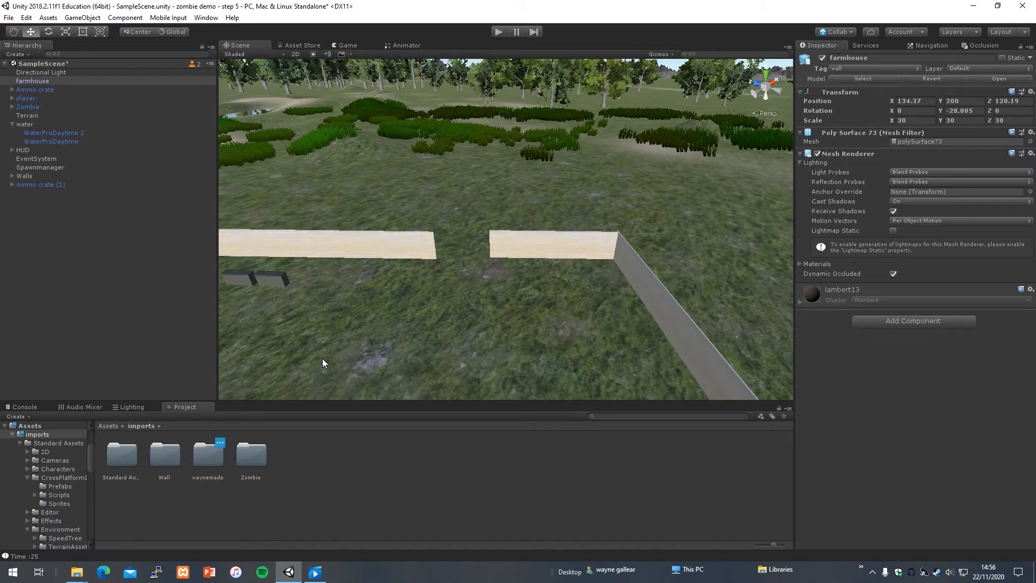
- Place the wall gate model from the imported Wall folder's Models and Textures into the enclosure's opening
double_click(207, 450)
double_click(120, 454)
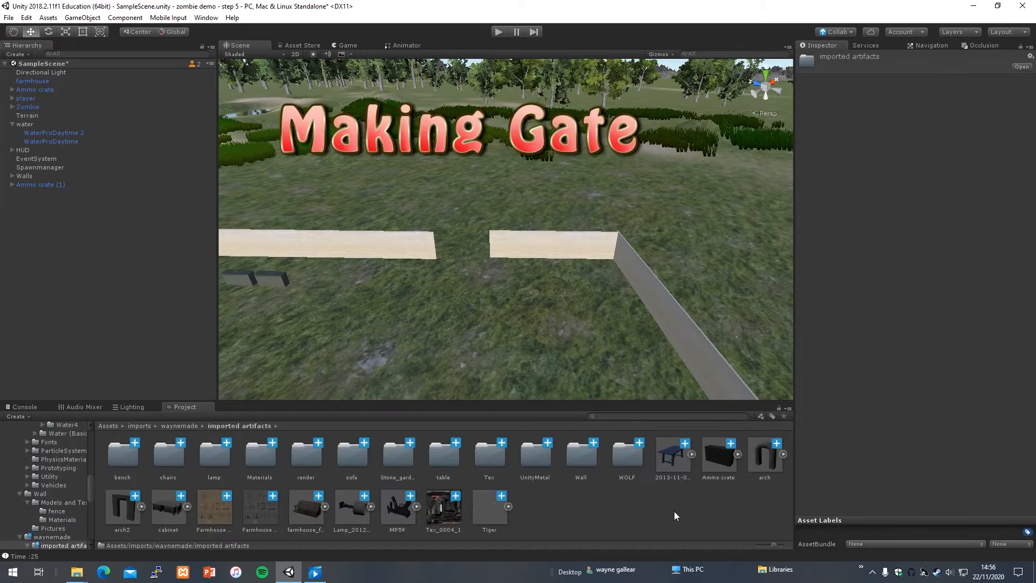
double_click(581, 455)
left_click_drag(506, 462, 464, 265)
- Set the gate model's X and Z scale to 2, raise it to Y position 200.72 and stretch its Y scale to about 6.45
scroll(469, 275, "up", 10)
right_click_drag(469, 275, 405, 256)
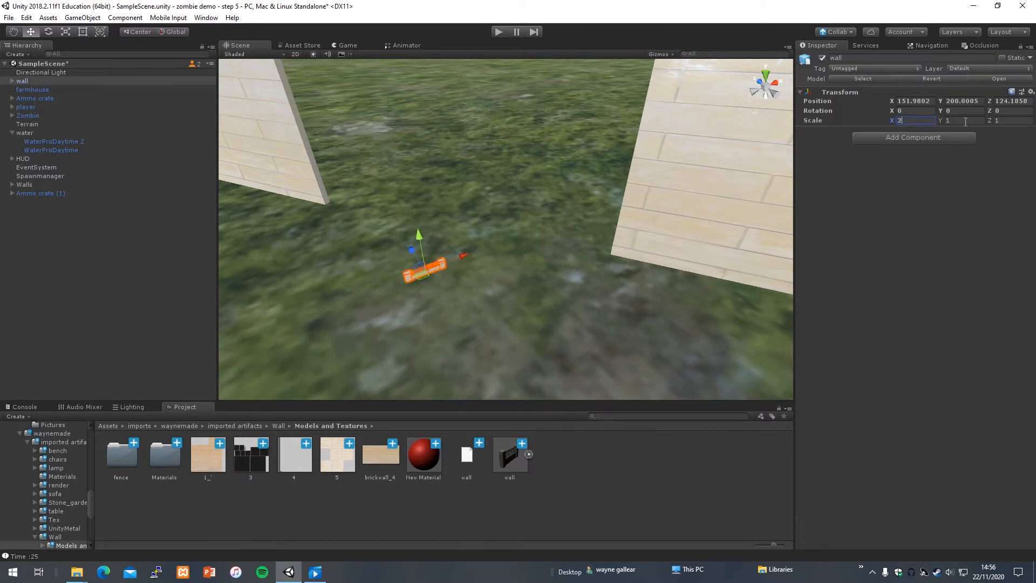
left_click_drag(420, 236, 395, 76)
right_click_drag(395, 76, 594, 108)
left_click(48, 33)
left_click(499, 222)
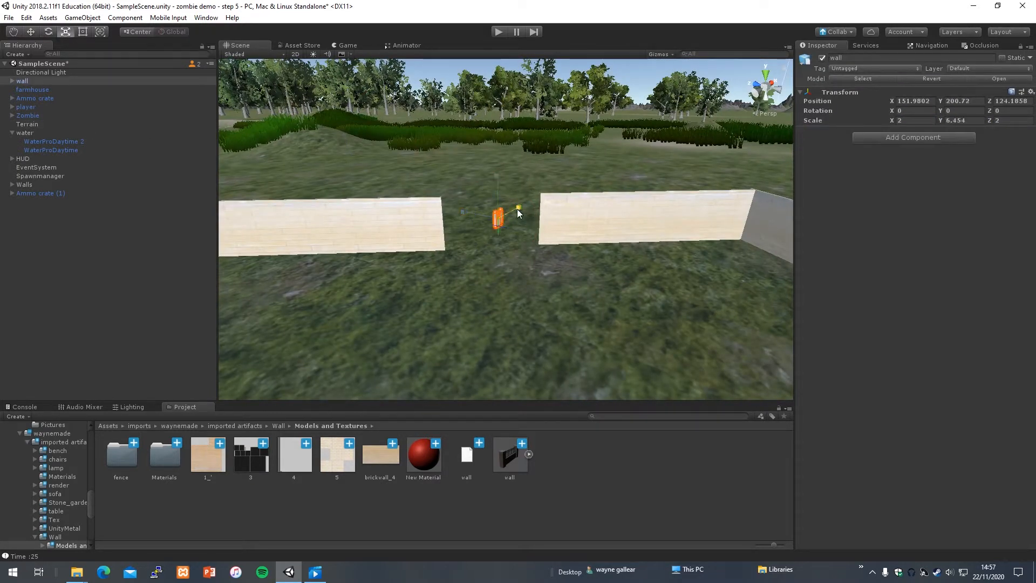
- Enlarge the gate to a scale of about 13.77 in X, 20.95 in Y and 2.72 in Z
left_click_drag(481, 94, 481, 75)
right_click_drag(481, 162, 486, 242)
left_click_drag(472, 242, 458, 242)
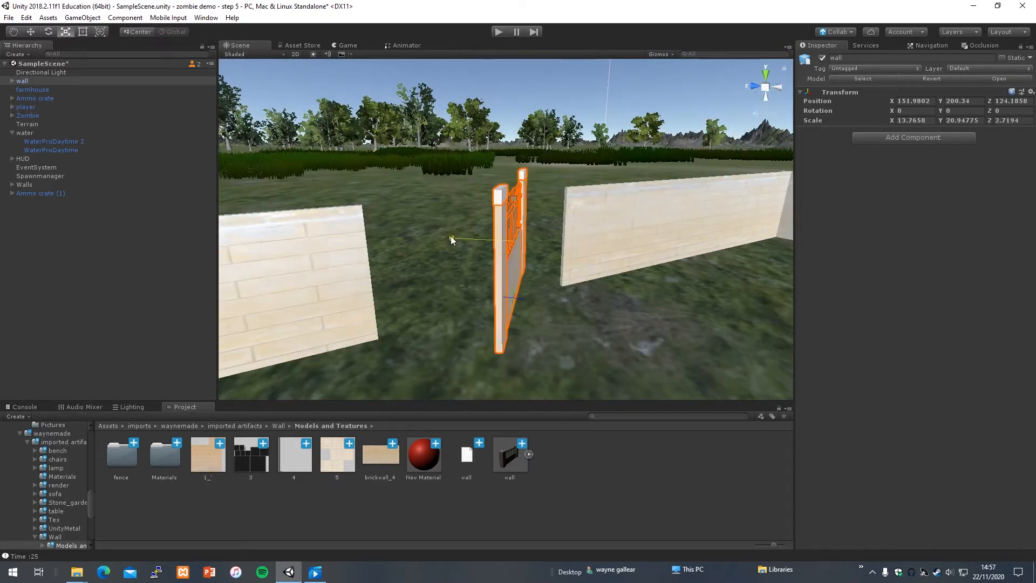
- Thicken the gate to a Z scale of about 4.23 and rotate it about 45° to line up with the wall
left_click_drag(593, 328, 522, 328, "alt")
scroll(522, 328, "down", 10)
left_click(454, 300)
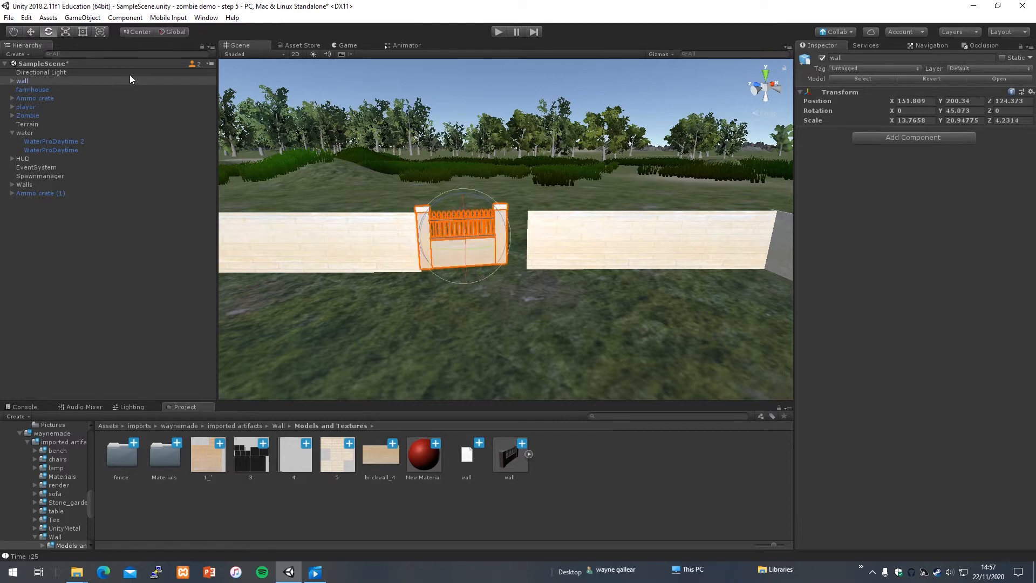
- Fit the gate between the walls with a Y rotation of about 52.09°, X scale of about 18.41, at X 152.233, Z 124.573
left_click_drag(432, 218, 531, 363, "alt")
mouse_move(501, 310)
left_mouse_down()
mouse_move(470, 313)
mouse_move(470, 303)
mouse_move(505, 320)
left_mouse_up()
left_click(48, 32)
right_click_drag(550, 329, 613, 378)
key("w")
key("s")
key("r")
right_click_drag(564, 269, 470, 215)
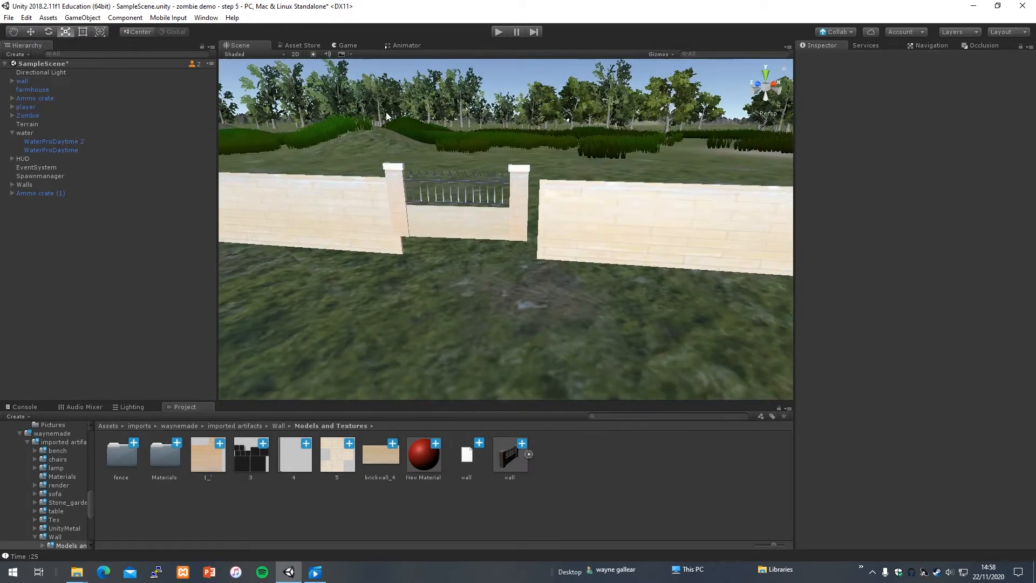
left_click(464, 215)
left_click(32, 31)
left_click_drag(459, 206, 458, 212)
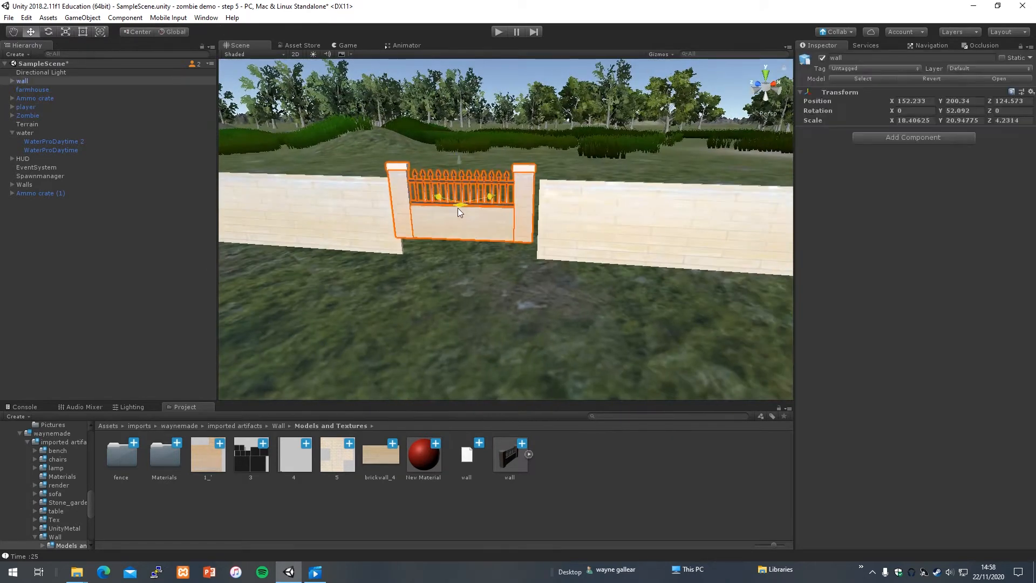
- Lower the gate onto the terrain by setting its Y position to 200
left_click_drag(505, 257, 648, 370, "alt")
scroll(620, 299, "up", 3)
left_click_drag(537, 288, 540, 292)
left_click_drag(650, 368, 378, 223, "alt")
scroll(378, 223, "down", 3)
left_click(378, 223)
left_click(963, 91)
left_click(589, 215)
left_click(963, 101)
type("200")
- Stretch the gate's height to a Y scale of about 22.69 and adjust its Y position to 200.025
left_click_drag(616, 299, 680, 307, "alt")
left_click_drag(552, 155, 660, 171)
left_click(534, 213)
left_click(534, 212)
key("r")
left_click(32, 33)
left_click_drag(551, 189, 551, 191)
left_click(595, 330)
- Nudge the gate into line with the neighbouring wall segments at about X 152.30, Z 124.55
left_click_drag(595, 330, 878, 508, "alt")
right_click_drag(878, 508, 806, 486)
left_click(484, 299)
left_click(544, 267)
right_click_drag(543, 268, 571, 232)
left_click(567, 246)
left_click(32, 80)
left_click_drag(491, 170, 495, 174)
left_click(572, 237)
right_click_drag(572, 237, 562, 286)
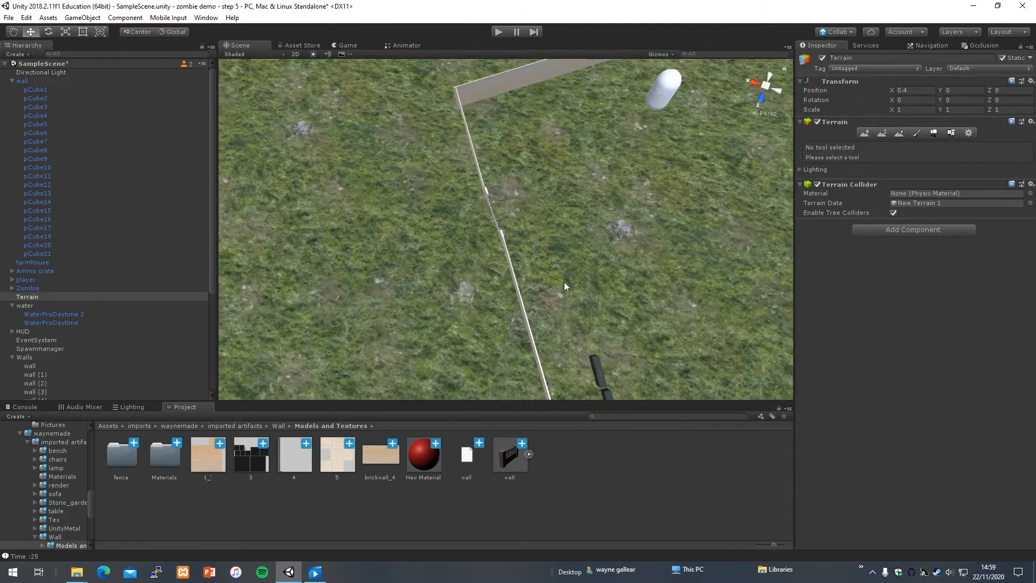
- Try to align wall (18) with the adjacent segment by copying that segment's Z position of 2.557434
left_click(516, 281)
left_click(476, 172)
left_click(509, 254)
left_click(1010, 90)
key("ctrl+c")
left_click(475, 156)
left_click(1009, 90)
key("ctrl+v")
left_click(26, 17)
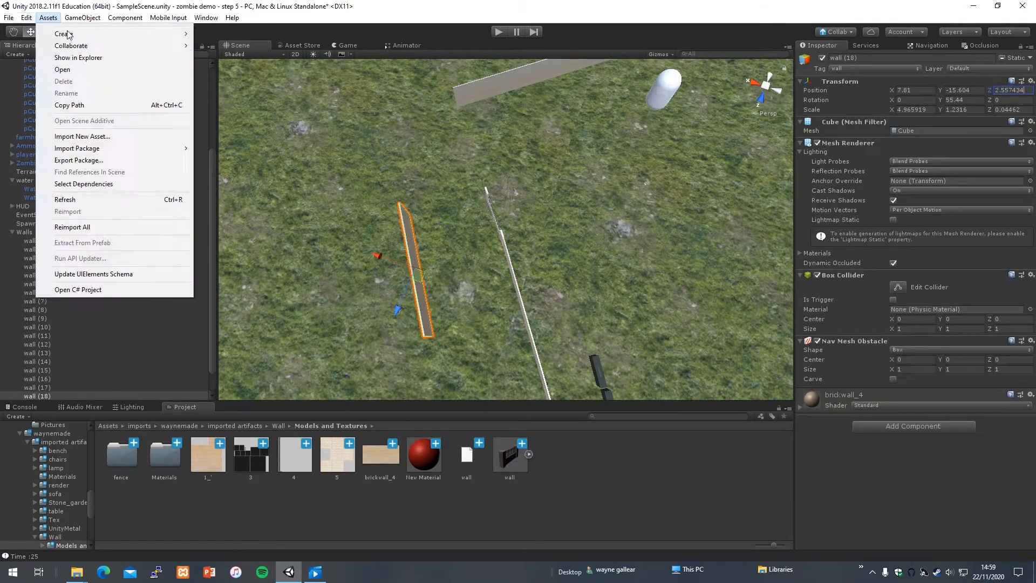
left_click(58, 29)
- Move wall (18) to X 7.66, Z -3.41 to meet the gate, and set the gate's Y rotation to 55.91°
scroll(482, 189, "up", 2)
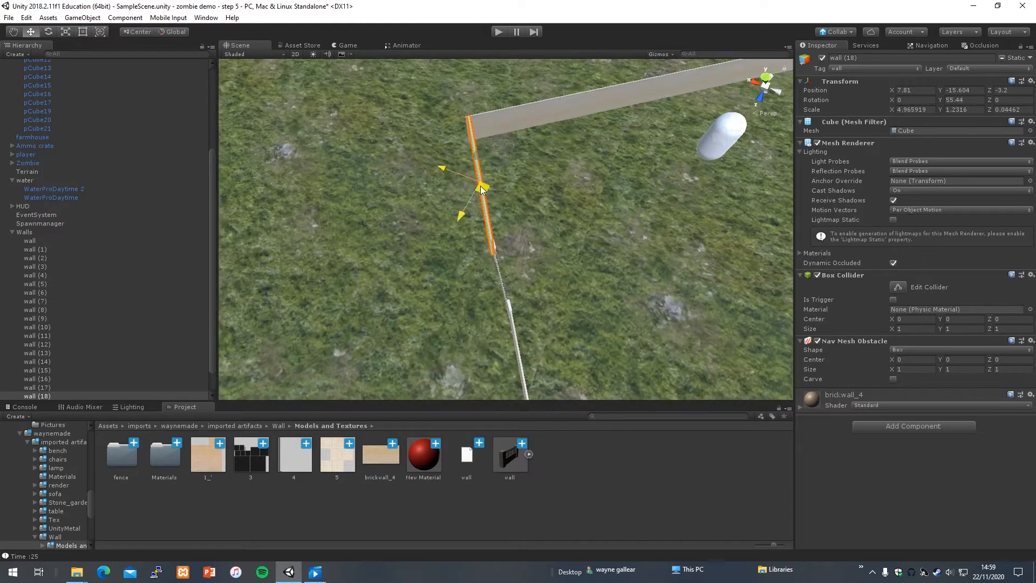
scroll(535, 263, "up", 2)
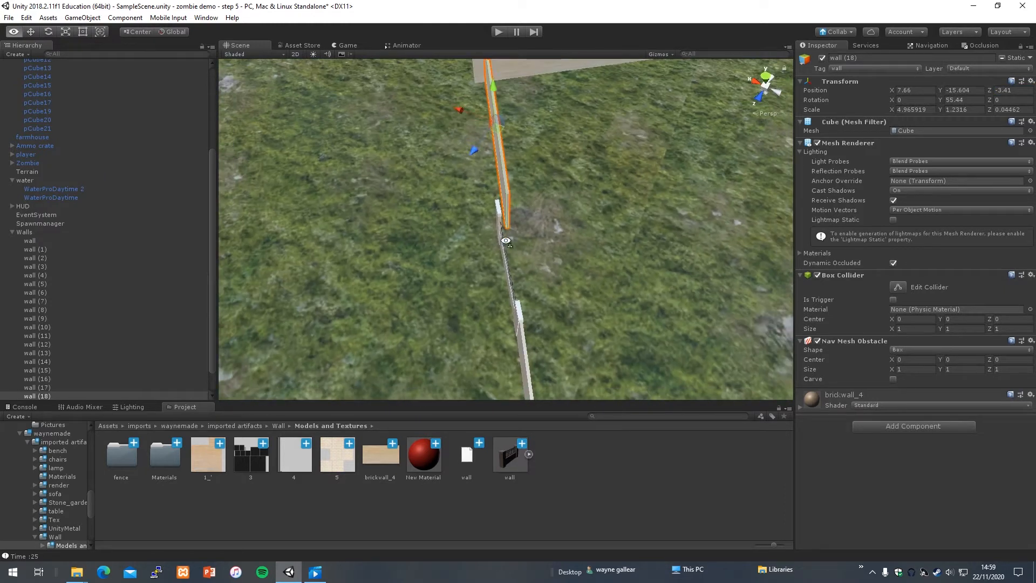
left_click(504, 265)
left_click(48, 32)
left_click_drag(542, 285, 538, 296)
left_click(27, 18)
left_click(58, 30)
left_click_drag(948, 115, 1011, 130)
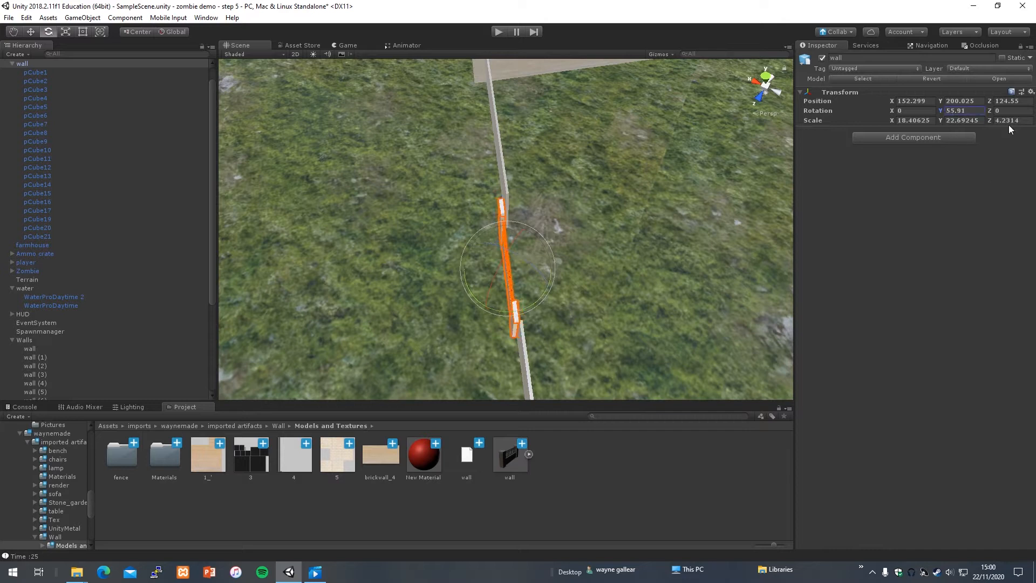
- Close the gate's remaining gaps by placing it at X 152.247, Z 124.465, with Y rotation 56.81° and X scale about 19.8
left_click(30, 32)
left_click_drag(506, 270, 512, 273)
left_click(590, 306)
right_click_drag(631, 315, 512, 215)
left_click(512, 215)
key("r")
left_click_drag(507, 210, 511, 210)
left_click(528, 305)
- Add a new tag named GATE to the project's tag list
scroll(528, 306, "down", 6)
left_click_drag(529, 308, 532, 374, "alt")
key("s")
right_click_drag(532, 373, 543, 286)
key("w")
key("s")
right_click_drag(487, 326, 465, 247)
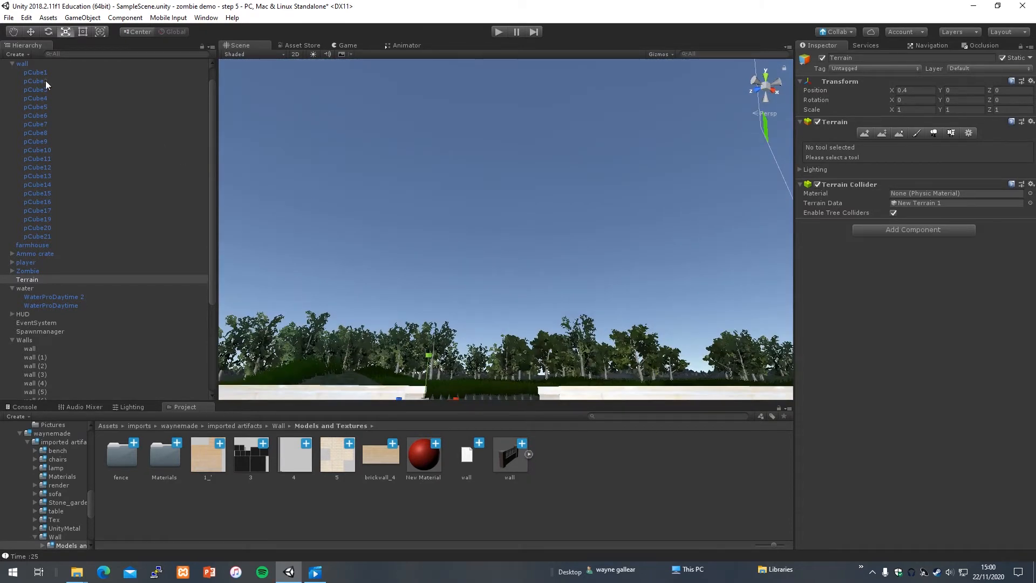
left_click(22, 64)
left_click(862, 69)
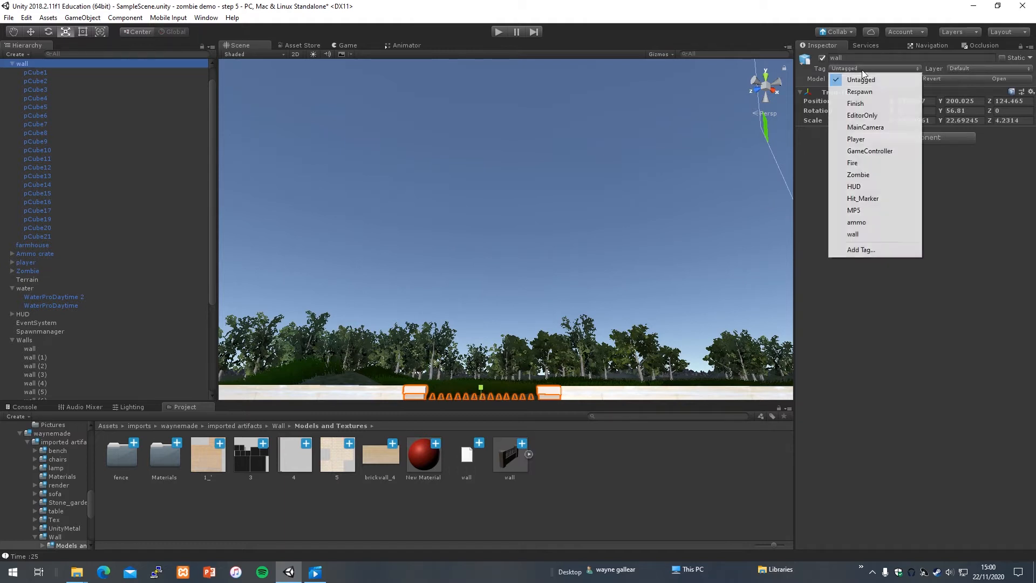
left_click(861, 250)
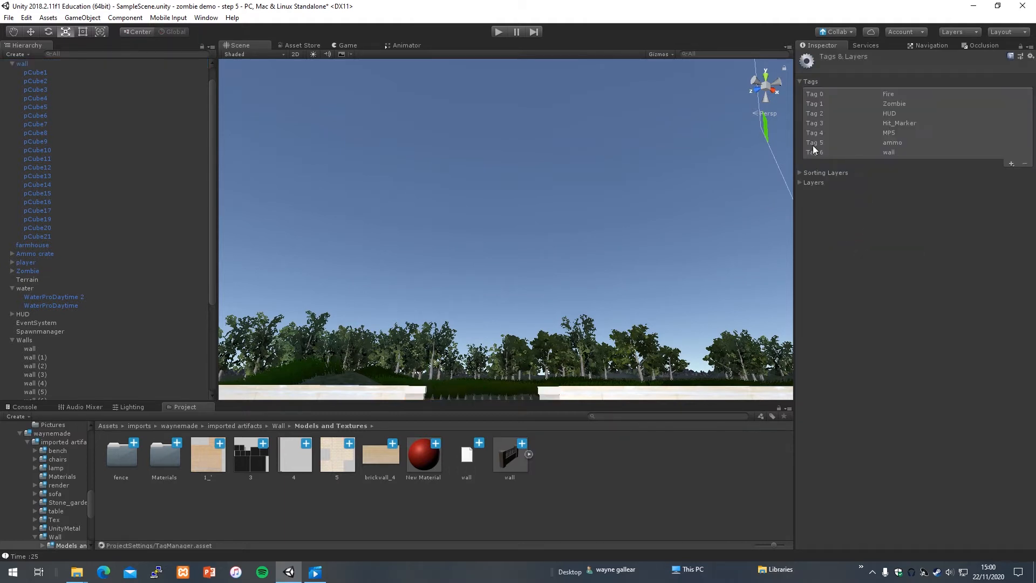
left_click(1009, 163)
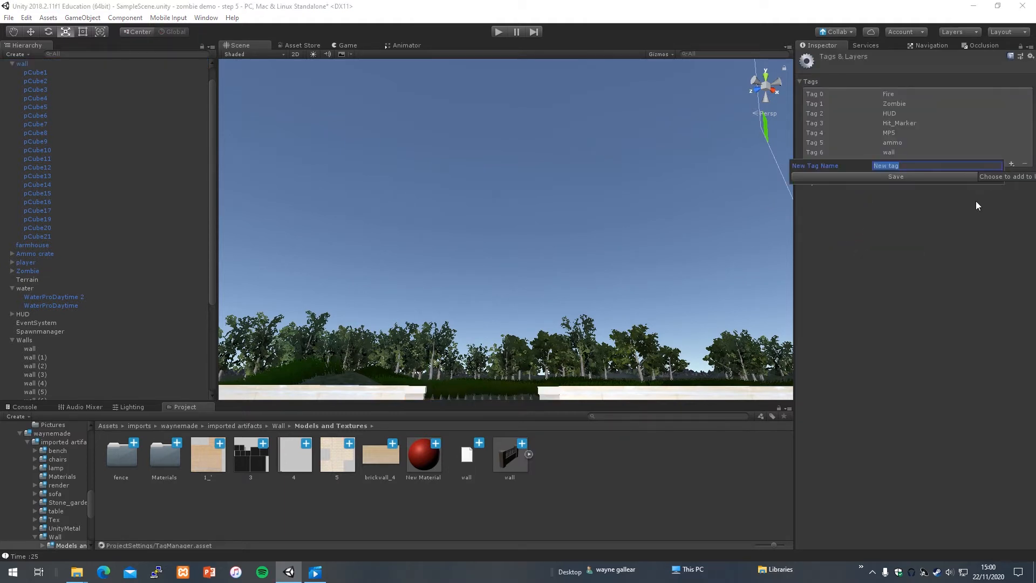
type("GATE")
left_click(913, 177)
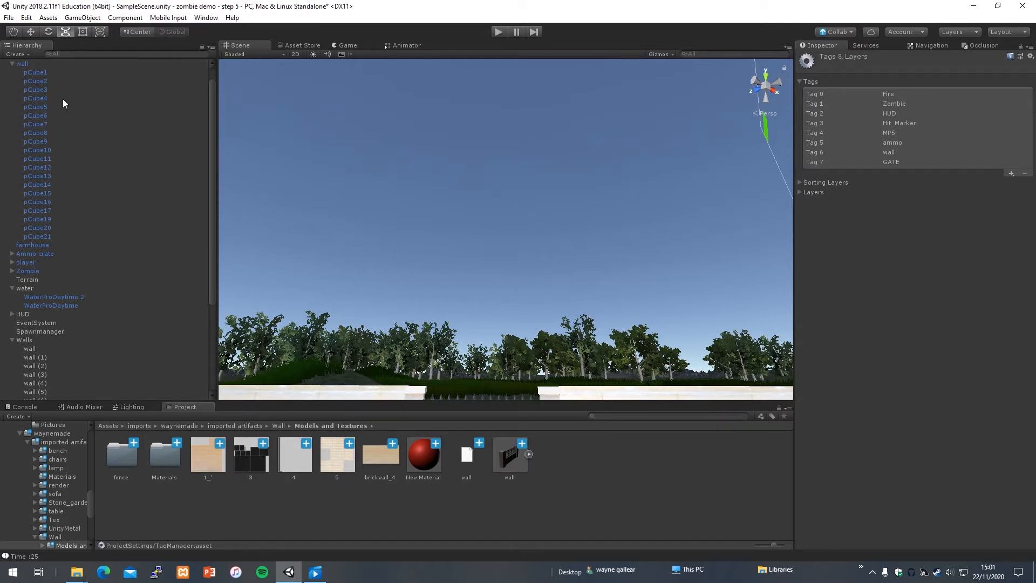
- Assign the GATE tag to the gate model at the top level of the scene
left_click(13, 64)
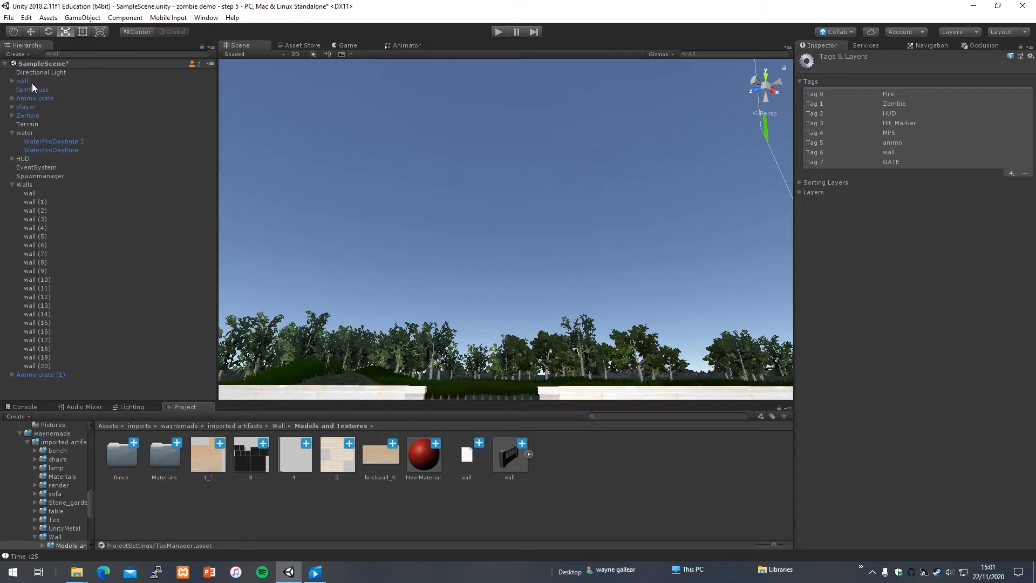
double_click(23, 81)
left_click(24, 185)
right_click_drag(427, 159, 515, 255)
key("w")
key("s")
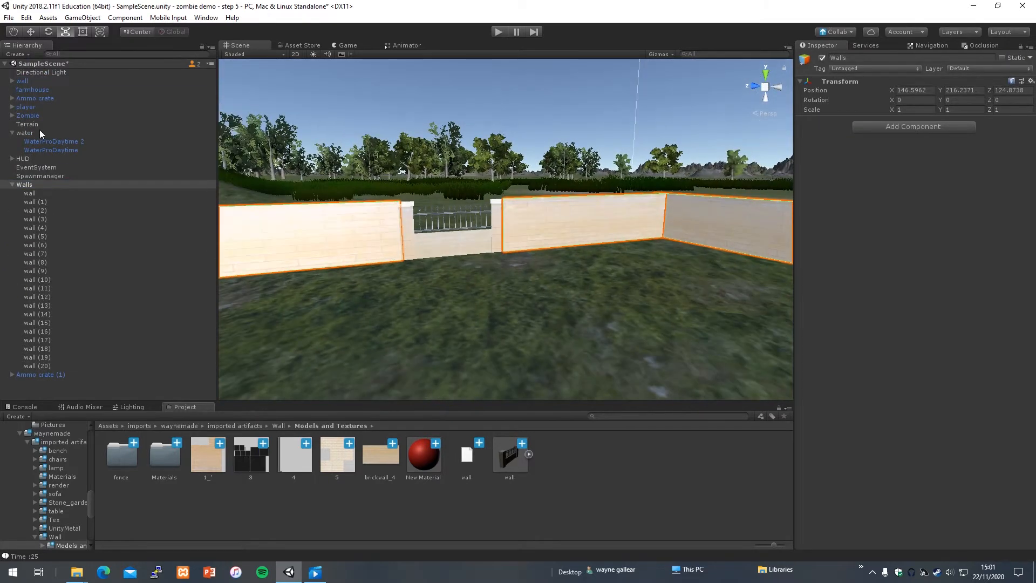
left_click(24, 82)
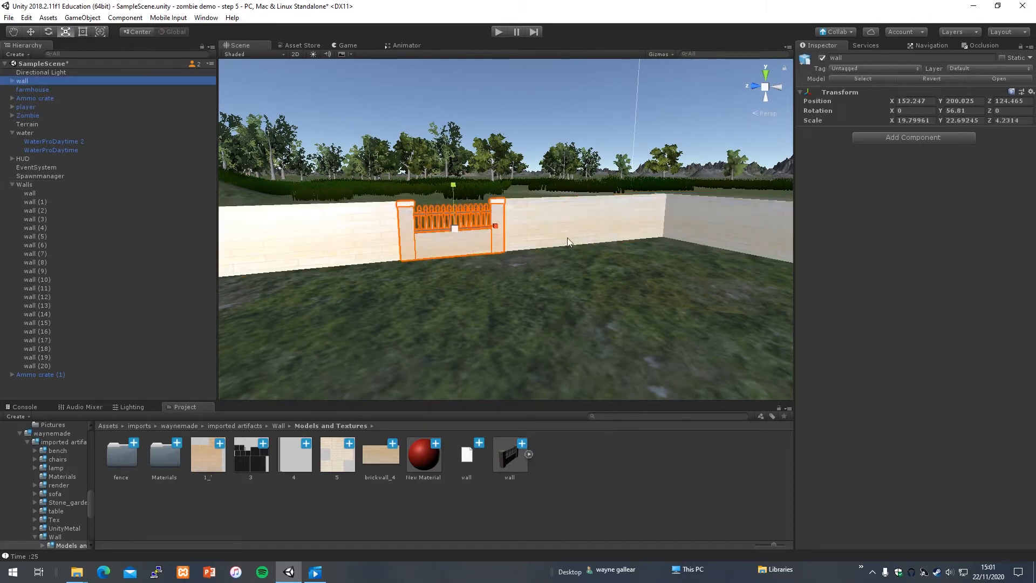
left_click(854, 59)
left_click(847, 68)
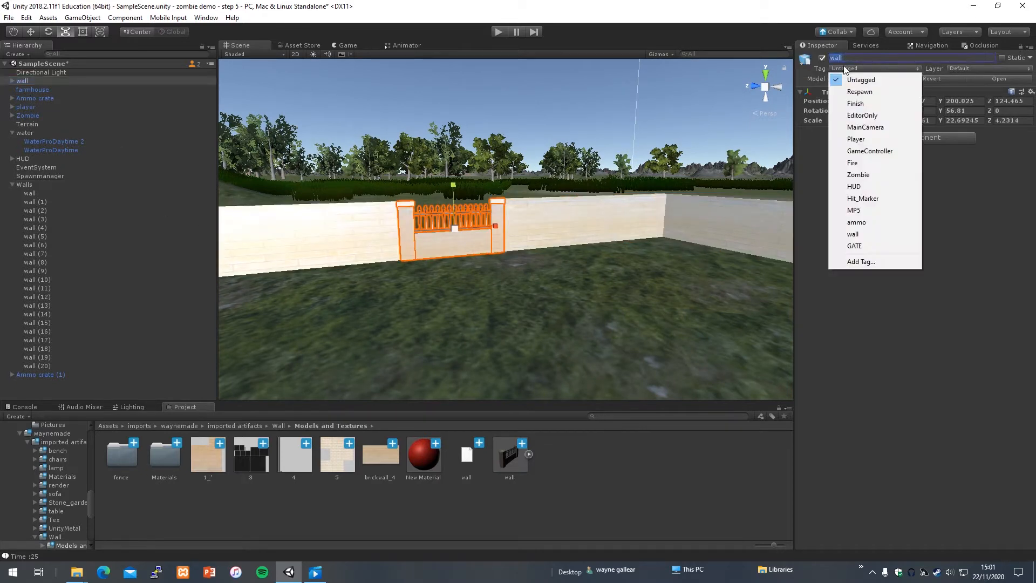
left_click(862, 246)
- Check how the gate fits between the wall segments and clear the logged console messages
left_click(585, 268)
left_click(444, 236)
right_click_drag(514, 190, 447, 253)
key("w")
key("s")
left_click(31, 185)
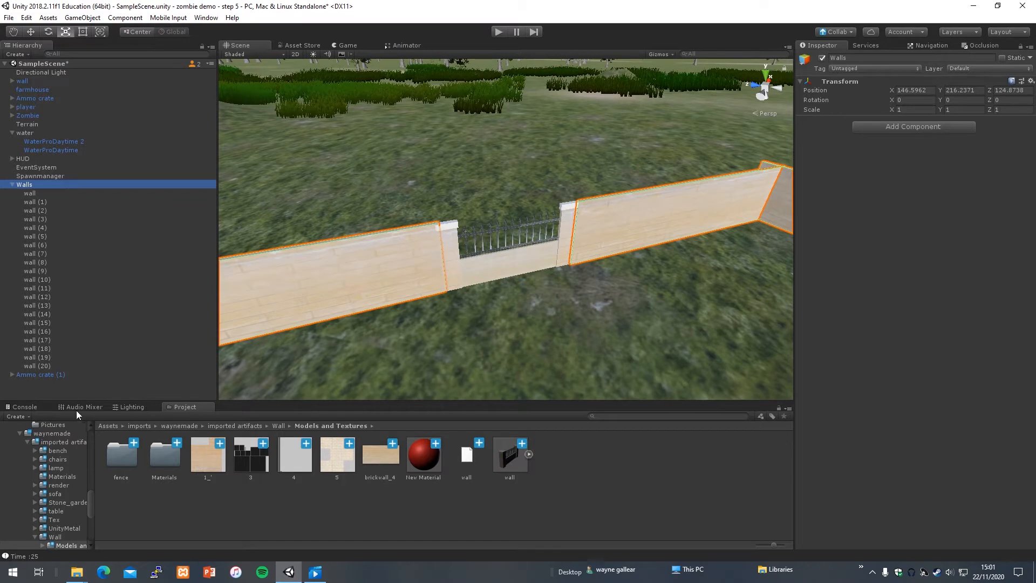
left_click(21, 407)
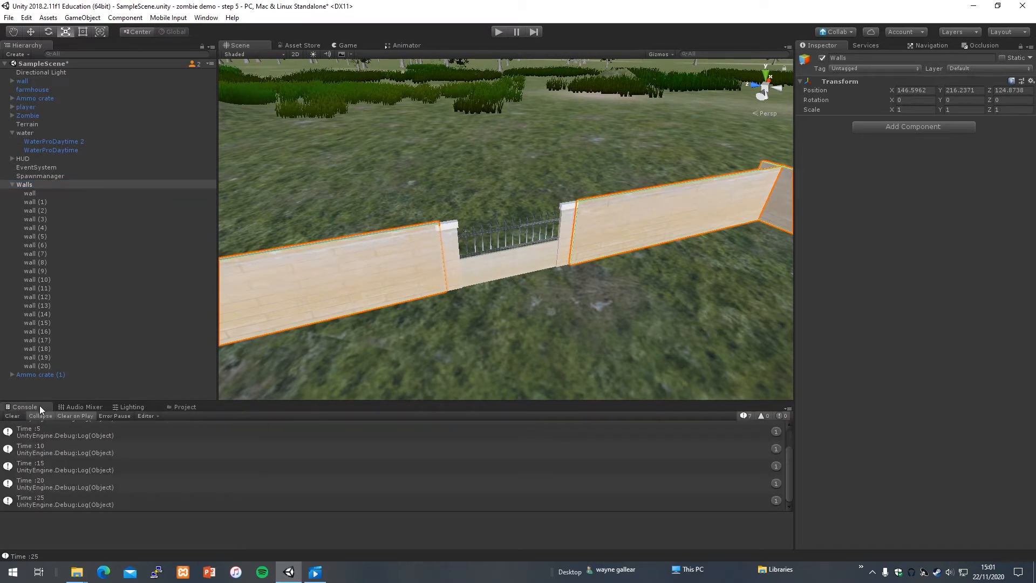
left_click(9, 416)
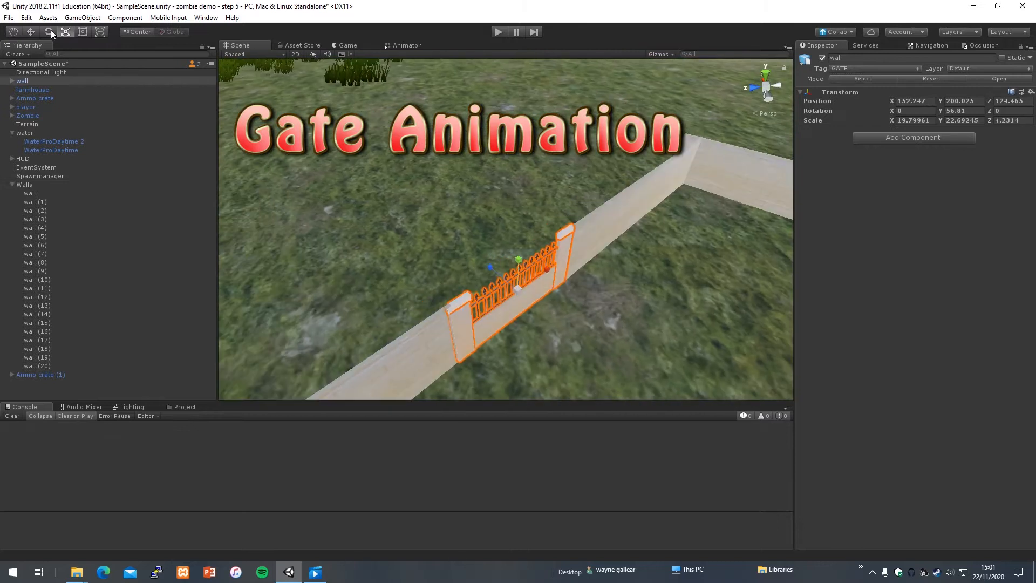
- Create a new animation asset in the mygame animations folder
left_click(48, 31)
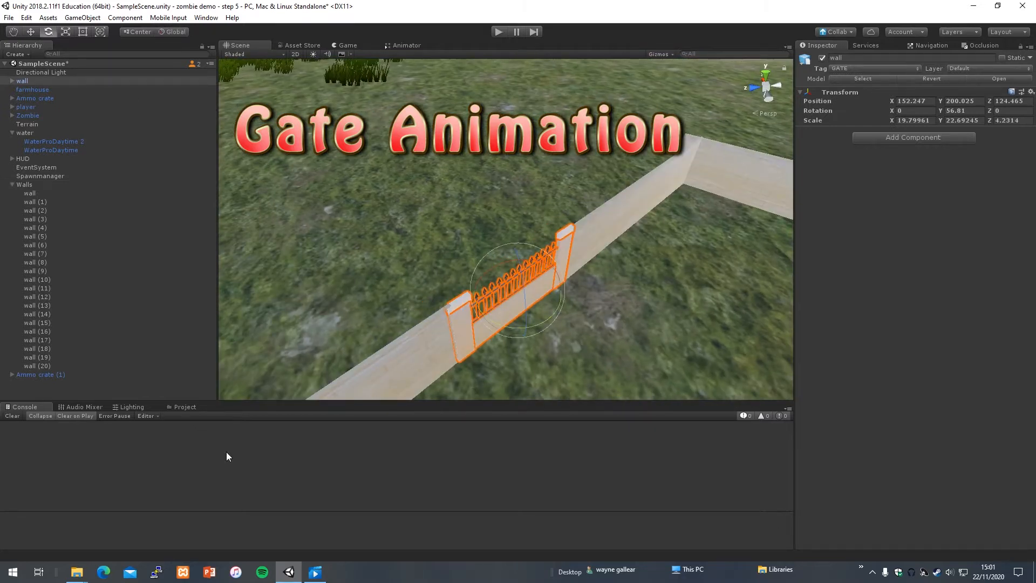
left_click(184, 407)
left_click(141, 425)
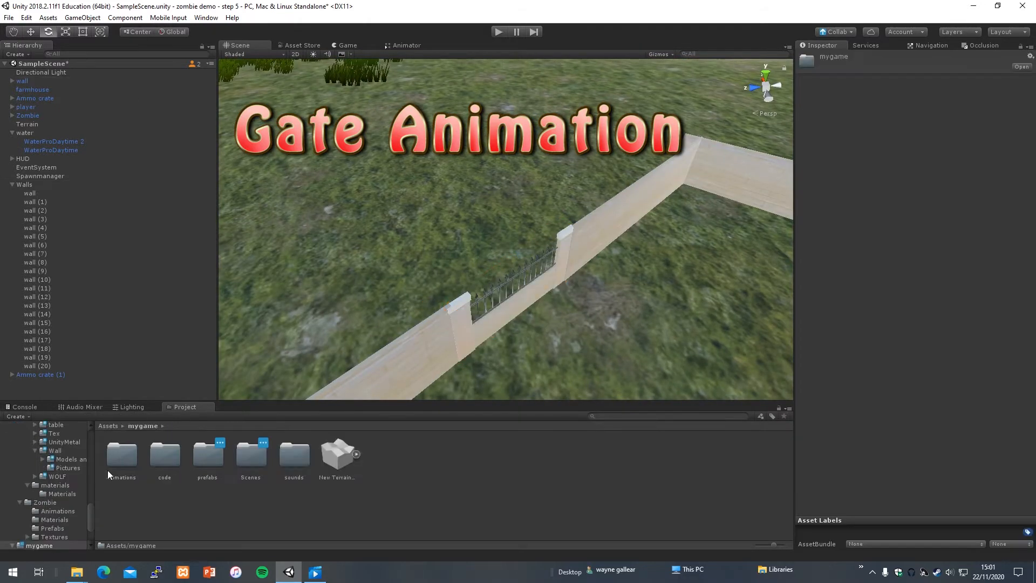
right_click(348, 446)
mouse_move(367, 178)
left_click(529, 440)
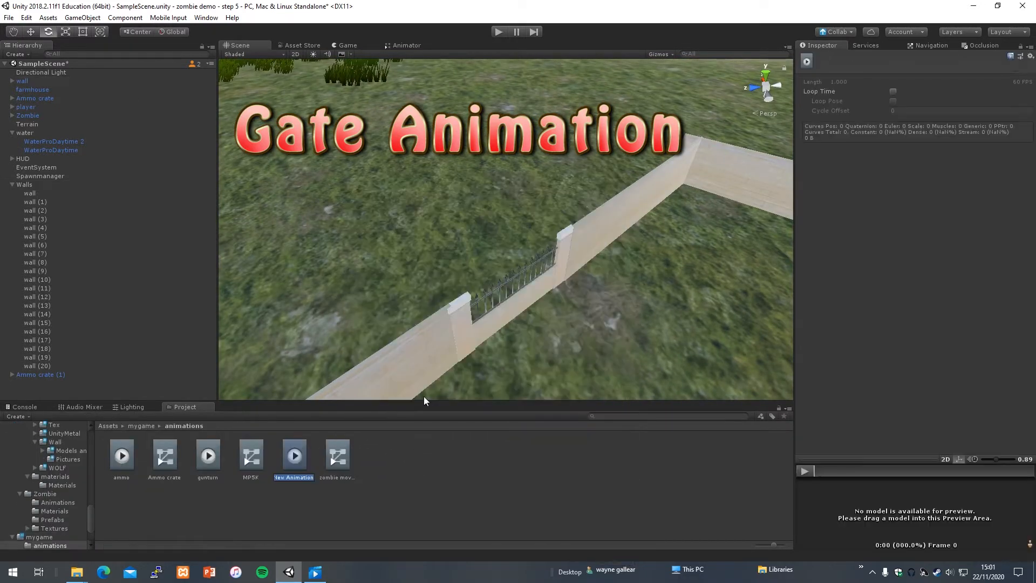
- Dock the Animation window beside the Project view and create an animation clip named gate for the gate model
left_click(28, 80)
left_click(206, 17)
mouse_move(243, 128)
left_click(360, 141)
right_click(406, 42)
left_click(237, 45)
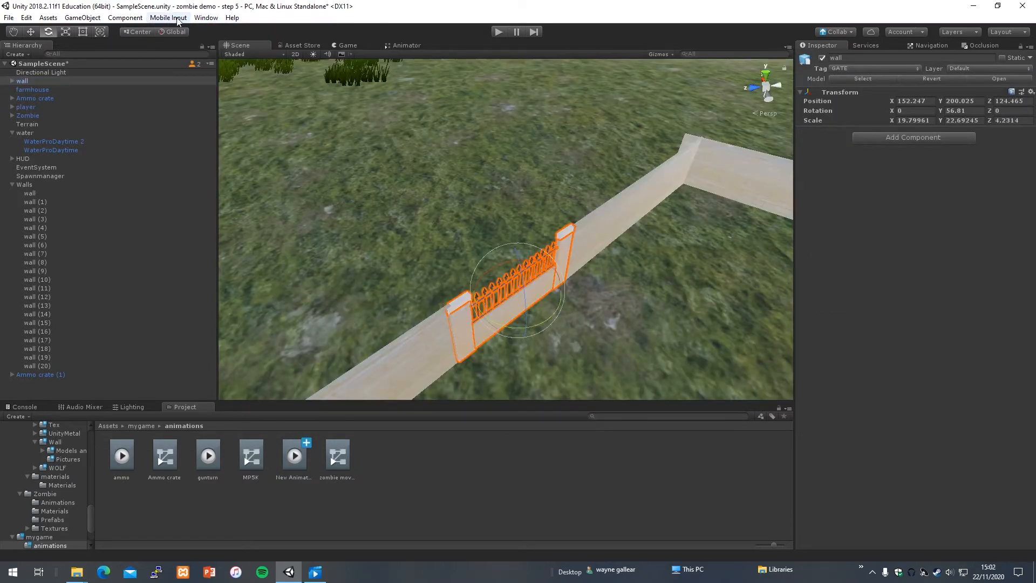
left_click(206, 17)
left_click(361, 128)
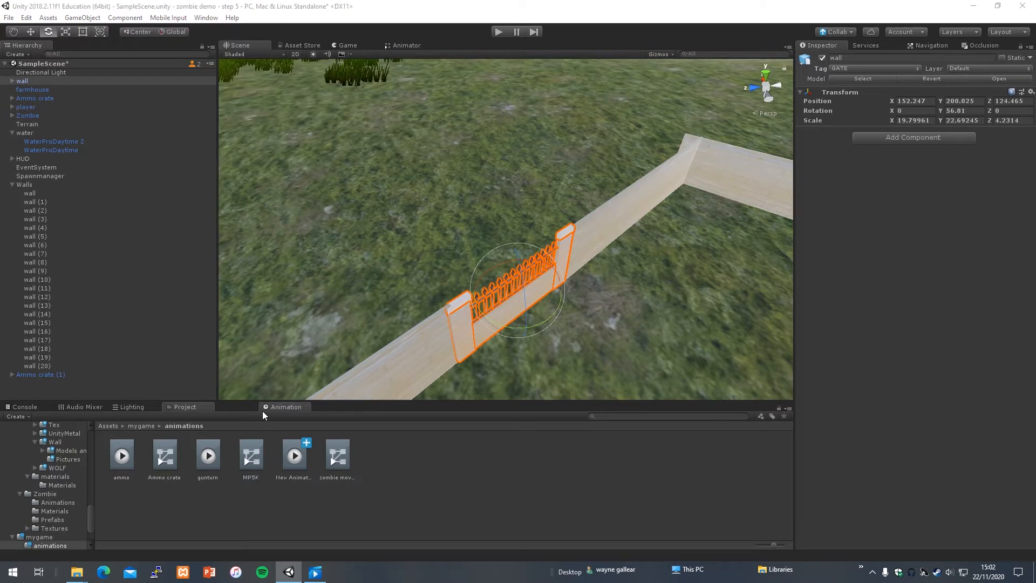
left_click_drag(262, 410, 262, 411)
left_click(497, 498)
key("Return")
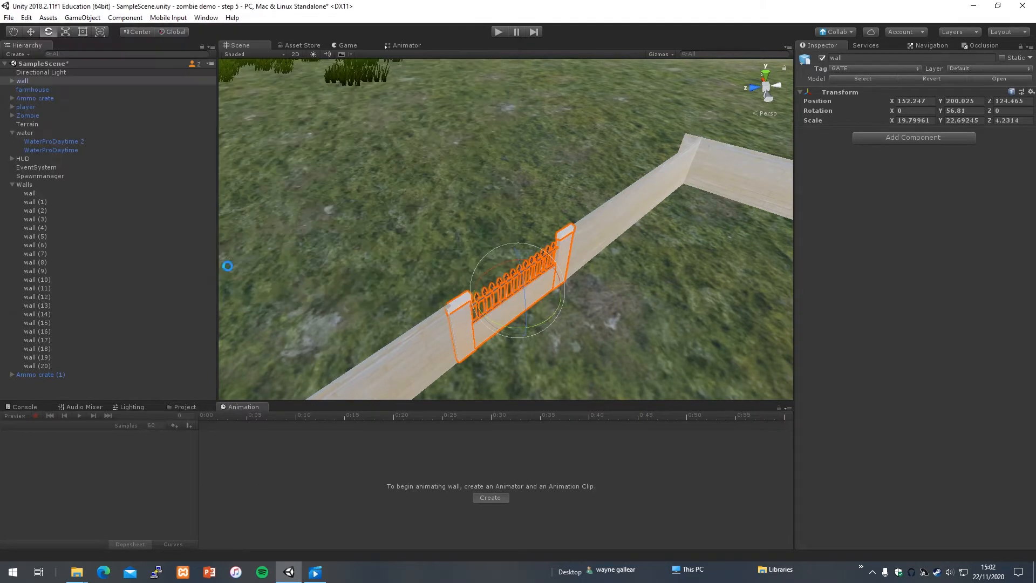
- Record position and rotation keyframes at 0:00 and 1:00 that swing the gate open
left_click_drag(669, 337, 783, 373, "alt")
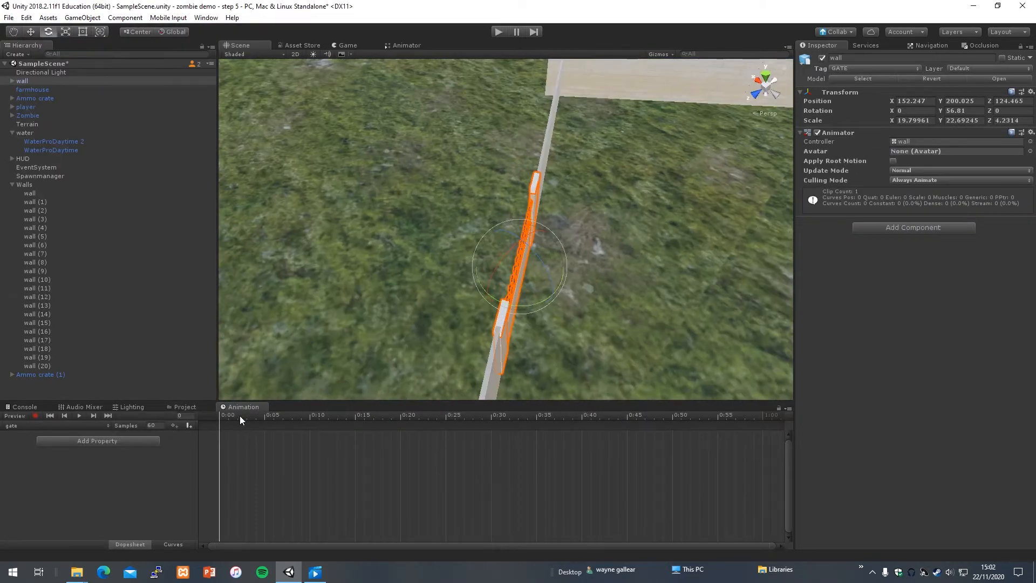
left_click_drag(527, 303, 676, 266)
left_click(35, 415)
left_click(762, 416)
left_click(31, 31)
left_click_drag(519, 274, 315, 322)
left_click(35, 416)
- Preview the gate's recorded opening animation in the scene
left_click(425, 336)
left_click(474, 264)
left_click(80, 415)
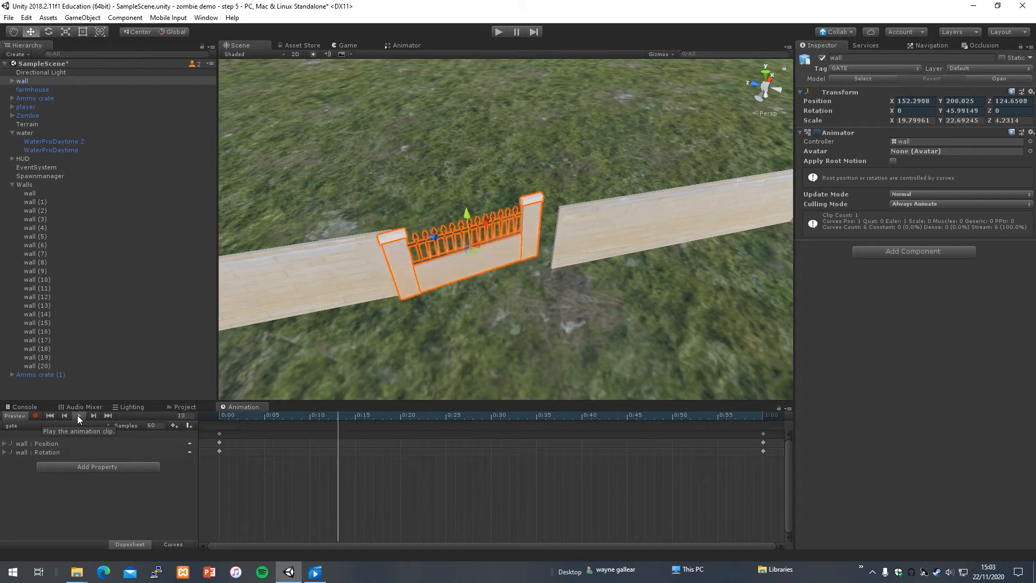
left_click(37, 288)
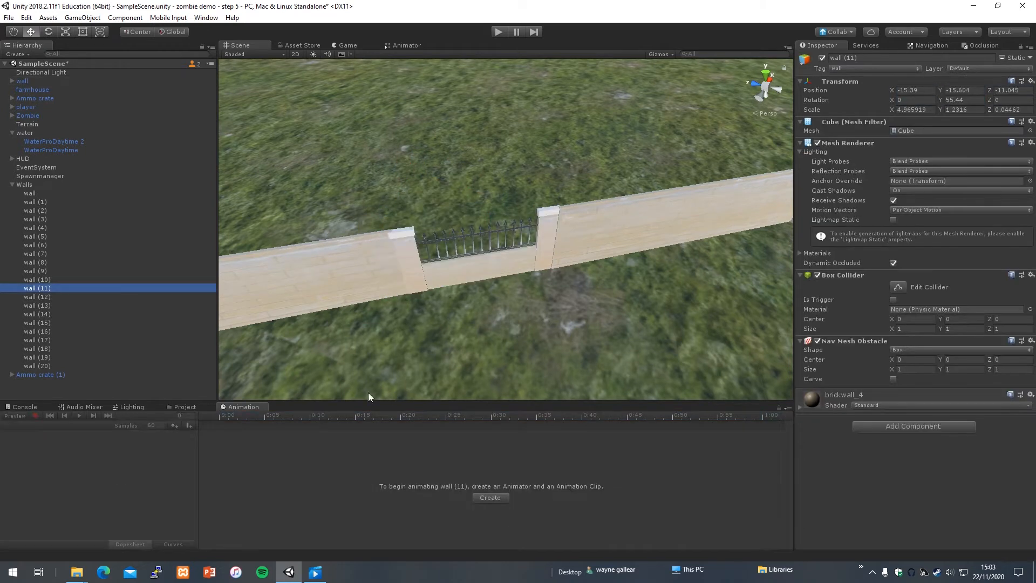
- Turn off Loop Time on the gate animation clip and rename the clip gateopen
left_click(184, 406)
left_click(215, 457)
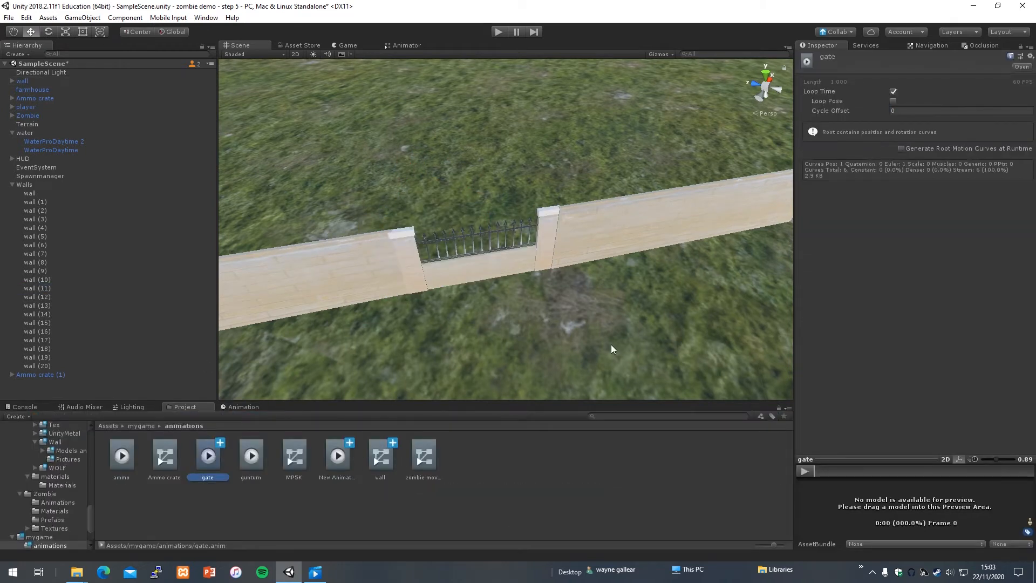
left_click(893, 91)
right_click(202, 458)
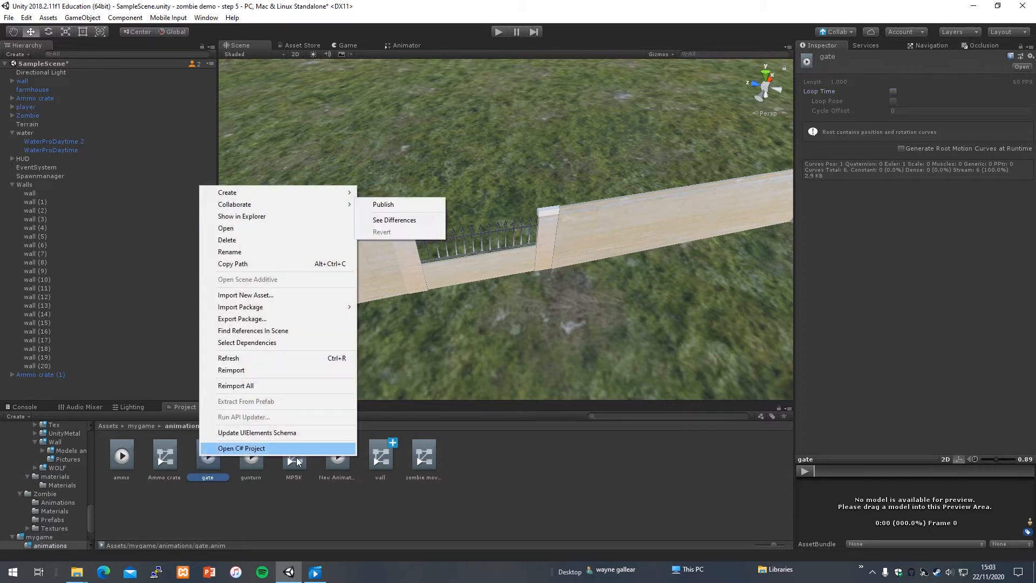
left_click(250, 251)
type("open")
key("Return")
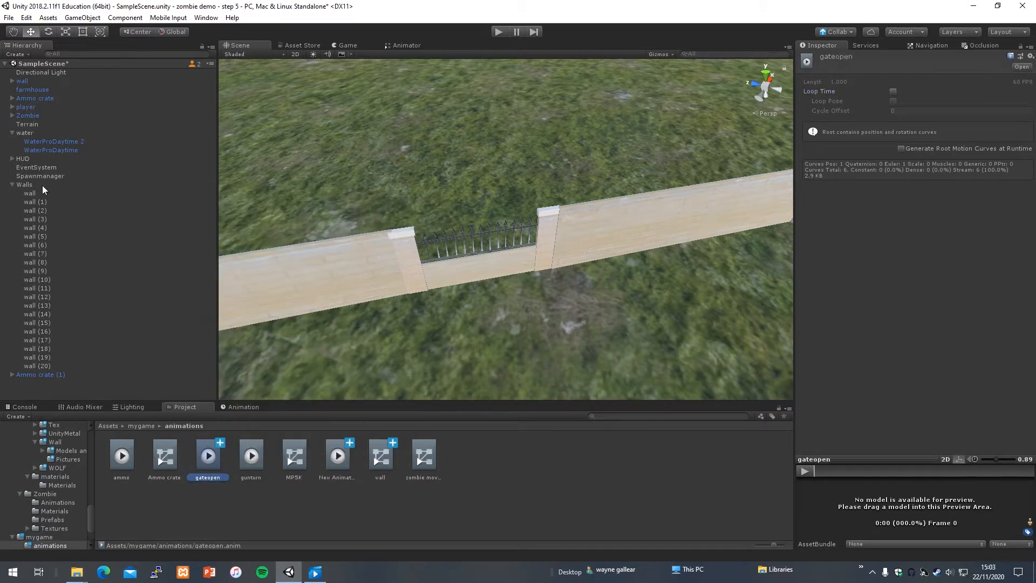
- Play the gateopen clip in its asset preview
left_click(409, 285)
left_click(207, 457)
left_click(809, 472)
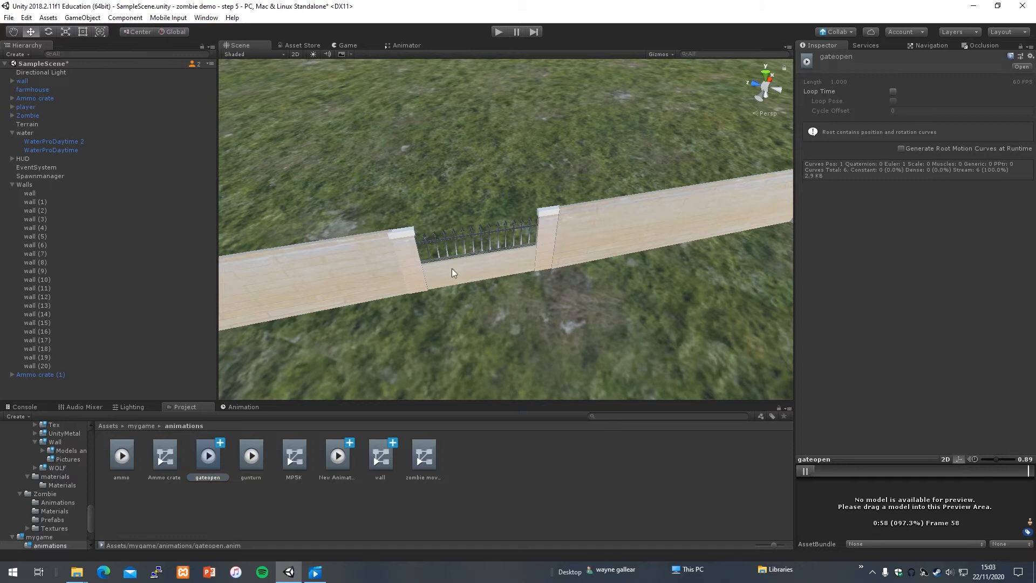
- Rename the gate model in the scene from wall to gate
left_click(23, 82)
left_click(862, 58)
type("gate")
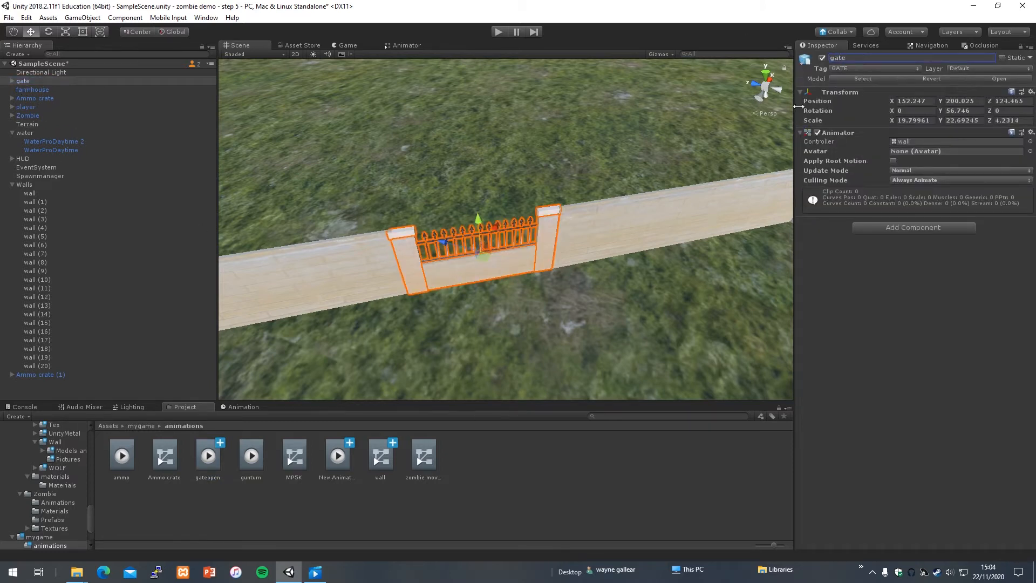
key("Return")
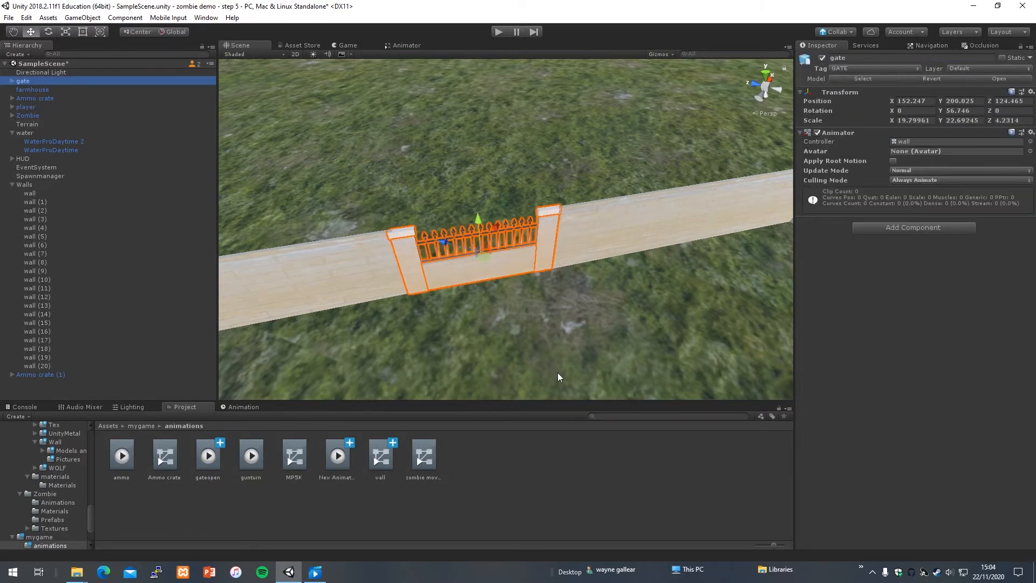
- Try to assign the gateopen clip to the gate's Animator component
left_click_drag(208, 459, 932, 161)
left_click(431, 271)
left_click(432, 271)
right_click_drag(480, 316, 495, 329)
- Create an Animator Controller asset named gatecontroller in the animations folder
right_click(460, 459)
mouse_move(509, 201)
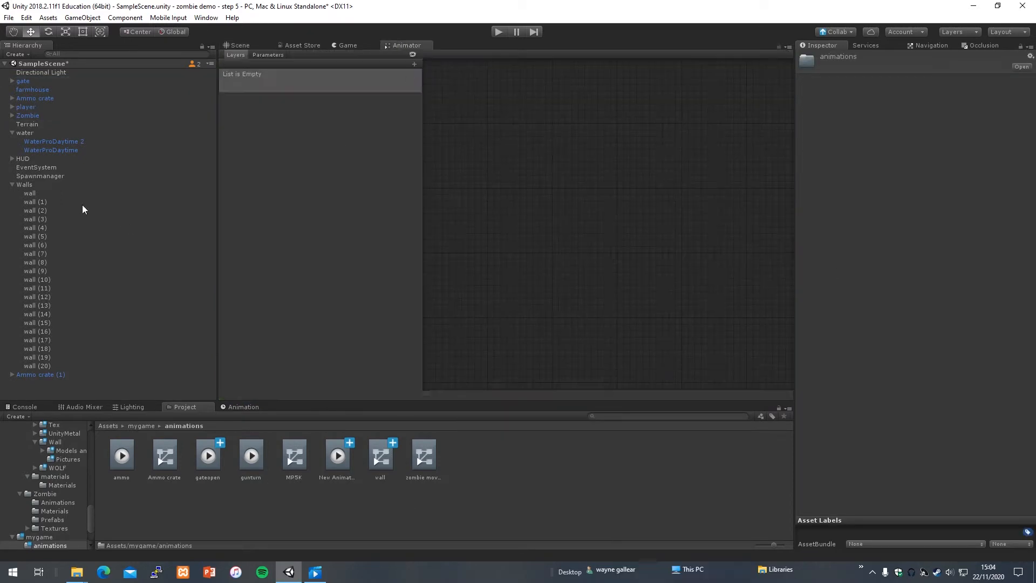
right_click(464, 459)
left_click(625, 480)
right_click(394, 459)
left_click(444, 252)
type("gatecontroller")
key("Return")
- Add the gateopen clip as a state in gatecontroller's state graph and return to the scene view
left_click_drag(462, 238, 627, 130)
left_click_drag(741, 238, 620, 279)
left_click_drag(250, 456, 659, 169)
left_click(662, 170)
left_click(239, 46)
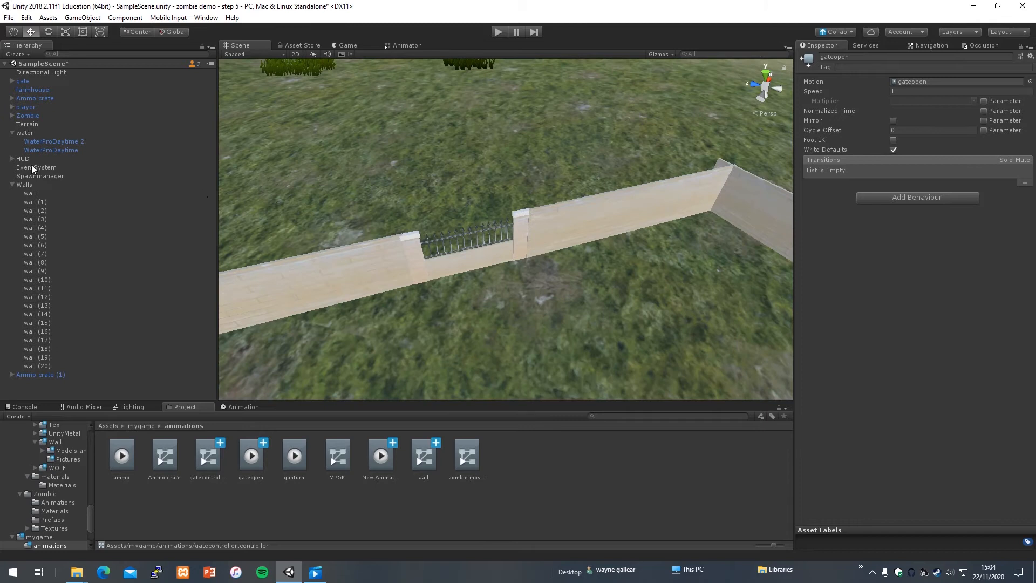
- Assign gatecontroller as the Controller of the gate's Animator component
left_click(27, 184)
left_click(27, 81)
left_click_drag(208, 456, 913, 155)
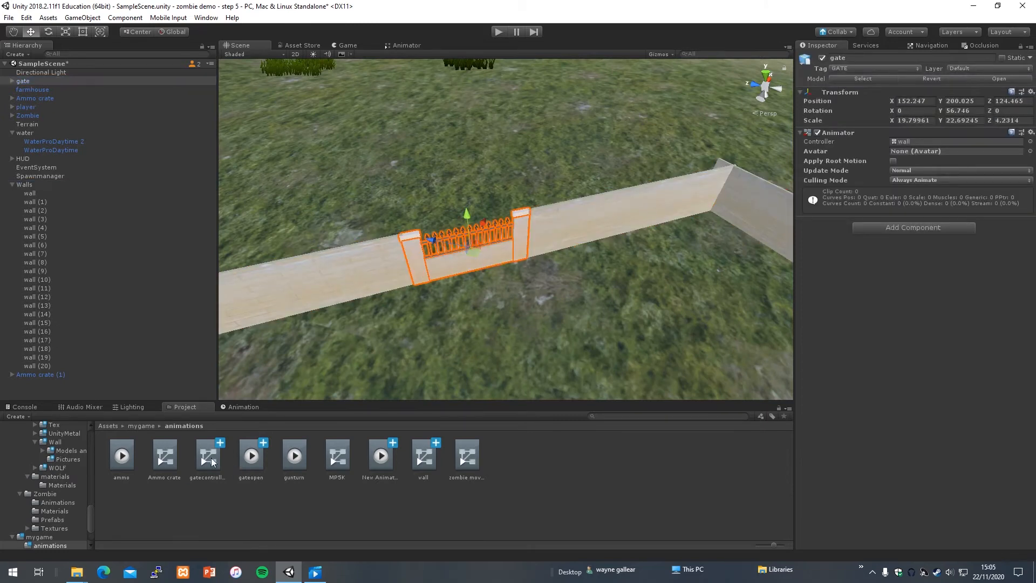
left_click_drag(211, 457, 942, 145)
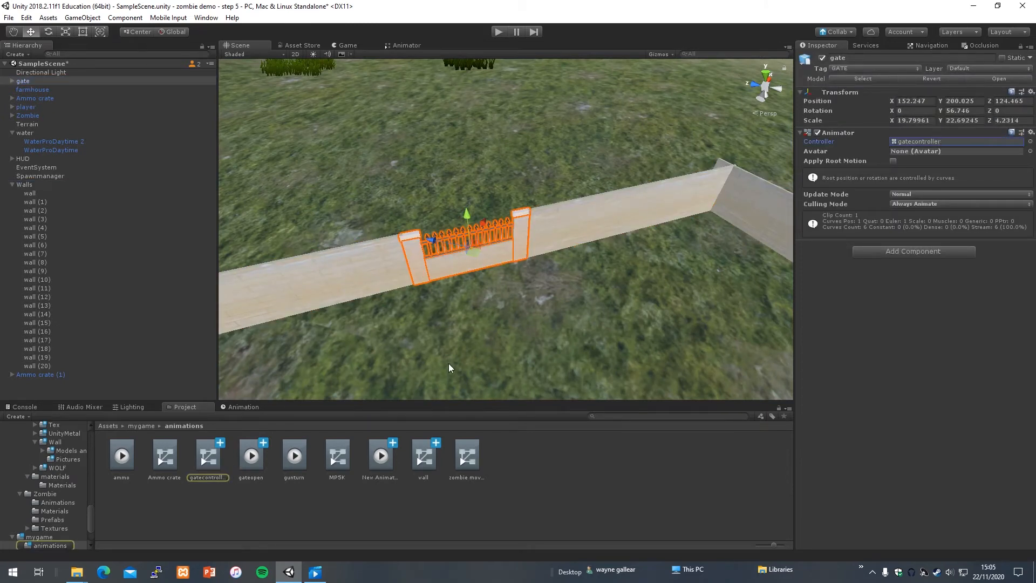
- Delete the old wall animator controller asset from the animations folder
left_click(414, 454)
key("Delete")
key("Return")
- Play the gateopen clip on the gate and scrub its timeline to the last keyframe
left_click(253, 459)
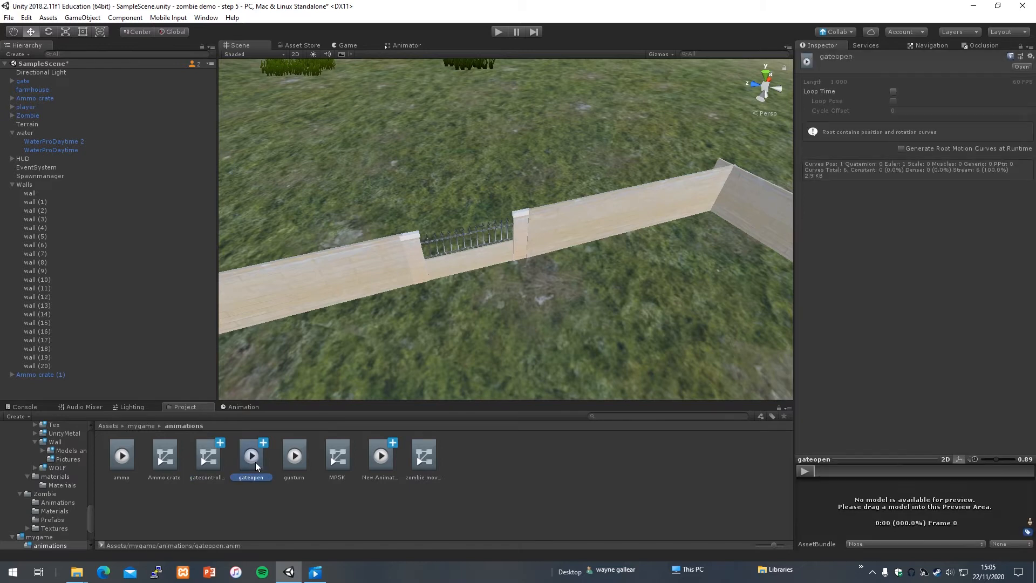
left_click(23, 81)
left_click(242, 406)
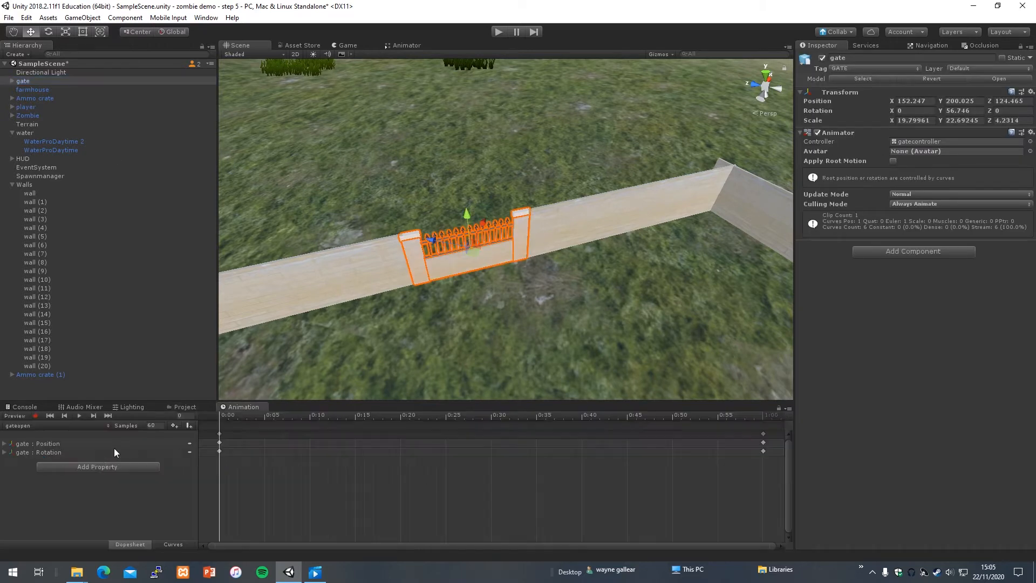
left_click(80, 414)
left_click(79, 415)
left_click(79, 415)
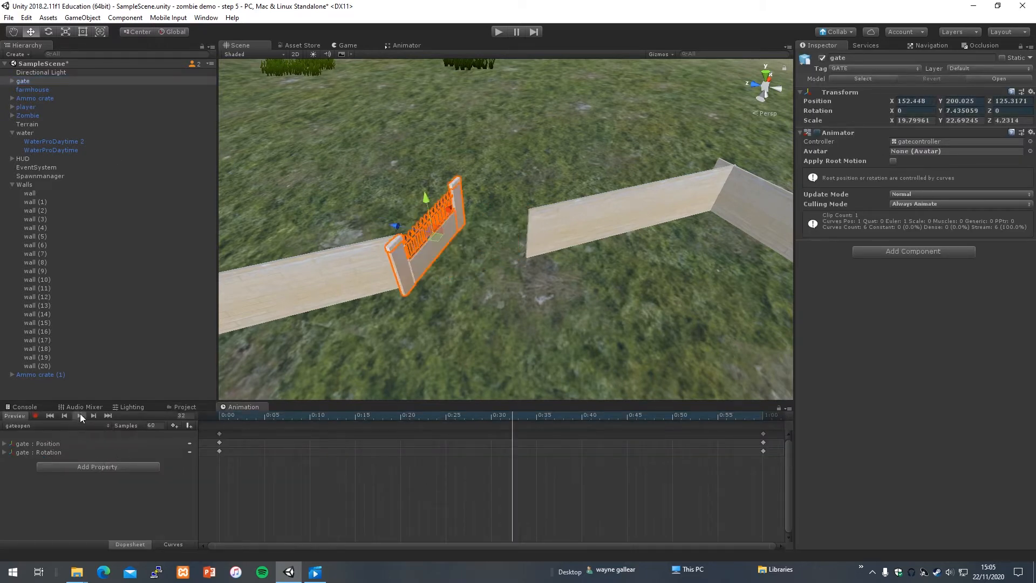
left_click(761, 414)
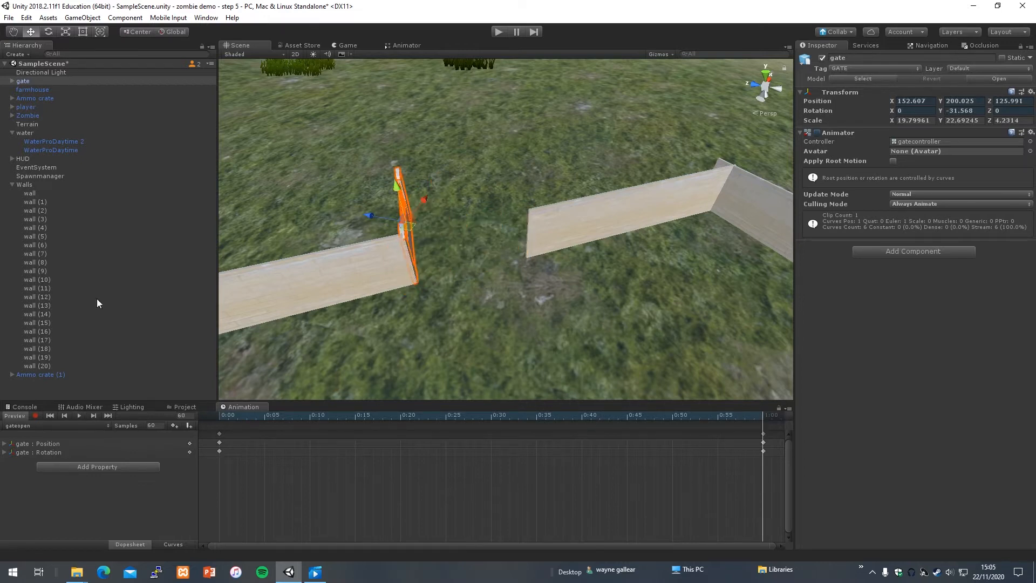
right_click(27, 82)
left_click(144, 315)
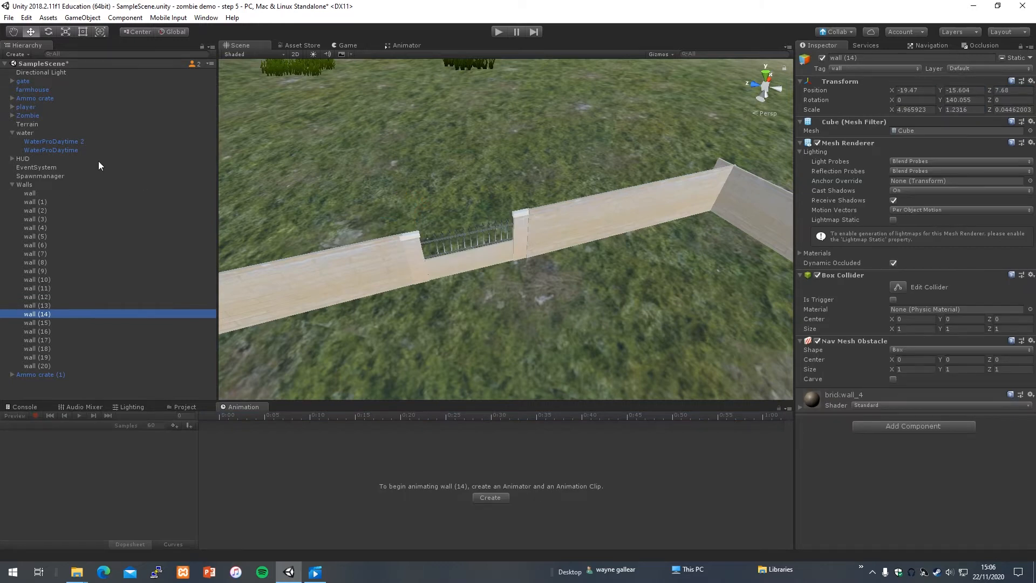
left_click(28, 81)
left_click_drag(238, 416, 765, 429)
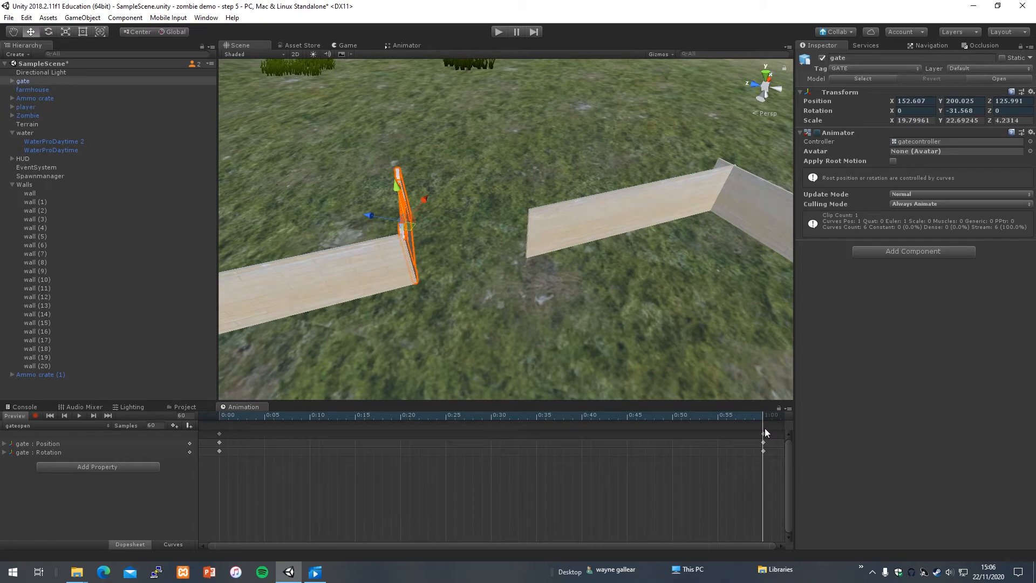
right_click(41, 80)
left_click(62, 125)
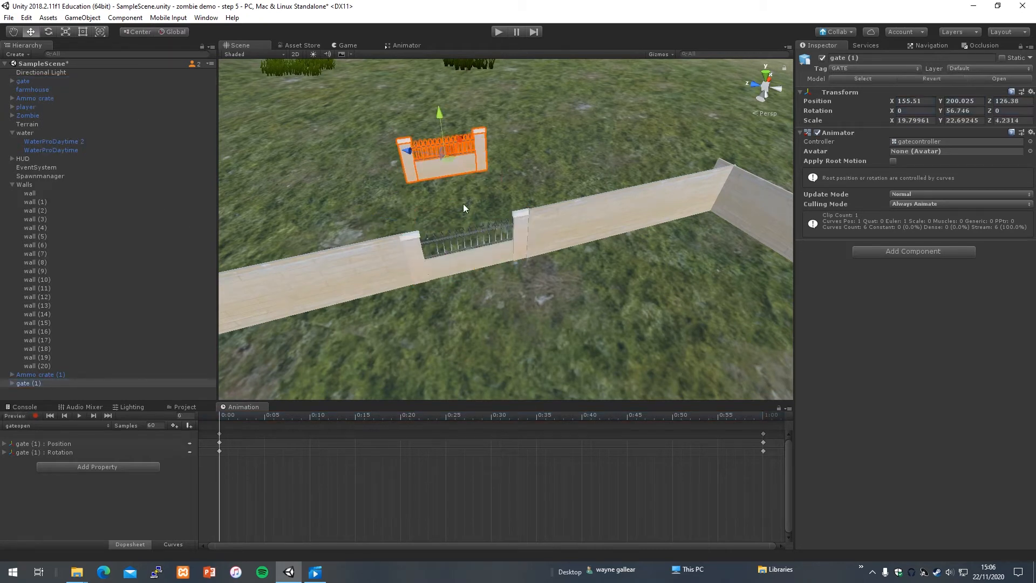
left_click_drag(219, 415, 771, 409)
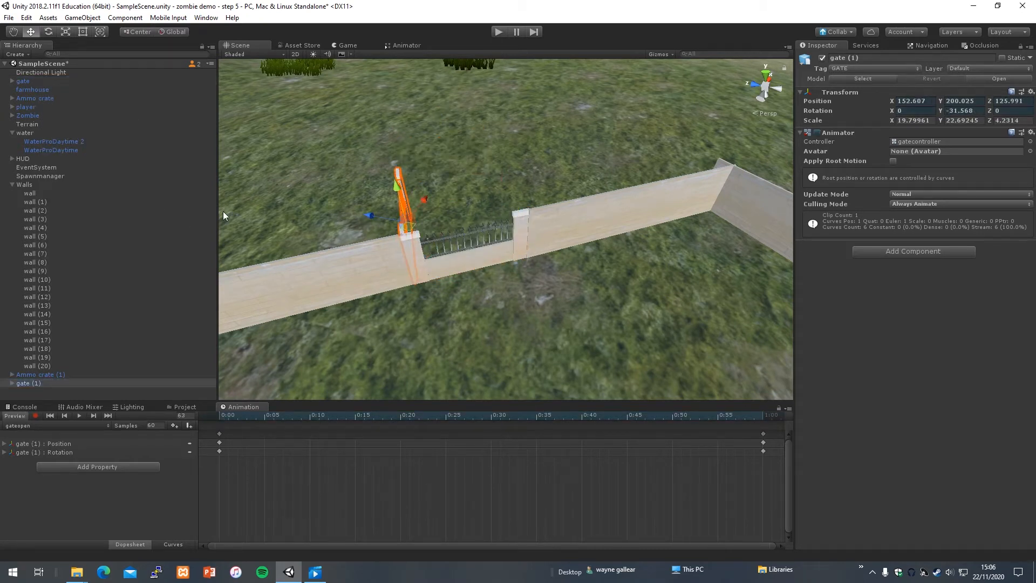
left_click(22, 81)
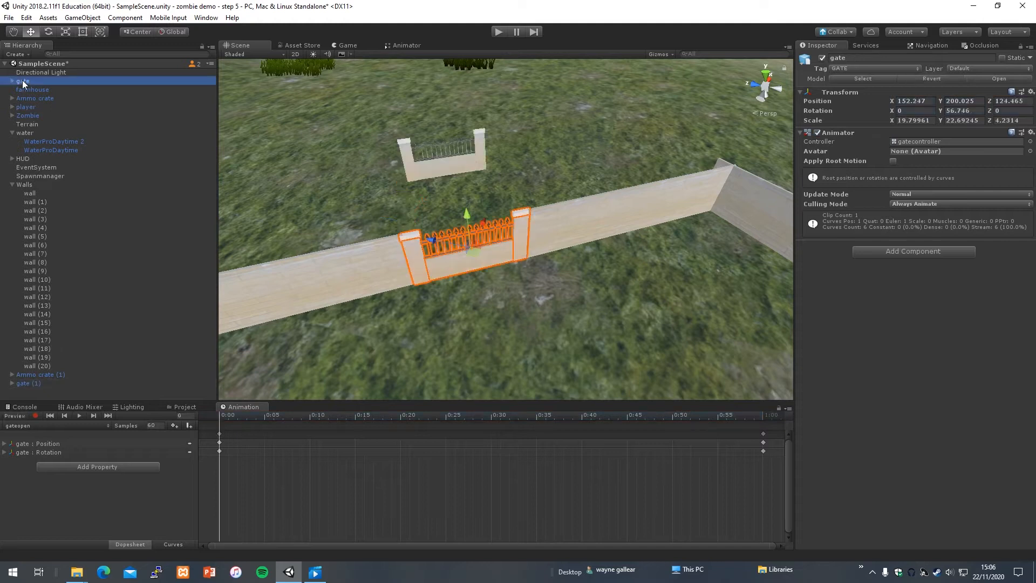
left_click(36, 383)
left_click(453, 162)
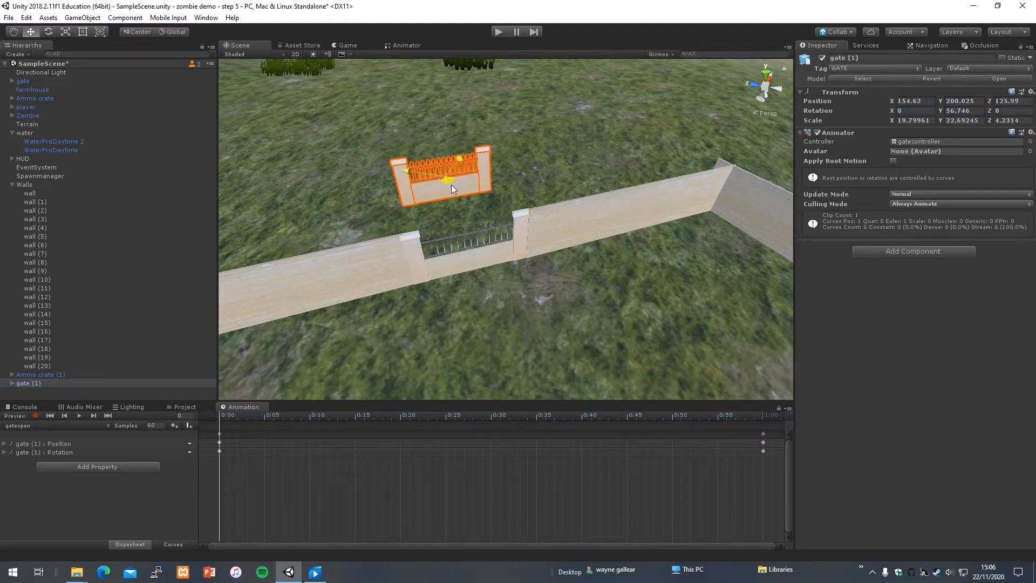
key("Delete")
- Enlarge the Animation panel and examine the gate's transform at the end of the gateopen clip
left_click(24, 81)
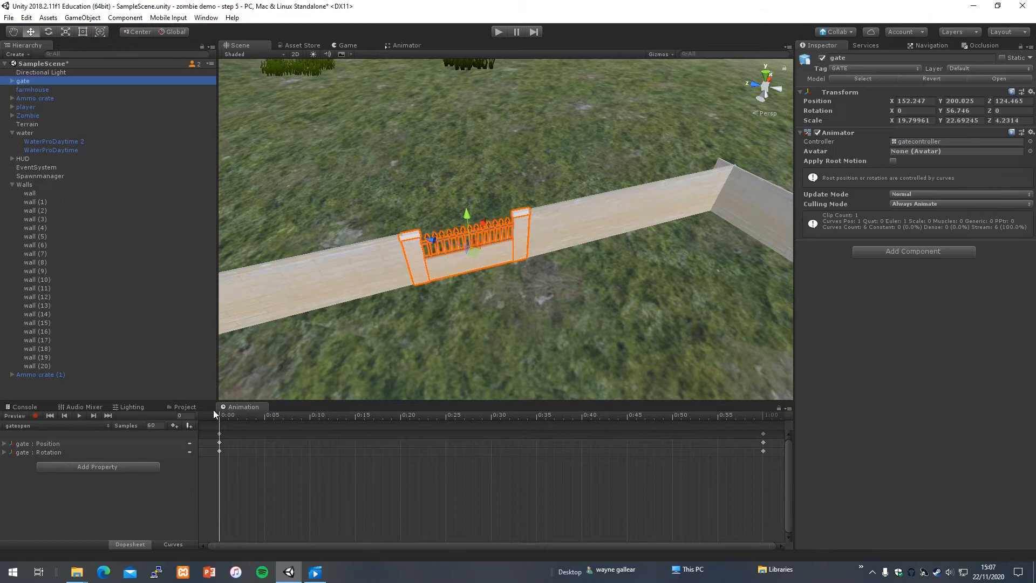
left_click_drag(237, 406, 189, 241)
left_click_drag(28, 345, 763, 387)
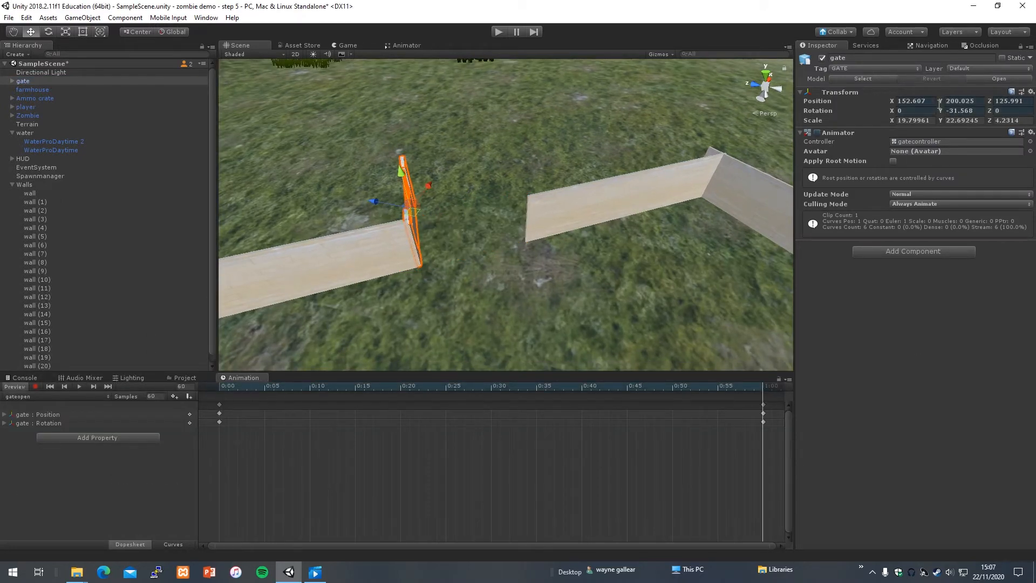
left_click(9, 573)
left_click(9, 573)
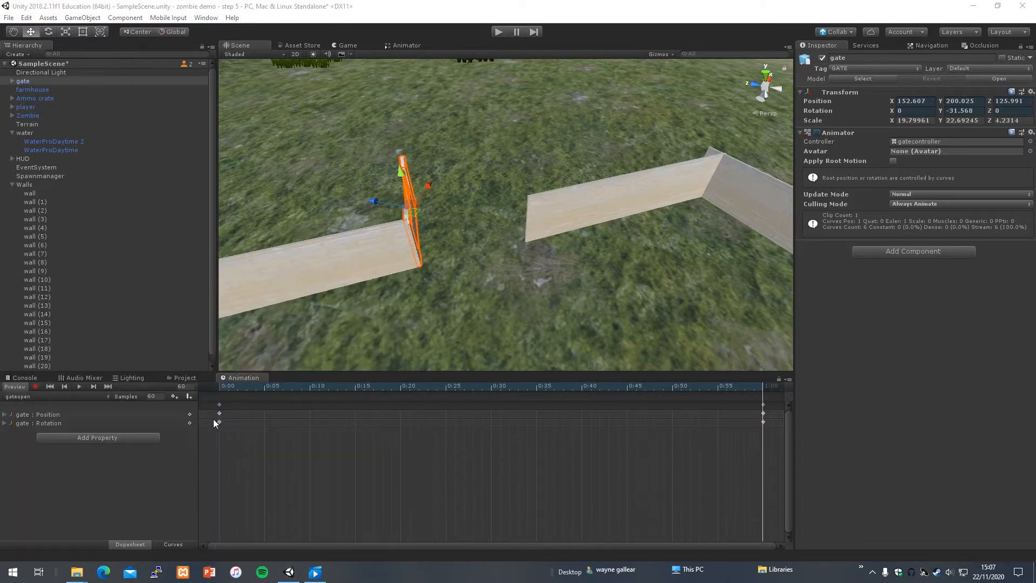
left_click(257, 341)
- Duplicate the gate, placing the copy behind the wall at about X 156.64, Z 127.67, and remove the copy's Animator component
right_click(28, 83)
left_click(64, 131)
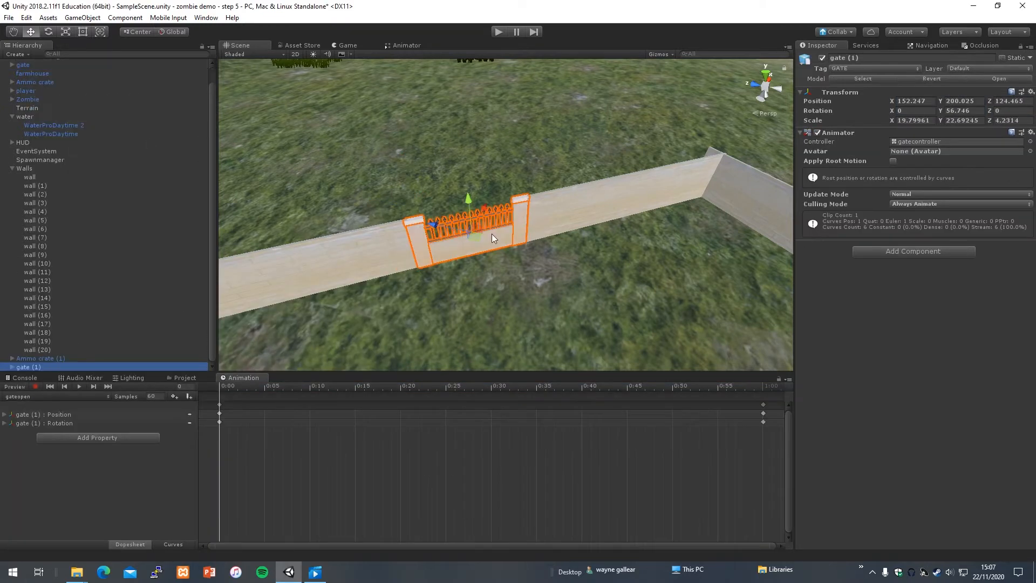
left_click_drag(475, 232, 429, 124)
left_click(510, 298)
left_click(404, 145)
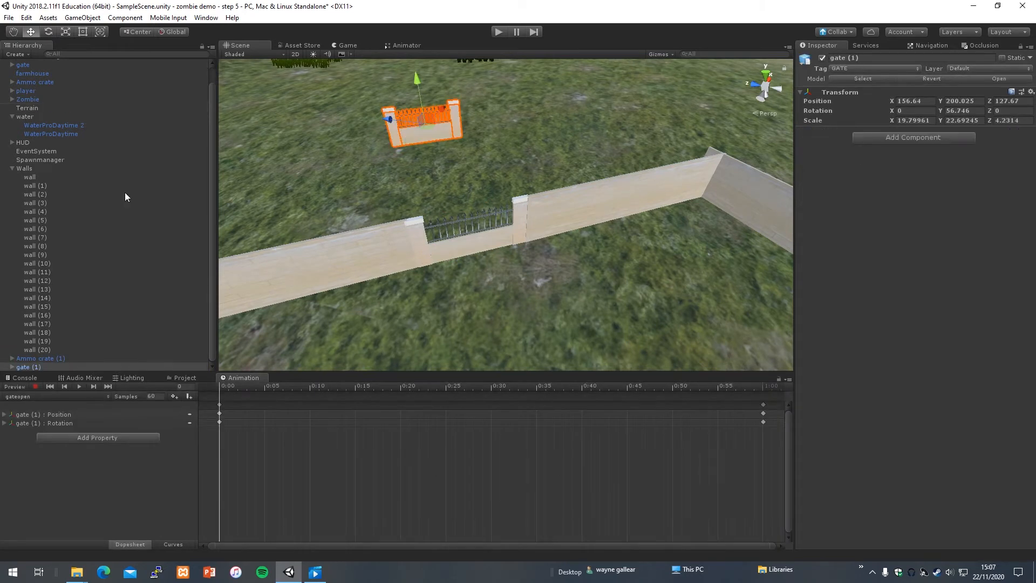
- Copy the gate's Position X from the end of the gateopen clip to the duplicate gate, setting it to 152.607
left_click(23, 65)
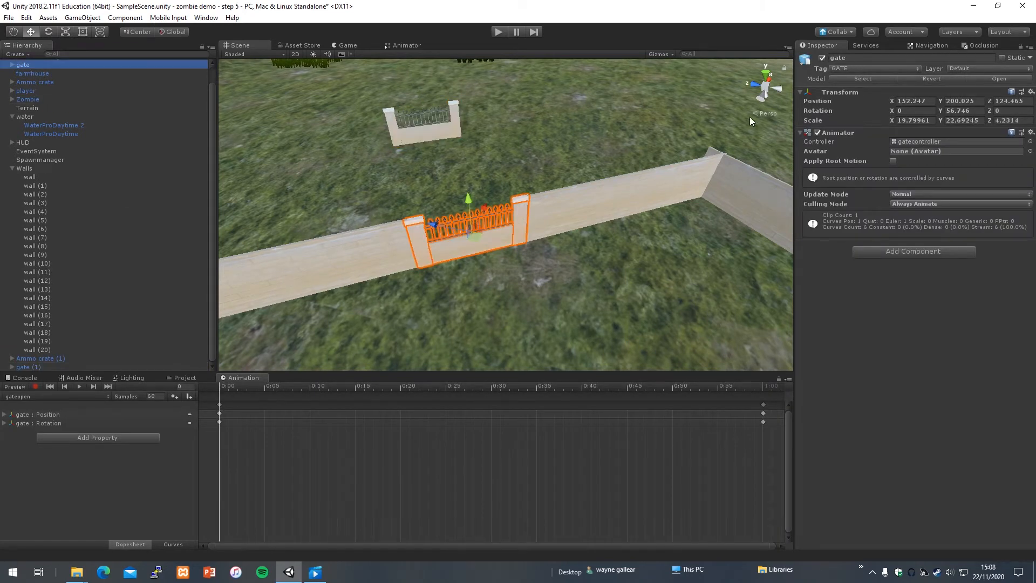
left_click_drag(260, 386, 762, 387)
left_click(912, 101)
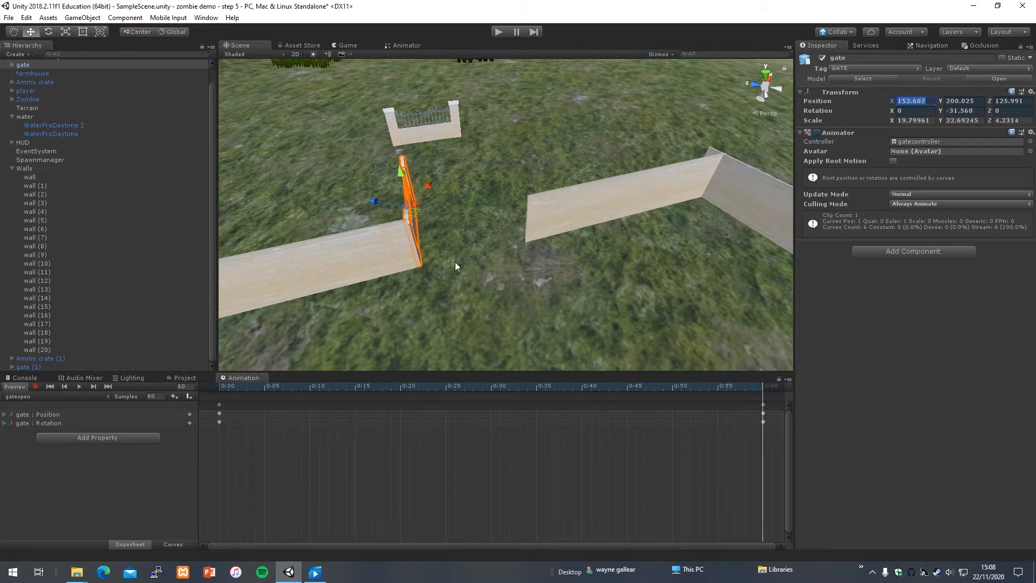
left_click(34, 367)
left_click(925, 101)
key("ctrl+v")
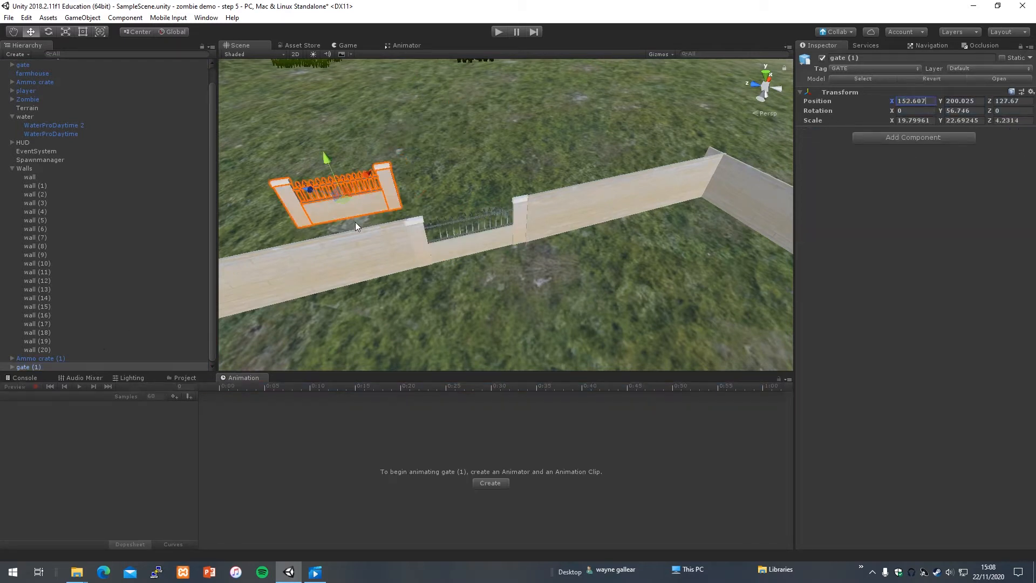
- Set the duplicate gate's Position Z to 125.991, matching the original gate at the end of gateopen
left_click(24, 65)
left_click_drag(355, 386, 762, 386)
left_click(28, 366)
left_click(979, 102)
left_click(23, 65)
left_click(1009, 101)
left_click_drag(227, 392, 763, 386)
type("125.991")
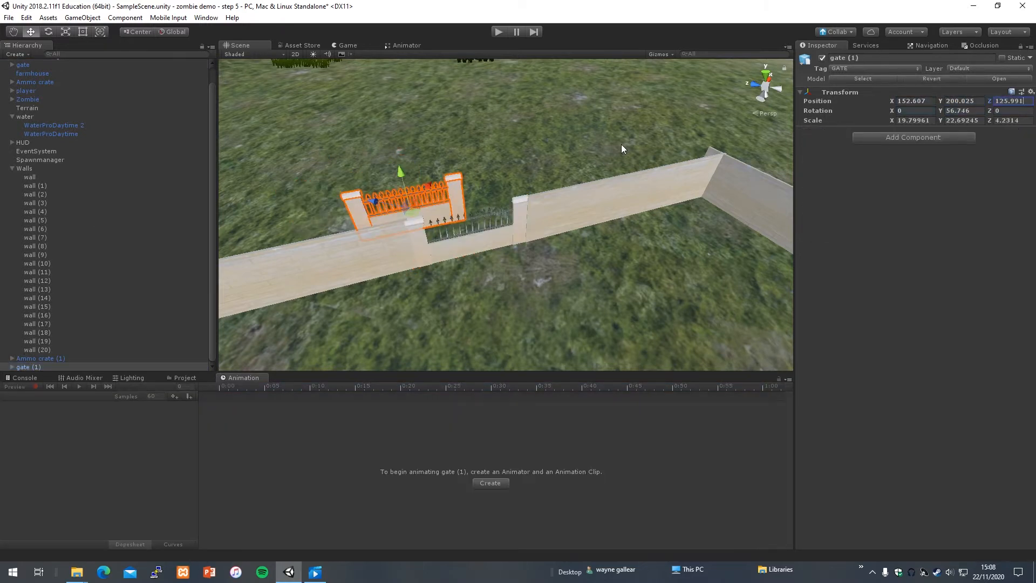
- Copy the gate's Rotation Y from the end of gateopen to the duplicate gate, setting it to -31.568
left_click(24, 65)
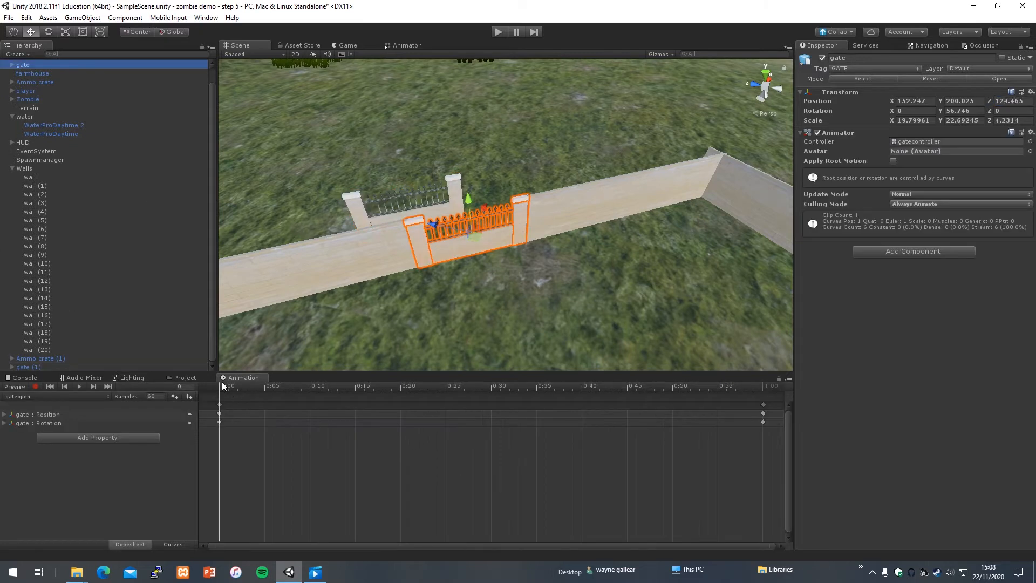
left_click_drag(220, 386, 762, 401)
left_click(978, 111)
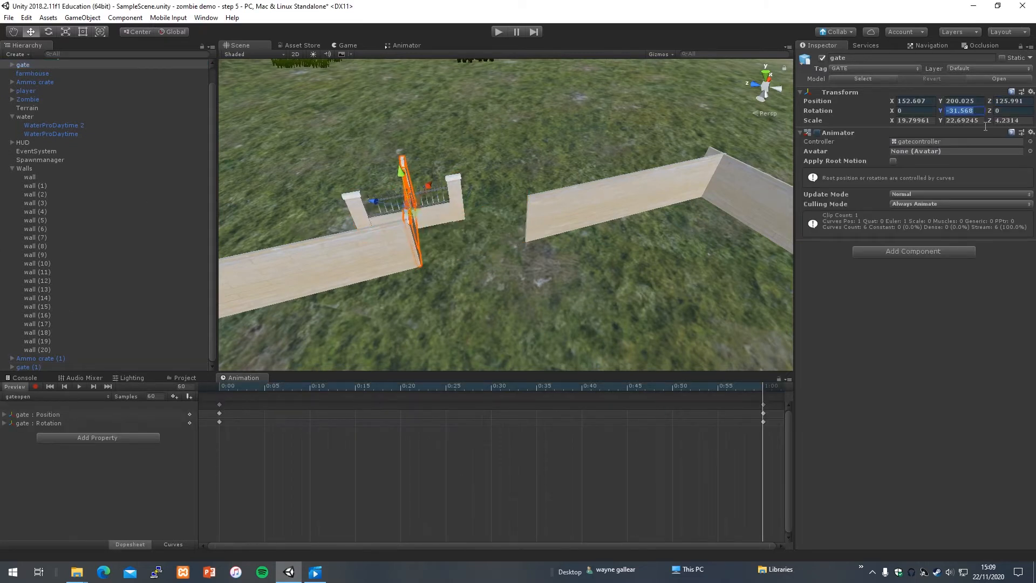
left_click(34, 367)
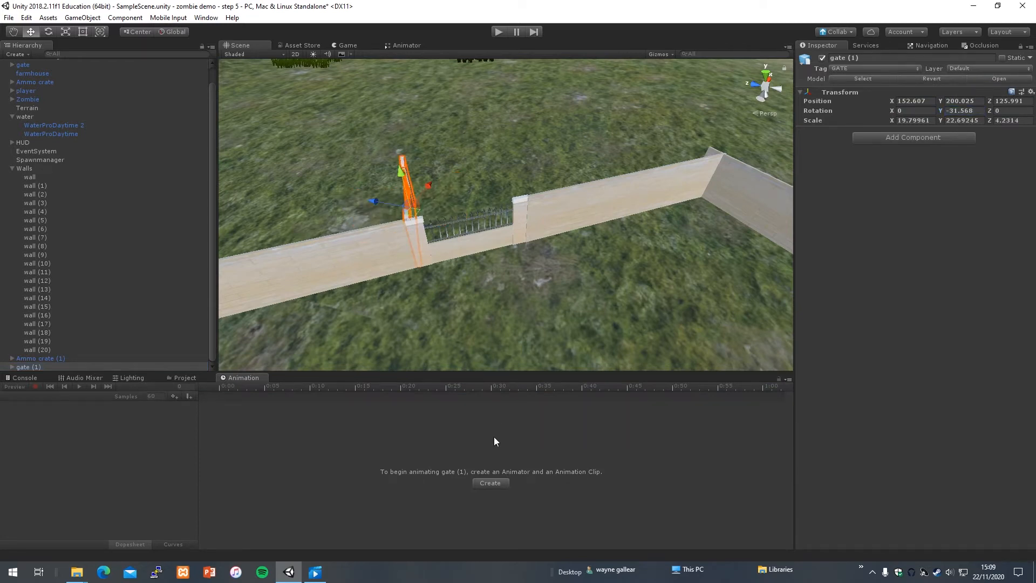
- Create an animation clip named close for the duplicate gate and try to record it swinging shut
left_click(475, 485)
type("close")
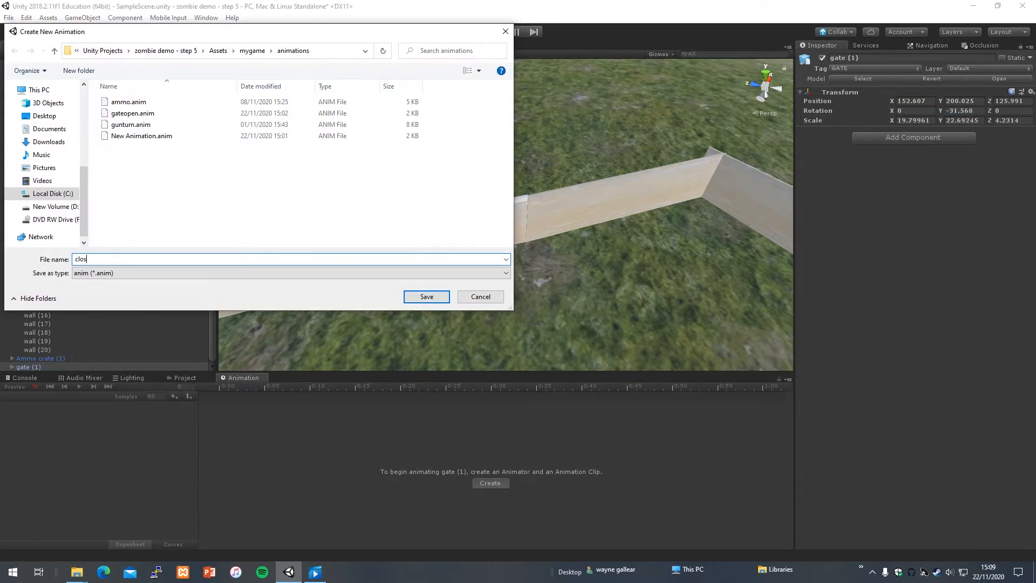
key("Return")
left_click(35, 386)
left_click(48, 32)
left_click(30, 32)
left_click_drag(441, 222, 381, 210)
left_click_drag(219, 386, 762, 386)
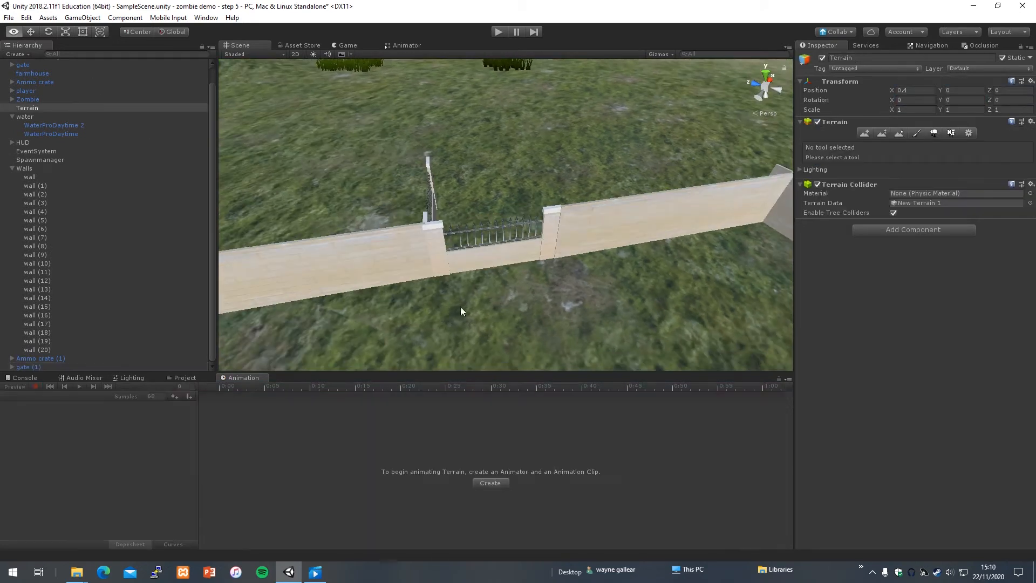
- Reselect the duplicate gate and resume recording its close clip at frame 17
left_click(434, 201)
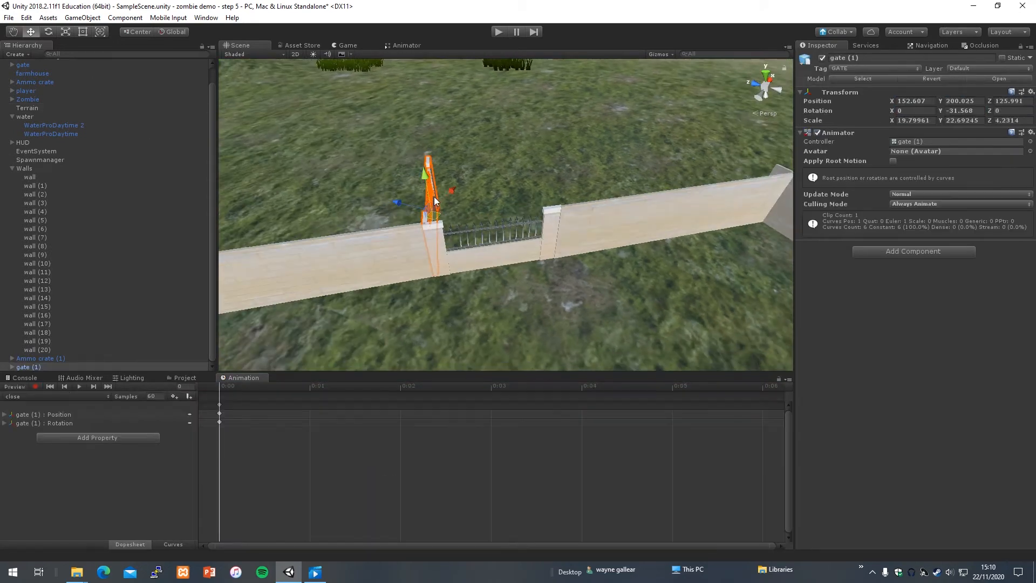
scroll(679, 478, "down", 5)
left_click(35, 387)
left_click(714, 387)
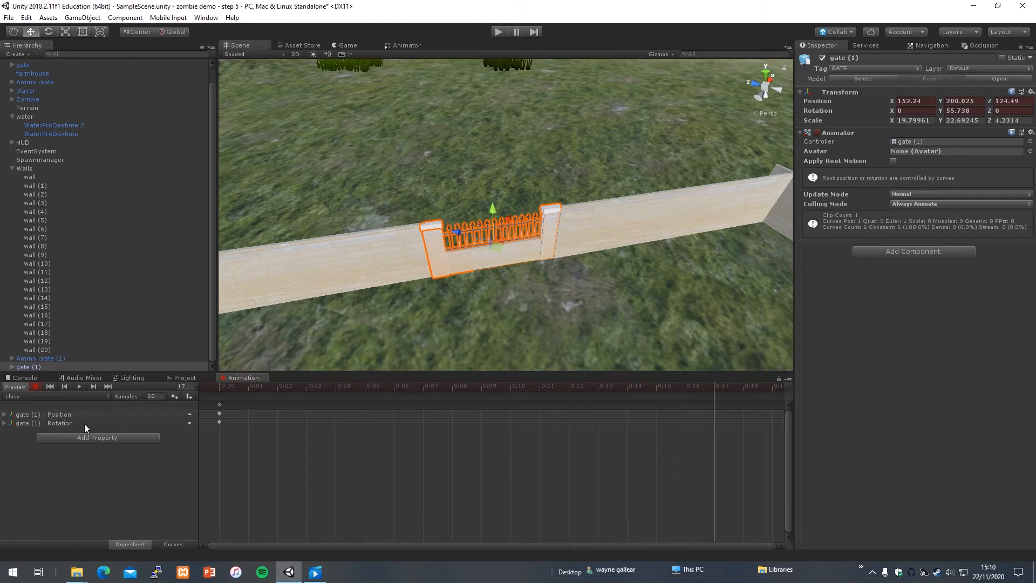
- Try to undo the misplaced closing pose in the close clip and return to its first frame
left_click(47, 18)
left_click(400, 280)
left_click(26, 18)
left_click(45, 31)
left_click(431, 184)
left_click(29, 280)
left_click_drag(490, 386, 171, 408)
left_click(12, 280)
left_click(212, 394)
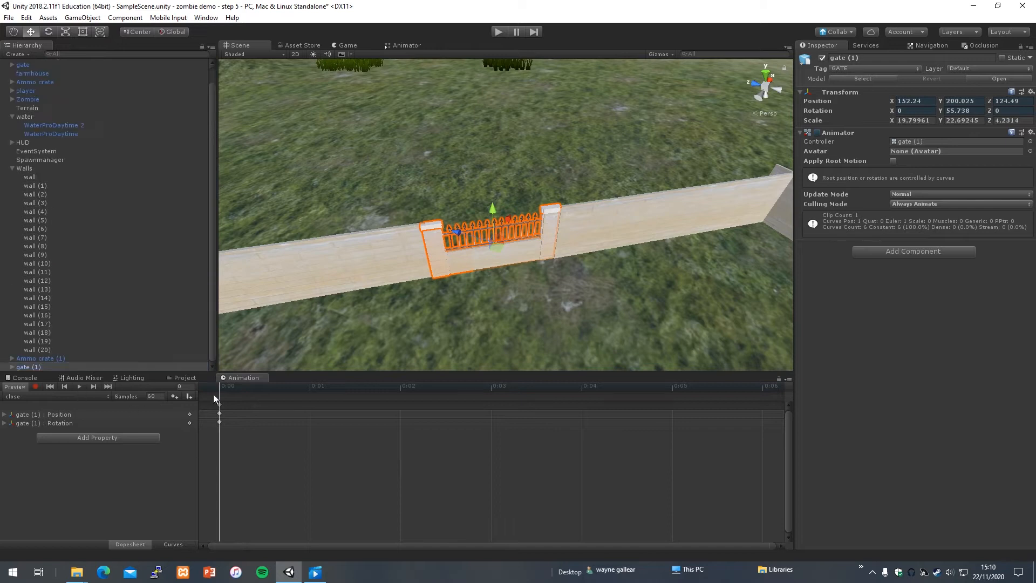
- Clear the Controller from the duplicate gate's Animator component
left_click(415, 186)
left_click(426, 208)
left_click(21, 348)
left_click(915, 141)
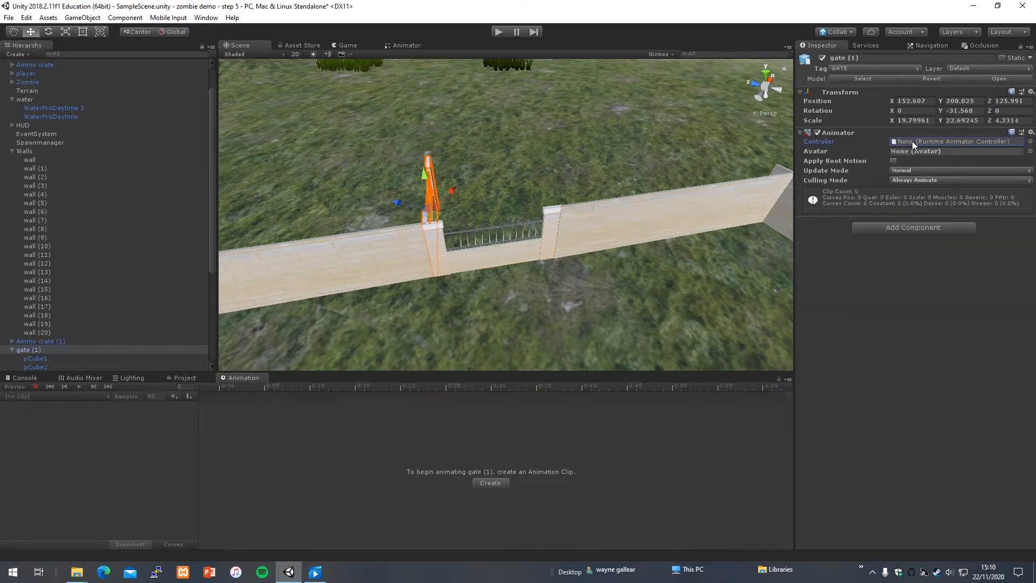
- Create a new animation clip named gateclose for the duplicate gate in the animations folder
left_click(488, 482)
left_click(140, 125)
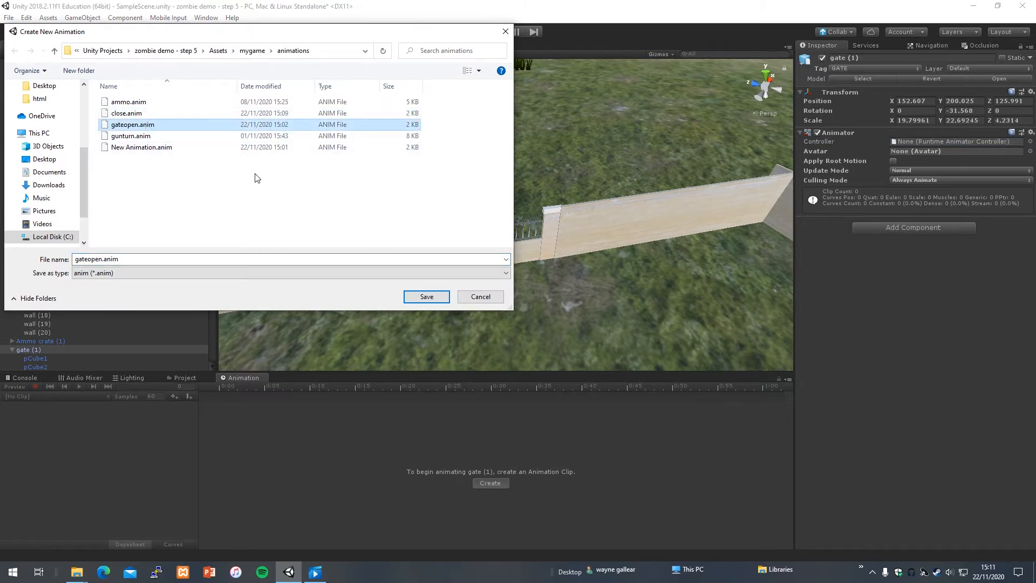
left_click(161, 147)
left_click(150, 261)
type("gste")
key("BackSpace")
key("BackSpace")
key("BackSpace")
type("ateclose")
key("Return")
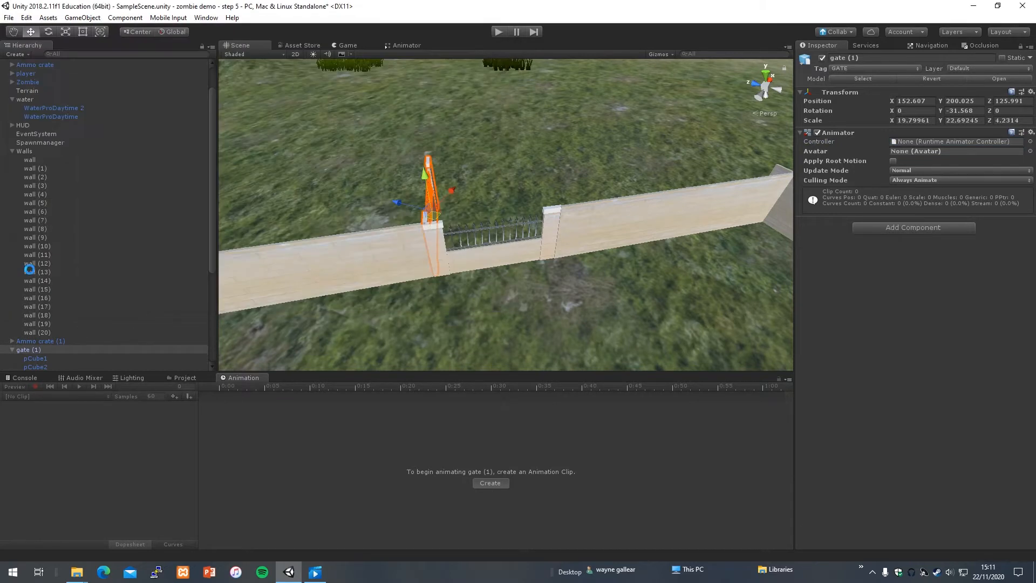
- Record a pose at frame 60 of the gateclose clip by rotating and moving the duplicate gate across the wall opening
left_click(35, 386)
left_click_drag(222, 386, 763, 386)
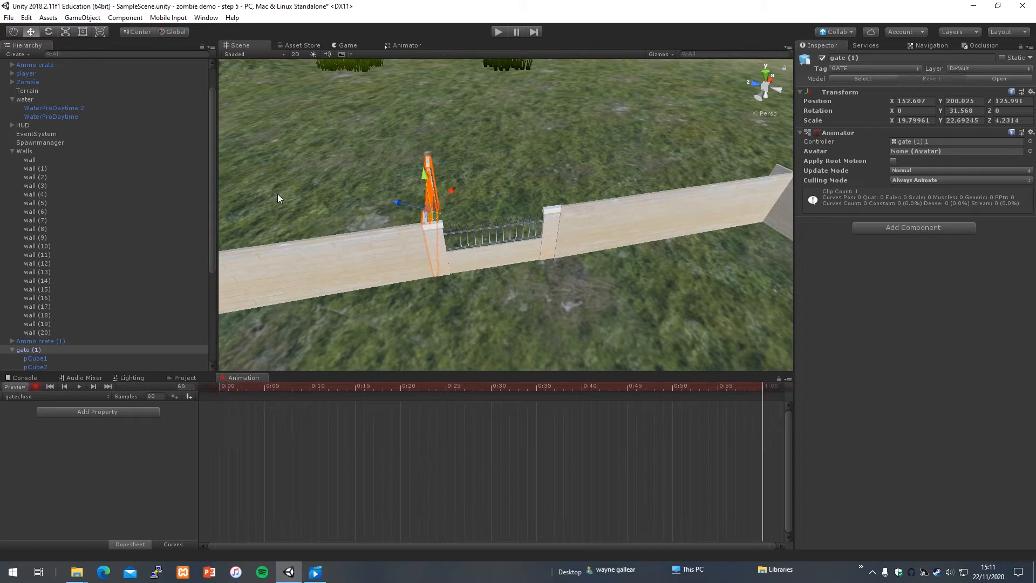
left_click(48, 31)
left_click_drag(467, 227, 361, 254)
left_click(31, 32)
left_click_drag(434, 215, 481, 250)
- Fine-tune the duplicate gate's closed rotation and position in the gateclose clip and return the timeline to frame 0
right_click_drag(481, 251, 560, 303)
left_click(49, 31)
left_click_drag(515, 263, 476, 249)
left_click(31, 31)
left_click(567, 270)
left_click(410, 294)
left_click(161, 195)
left_click_drag(237, 388, 219, 399)
- Delete the duplicate gate from the scene
left_click(678, 142)
left_click(38, 320)
key("Delete")
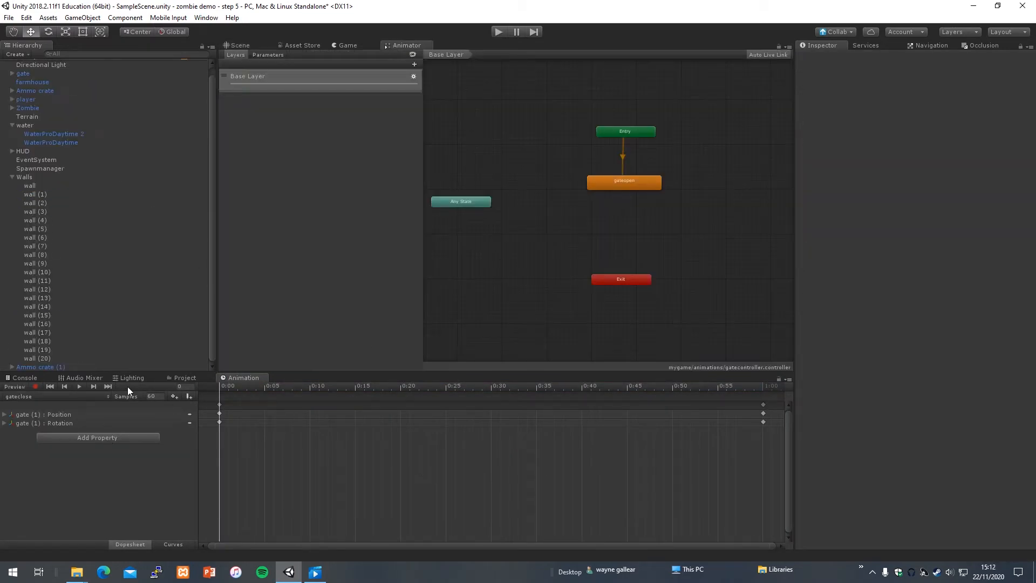
- Add the gateclose clip as a state in gatecontroller and create a transition from gateopen to gateclose
left_click(181, 378)
left_click_drag(644, 243, 605, 238)
right_click(624, 178)
left_click(645, 185)
left_click(608, 231)
- Create a return transition from gateclose to gateopen and place the gateclose state below gateopen
right_click(607, 230)
left_click(639, 237)
left_click(623, 275)
left_click(616, 255)
right_click(624, 232)
left_click(647, 238)
left_click(639, 182)
left_click_drag(619, 233, 633, 260)
- Add two Bool parameters named open and close to the gate's Animator controller
left_click(268, 54)
left_click(414, 64)
left_click(435, 100)
type("open")
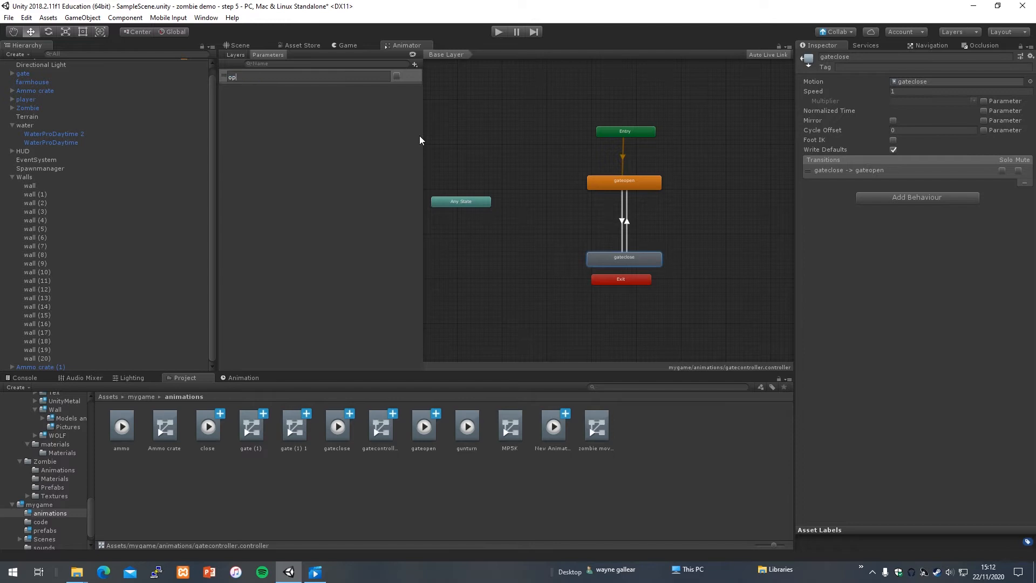
key("Return")
left_click(414, 65)
left_click(370, 110)
left_click(415, 64)
left_click(435, 100)
type("close")
key("Return")
- Condition the gateopen-to-gateclose transition on close, and give gateclose-to-gateopen the condition open with Has Exit Time off
left_click(622, 212)
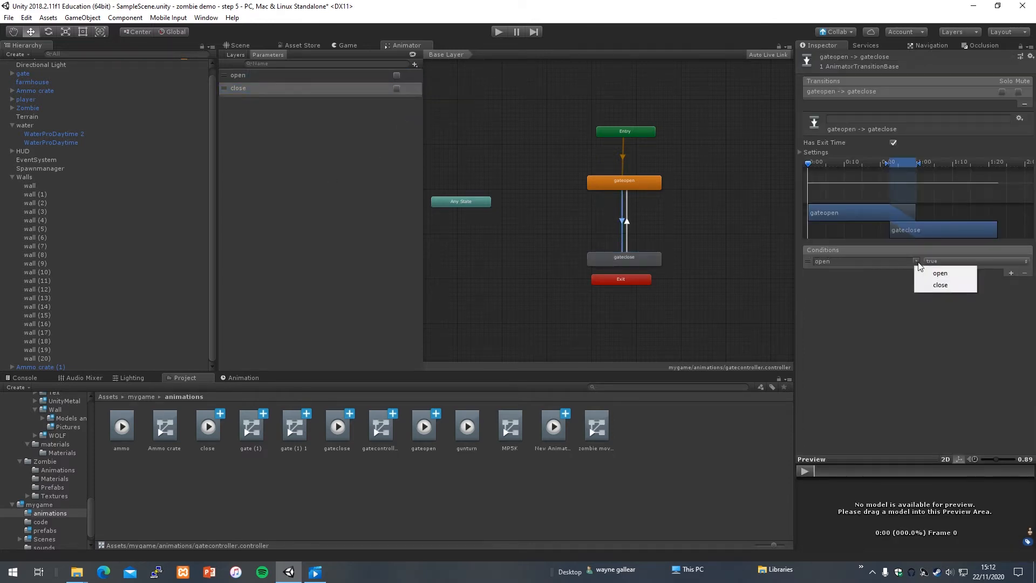
left_click(1011, 274)
left_click(631, 258)
left_click(813, 173)
left_click(893, 222)
- Turn off Has Exit Time on the gateopen-to-gateclose transition and review the return transition
left_click(632, 184)
left_click(628, 214)
left_click(625, 185)
left_click(808, 168)
left_click(894, 222)
left_click(632, 259)
left_click(850, 170)
left_click(514, 166)
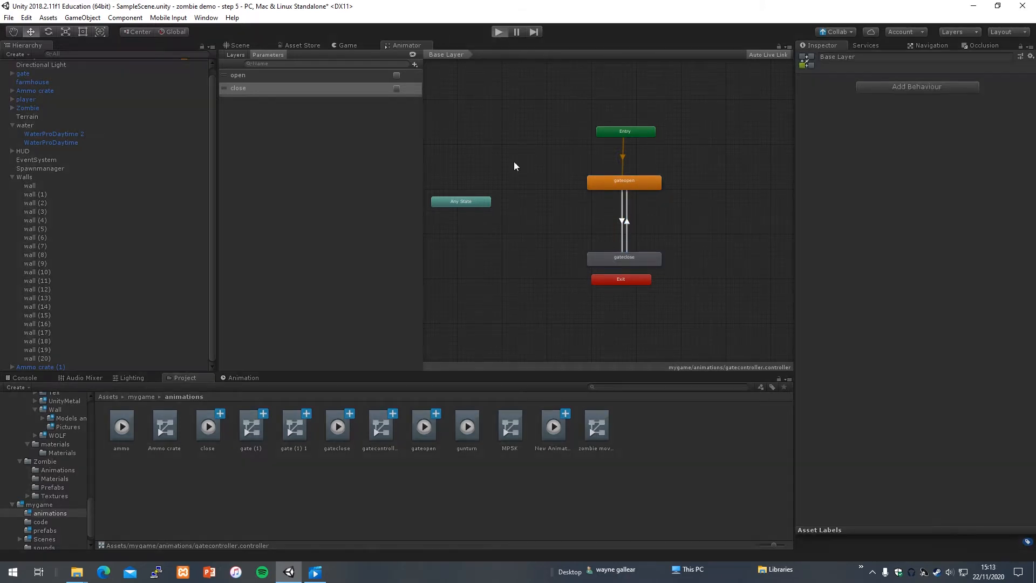
- Run the game and watch the gate's animation in the scene and its Animator states
key("ctrl+p")
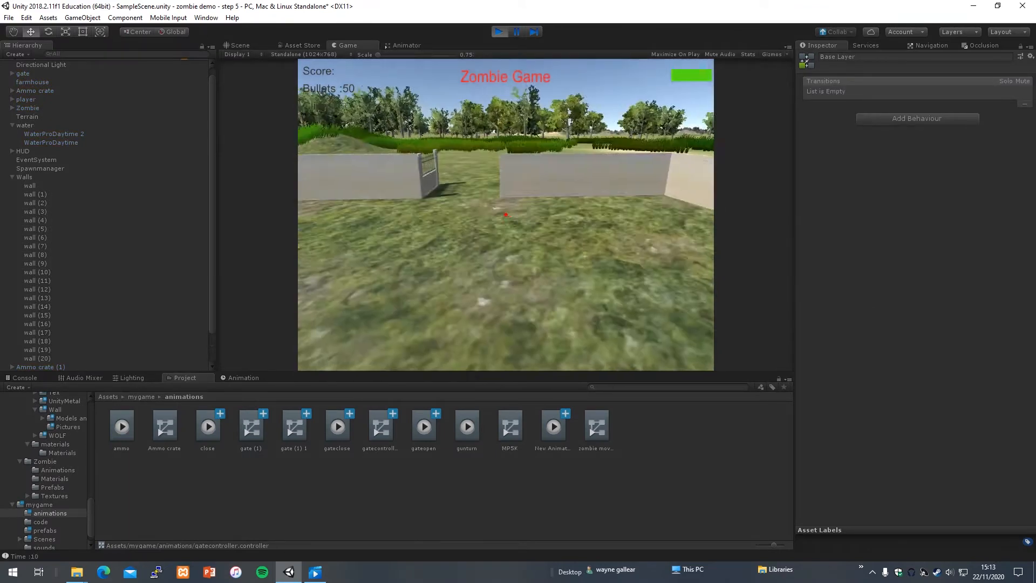
left_click(237, 45)
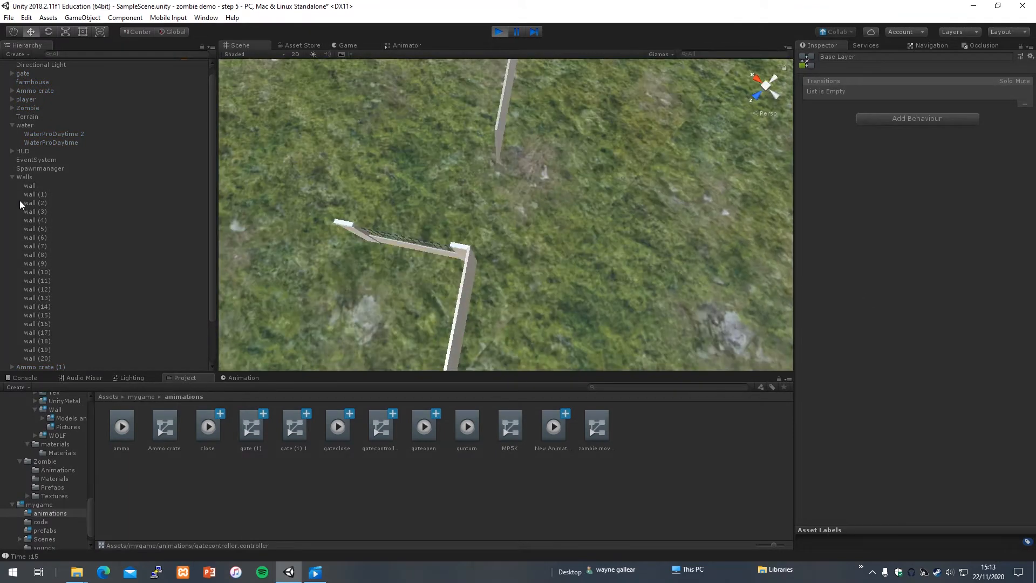
left_click(23, 73)
left_click(402, 45)
left_click(238, 46)
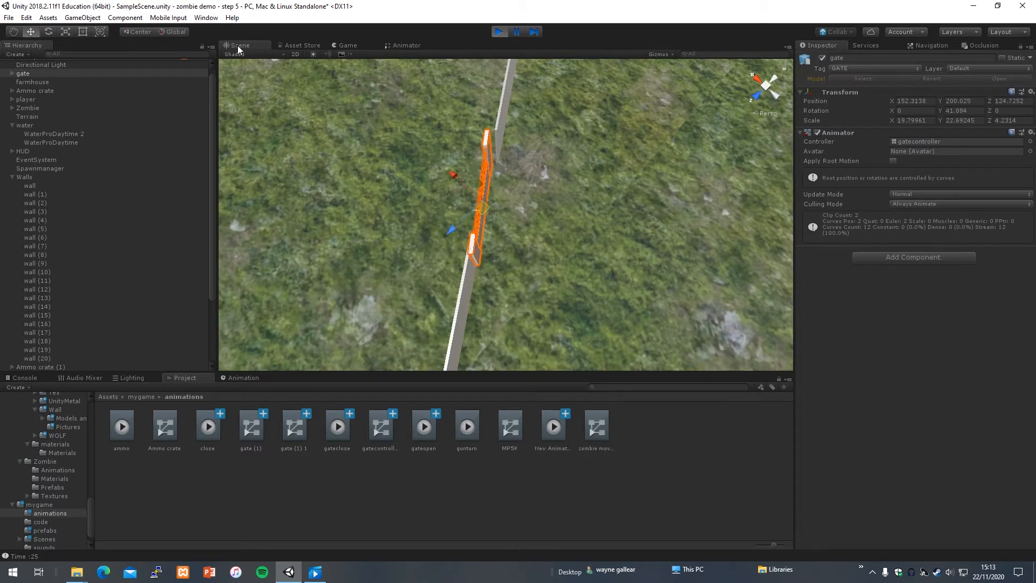
left_click(393, 46)
left_click(501, 31)
- Run the game again with the close parameter enabled and examine the gateclose state and its transition settings
left_click(500, 31)
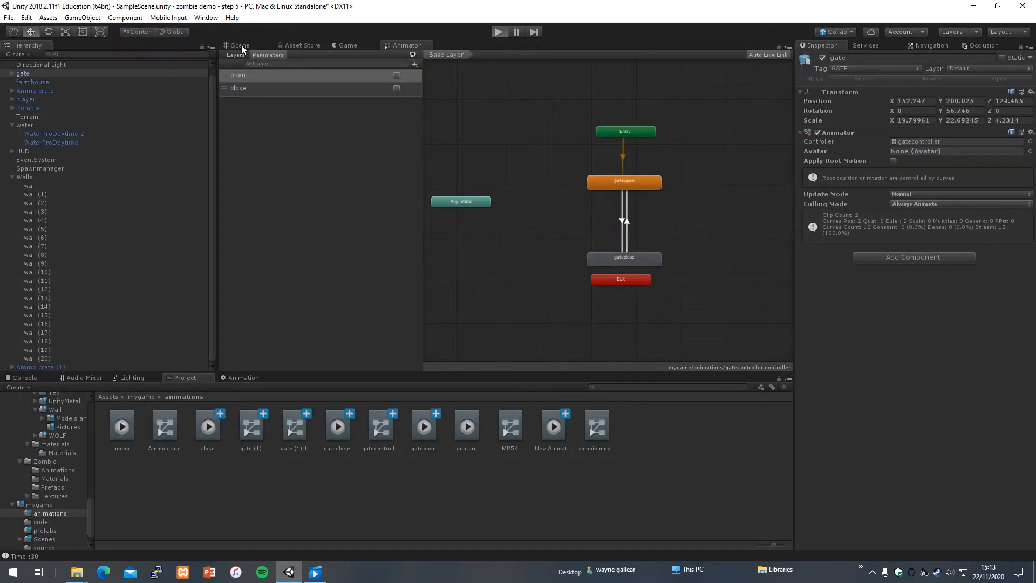
left_click(240, 45)
left_click(548, 193)
left_click(402, 45)
left_click(397, 88)
left_click(623, 258)
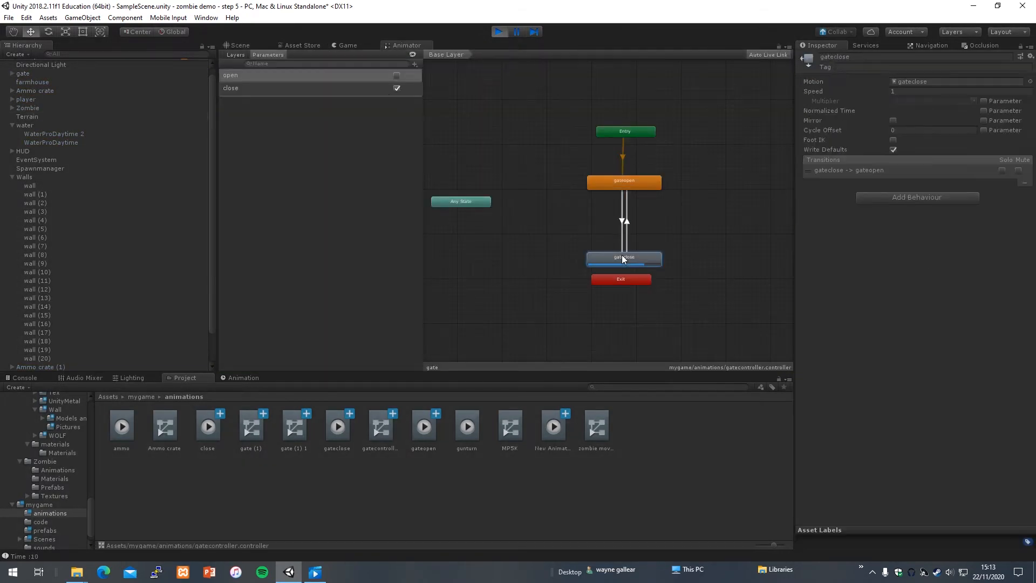
left_click(812, 171)
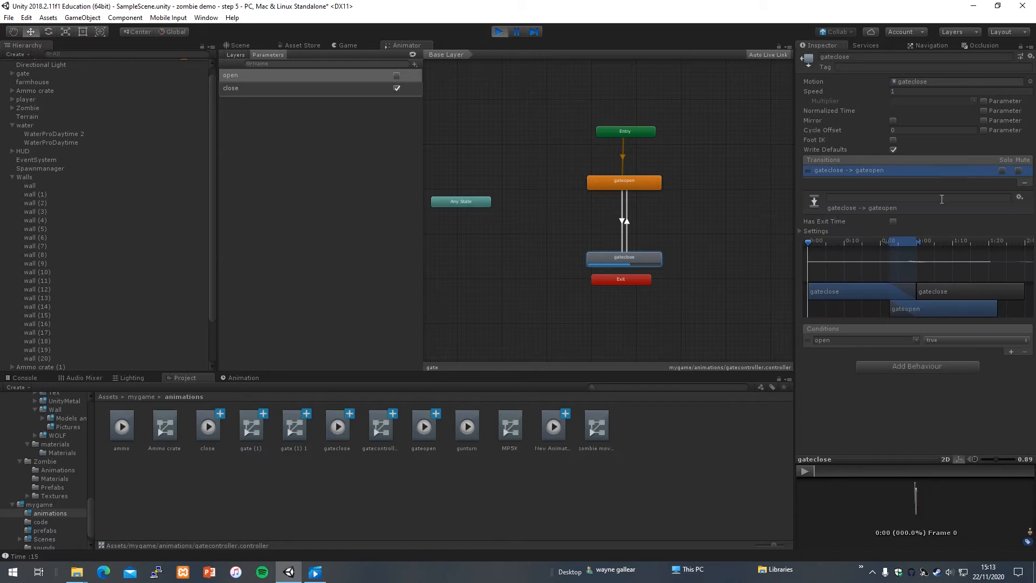
left_click(800, 231)
left_click(498, 31)
- Turn off Loop Time for the gateclose clip and briefly run the game to check the gate
left_click(424, 427)
left_click(337, 427)
left_click(499, 31)
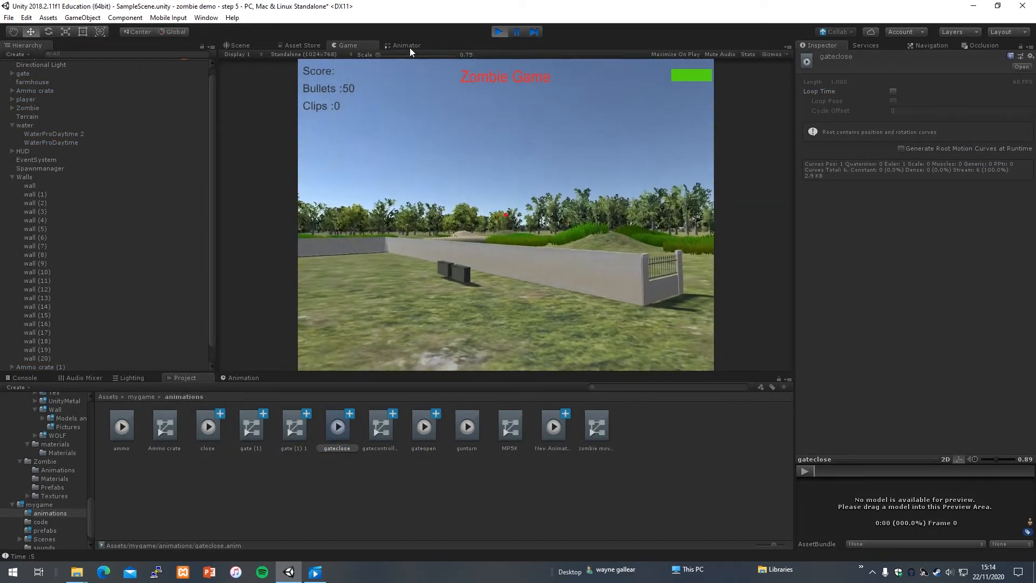
left_click(406, 46)
left_click(499, 31)
- Play-test the scene by walking the player around the opened gate and the neighbouring walls
left_click(238, 45)
right_click_drag(562, 169, 412, 211)
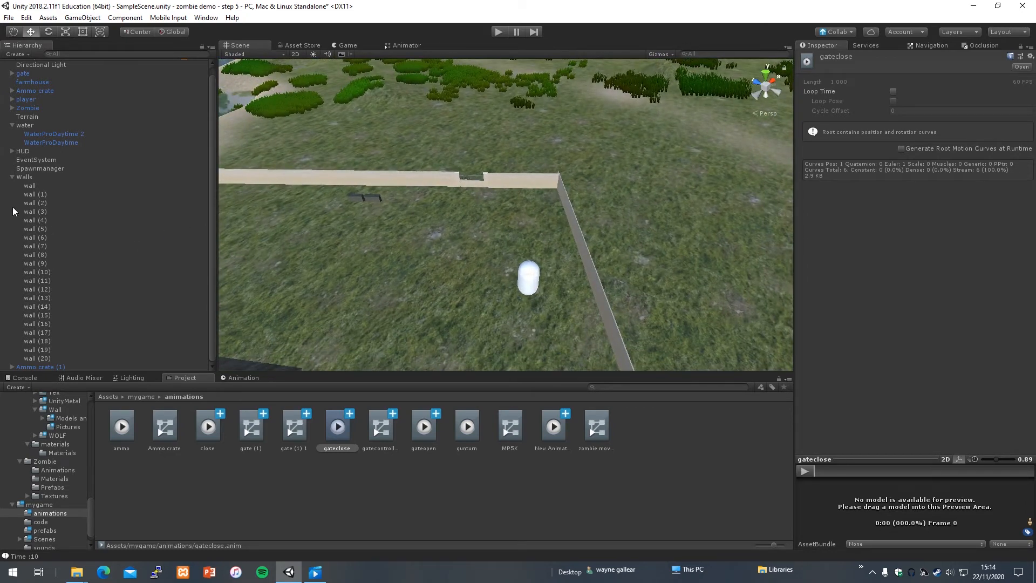
left_click(497, 35)
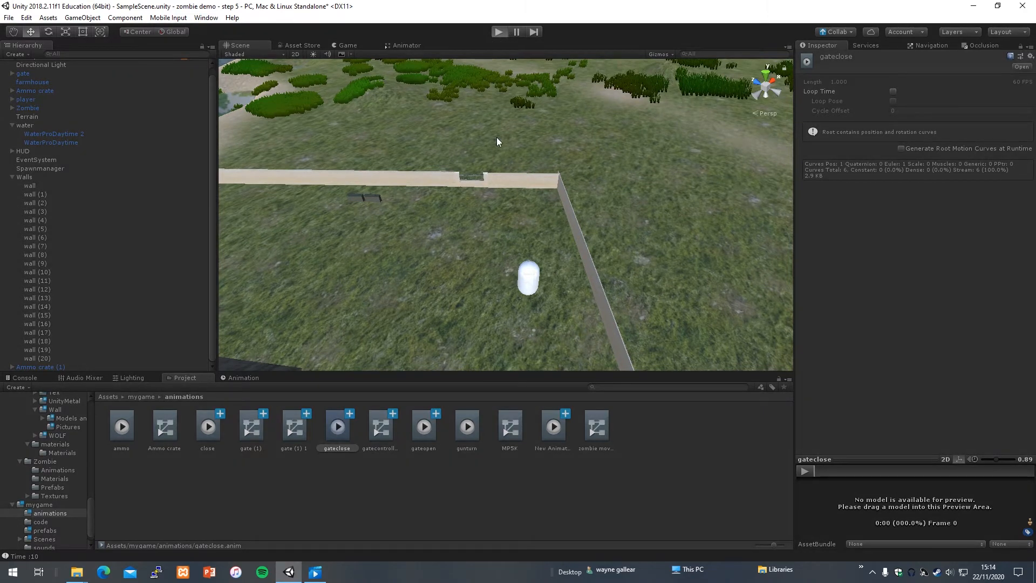
key("w")
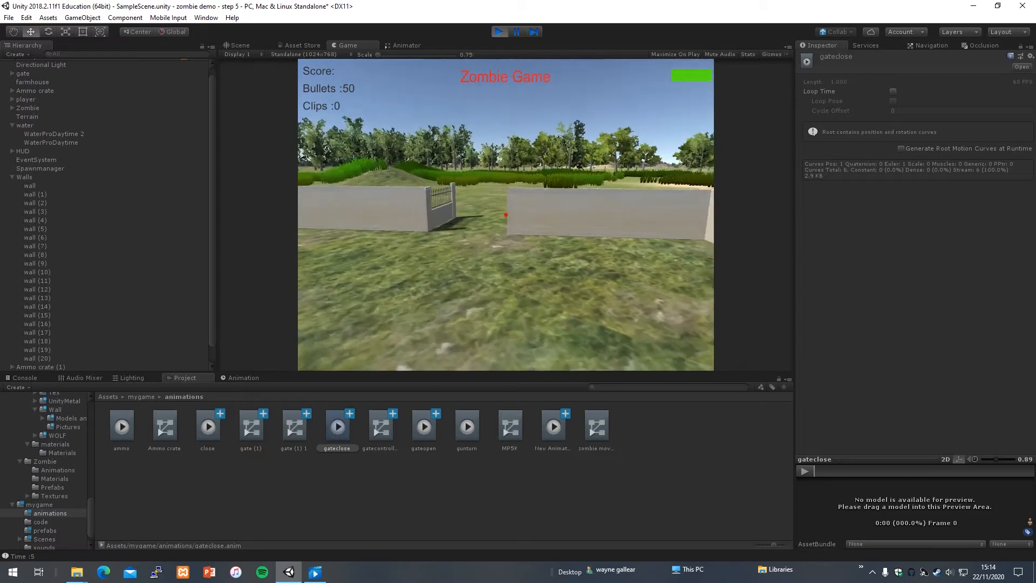
key("w")
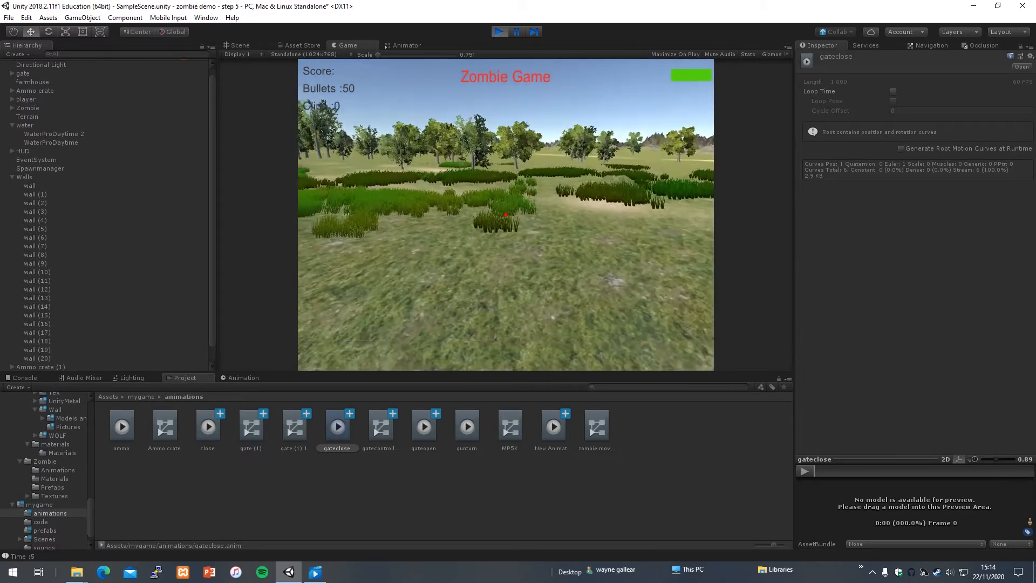
key("w")
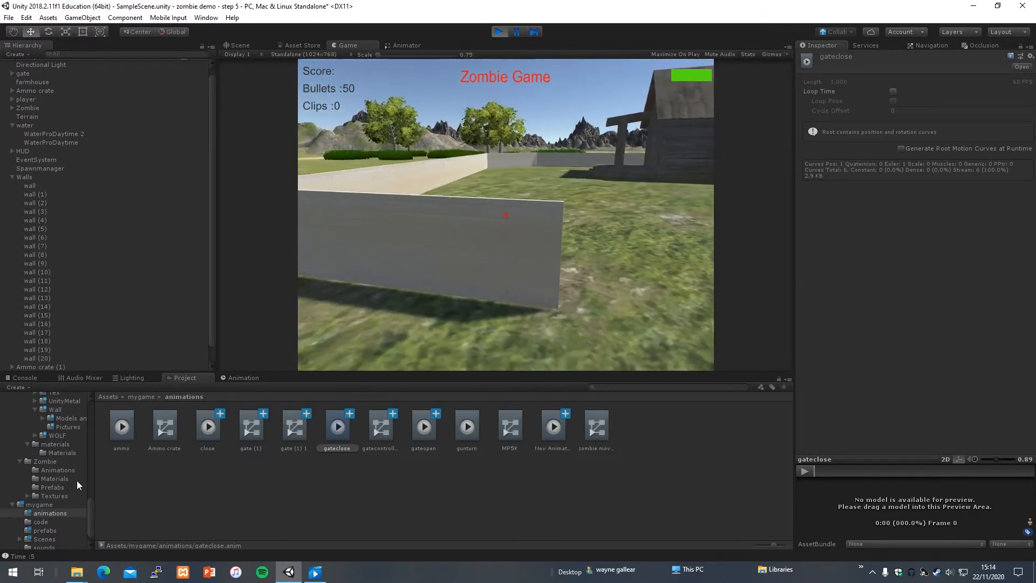
key("w")
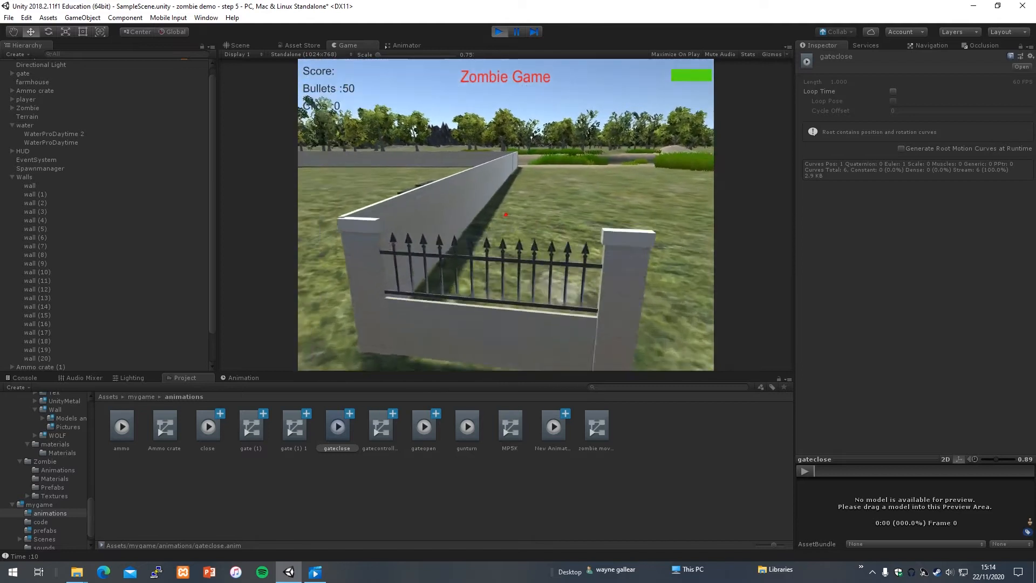
key("w")
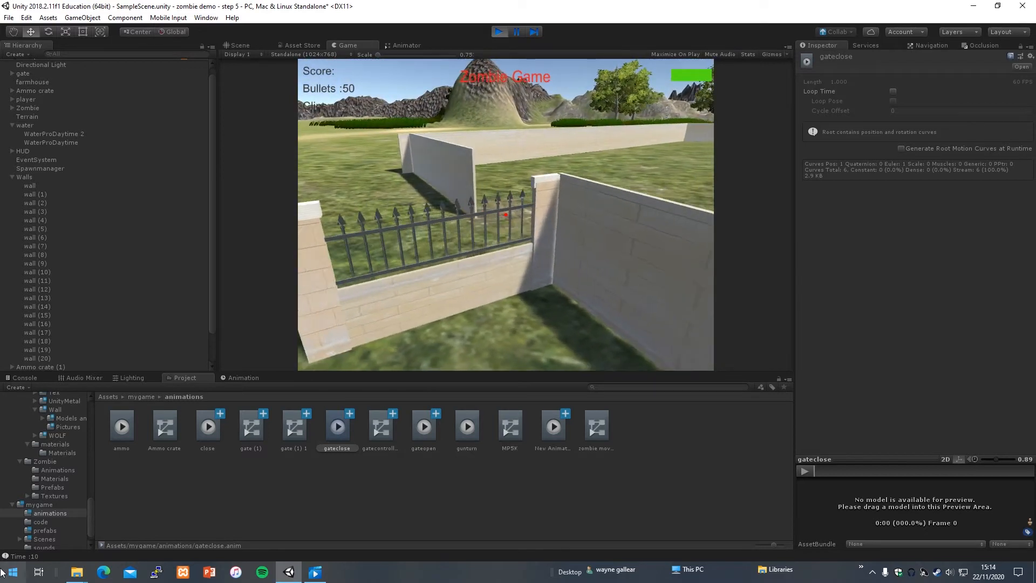
key("w")
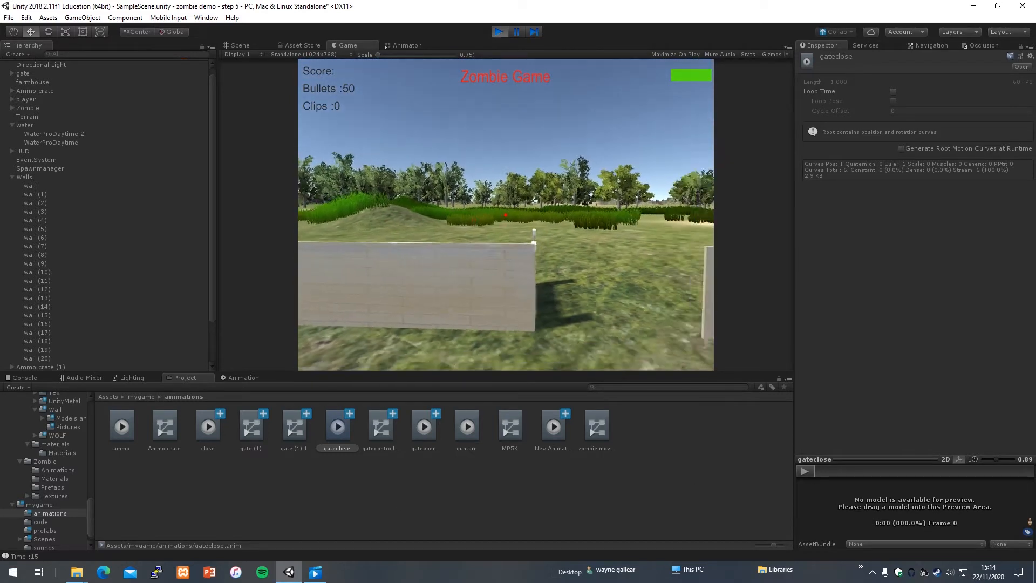
key("w")
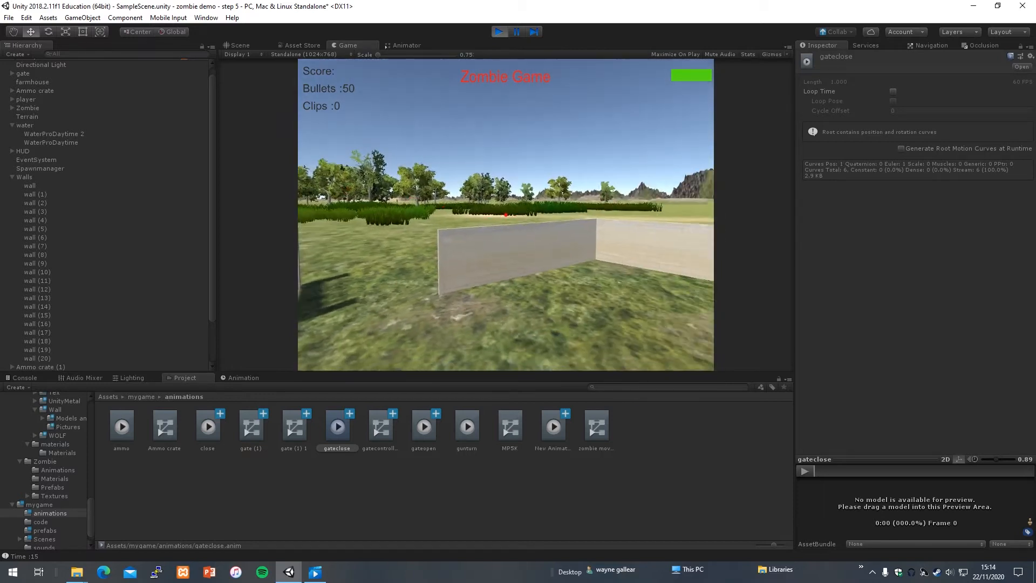
key("Escape")
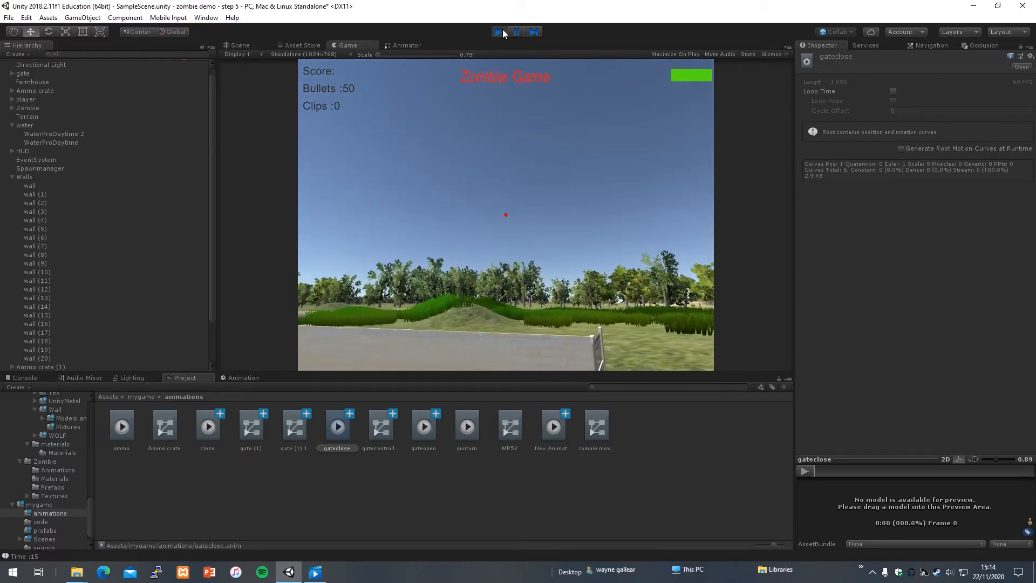
left_click(499, 32)
- Collapse the Walls group and add a Nav Mesh Obstacle component to the gate
left_click(21, 177)
left_click(12, 177)
left_click(27, 81)
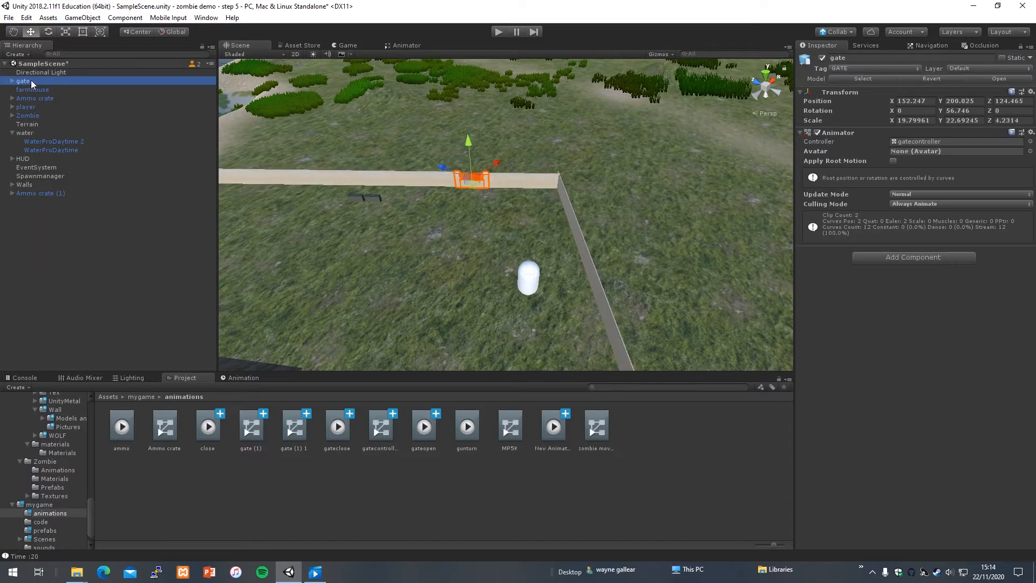
left_click(912, 257)
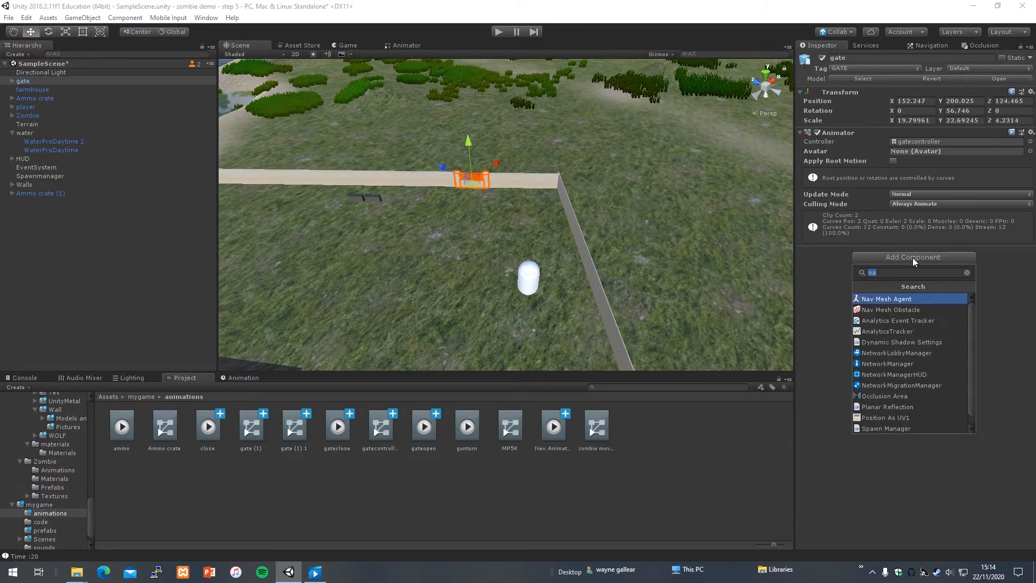
left_click(884, 310)
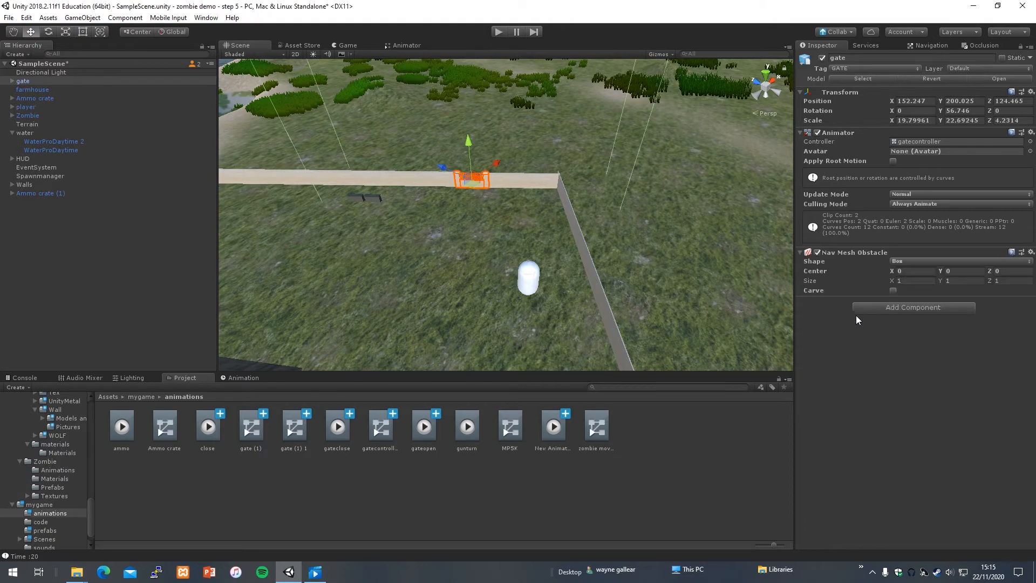
- Resize the gate's box-shaped Nav Mesh Obstacle to X 0.12, Y 0.09 and Z 0.06
right_click_drag(584, 241, 595, 201)
key("s")
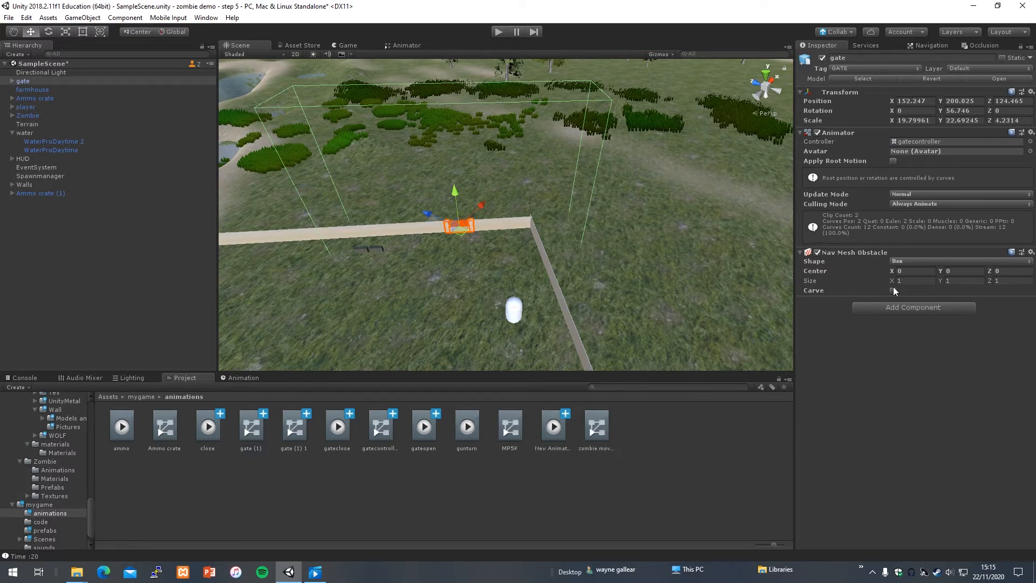
left_click(915, 261)
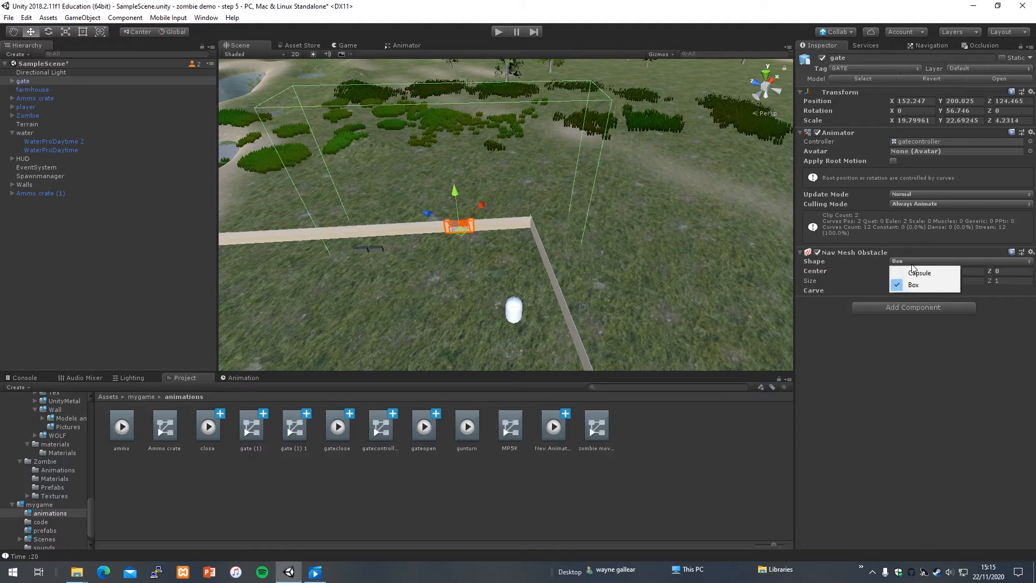
left_click(863, 340)
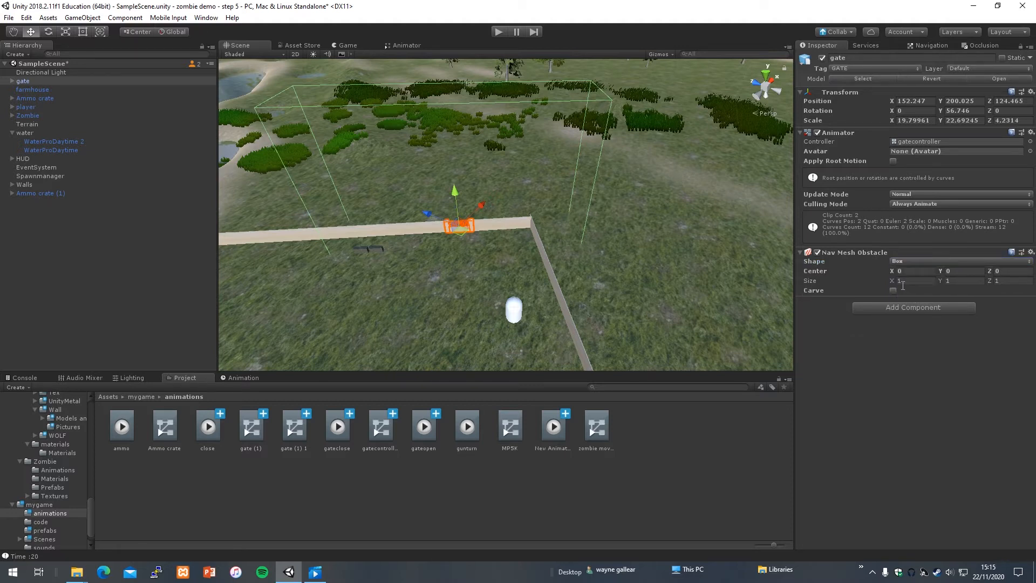
left_click_drag(899, 283, 859, 279)
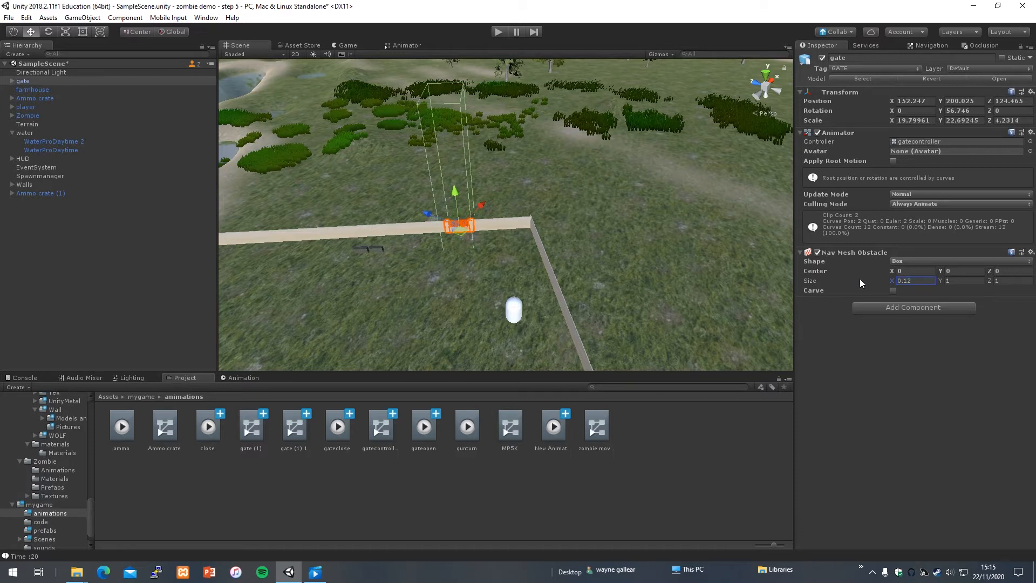
left_click_drag(945, 286, 921, 287)
left_click(994, 281)
type("0.63")
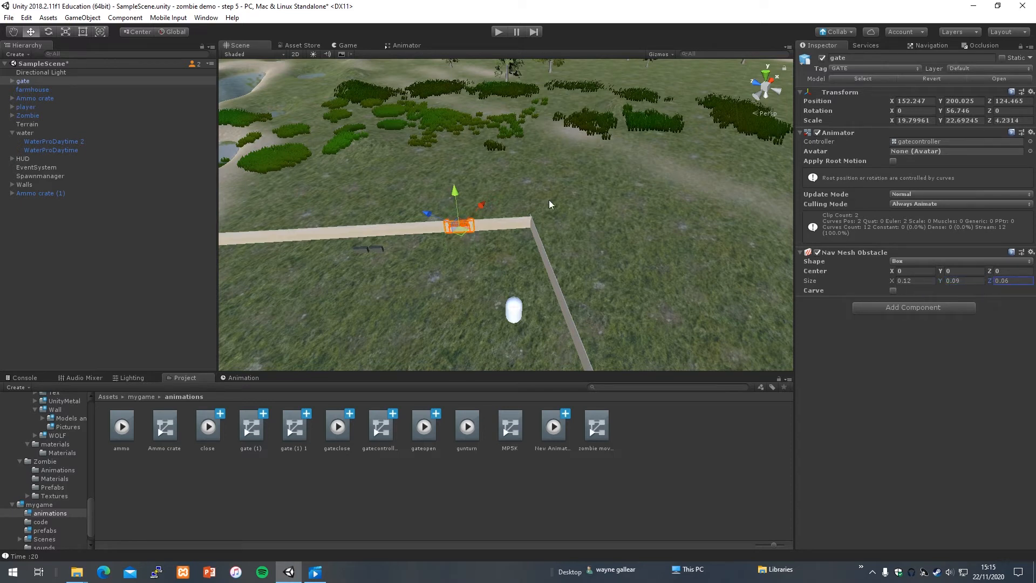
- Compare the components of the wall section beside the gate with those on the gate
left_click_drag(511, 221, 516, 268, "alt")
left_click(519, 229)
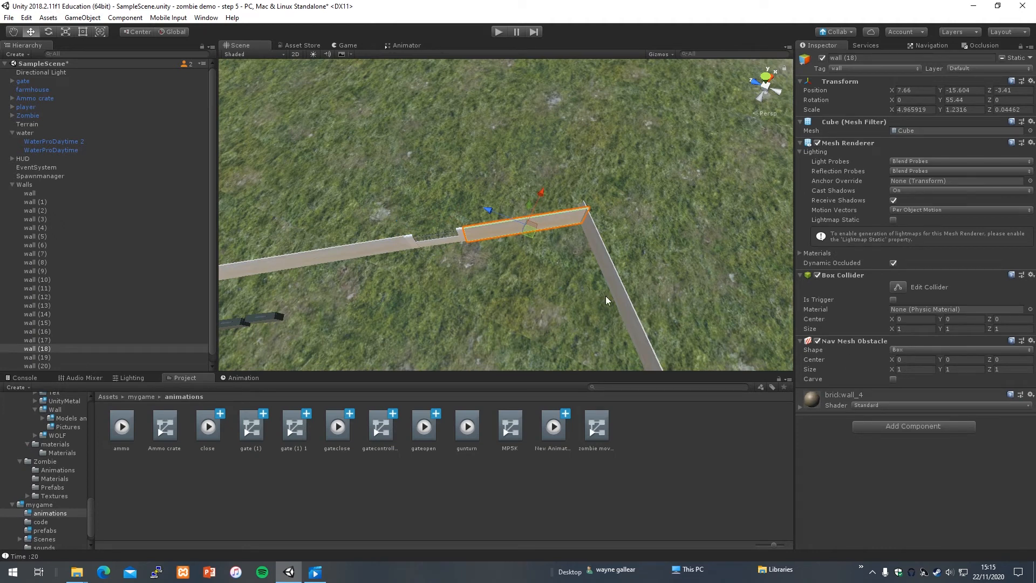
left_click(430, 240)
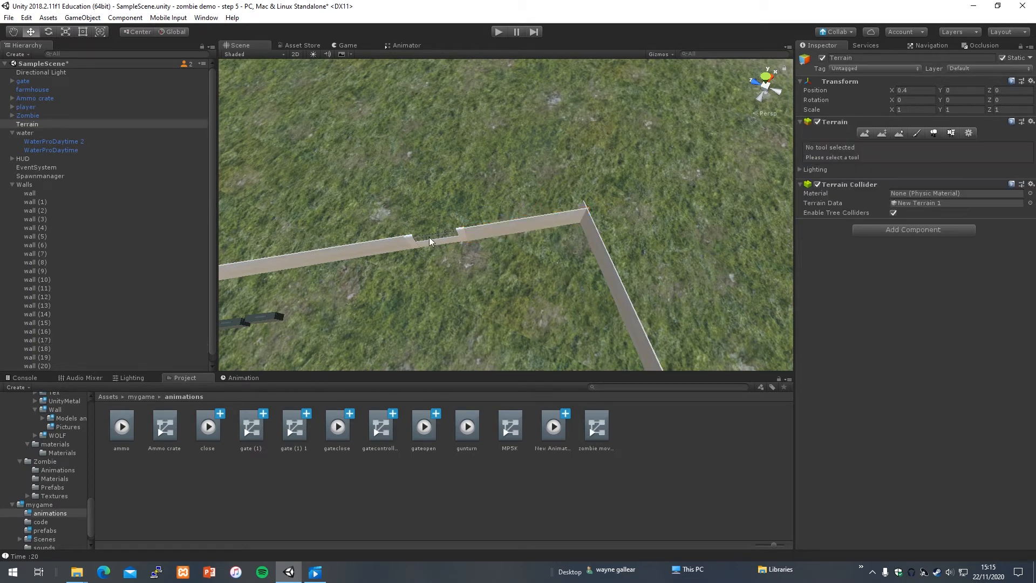
left_click(30, 83)
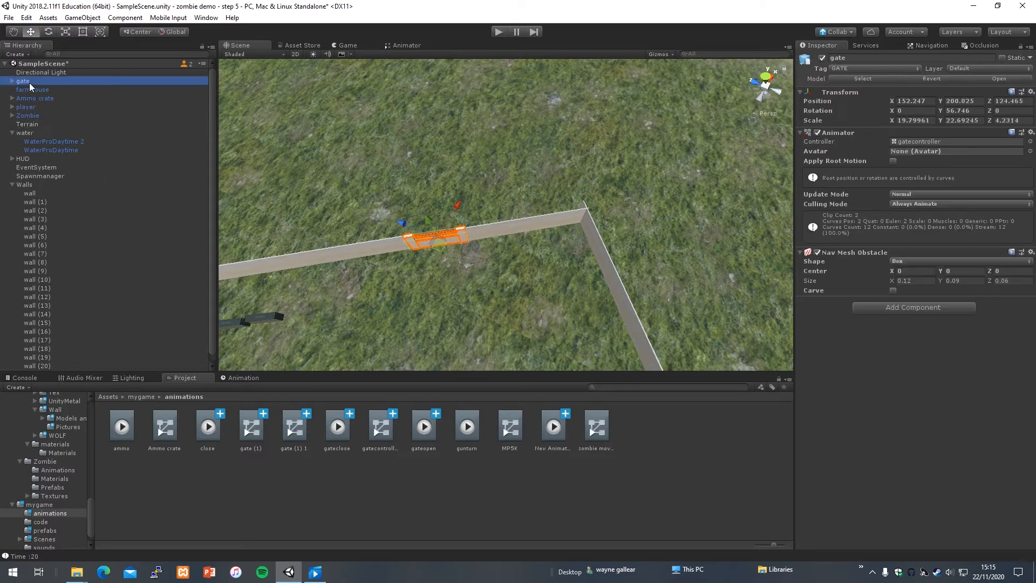
left_click(443, 330)
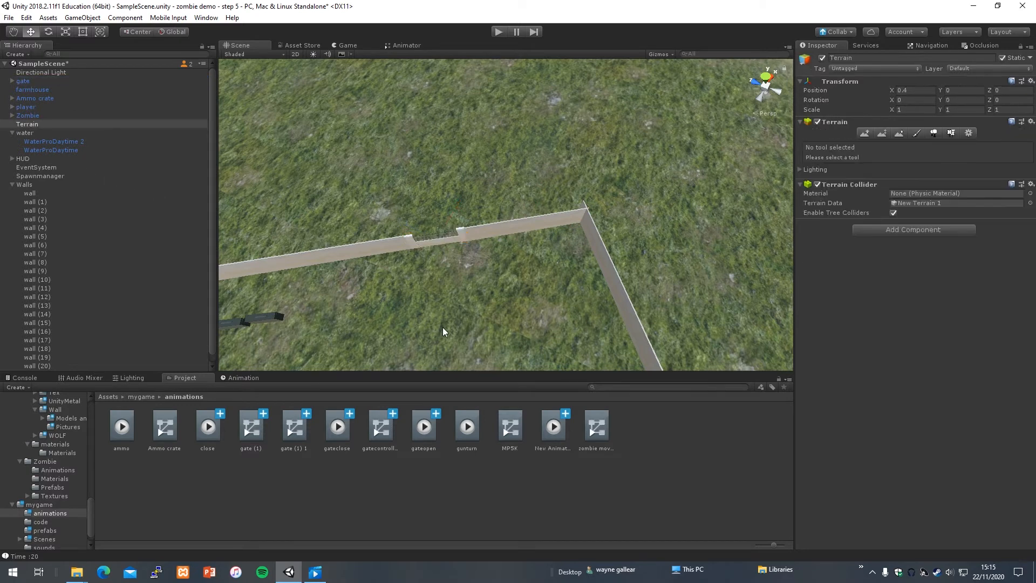
- Play-test the game by walking the player towards the gate opening and along the adjoining walls
left_click(499, 32)
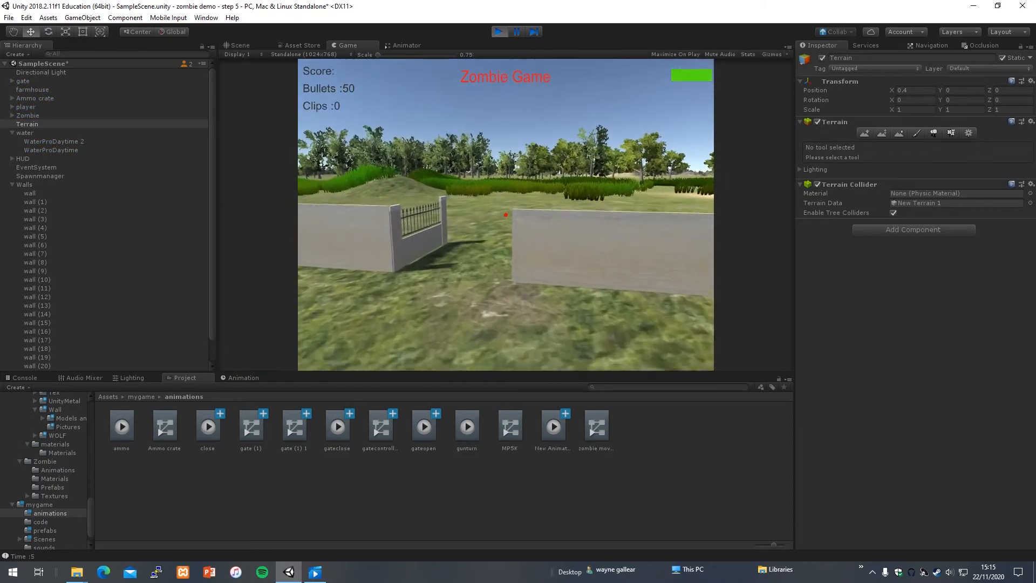
key("w")
key("w")
key("w")
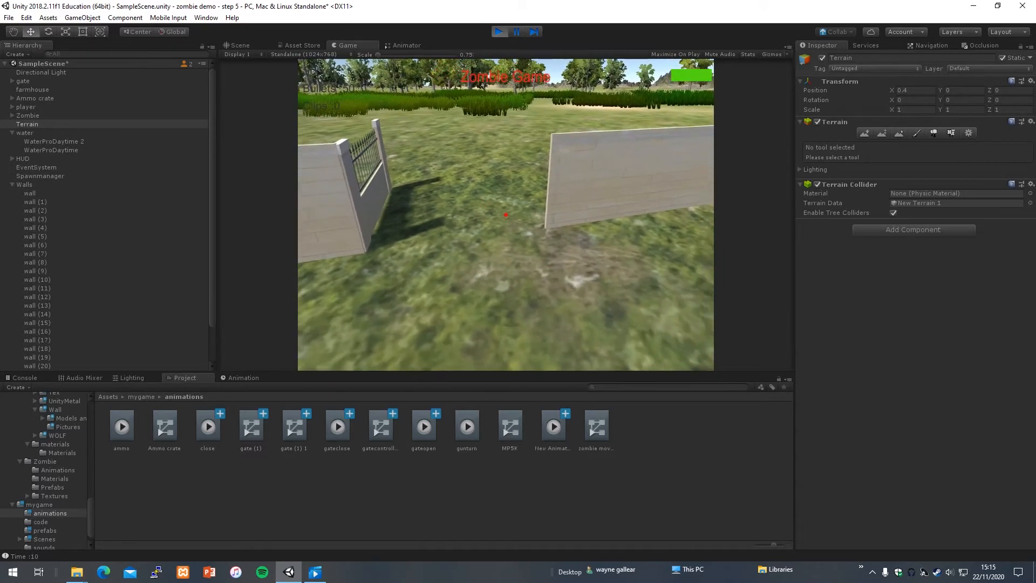
key("w")
key("s")
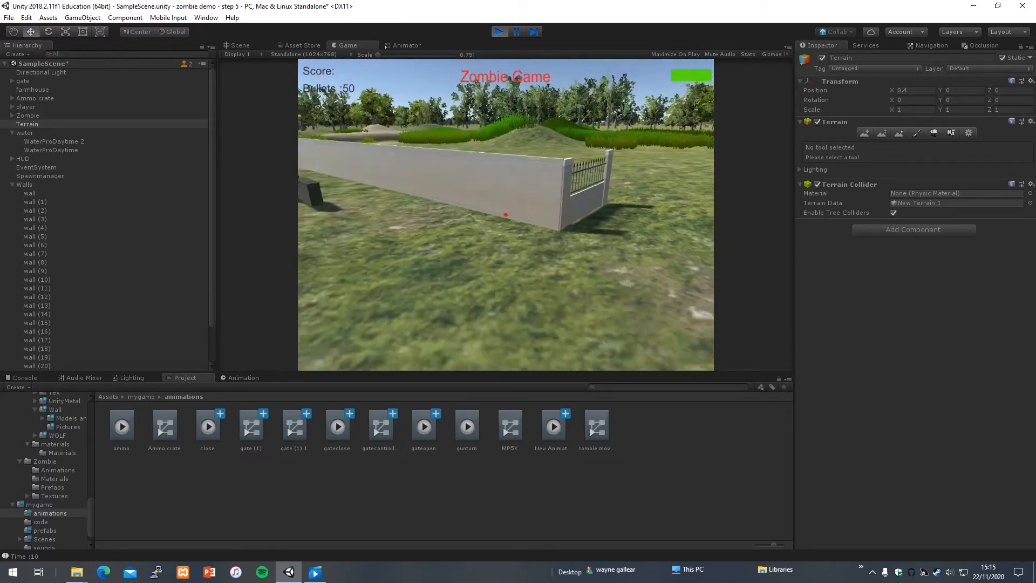
key("Escape")
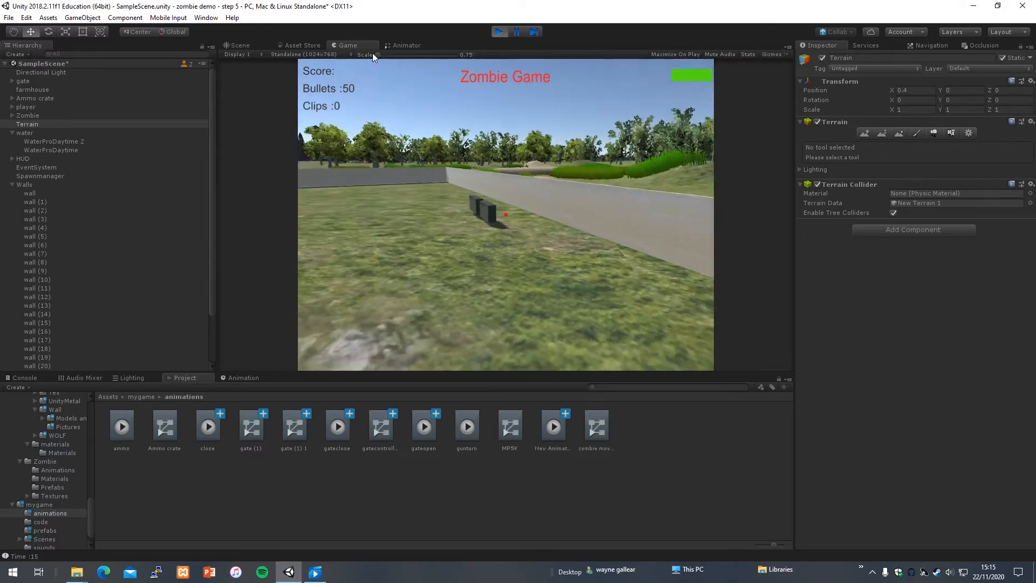
left_click(499, 31)
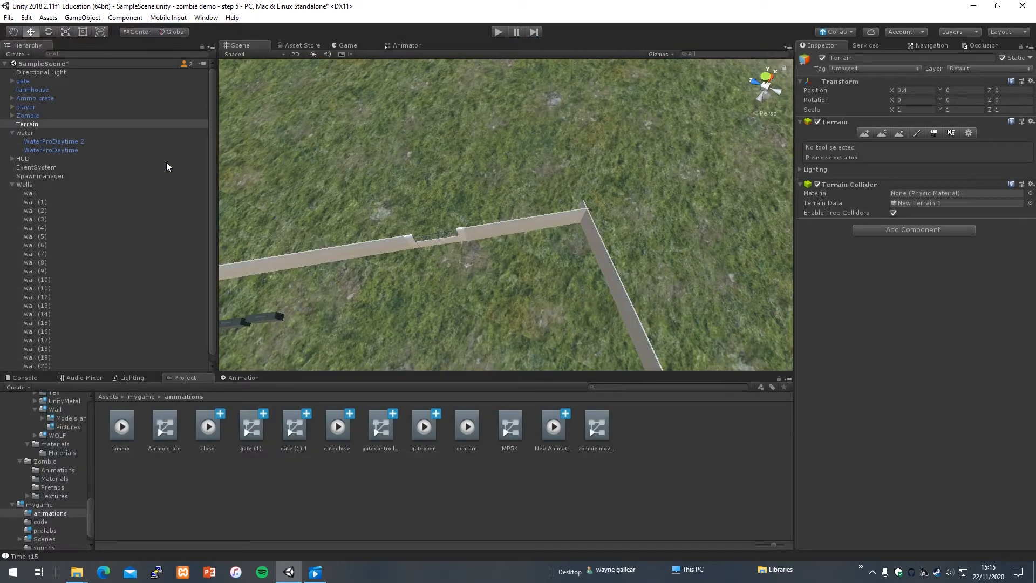
- Review the gate's components and the navigation Bake, Object, Agents and Areas settings
left_click(23, 81)
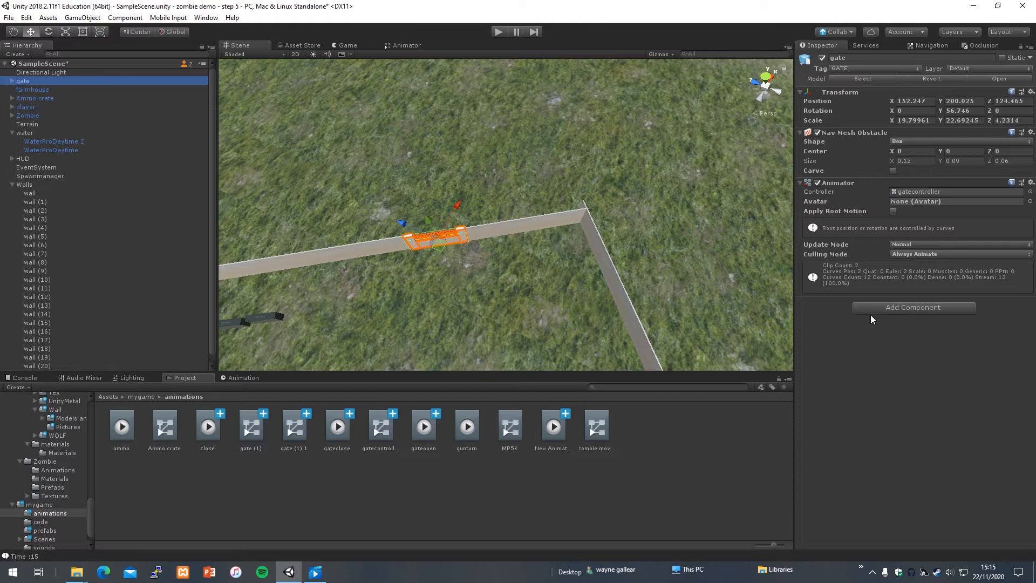
left_click(931, 47)
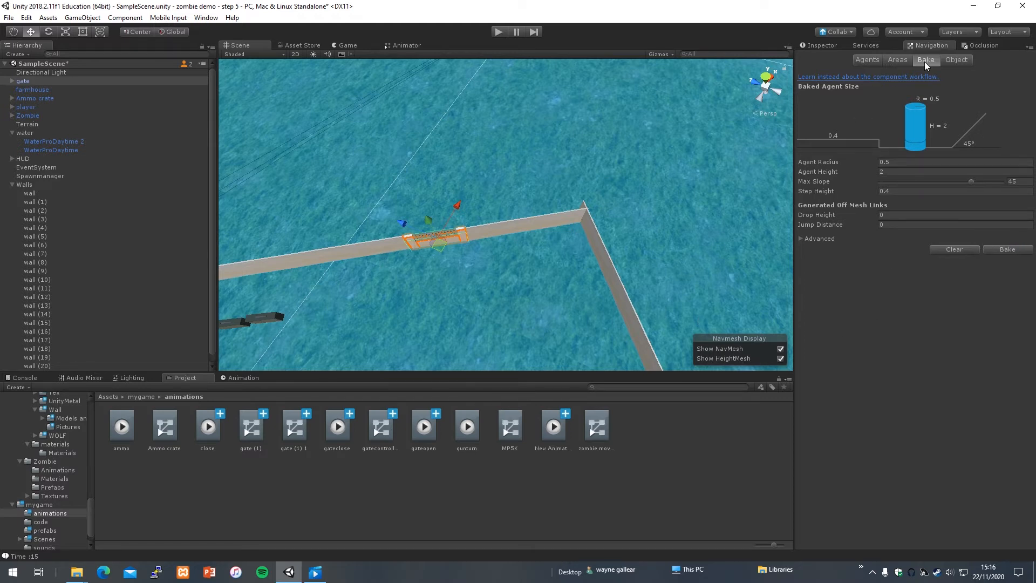
left_click(943, 58)
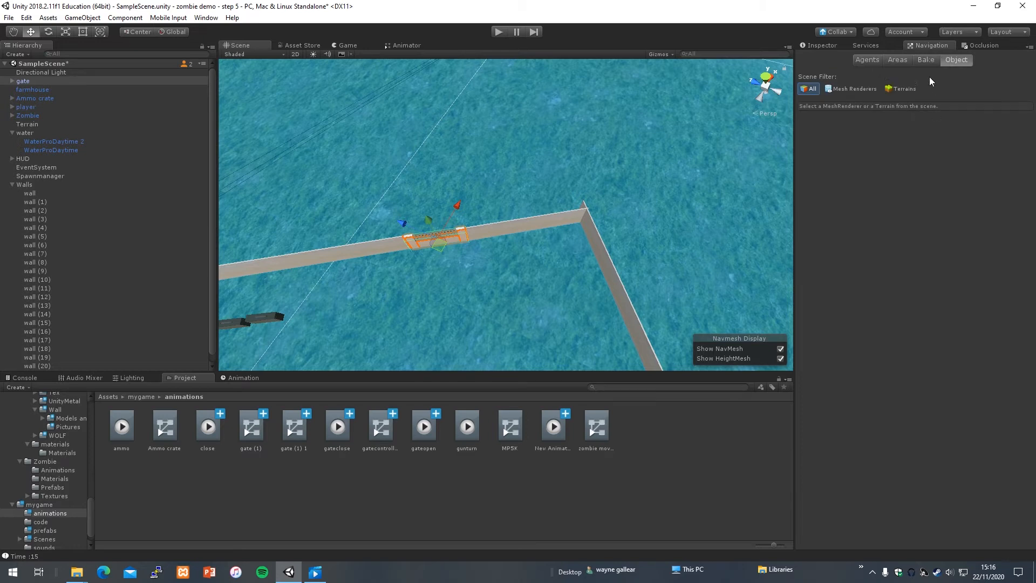
left_click(875, 59)
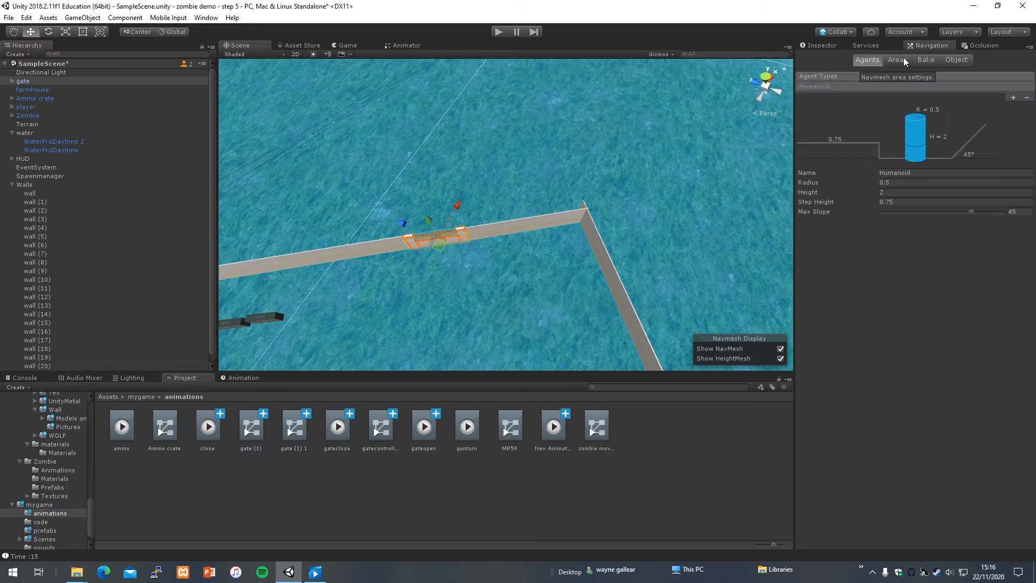
left_click(903, 61)
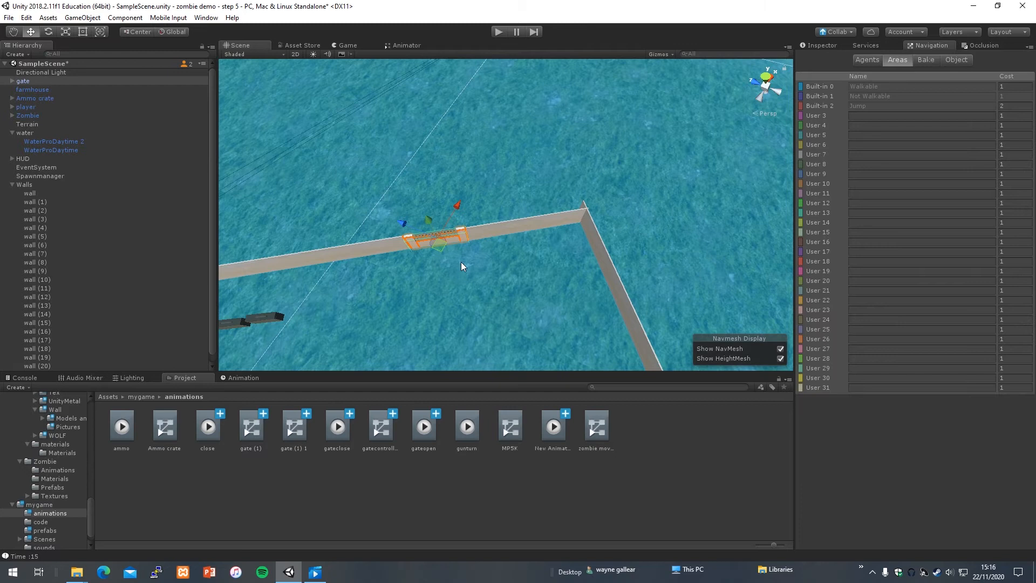
left_click(31, 80)
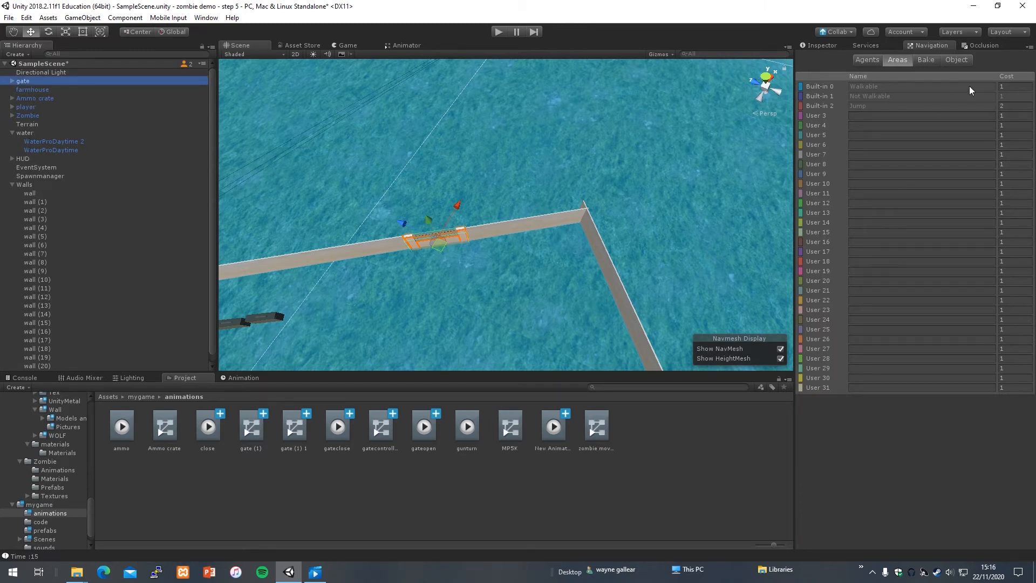
left_click(966, 60)
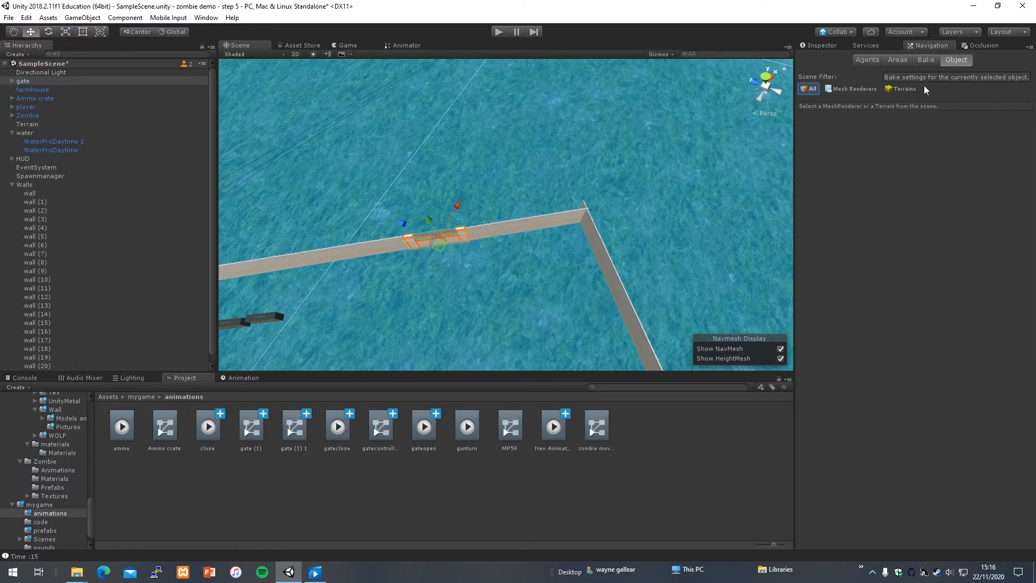
- Examine the adjacent wall's navigation settings, the agent settings and the shape options of the gate's Nav Mesh Obstacle
left_click(498, 227)
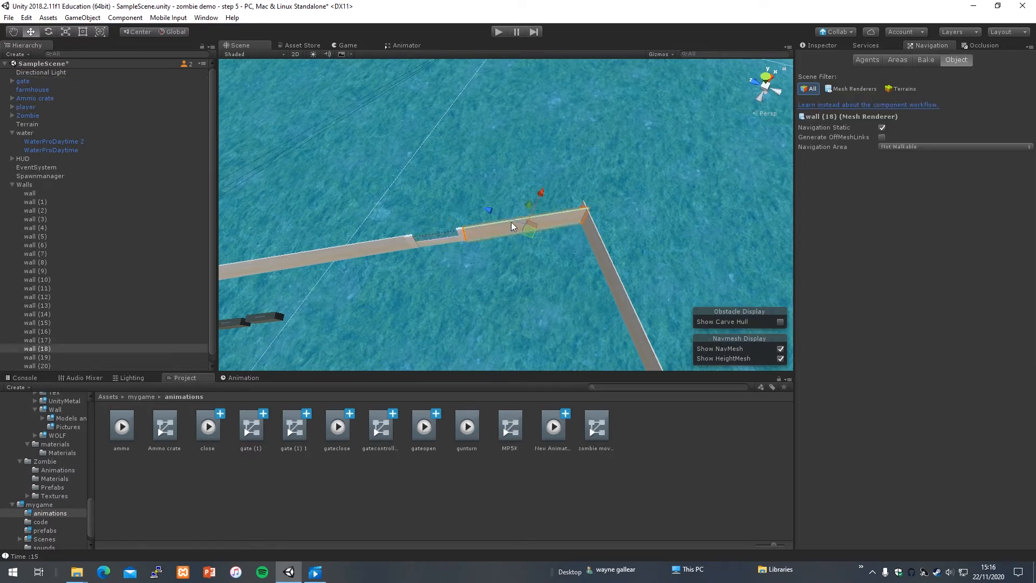
left_click(457, 231)
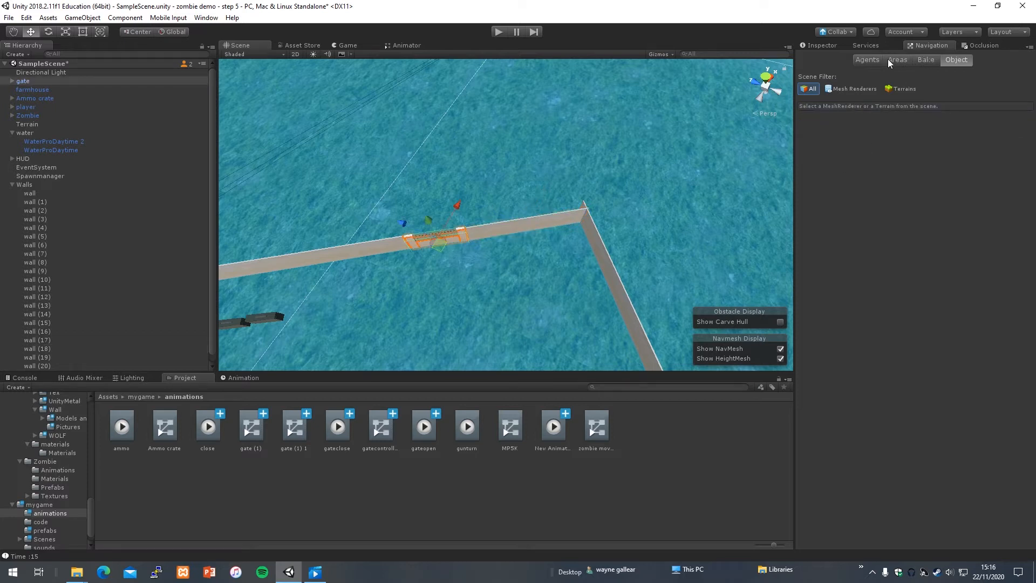
left_click(866, 60)
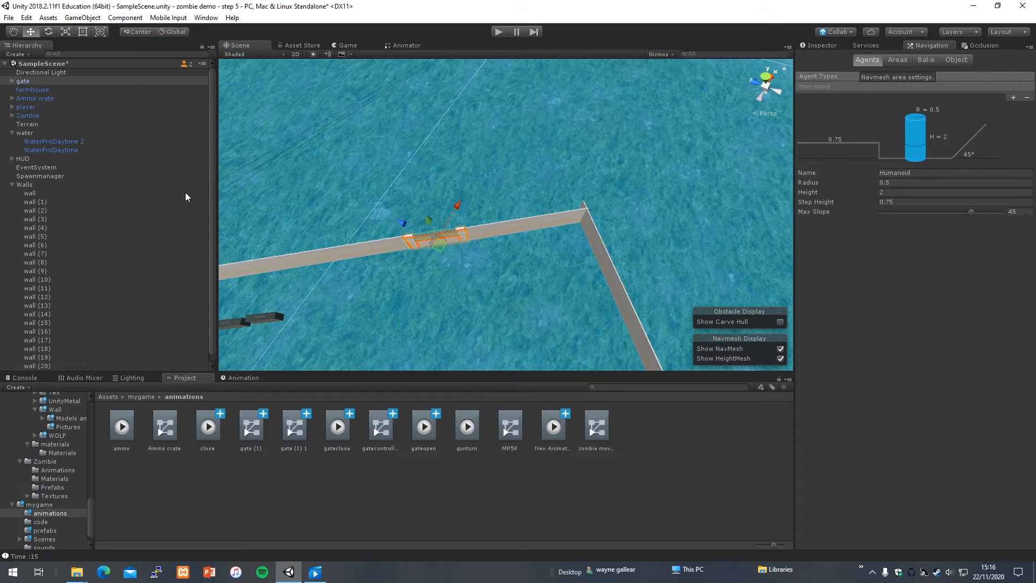
left_click(24, 82)
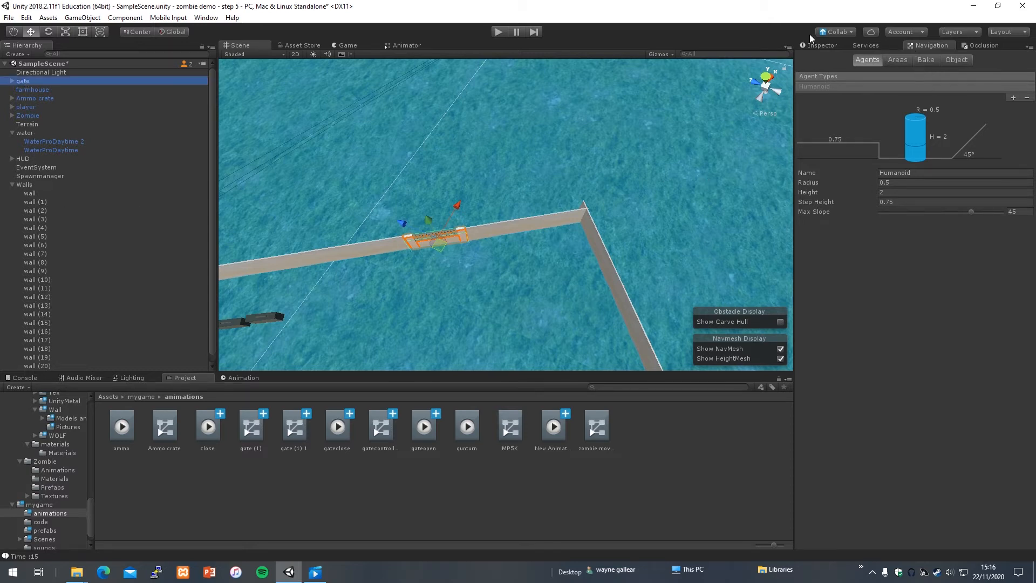
left_click(822, 45)
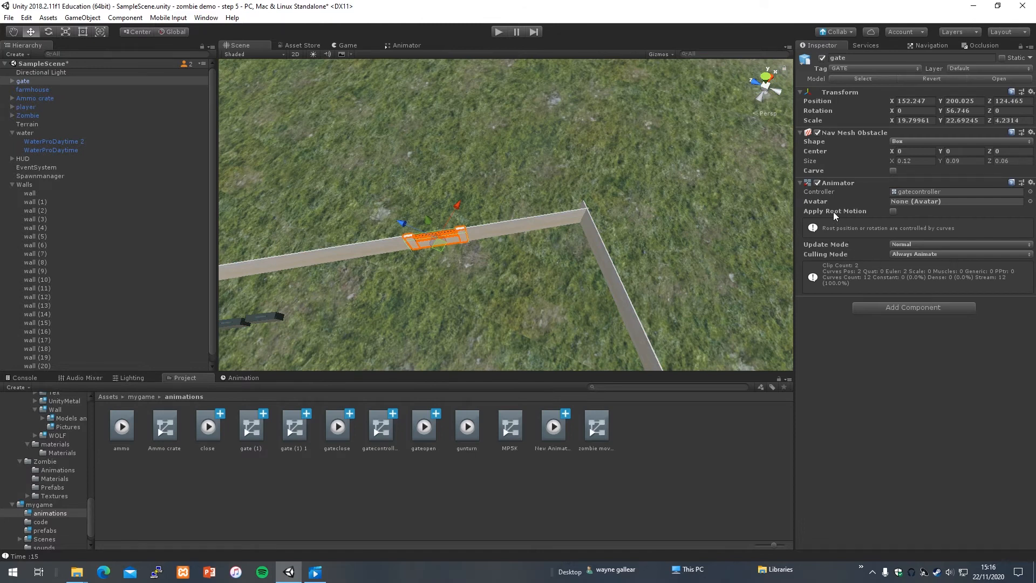
left_click(916, 138)
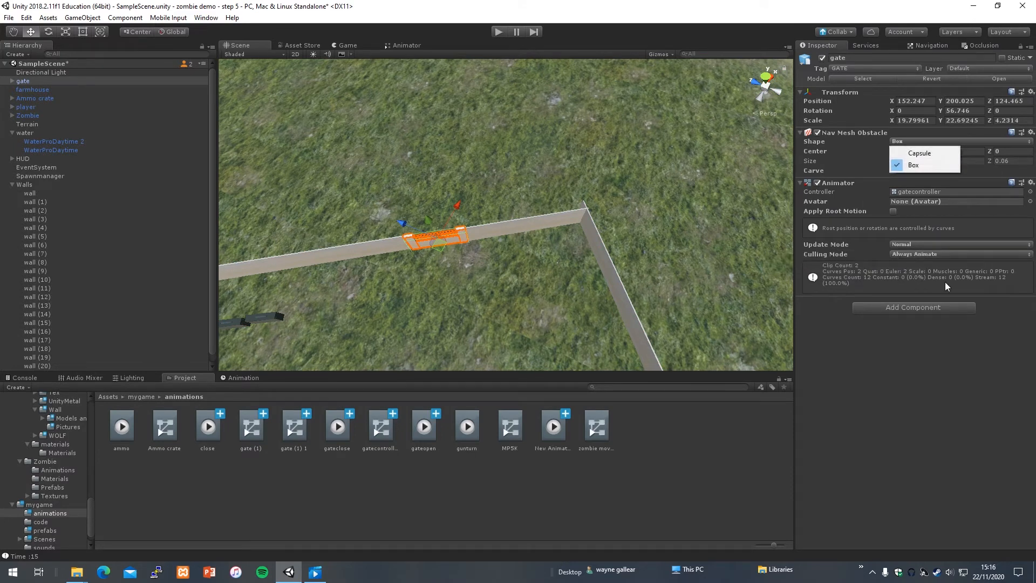
left_click(945, 429)
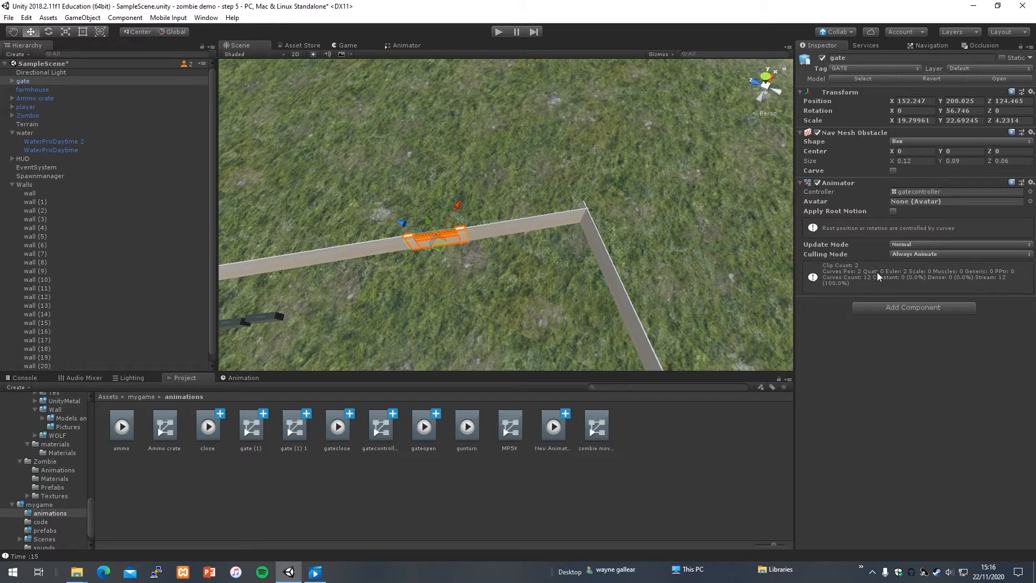
- Compare the navigation object settings of the wall beside the gate with those of the gate
left_click(925, 44)
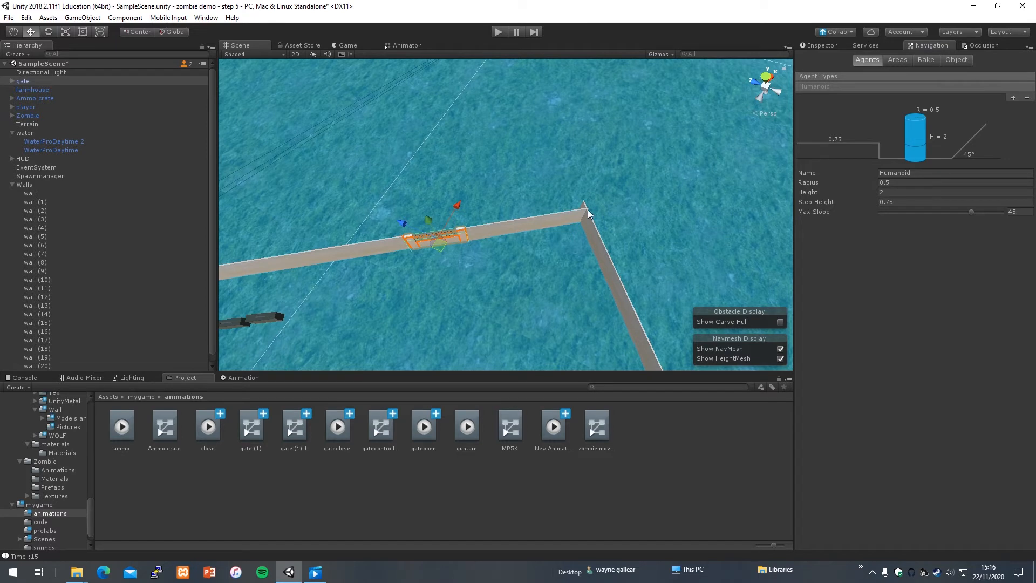
left_click(522, 224)
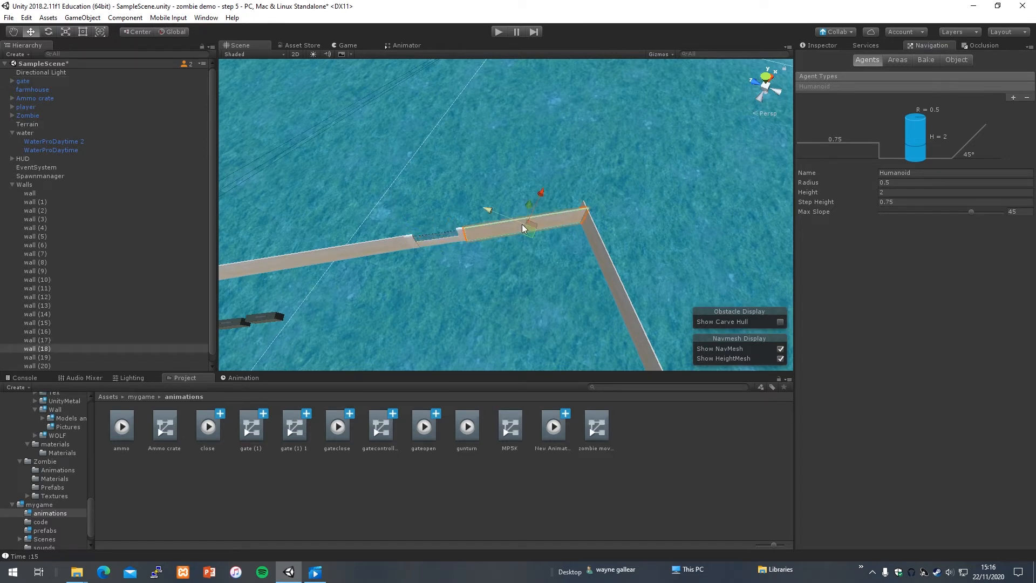
left_click(956, 59)
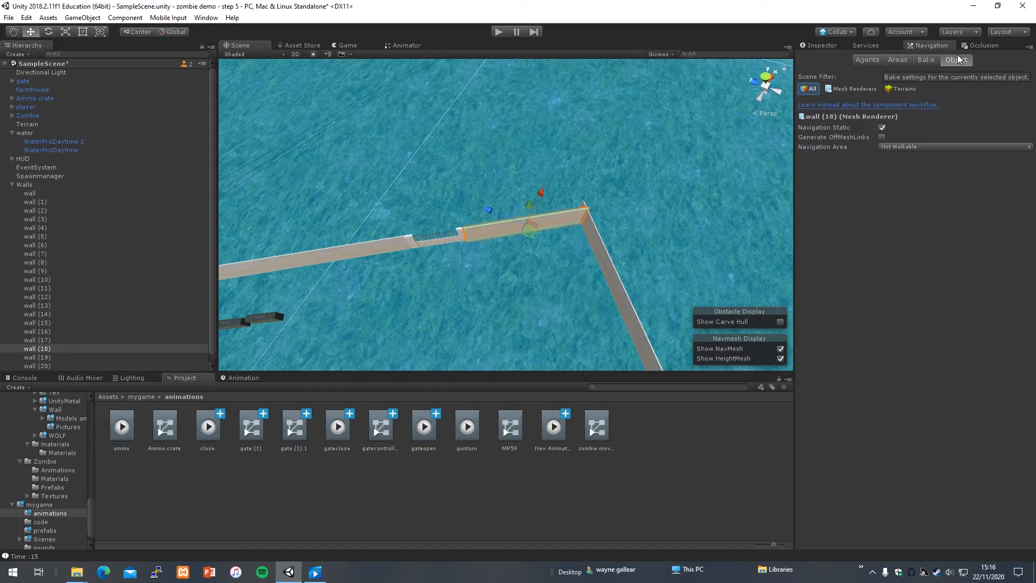
left_click(461, 241)
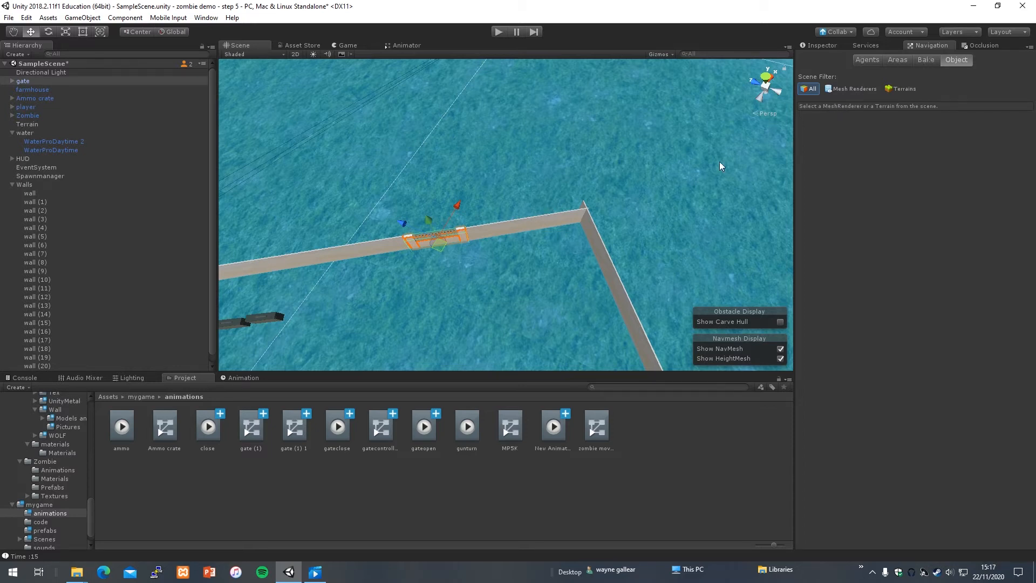
- Rebake the navigation mesh with the existing bake settings and inspect its coverage around the gate
left_click(923, 61)
left_click(1018, 241)
left_click(1005, 330)
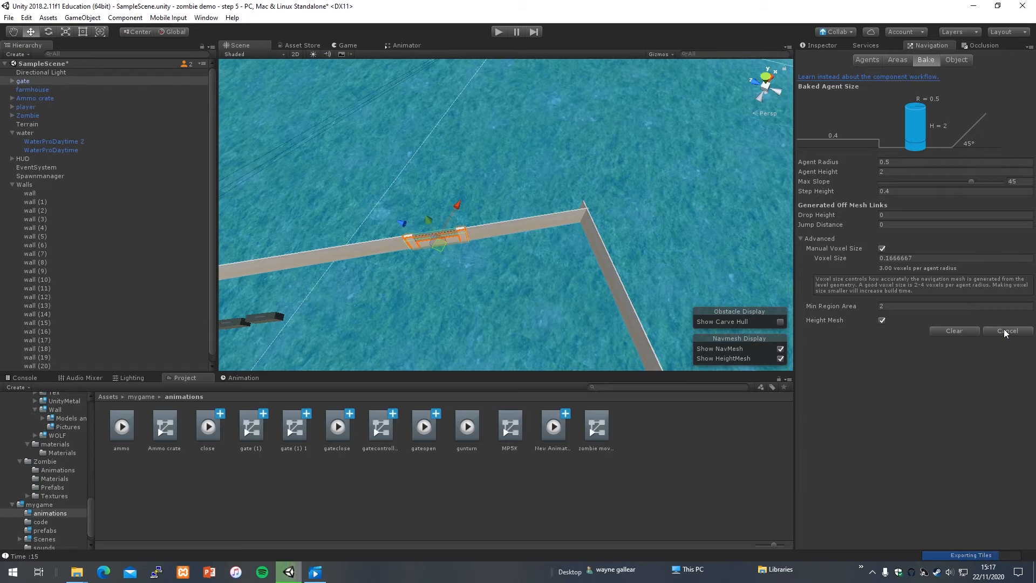
mouse_move(508, 279)
right_mouse_down()
mouse_move(439, 261)
mouse_move(464, 278)
mouse_move(465, 324)
mouse_move(548, 319)
mouse_move(478, 314)
mouse_move(273, 242)
mouse_move(469, 338)
mouse_move(484, 327)
mouse_move(460, 335)
mouse_move(503, 293)
mouse_move(515, 301)
mouse_move(509, 351)
mouse_move(504, 267)
right_mouse_up()
right_click_drag(832, 223, 518, 296)
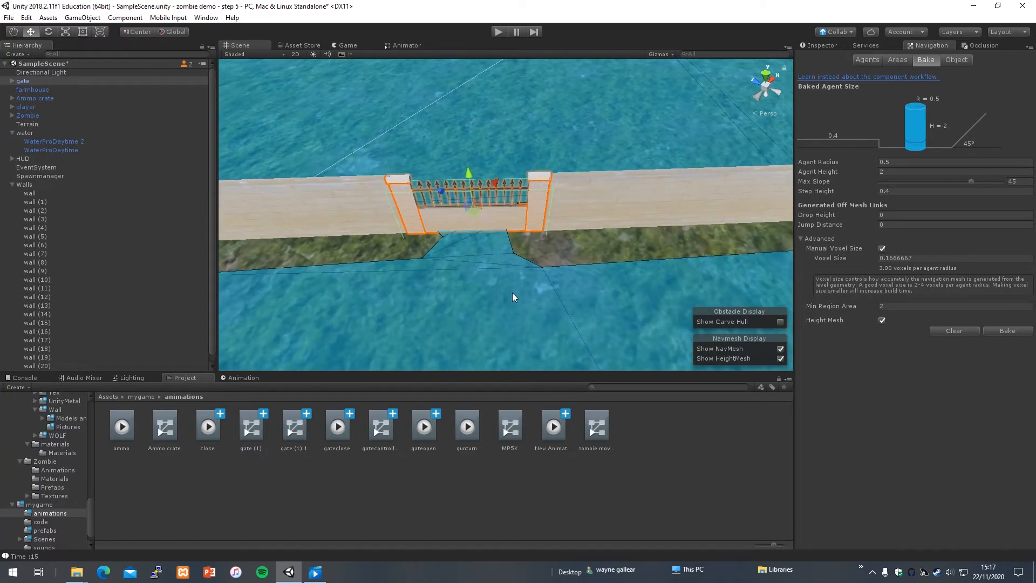
left_click(514, 320)
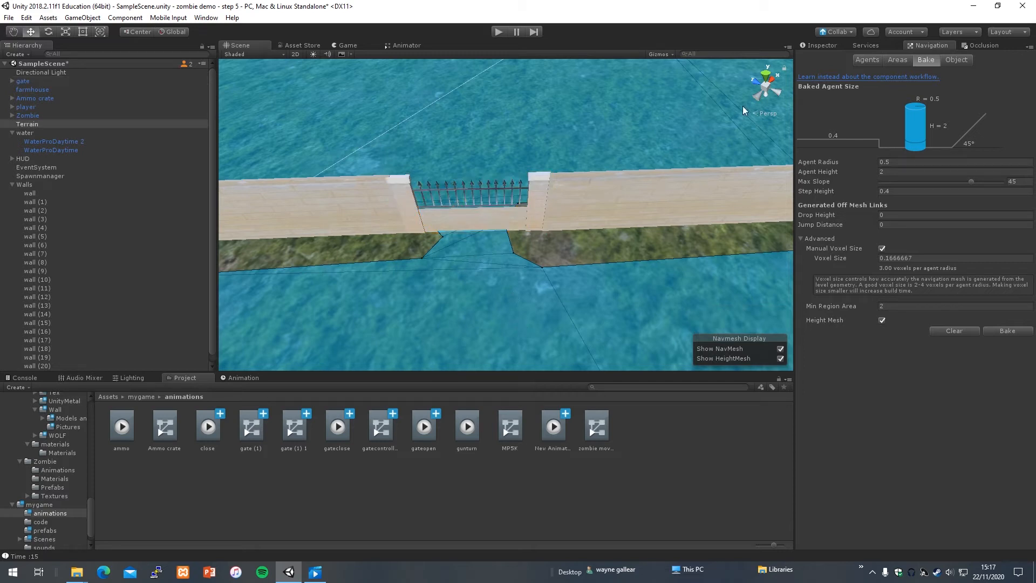
- Add a Box Collider component to the gate
left_click(824, 45)
scroll(600, 178, "down", 6)
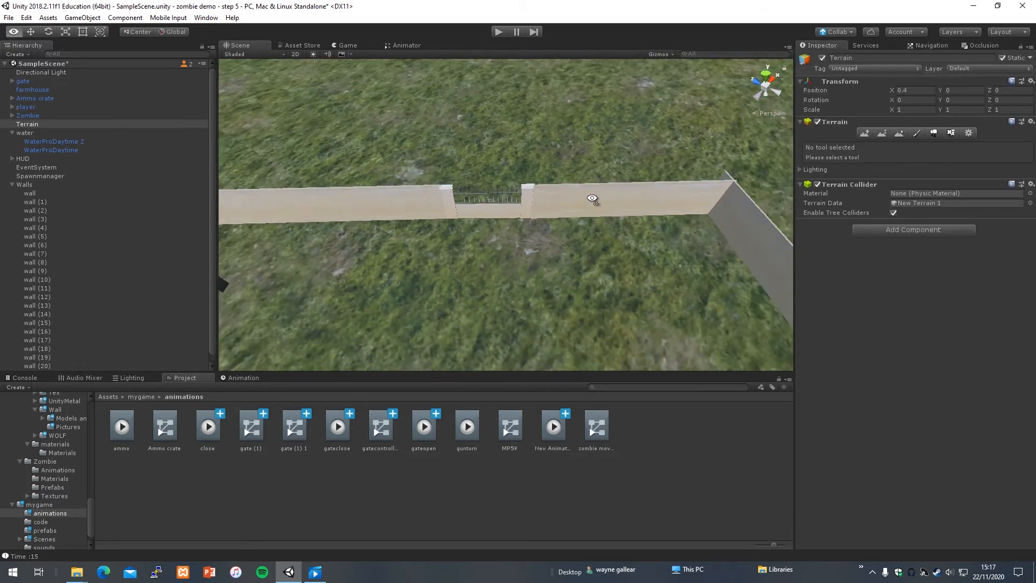
left_click(521, 211)
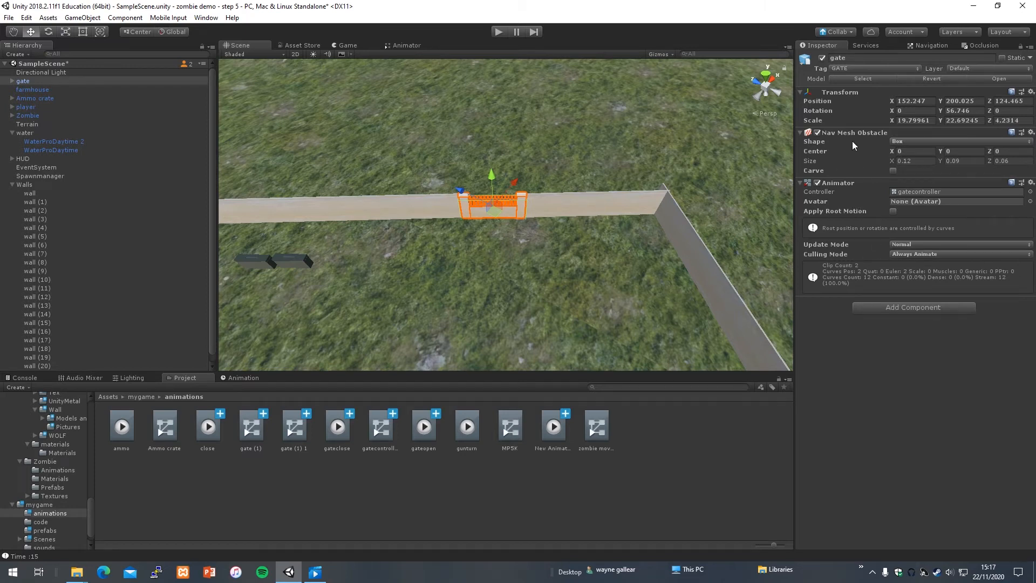
left_click(905, 308)
type("box")
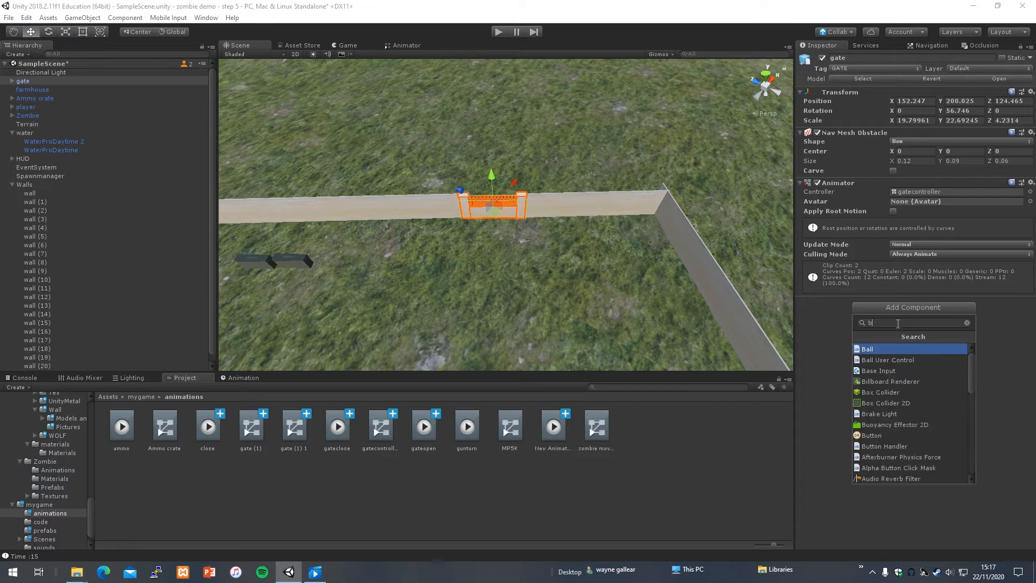
left_click(894, 349)
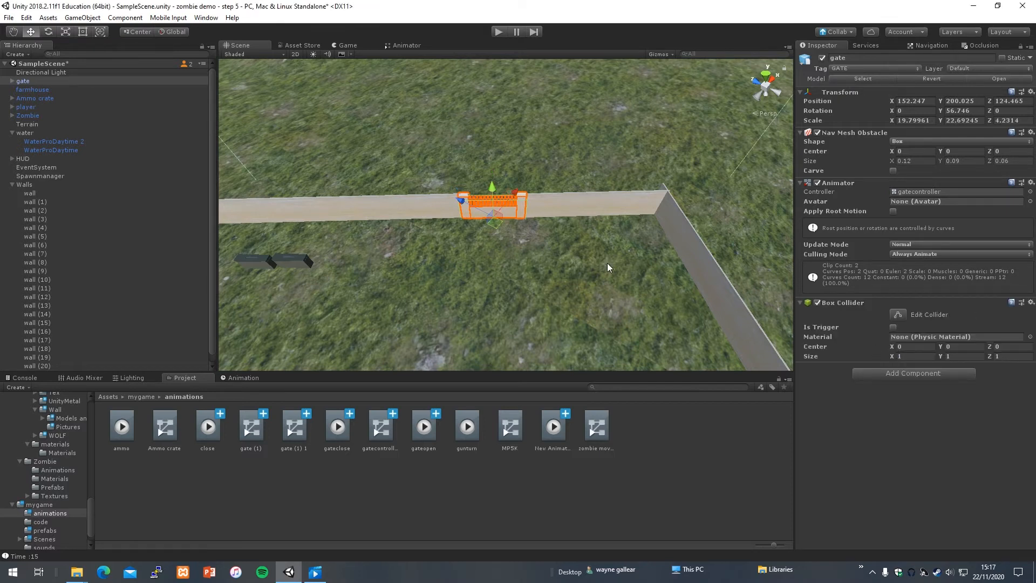
mouse_move(613, 265)
left_mouse_down("alt")
mouse_move(617, 250)
mouse_move(614, 268)
left_mouse_up("alt")
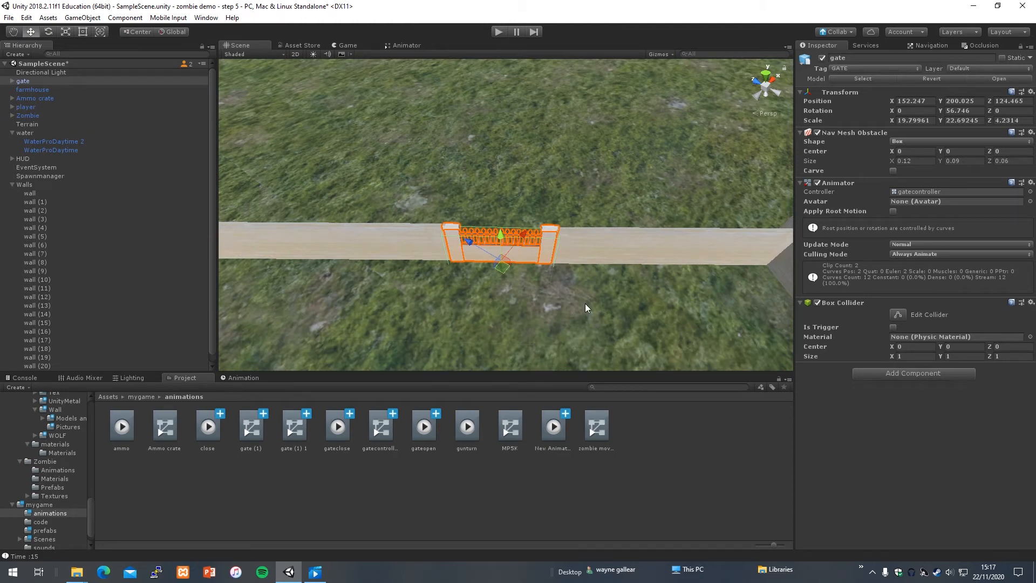
- Examine the states and transitions of the gate's Animator controller, including the default Entry transition and the open and close conditions
left_click(591, 328)
key("s")
right_click_drag(596, 311, 590, 305)
key("w")
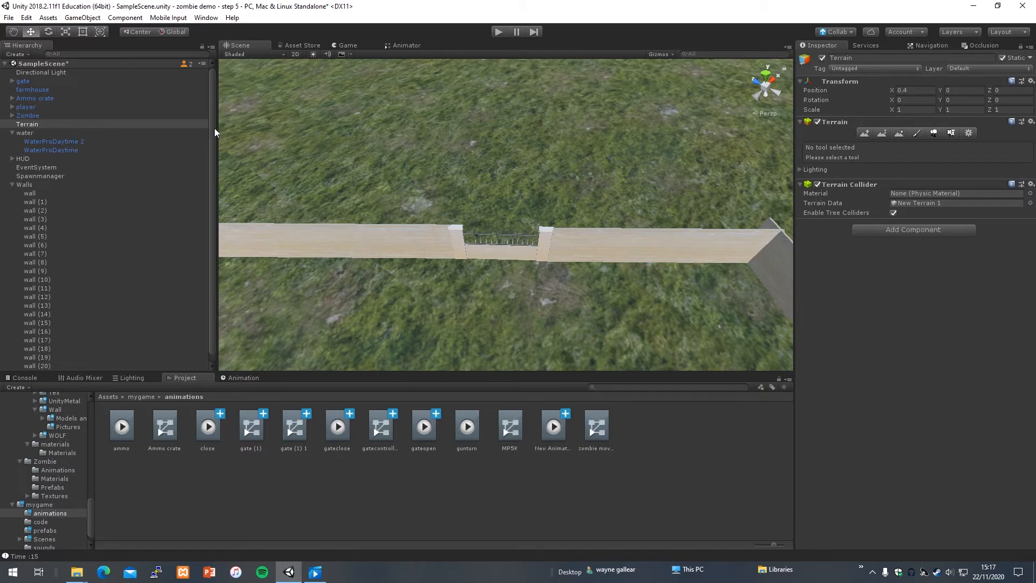
left_click(30, 82)
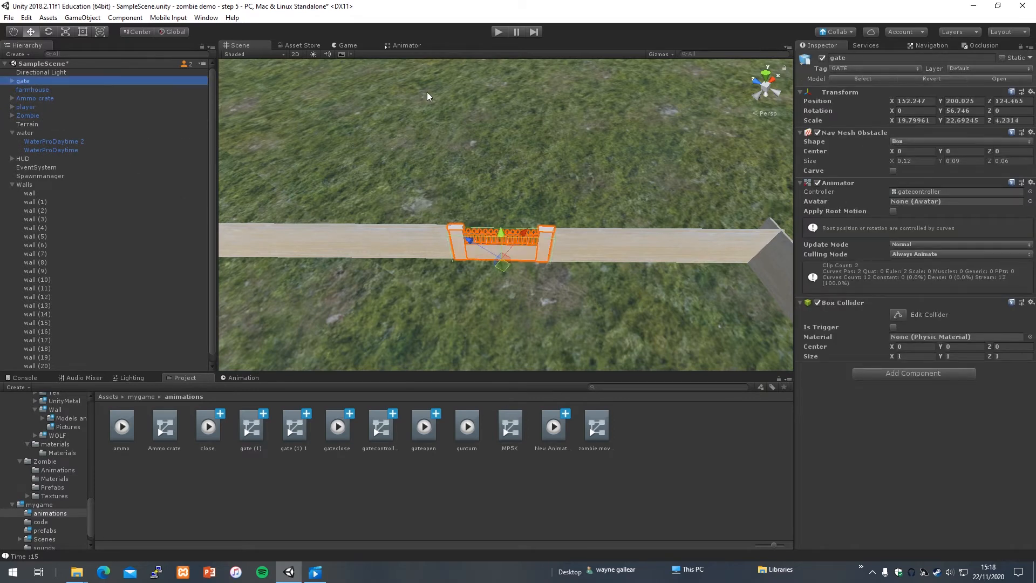
left_click(406, 45)
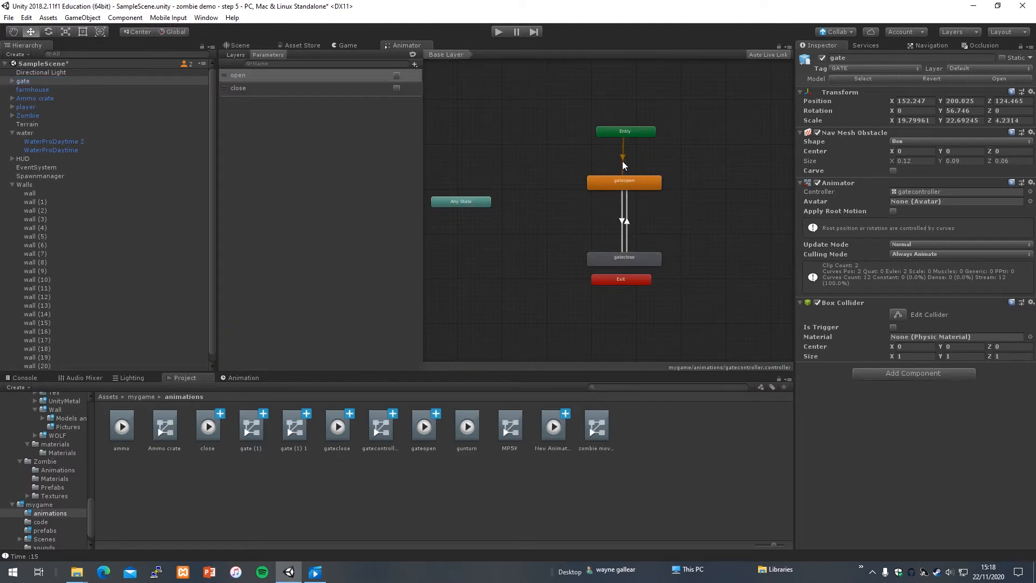
left_click(629, 186)
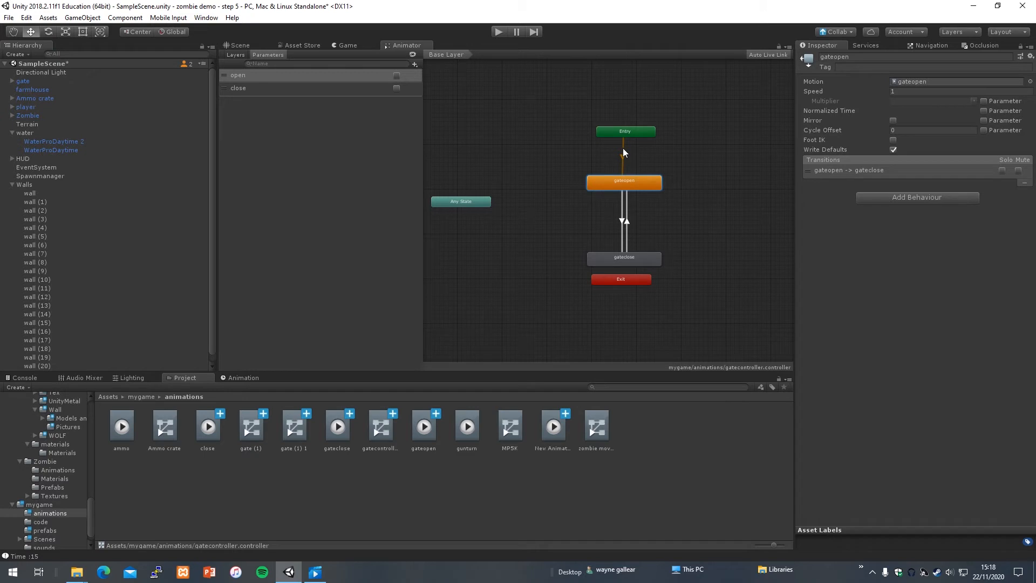
left_click(623, 149)
left_click(633, 182)
left_click(623, 150)
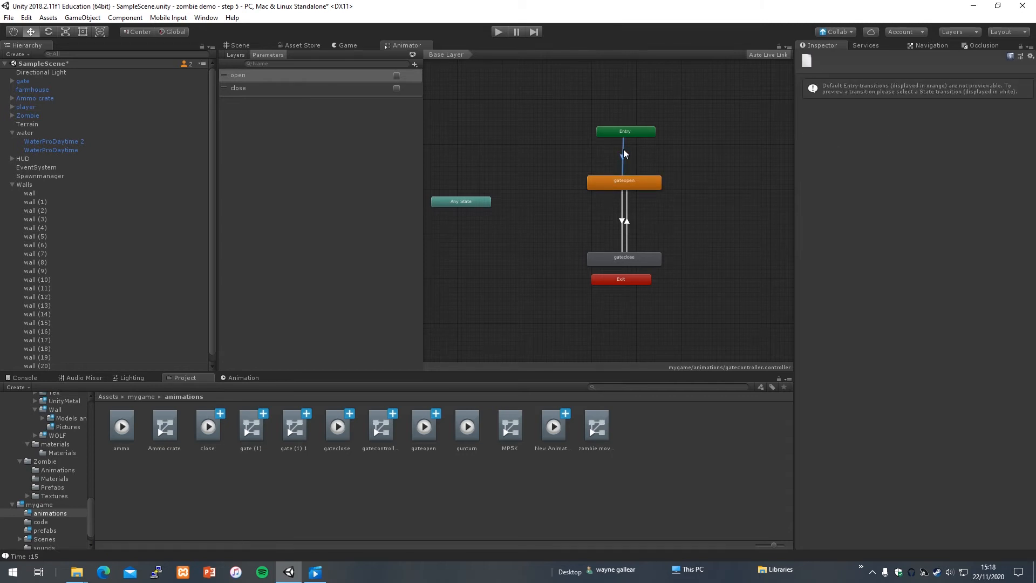
left_click(627, 189)
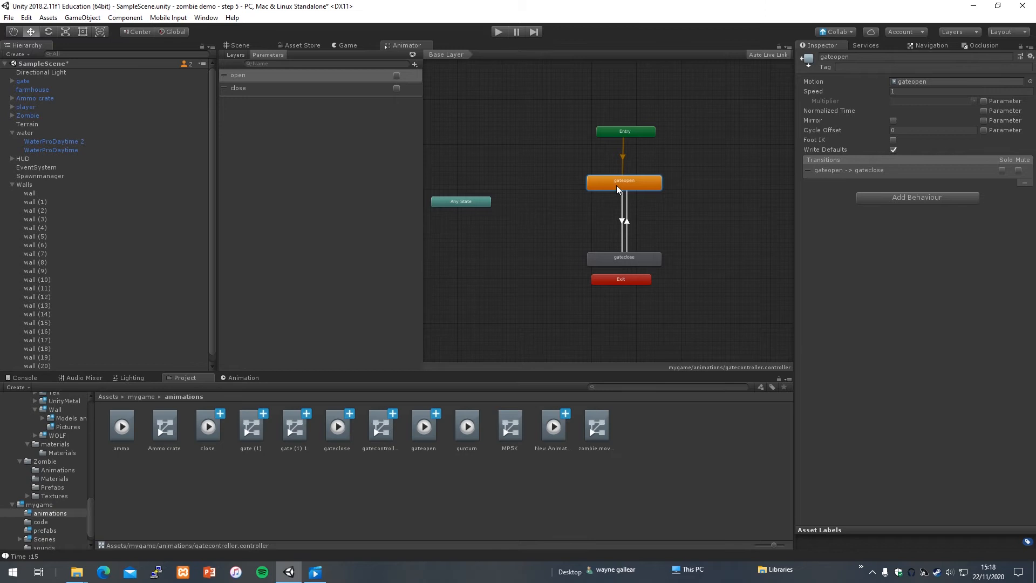
left_click_drag(643, 264, 638, 261)
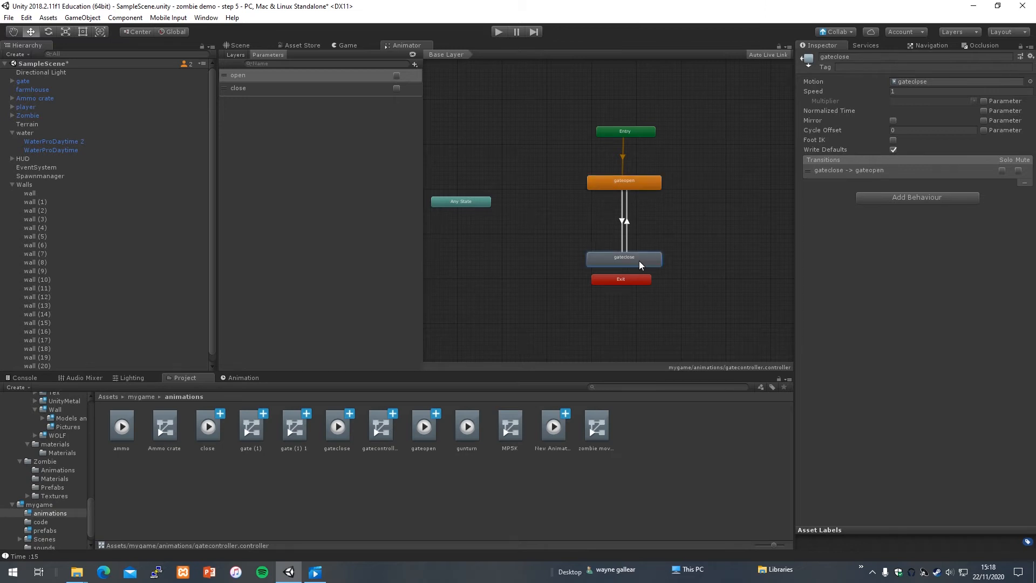
left_click(619, 216)
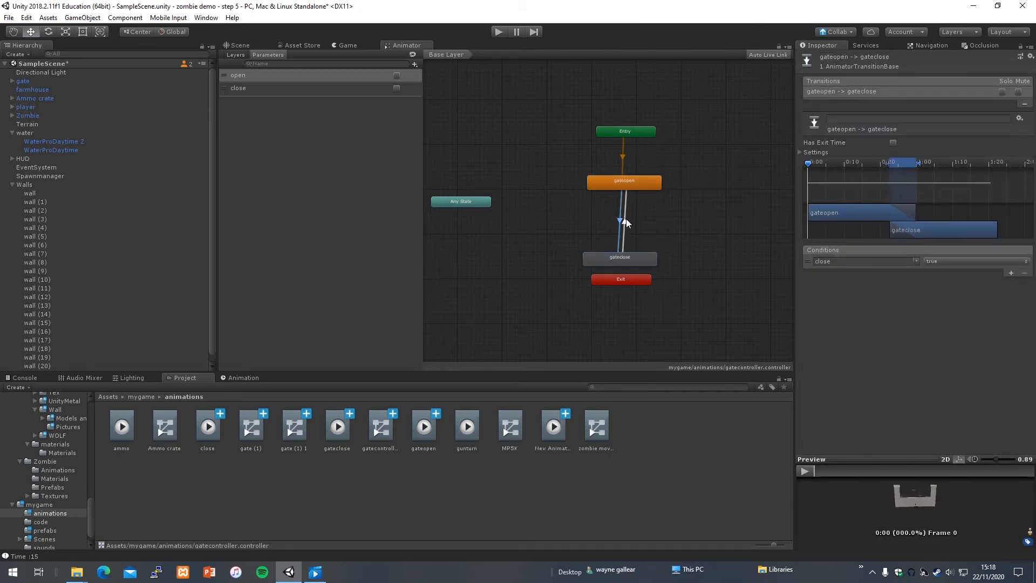
left_click(624, 221)
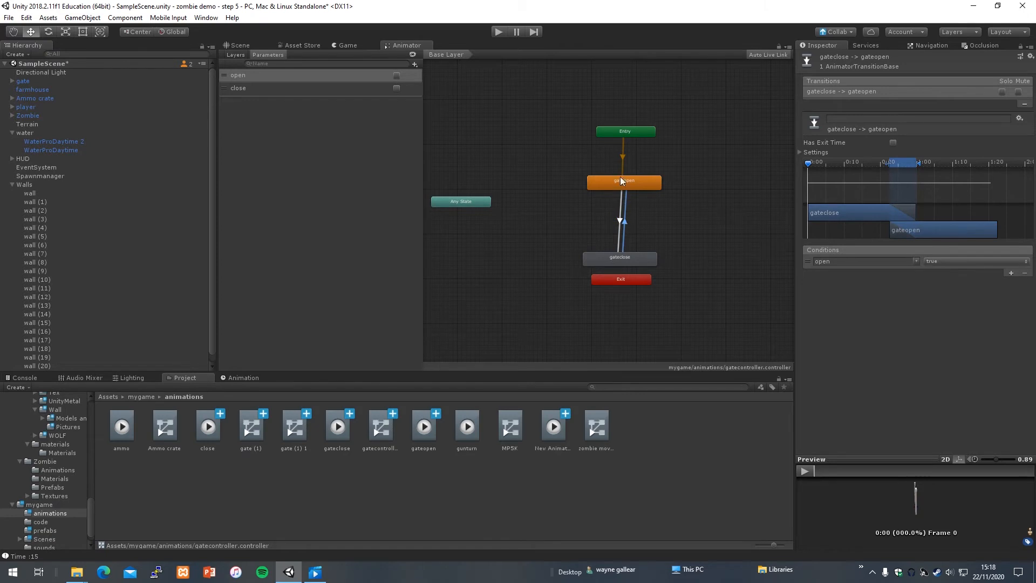
left_click(623, 163)
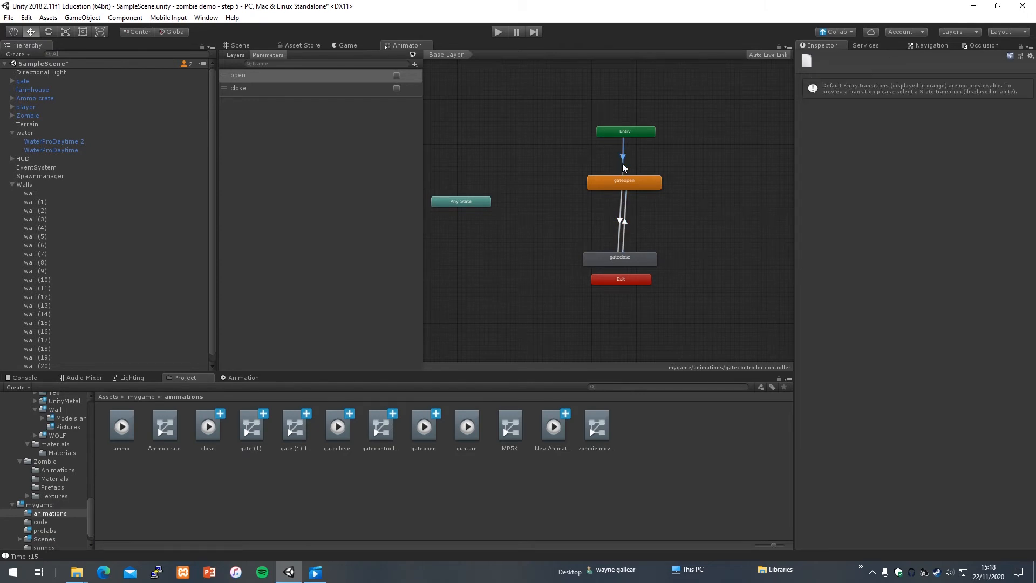
left_click(626, 182)
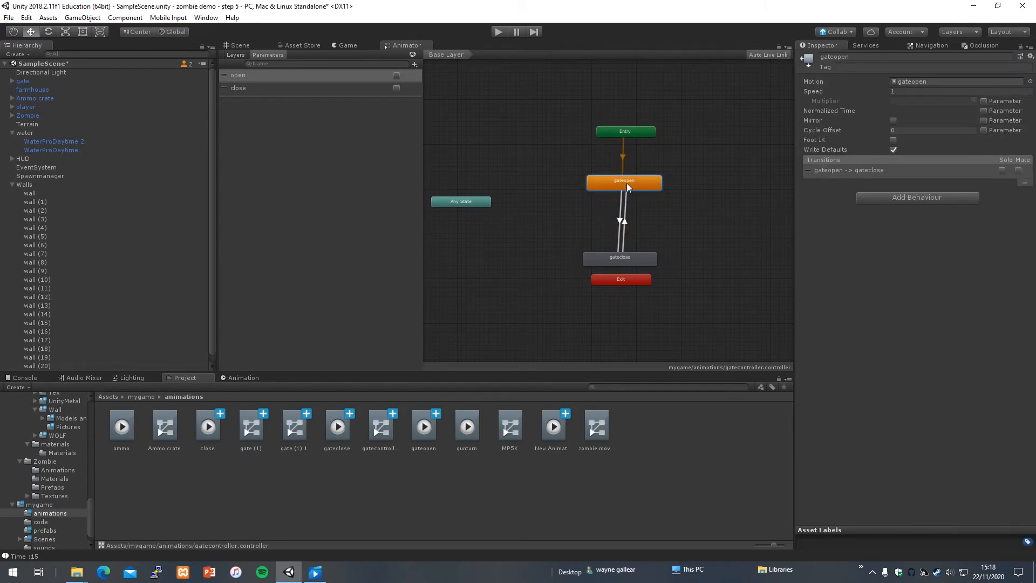
- Place the gateopen and gateclose states side by side and check the Entry-to-gateopen transition for editing options
left_click_drag(626, 183, 497, 260)
left_click_drag(592, 260, 668, 254)
left_click_drag(510, 261, 526, 254)
left_click(564, 195)
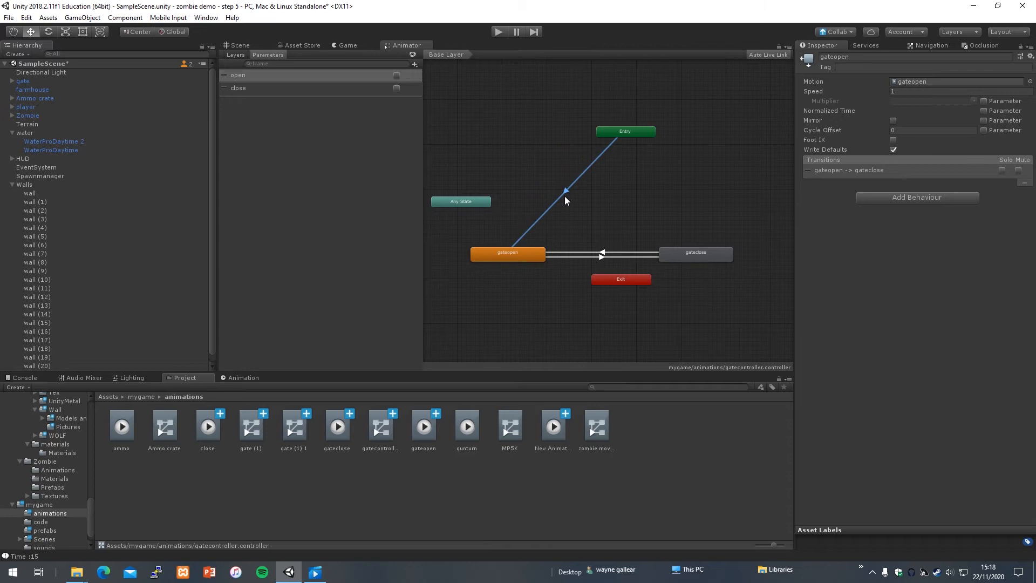
right_click(565, 194)
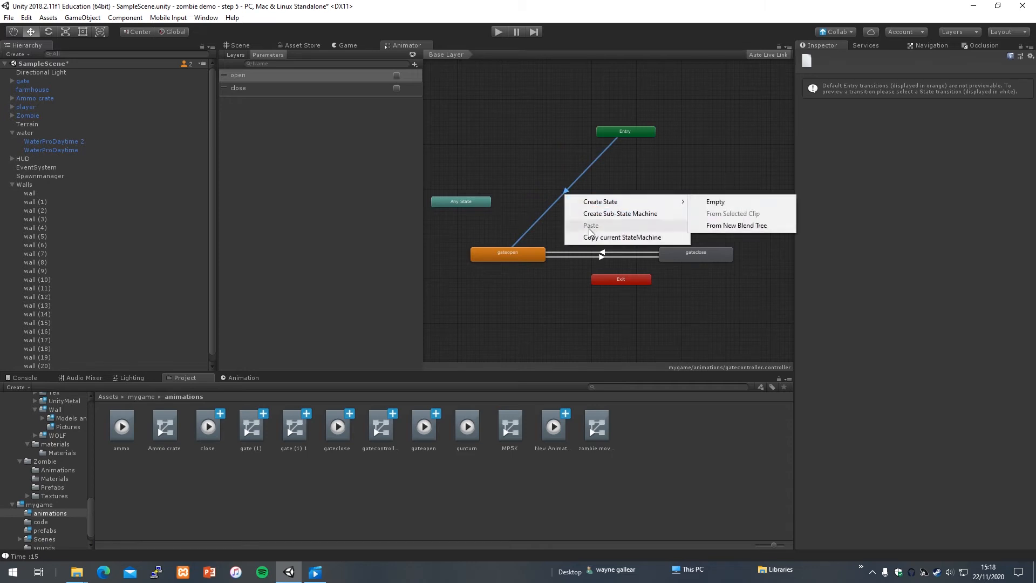
left_click(562, 189)
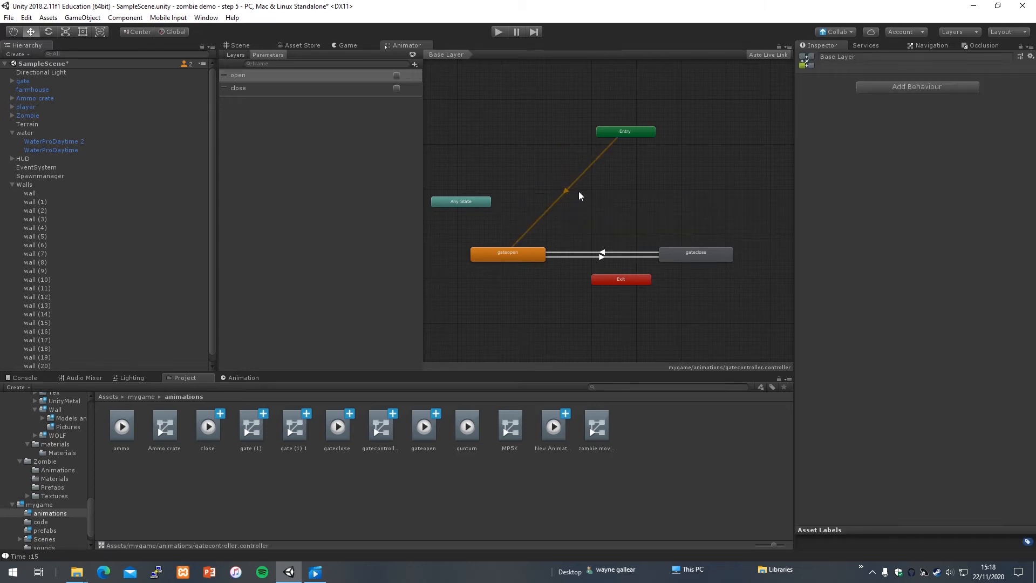
- Try adding a transition from Entry to gateclose and look for a way to change the default Entry transition
right_click(646, 133)
left_click(690, 141)
left_click(683, 255)
left_click(574, 184)
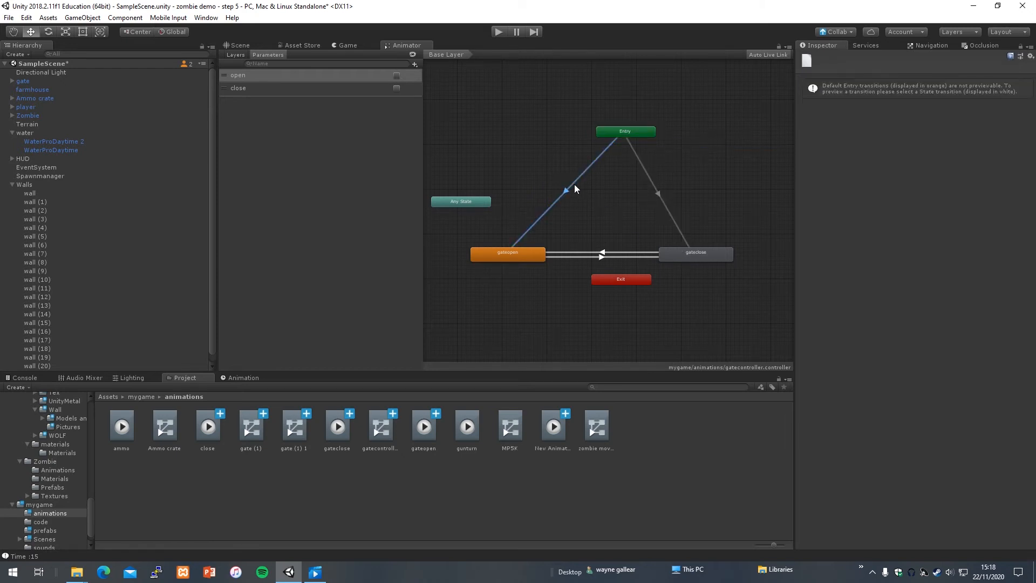
right_click(580, 180)
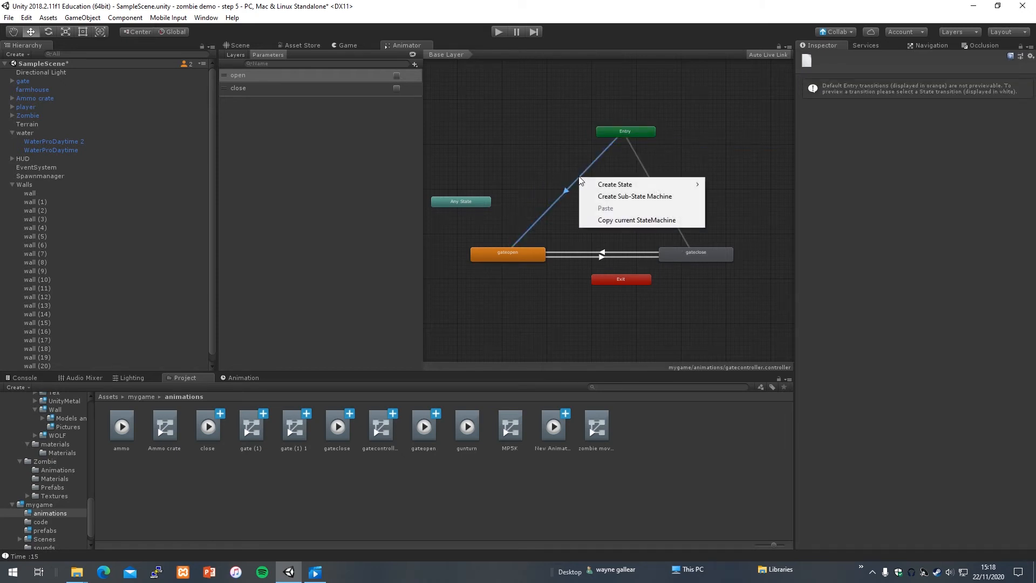
left_click(548, 222)
left_click(643, 174)
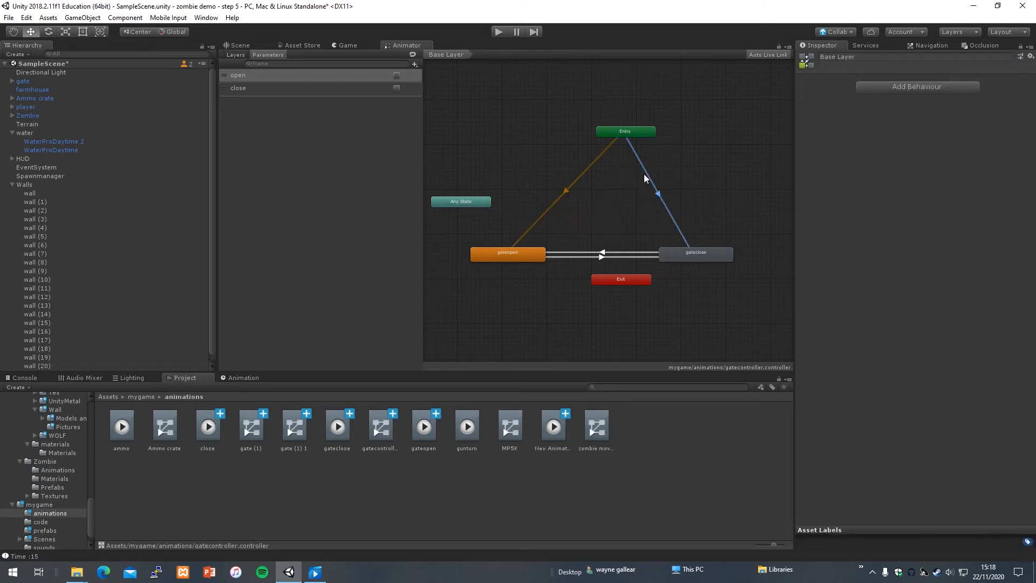
- Delete both gate states and re-add the gateclose clip first, as the default state, with the gateopen clip below it
left_click(536, 254)
key("Delete")
left_click(693, 256)
key("Delete")
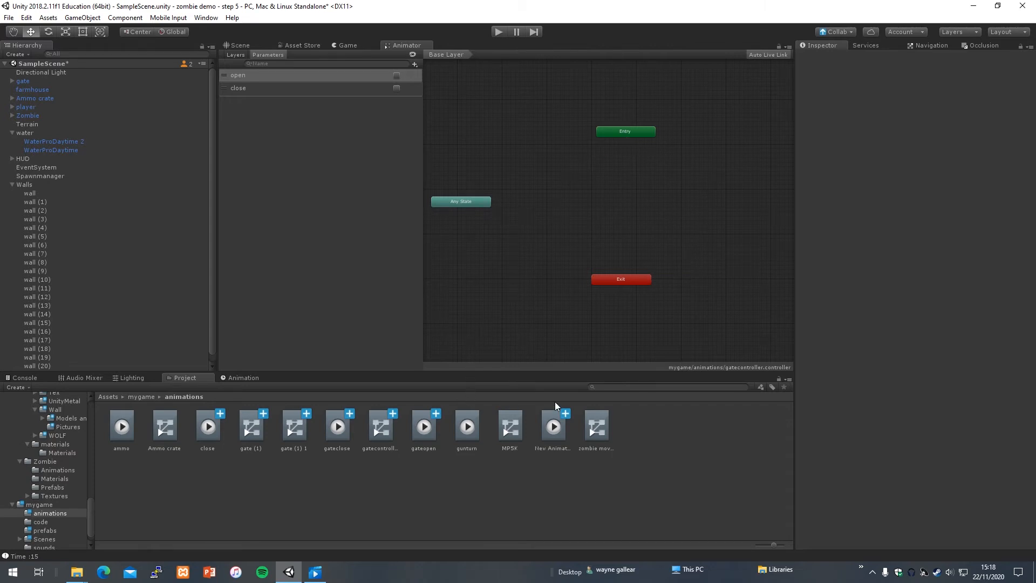
left_click_drag(349, 432, 642, 195)
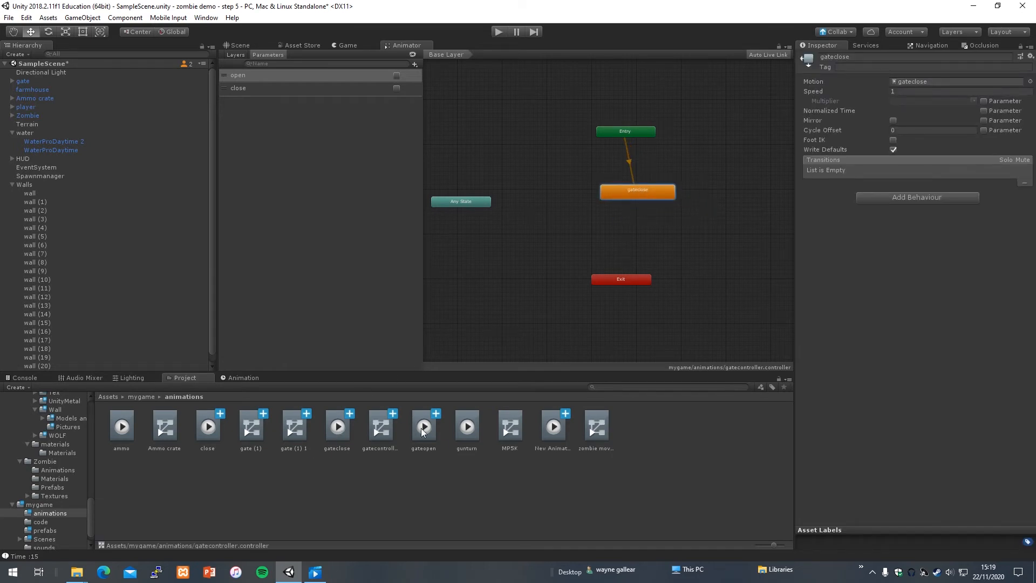
left_click_drag(422, 431, 619, 236)
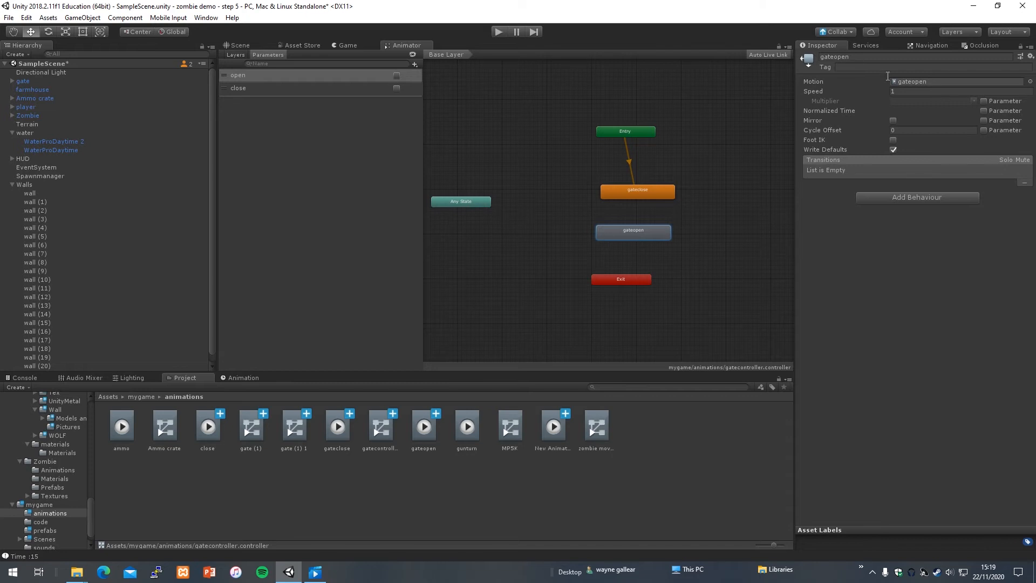
- Create transitions in both directions between the gateclose and gateopen states
left_click(647, 193)
right_click(646, 193)
left_click(667, 199)
left_click(616, 231)
right_click(644, 230)
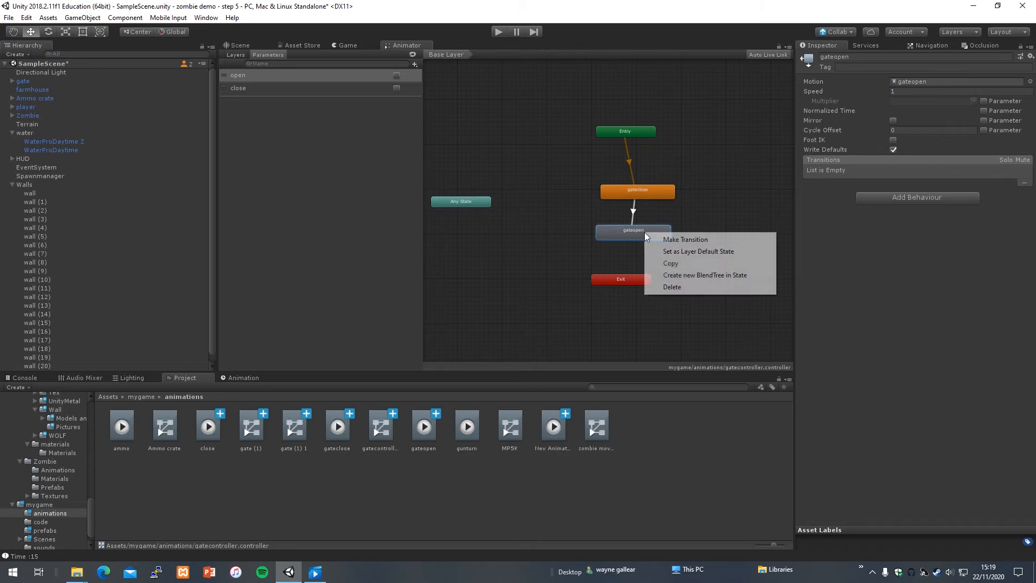
left_click(663, 235)
left_click(658, 191)
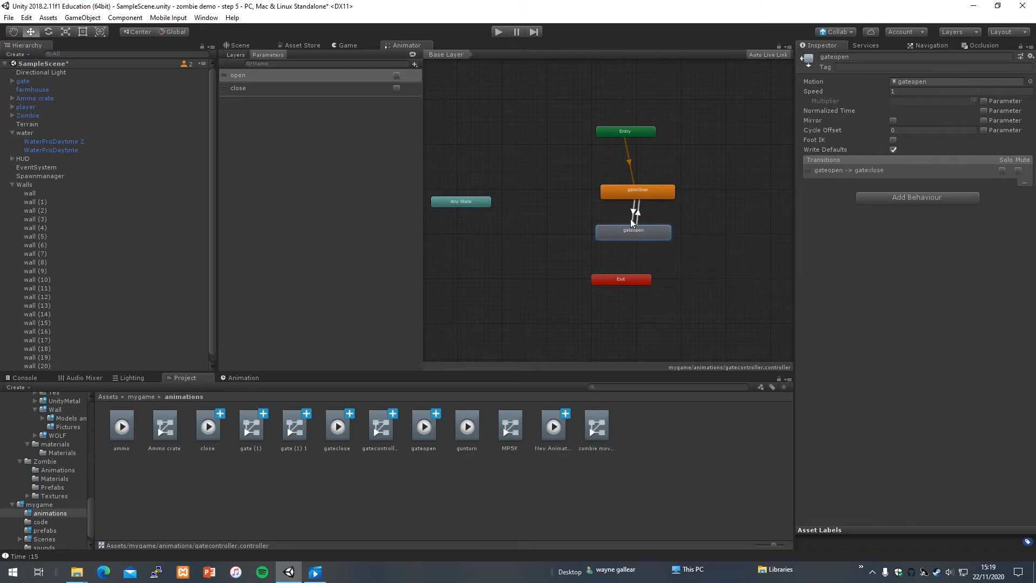
- Add the condition open = true to the gateclose-to-gateopen transition and close = true to the gateopen-to-gateclose transition
left_click(634, 213)
left_click(1010, 273)
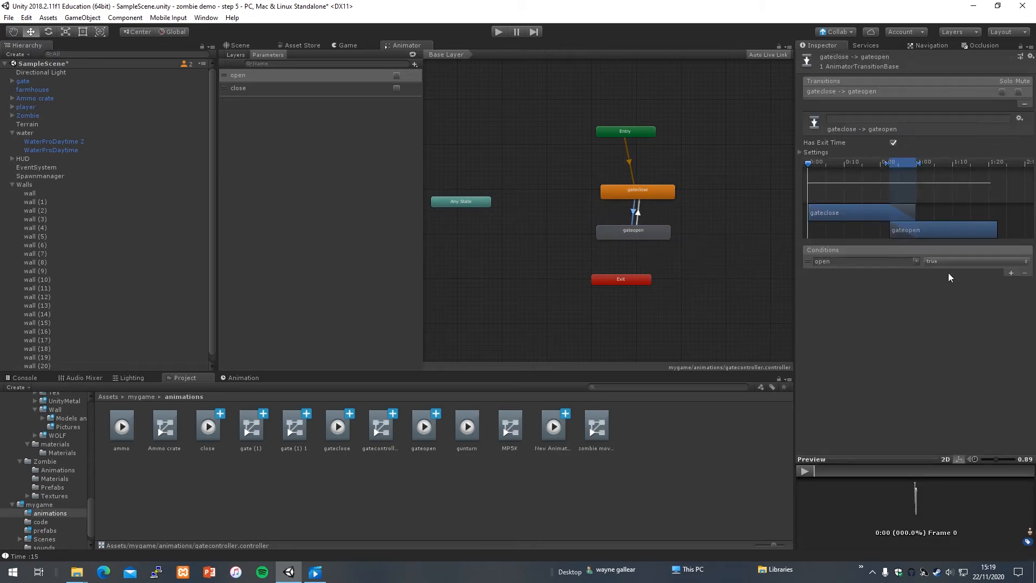
left_click(637, 216)
left_click(1010, 273)
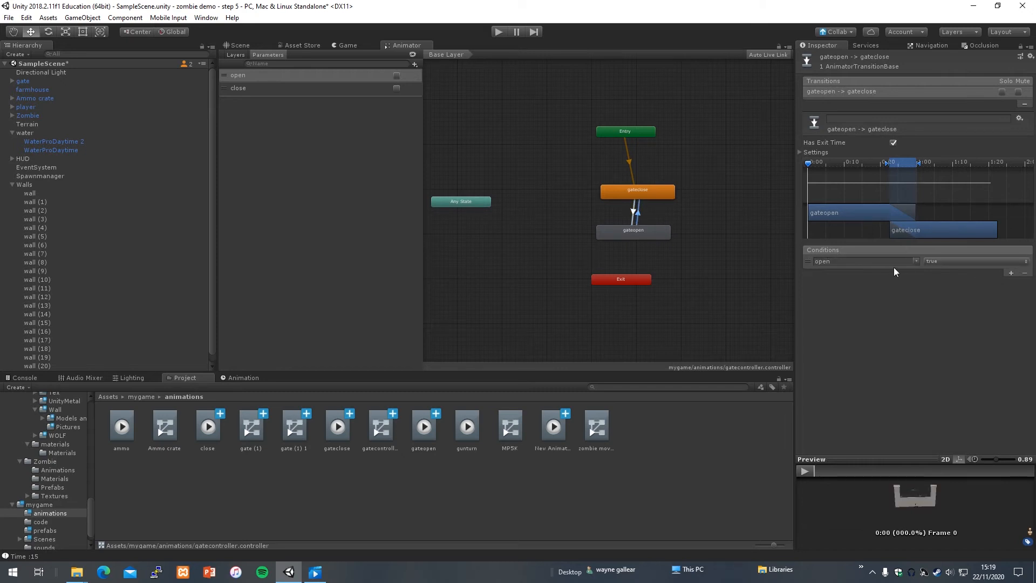
left_click(916, 261)
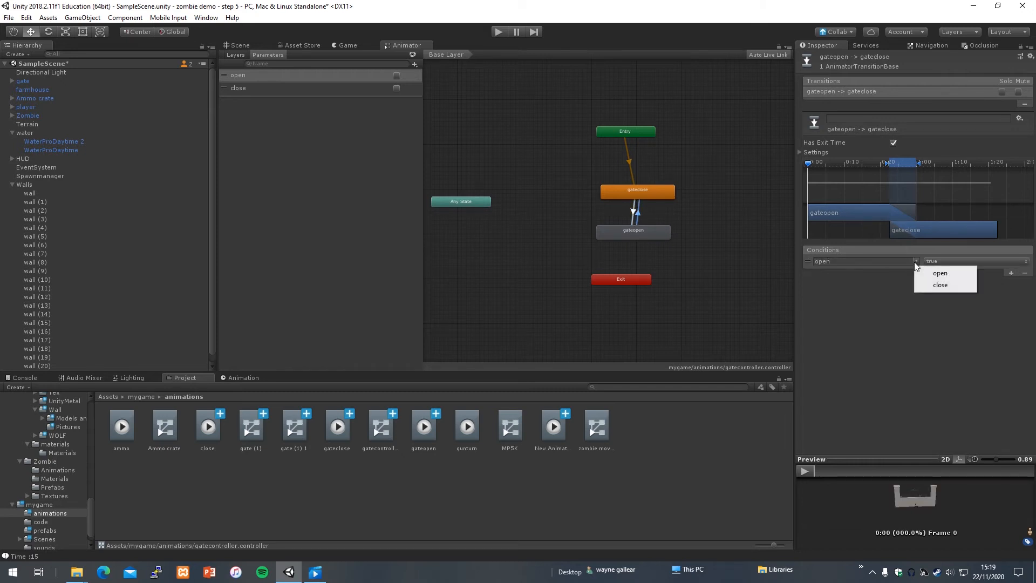
left_click(937, 285)
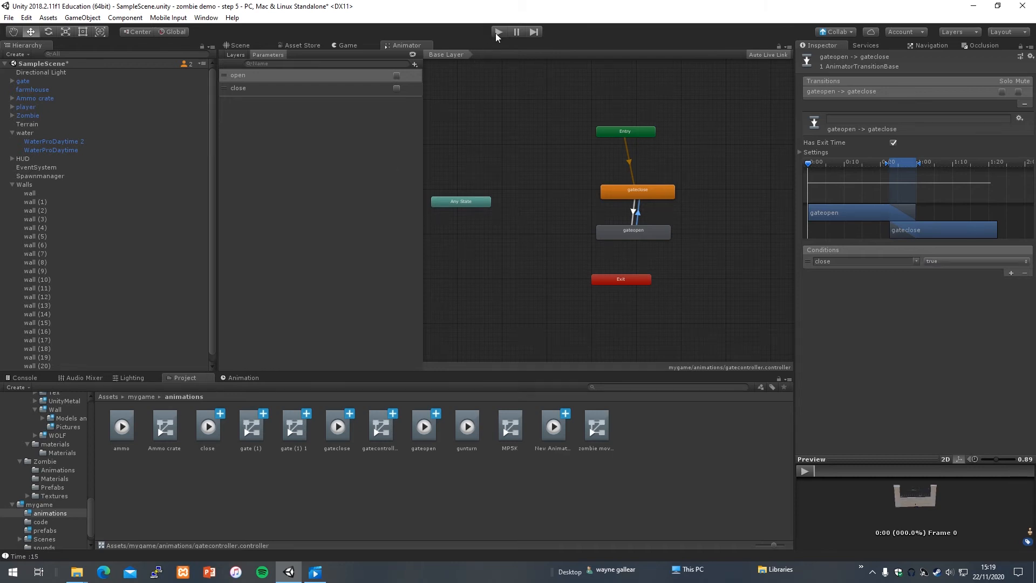
- Play-test the game by walking and jumping against the gate to check its starting state and collision, and stop it
left_click(498, 33)
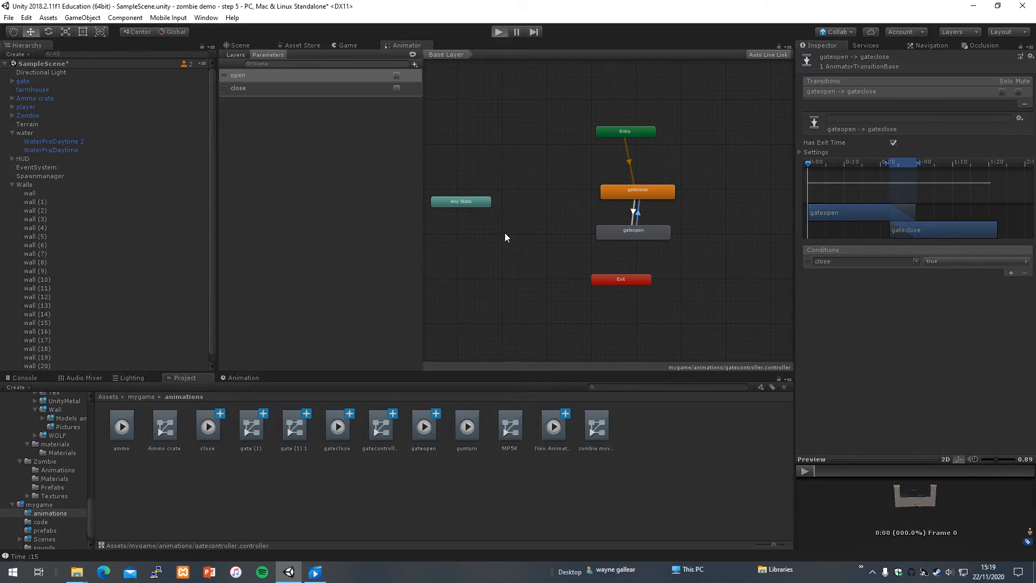
key("w")
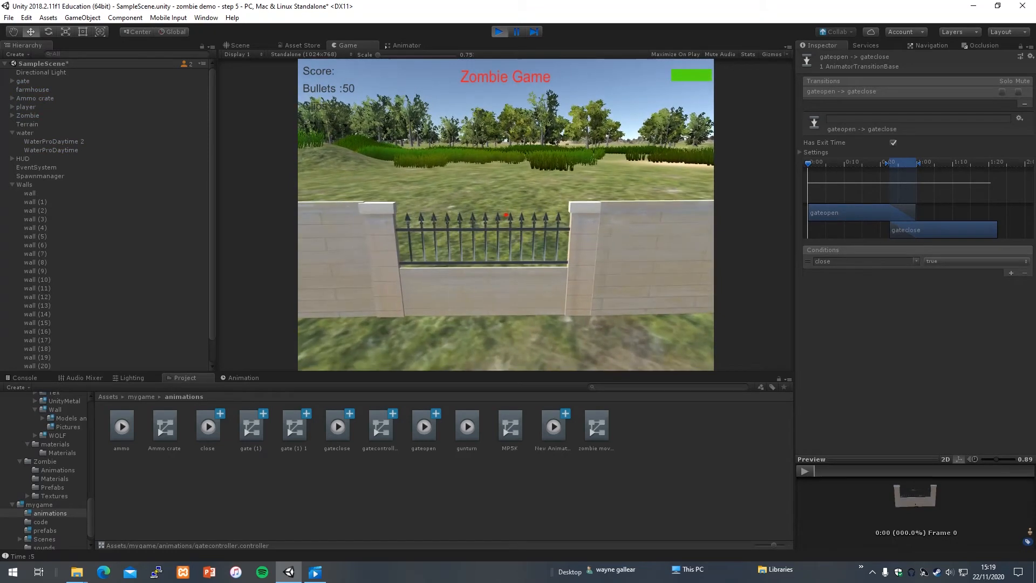
key("s")
key("w")
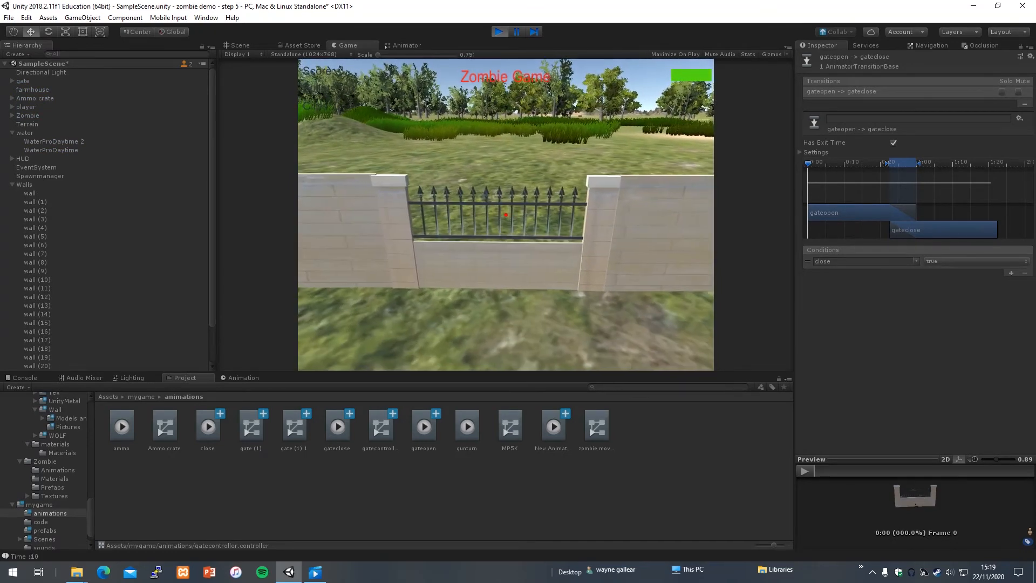
key("w")
key("s")
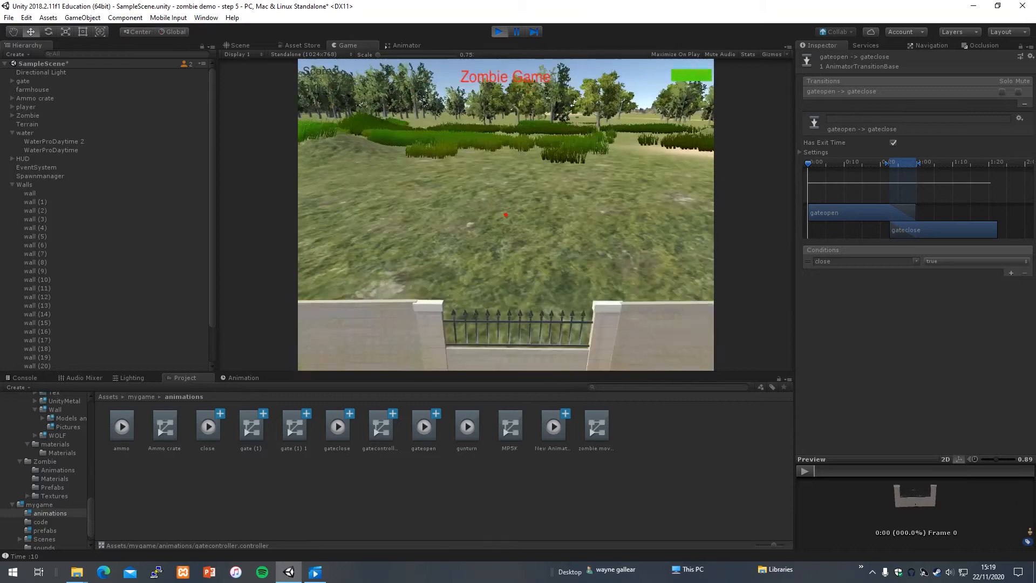
key("w")
key("s")
key("w")
key("space")
key("s")
key("s")
key("w")
key("s")
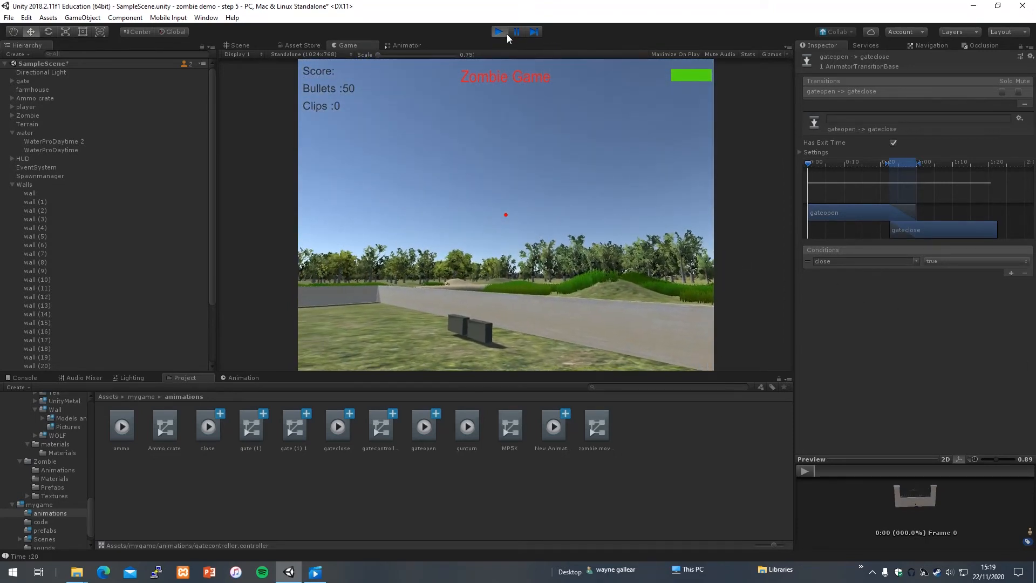
left_click(499, 31)
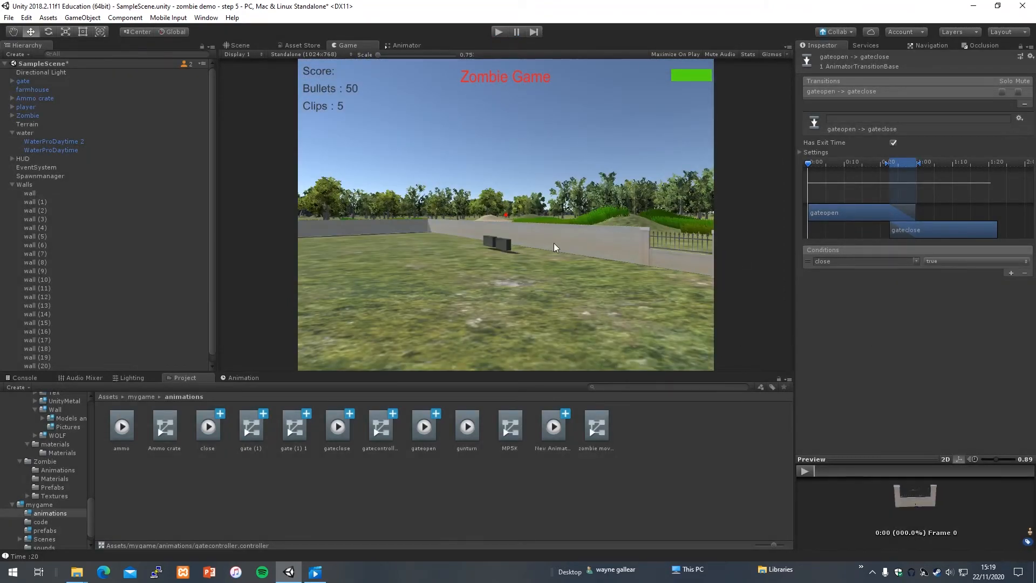
- Select the gate in the scene and make its box collider a trigger
left_click(236, 45)
right_click_drag(545, 232, 524, 210)
key("w")
key("s")
key("w")
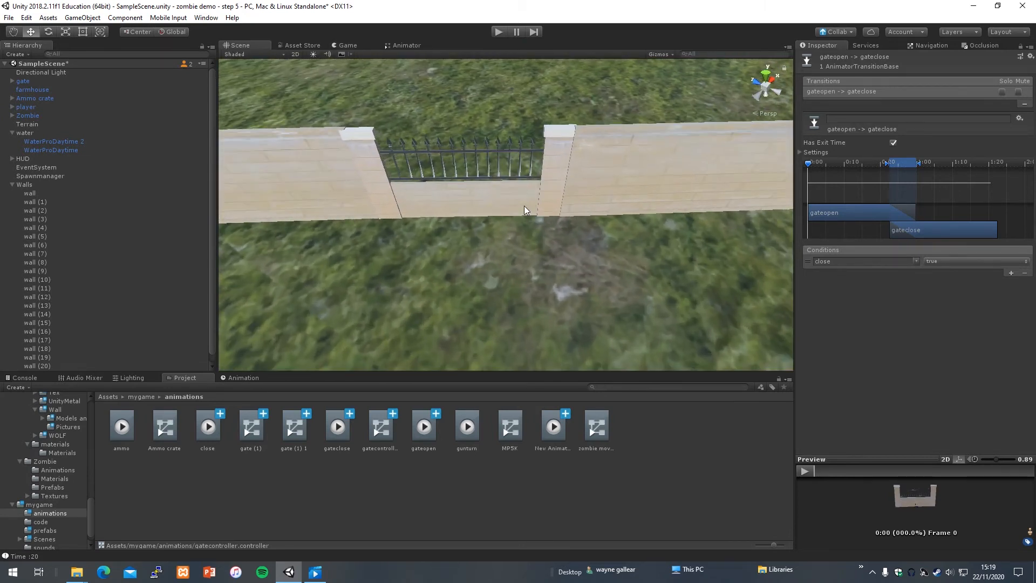
left_click(557, 295)
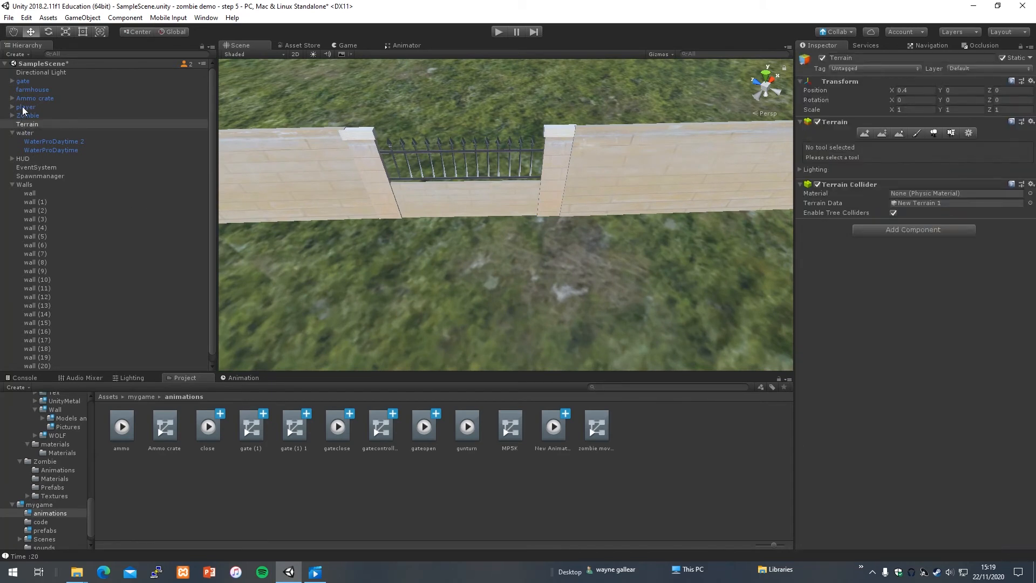
left_click(22, 81)
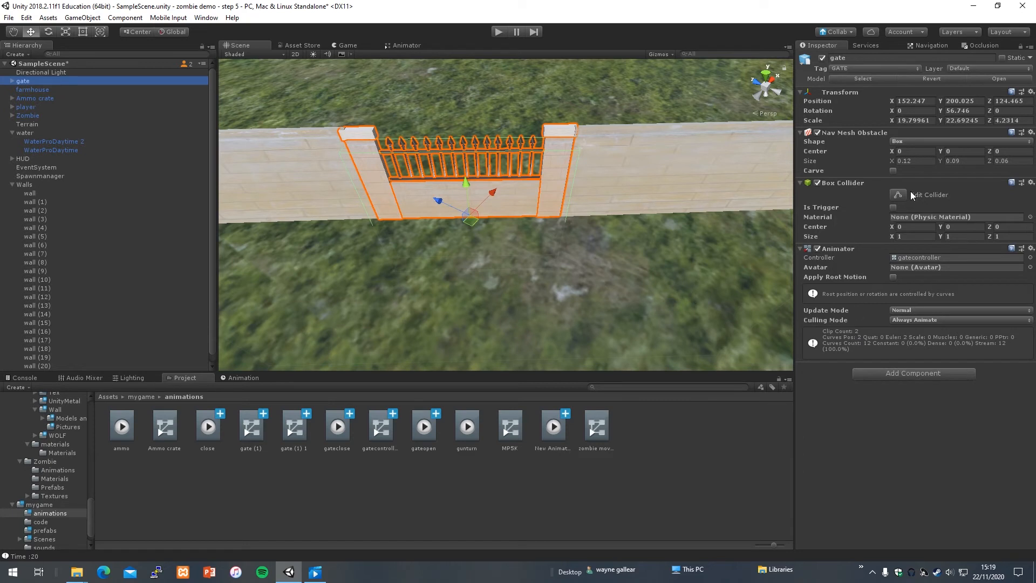
left_click(893, 207)
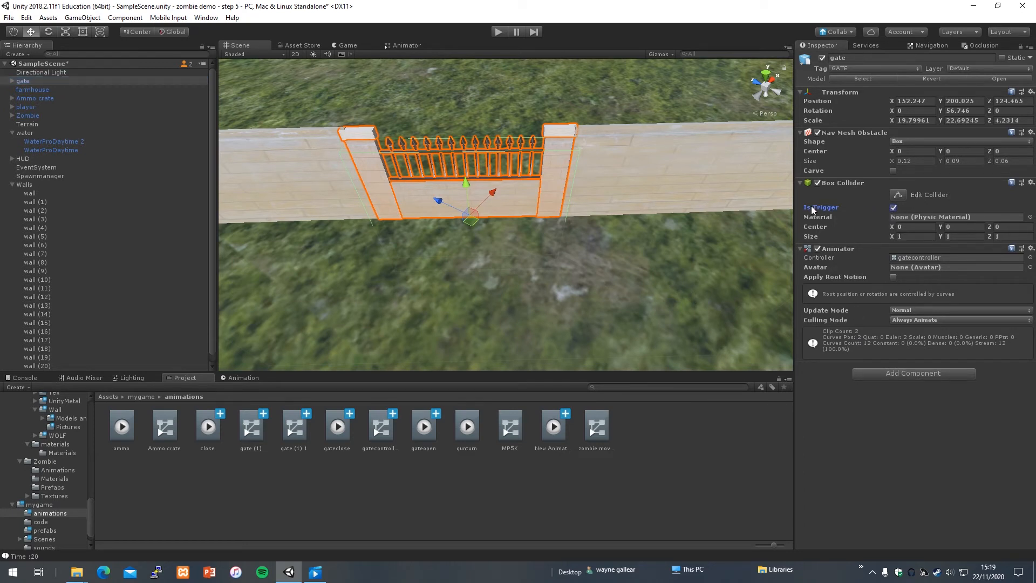
- Try to reduce the height of the gate's box collider to about 0.62 by lowering its top face
scroll(500, 266, "down", 3)
left_click_drag(500, 266, 667, 337, "alt")
key("s")
right_click_drag(666, 336, 671, 309)
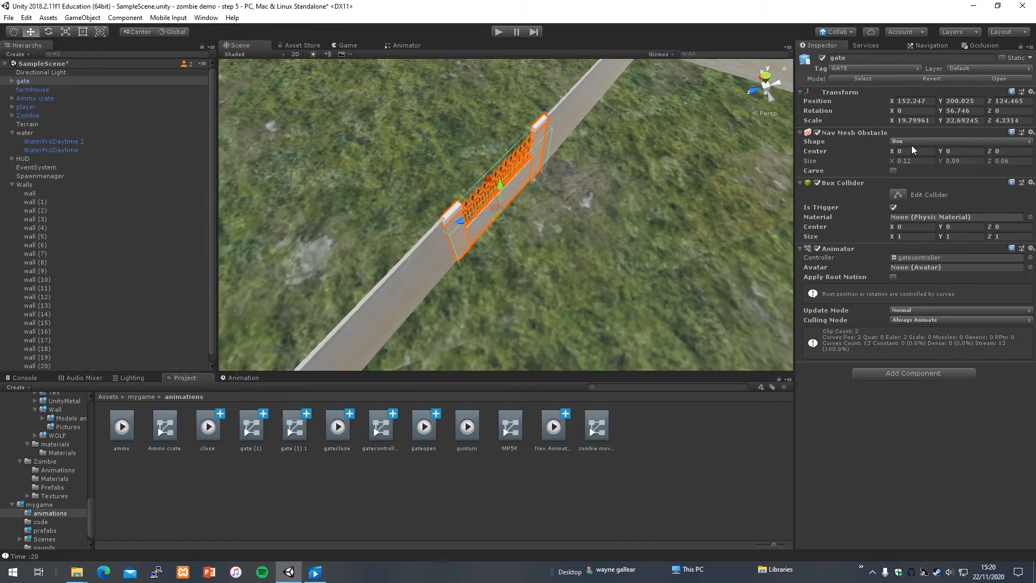
left_click(899, 195)
key("s")
right_click_drag(673, 282, 539, 263)
key("s")
left_click_drag(561, 156, 561, 315)
right_click_drag(561, 315, 564, 290)
key("w")
key("a")
right_click_drag(536, 235, 488, 261)
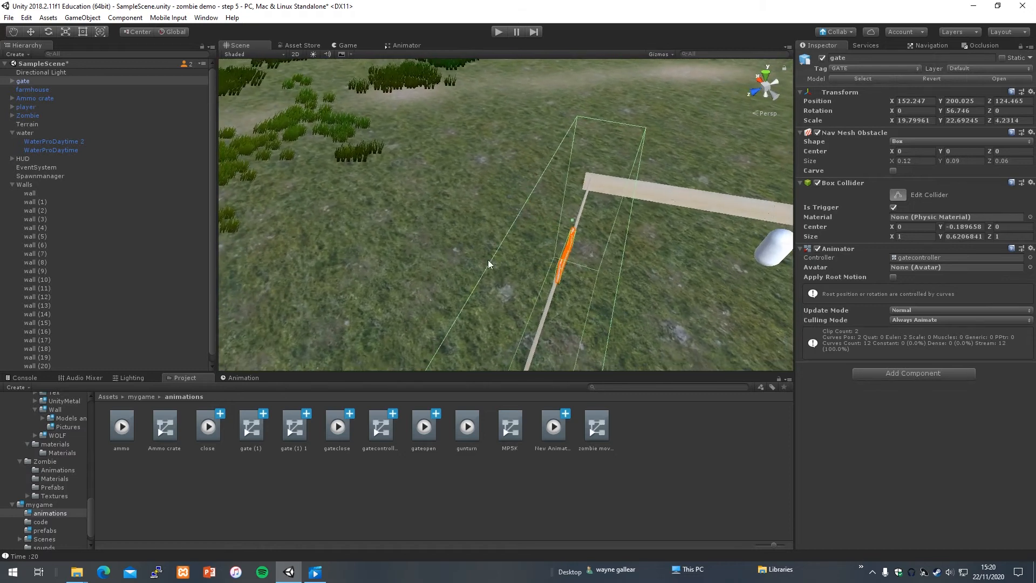
- Reset the gate's box collider to a Y centre of 0 and a Y size of 1
double_click(26, 79)
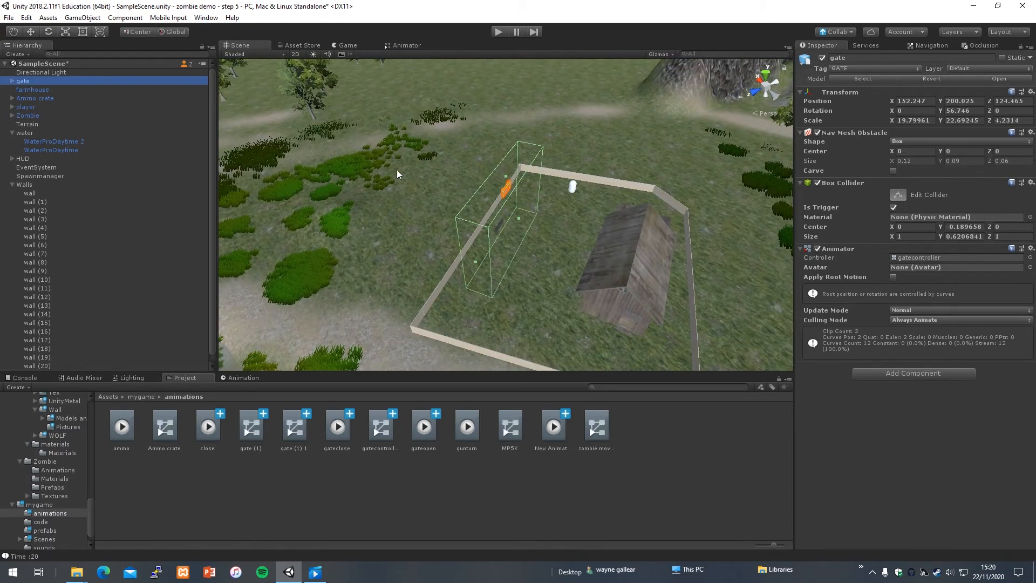
right_click_drag(571, 257, 586, 295)
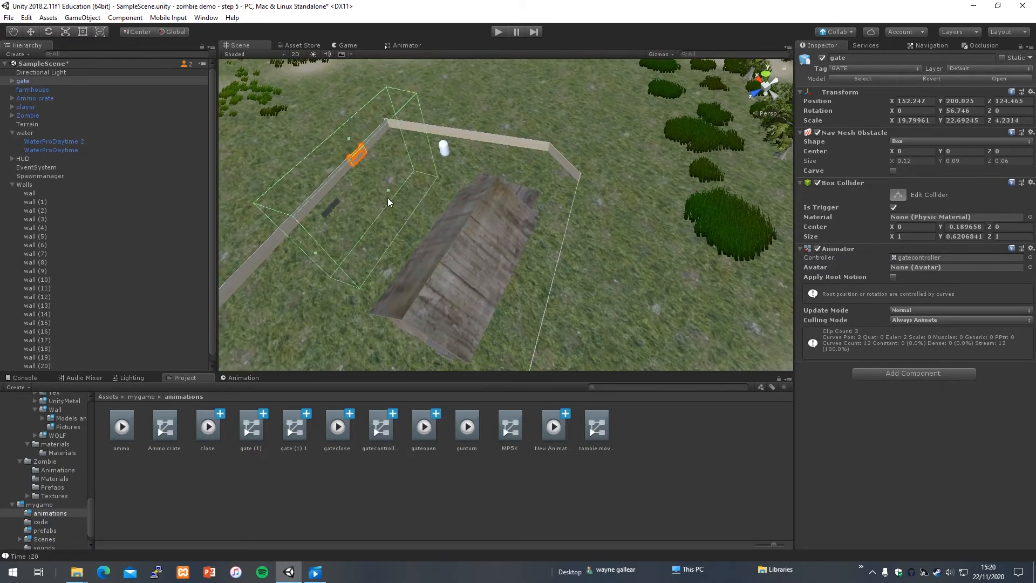
scroll(380, 198, "up", 1)
right_click_drag(381, 202, 600, 192)
key("w")
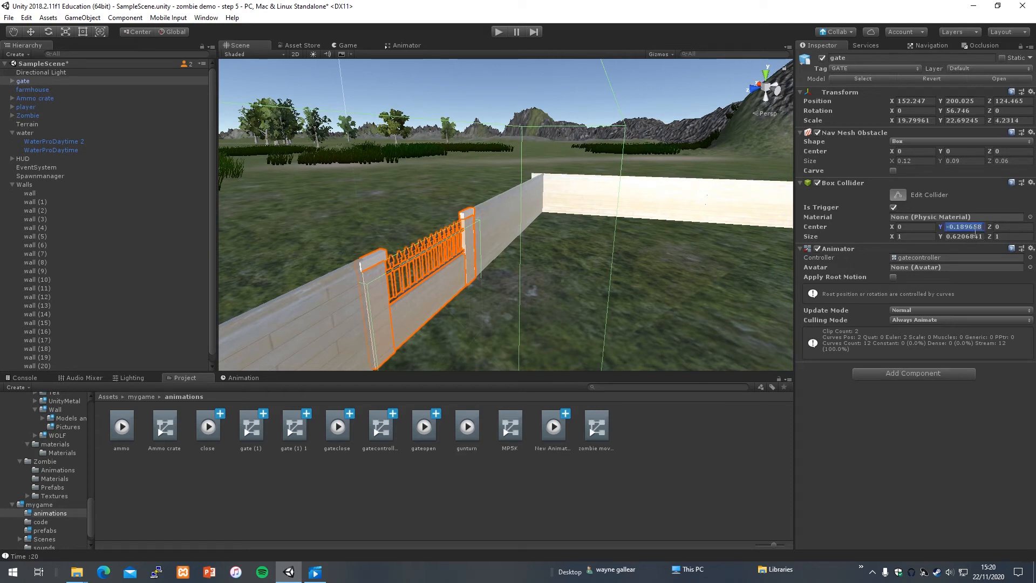
left_click(954, 230)
left_click_drag(988, 228, 919, 230)
type("9")
key("BackSpace")
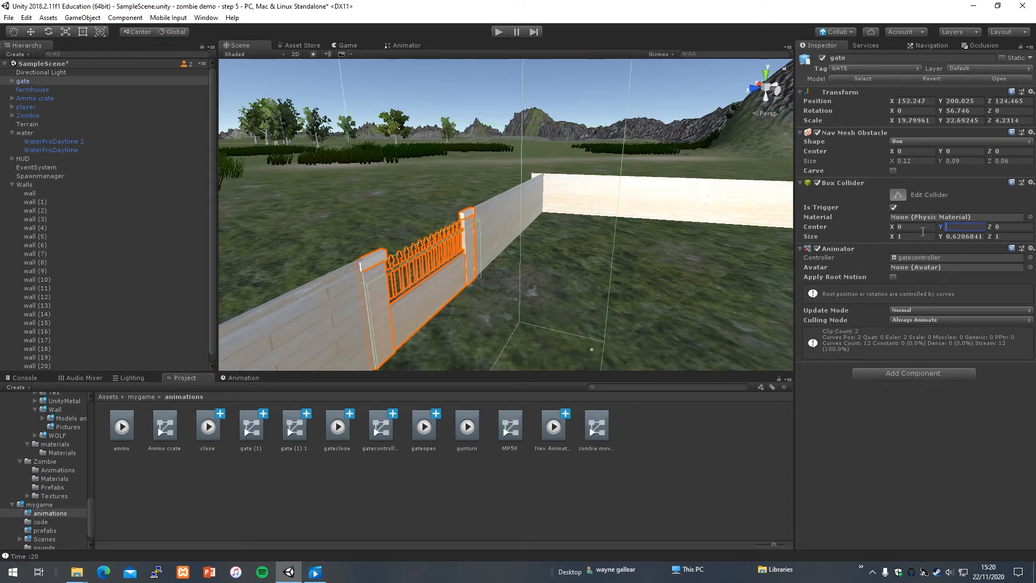
type("0")
left_click(969, 240)
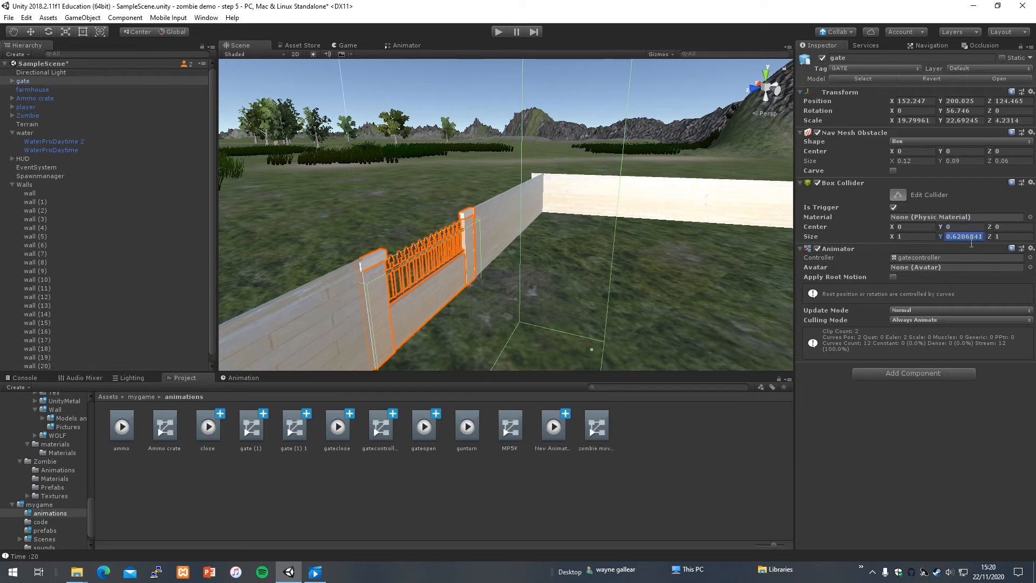
left_click(671, 254)
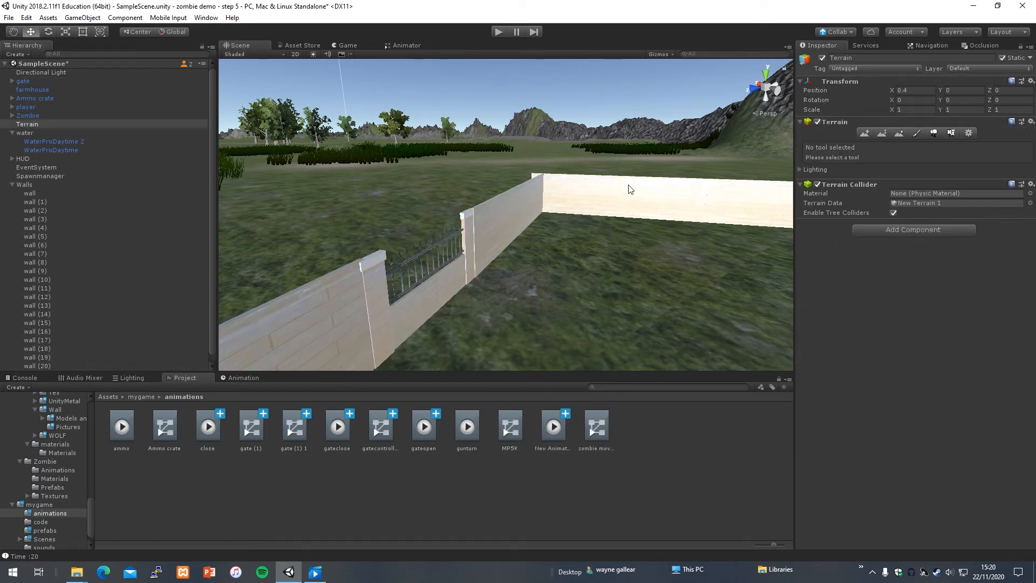
left_click(24, 82)
left_click_drag(781, 281, 620, 326, "alt")
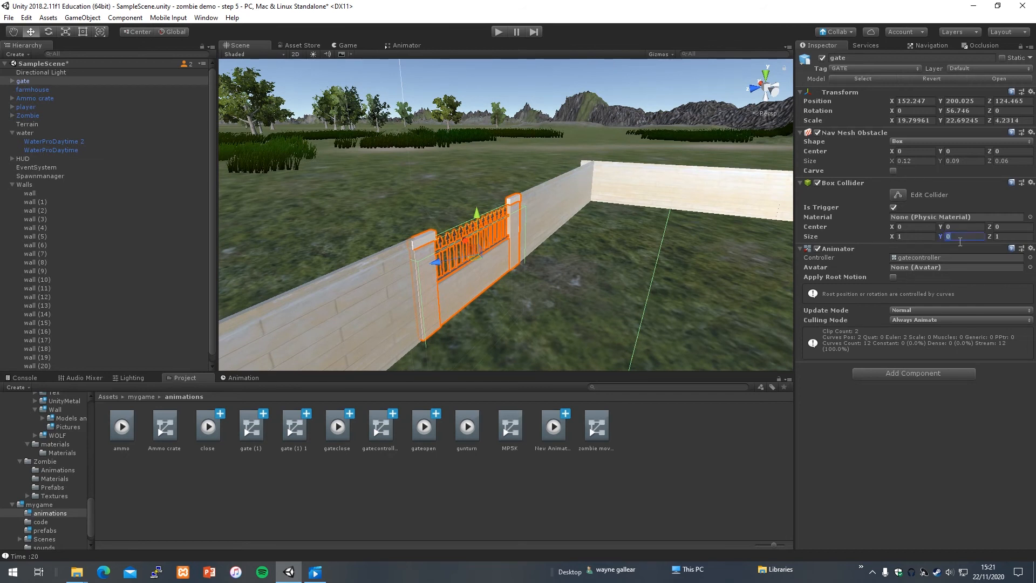
type("1")
- Shrink the gate's box collider to about 0.34 in Y and 0.36 in Z, and shorten it along the wall
left_click_drag(669, 280, 523, 186, "alt")
scroll(523, 187, "up", 5)
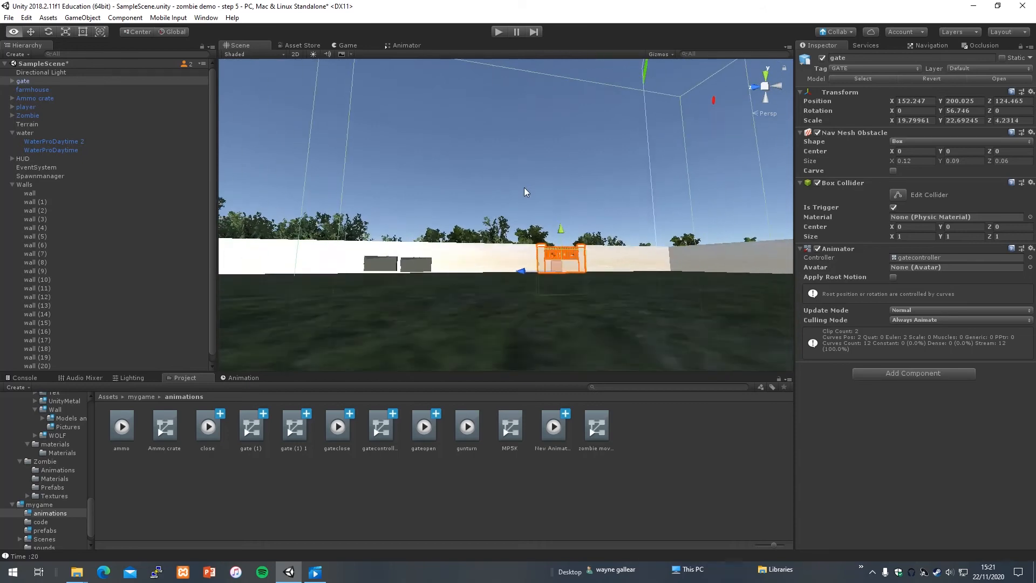
mouse_move(523, 186)
right_mouse_down()
mouse_move(515, 127)
mouse_move(523, 181)
mouse_move(562, 224)
mouse_move(648, 225)
mouse_move(681, 195)
mouse_move(659, 173)
mouse_move(656, 136)
mouse_move(598, 313)
mouse_move(538, 329)
mouse_move(419, 328)
mouse_move(490, 334)
right_mouse_up()
key("w")
left_click(904, 192)
left_click_drag(560, 211, 565, 423)
right_click_drag(539, 294, 604, 311)
left_click_drag(482, 283, 454, 282)
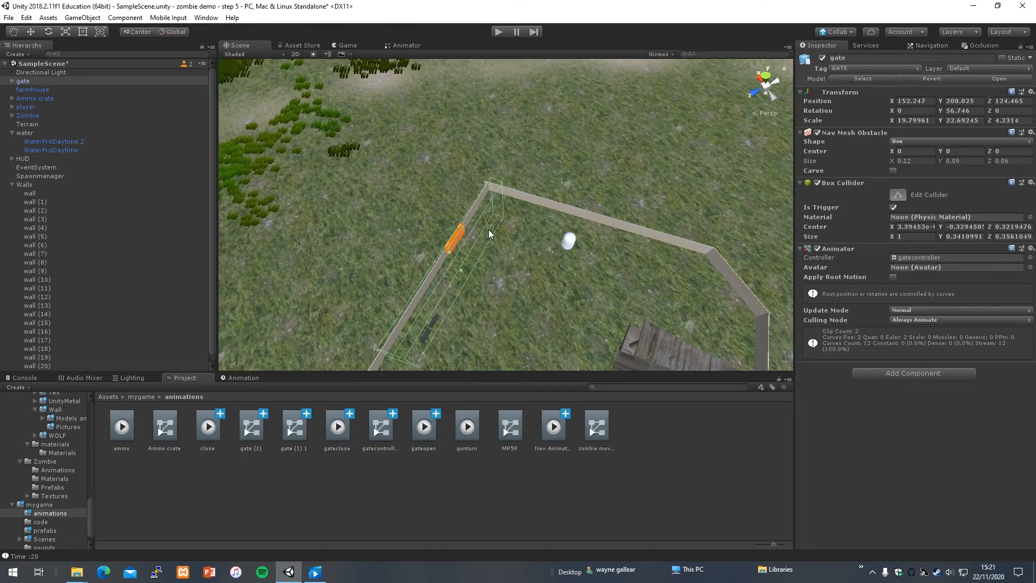
left_click_drag(497, 199, 434, 306)
- Set the gate collider's centre to 0 on all axes, then lower its top face to a Y size of about 0.21
type("0")
left_click(923, 227)
type("0")
left_click(1008, 227)
type("0")
right_click_drag(535, 269, 582, 285)
key("w")
left_click_drag(480, 136, 522, 269)
left_click(522, 267)
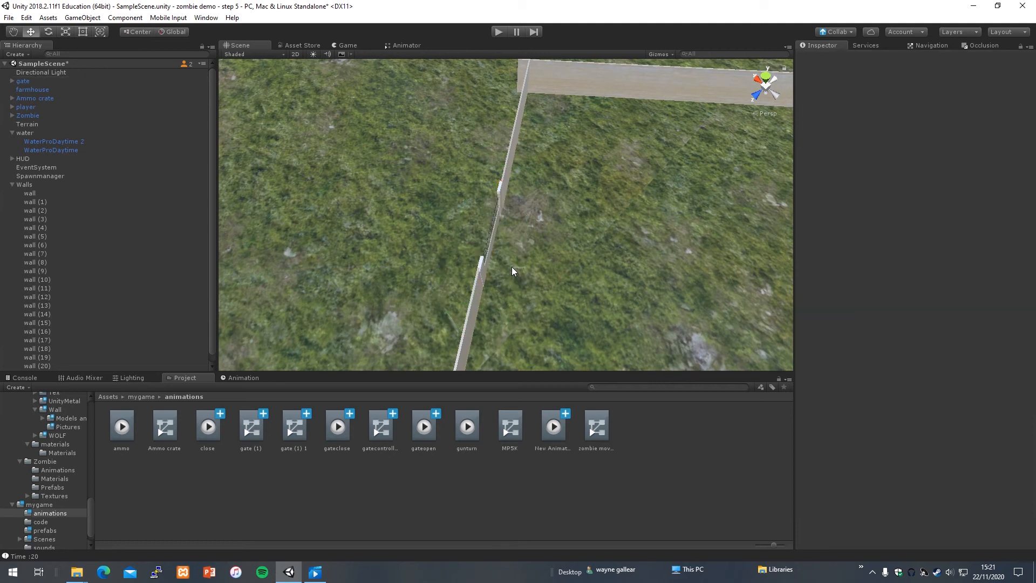
left_click(26, 81)
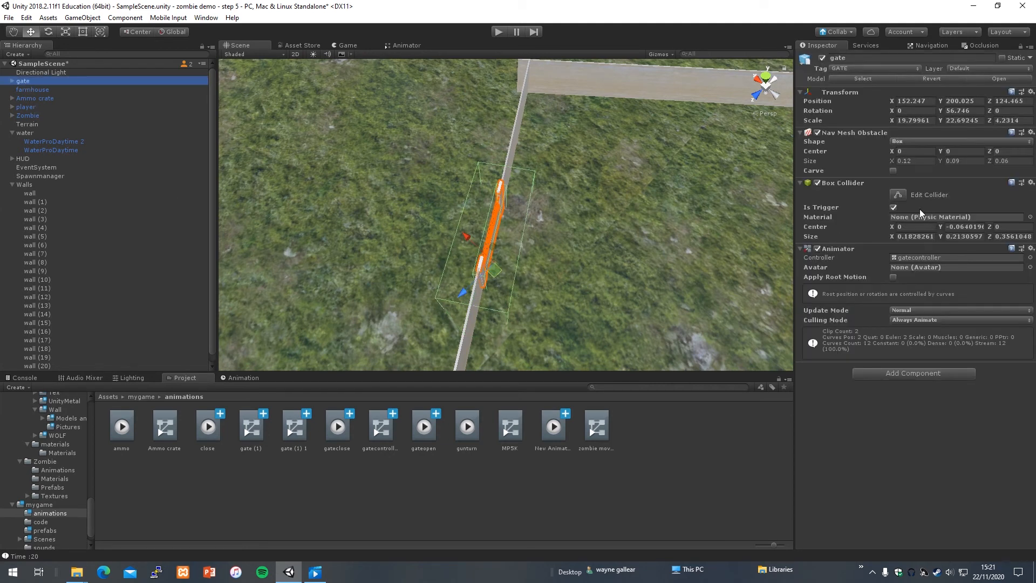
- Tighten the gate's box collider around the gate to about 0.12 in X and 0.25 in Z
left_click(897, 195)
left_click_drag(516, 267, 503, 266)
left_click_drag(471, 323, 488, 280)
key("d")
right_click_drag(567, 234, 515, 232)
scroll(559, 300, "up", 3)
key("a")
right_click_drag(565, 303, 656, 307)
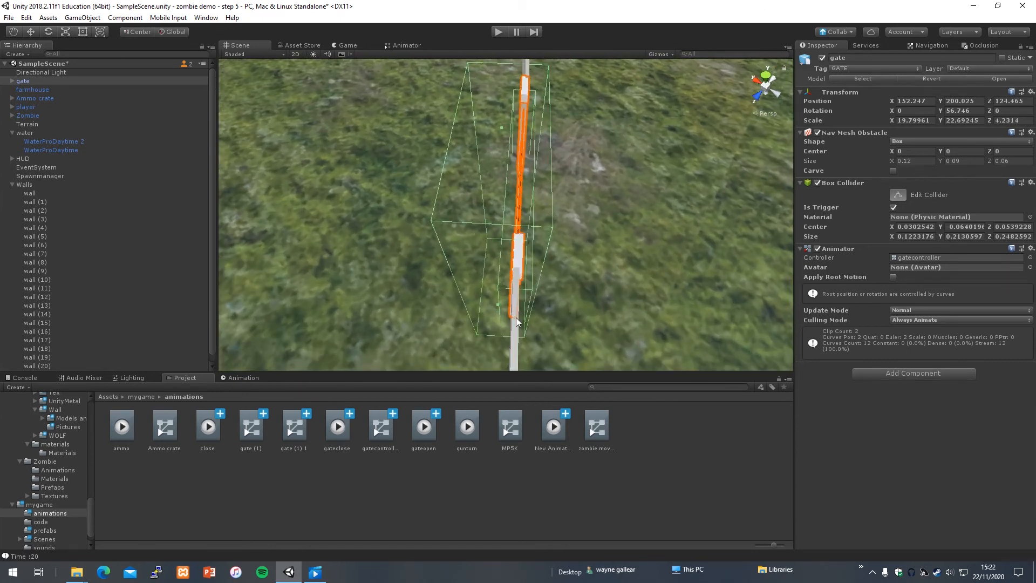
scroll(547, 277, "down", 5)
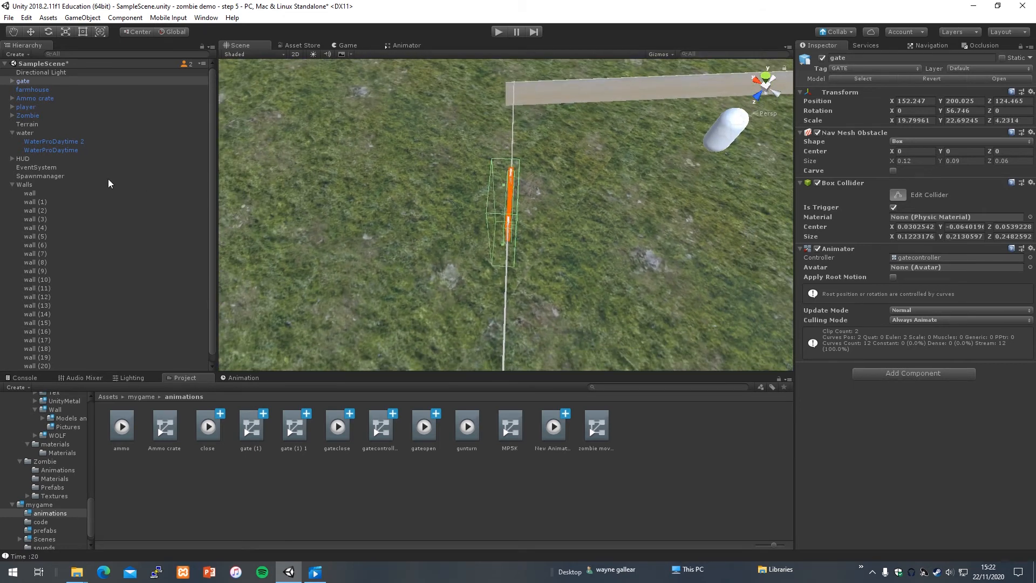
- Extend the gate's trigger collider outward on both sides of the wall to a Z size of about 1.61
left_click(30, 81)
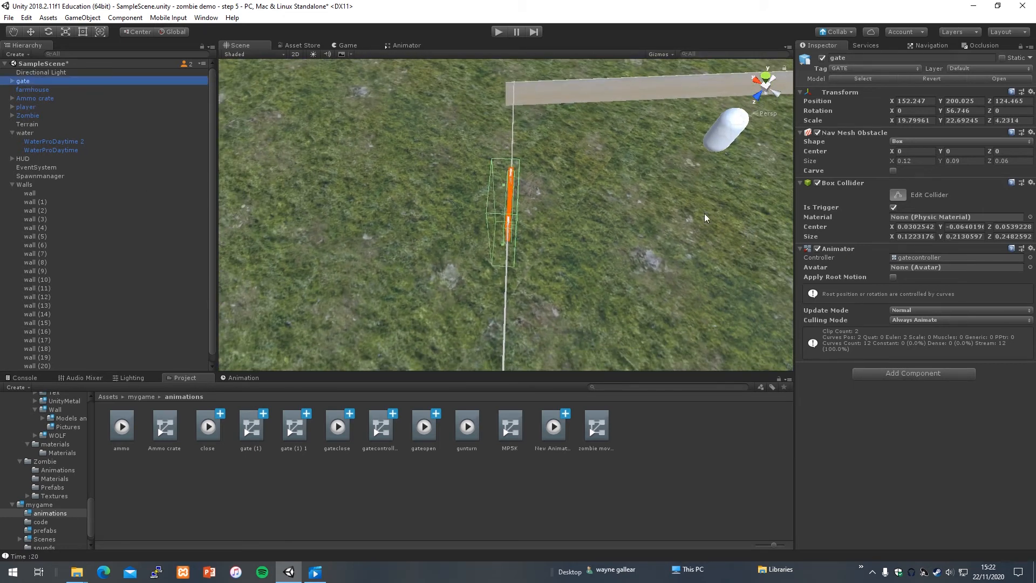
left_click_drag(501, 242, 406, 250, "alt")
key("d")
right_click_drag(663, 250, 611, 252)
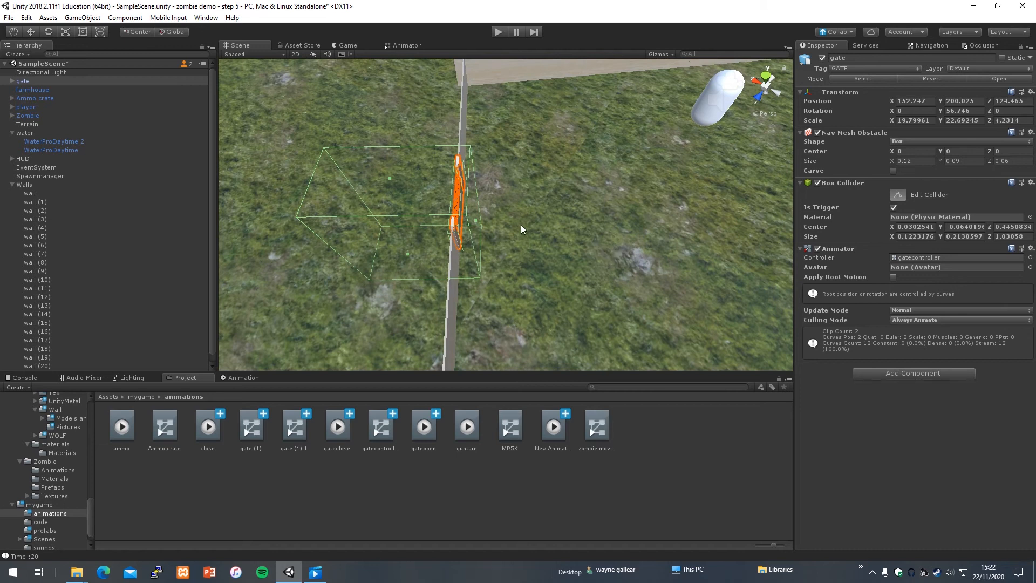
left_click_drag(479, 219, 530, 225)
left_click(610, 252)
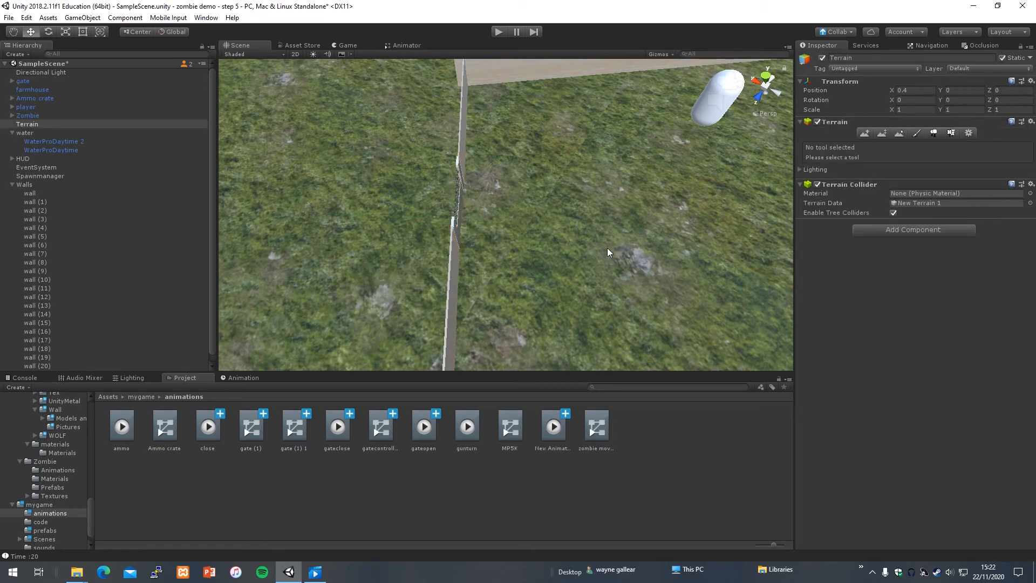
- Play-test the game by walking and jumping over the gate in both directions, and stop it
left_click(496, 31)
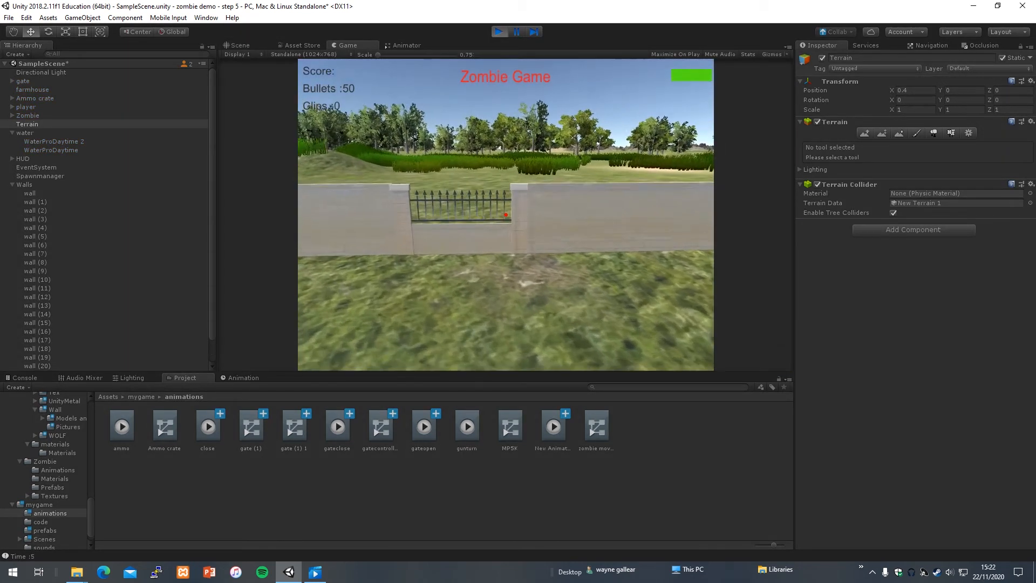
key("w")
key("space")
key("space")
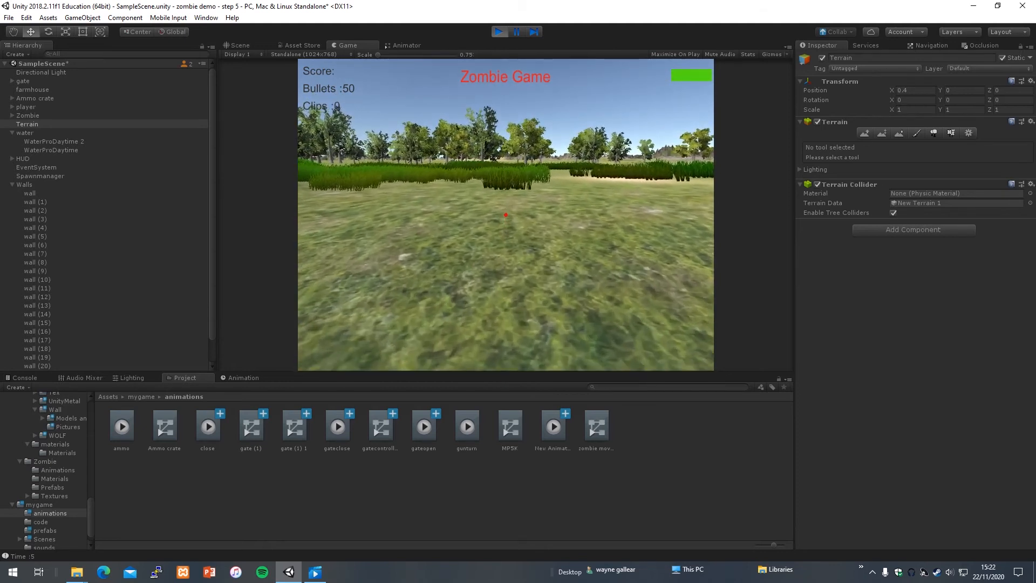
key("s")
key("space")
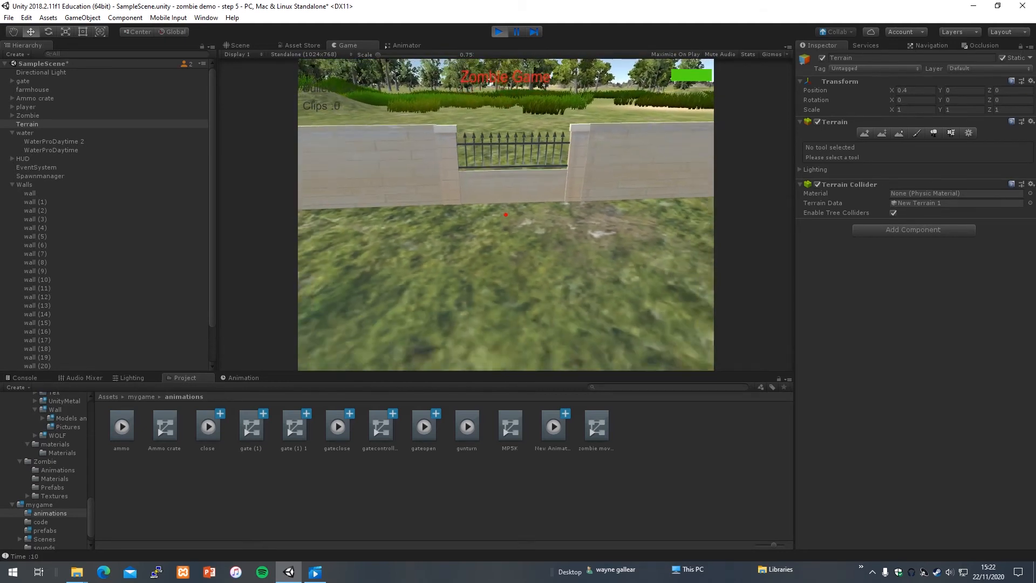
key("s")
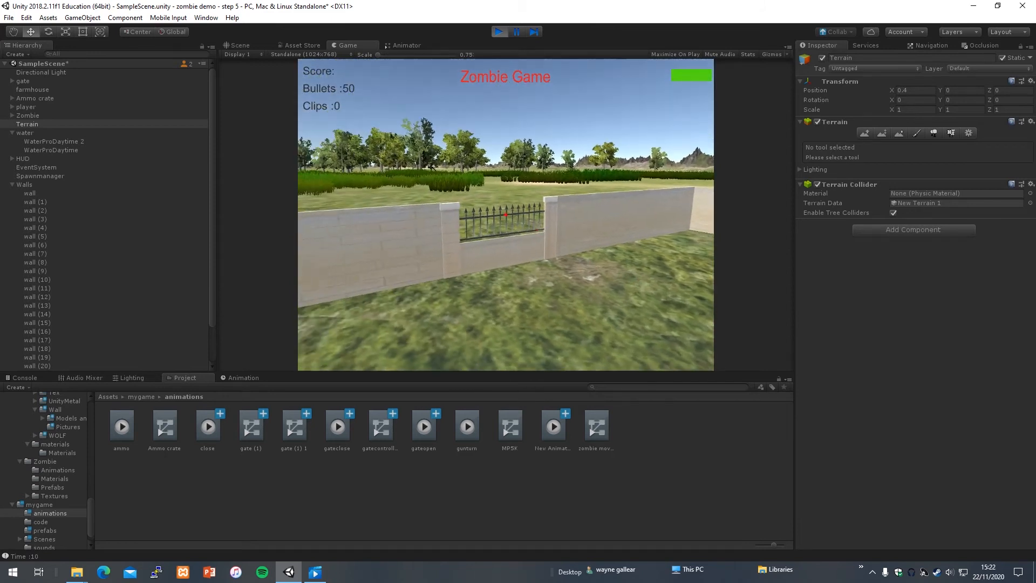
key("Escape")
left_click(502, 33)
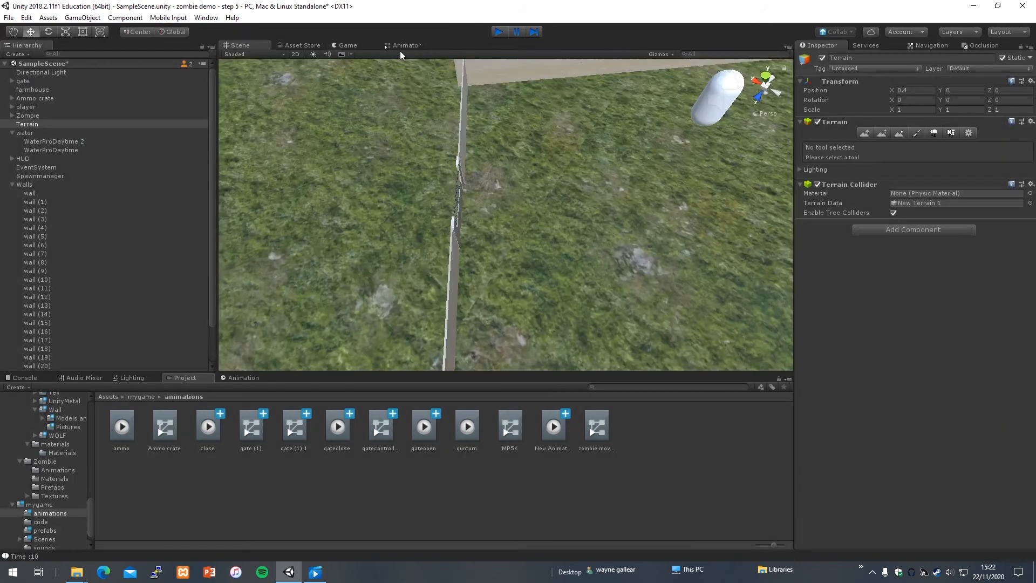
- Examine the gate's animator states and the baked navigation mesh around the gate opening
left_click(408, 45)
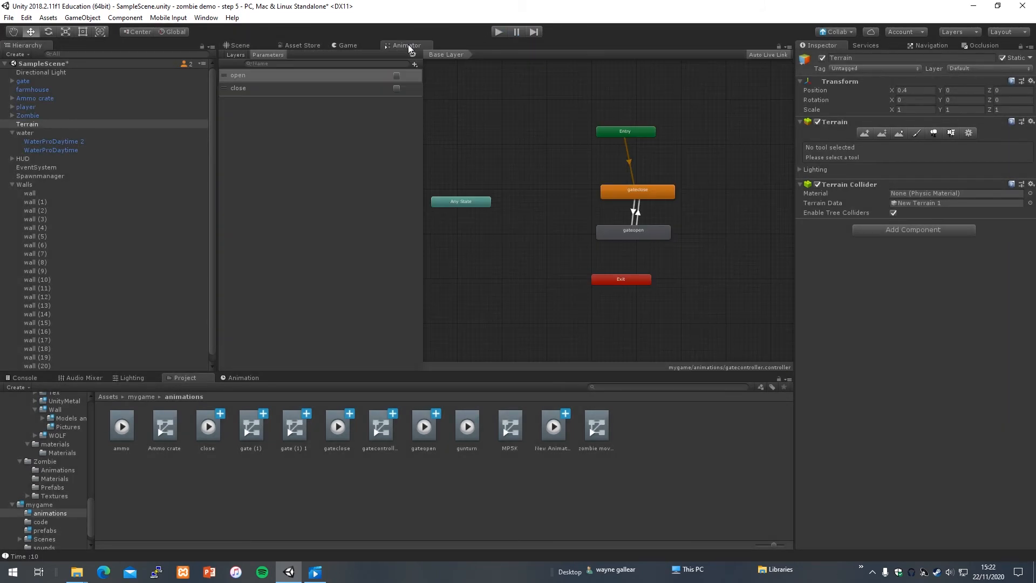
left_click(239, 46)
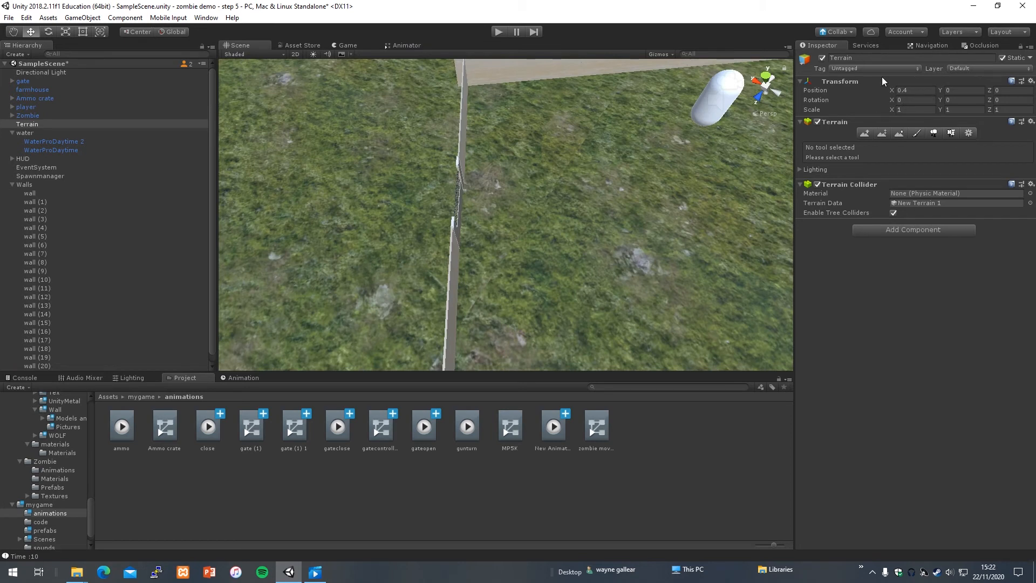
left_click(926, 45)
left_click_drag(568, 215, 322, 78, "alt")
key("w")
right_click_drag(322, 77, 304, 90)
key("s")
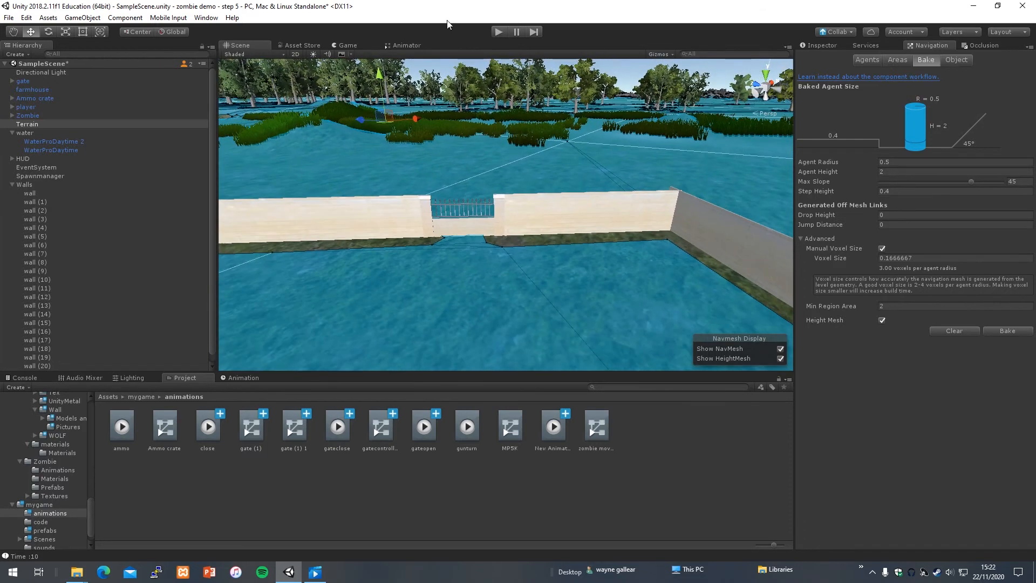
- Play-test the game again by walking around inside the enclosure near the gate, and stop it
left_click(498, 32)
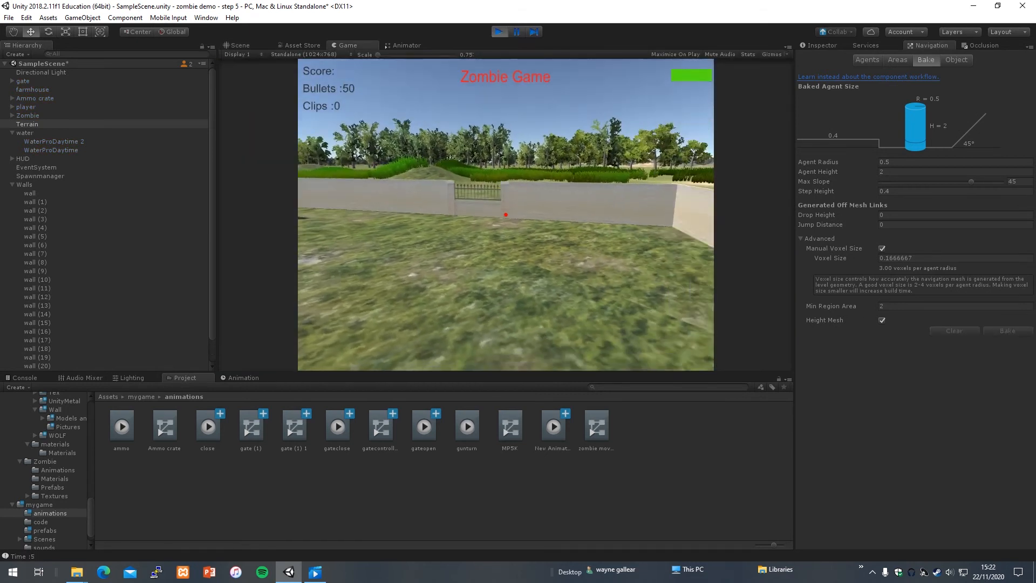
key("w")
key("w")
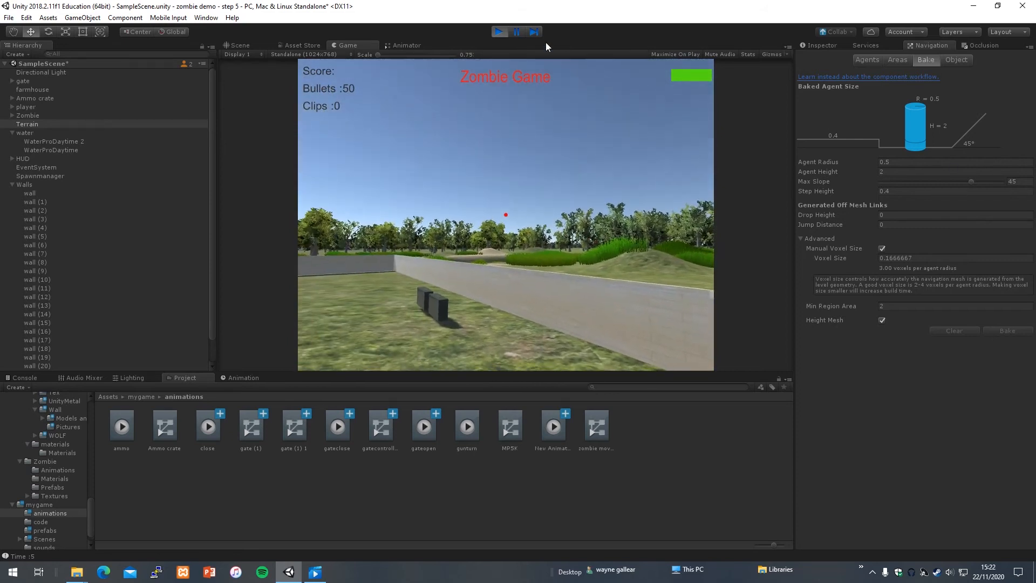
left_click(500, 32)
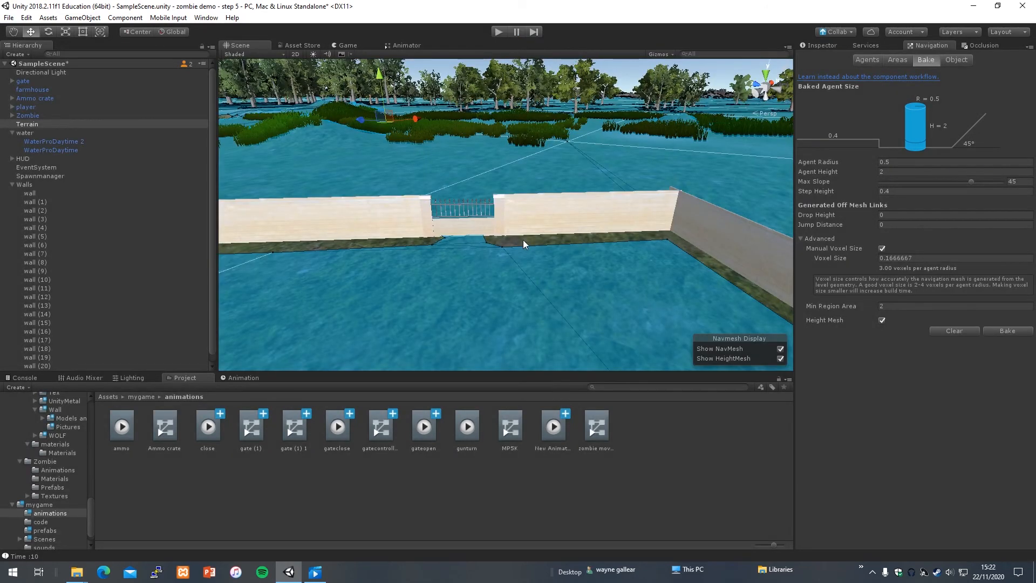
- Select the gate and toggle the Is Trigger option of its box collider
left_click(24, 82)
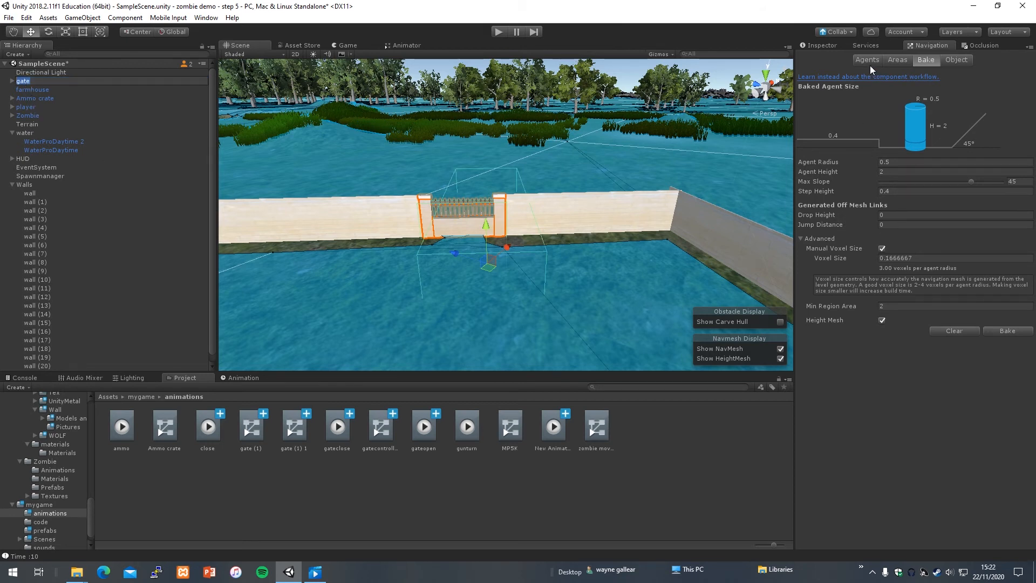
left_click(819, 45)
left_click(898, 208)
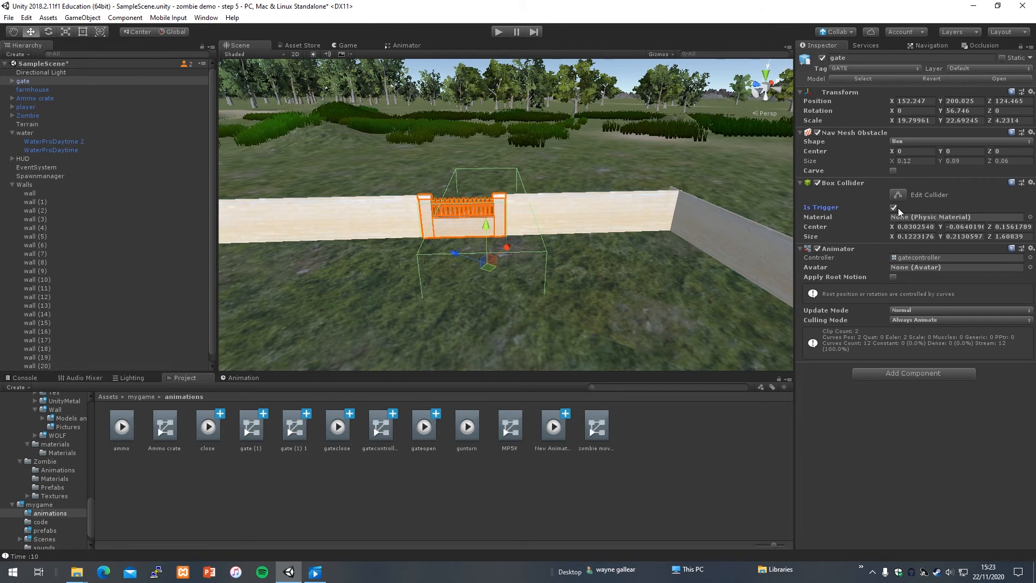
- Play-test the game by walking back and forth against the gate with its non-trigger box collider, and stop it
left_click(493, 31)
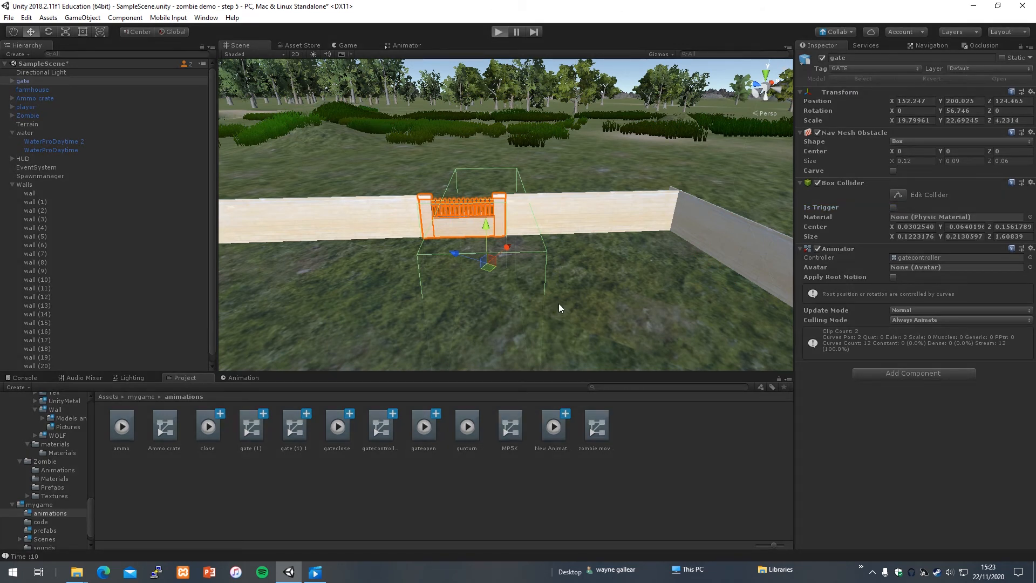
key("w")
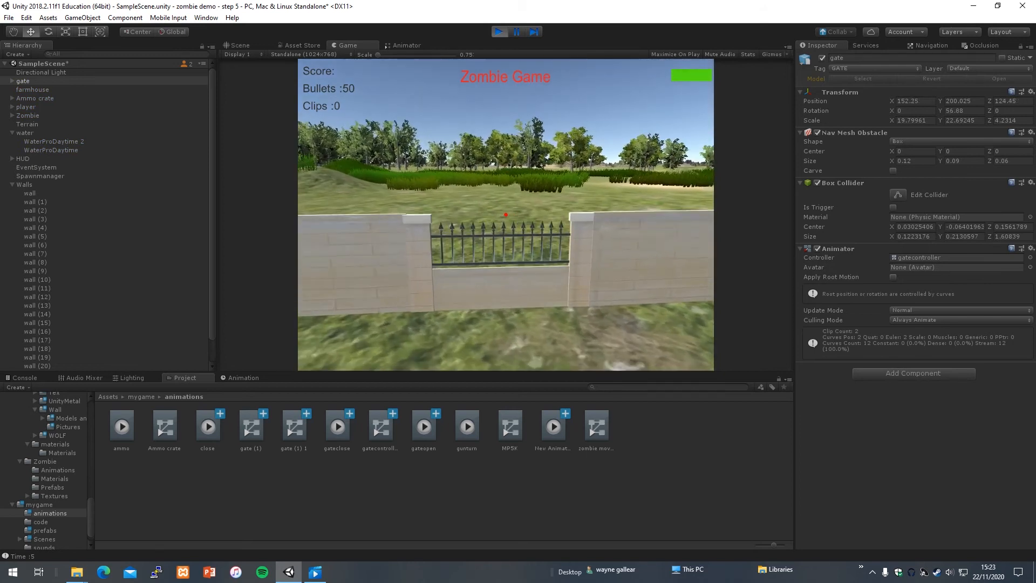
key("s")
key("w")
key("s")
key("w")
key("s")
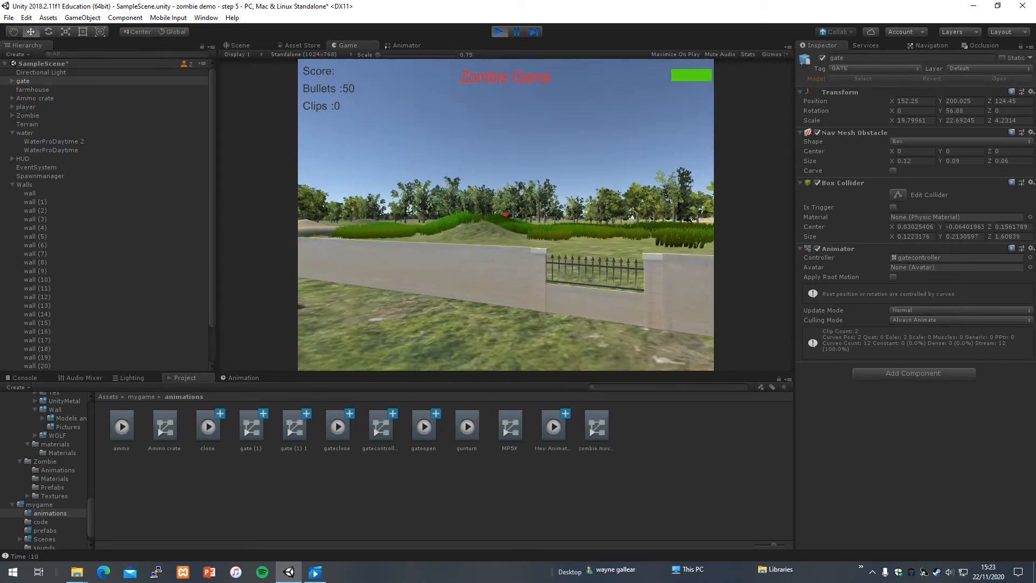
key("w")
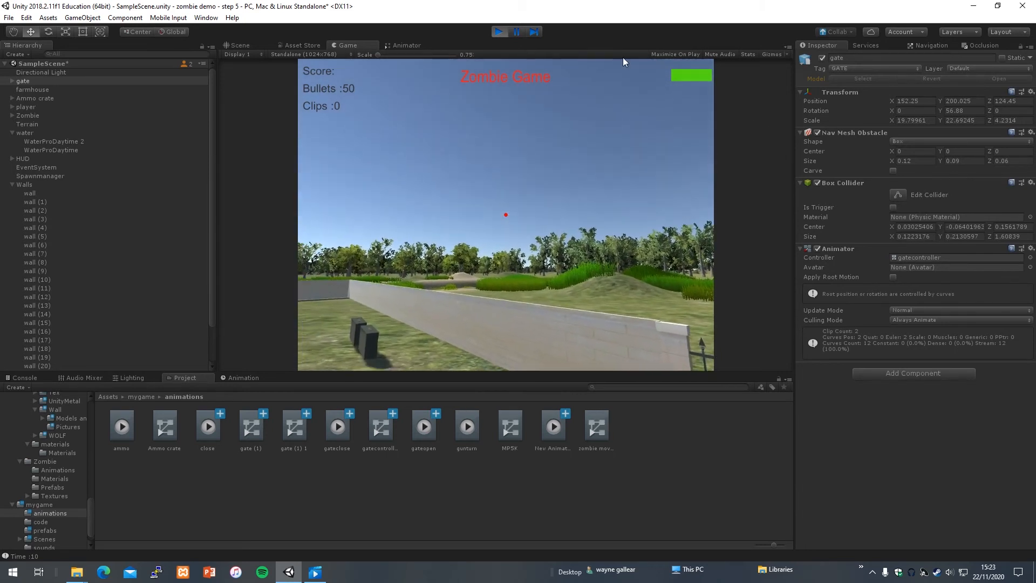
left_click(499, 32)
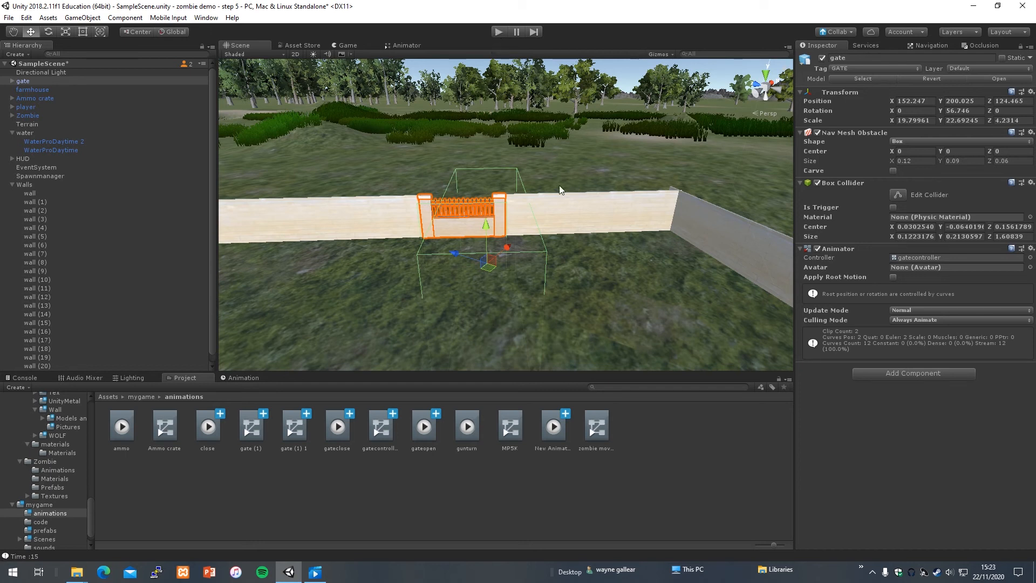
- Compare the box collider and nav mesh obstacle settings of the wall beside the gate with those of the gate
left_click(583, 223)
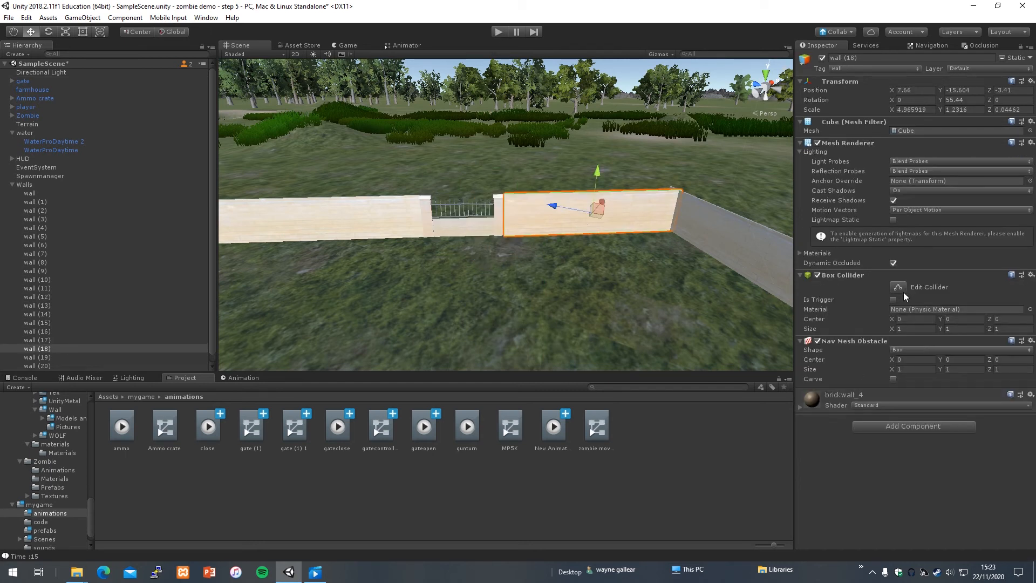
left_click(608, 318)
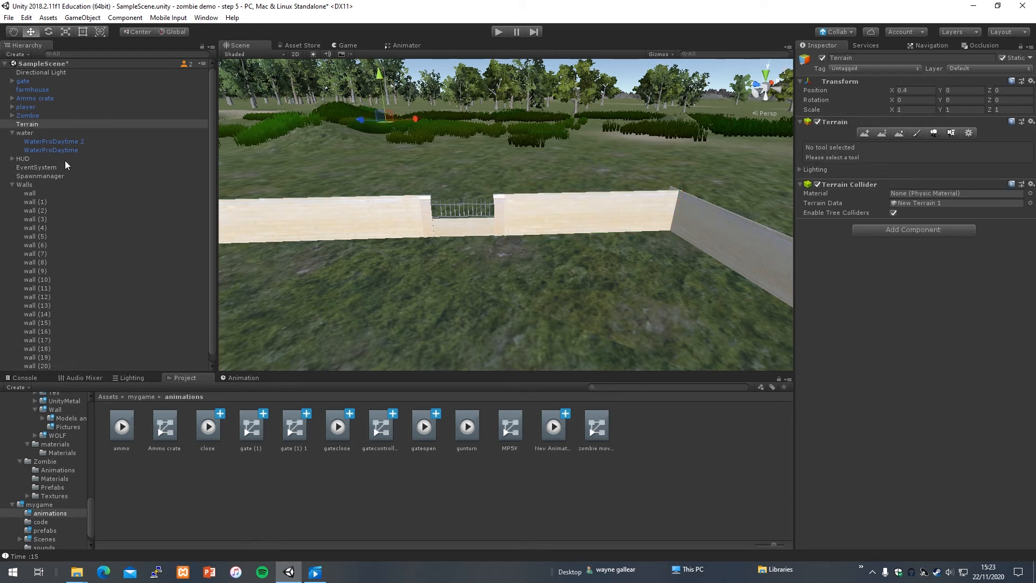
left_click(25, 82)
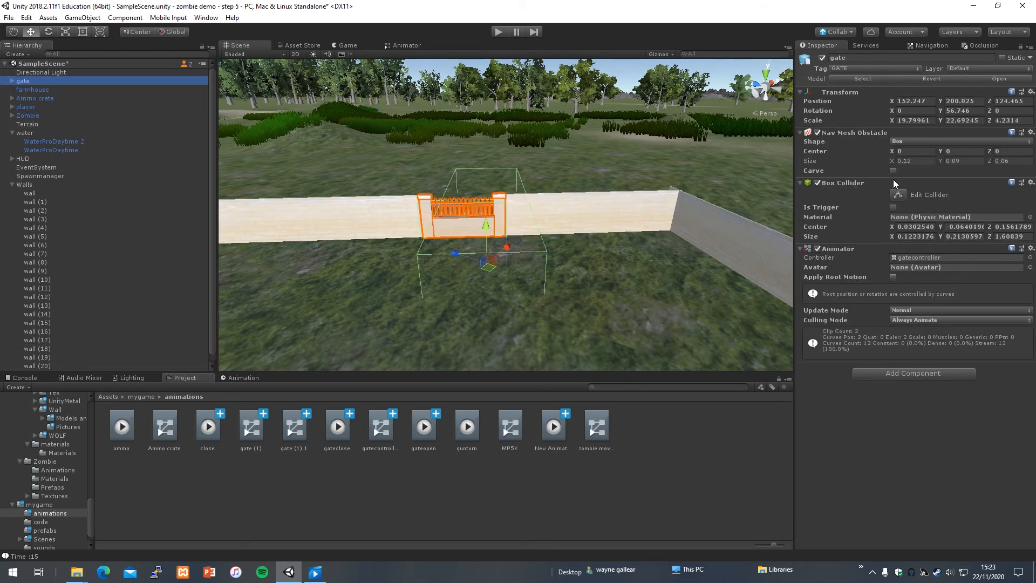
left_click_drag(542, 225, 614, 239, "alt")
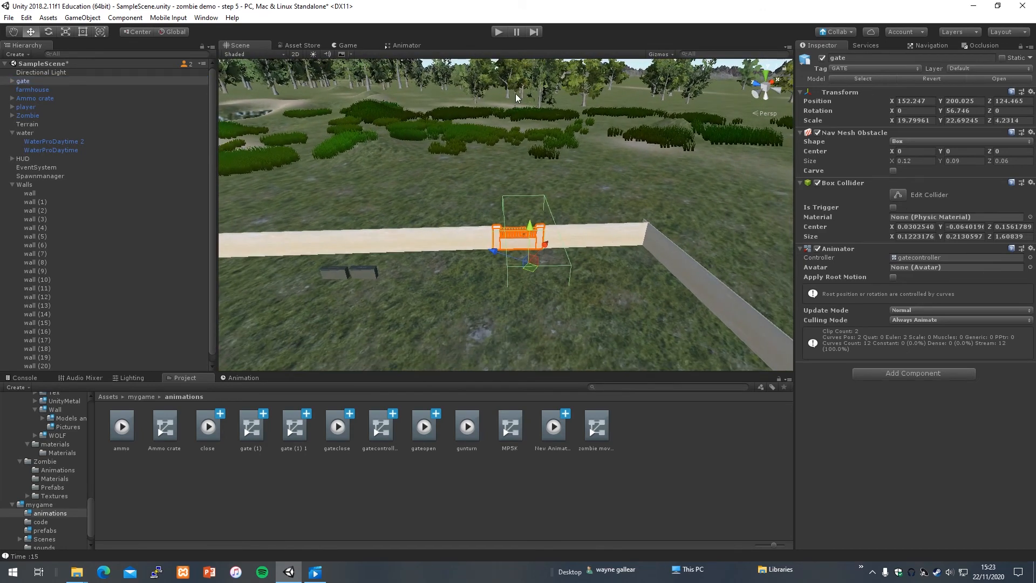
- Play-test the approach to the gate once more from inside the enclosure, and stop the game
left_click(498, 32)
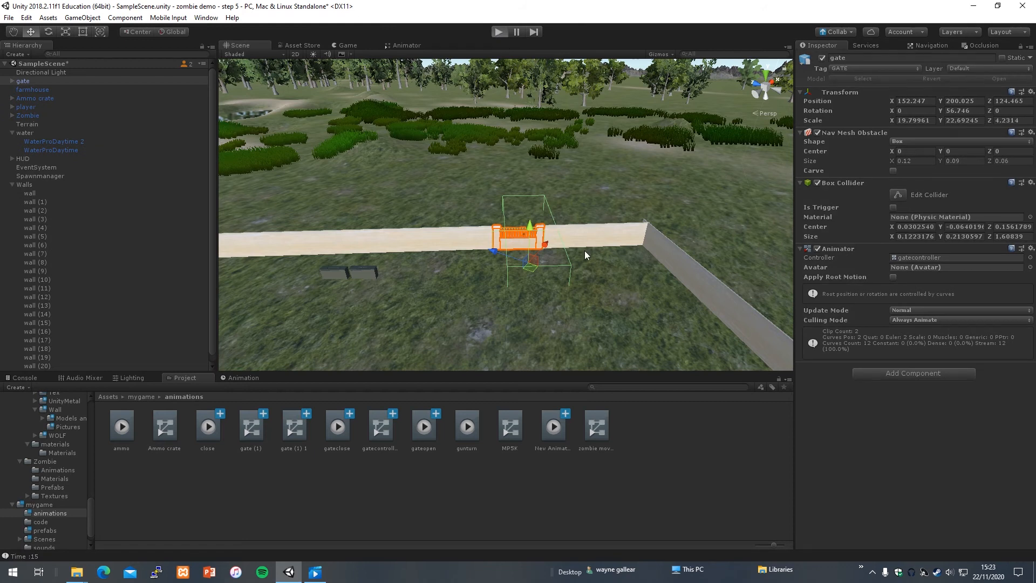
key("w")
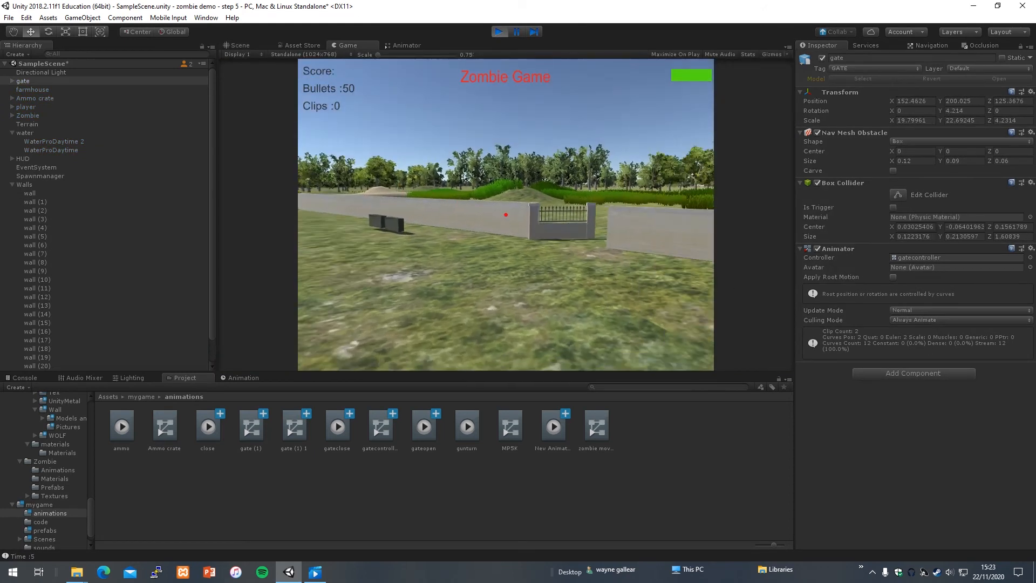
key("w")
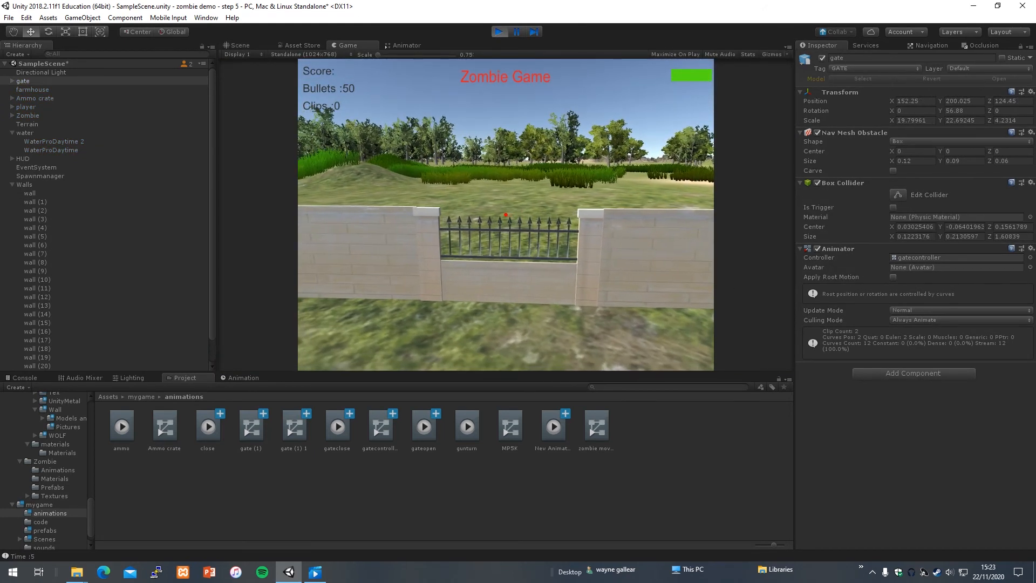
key("s")
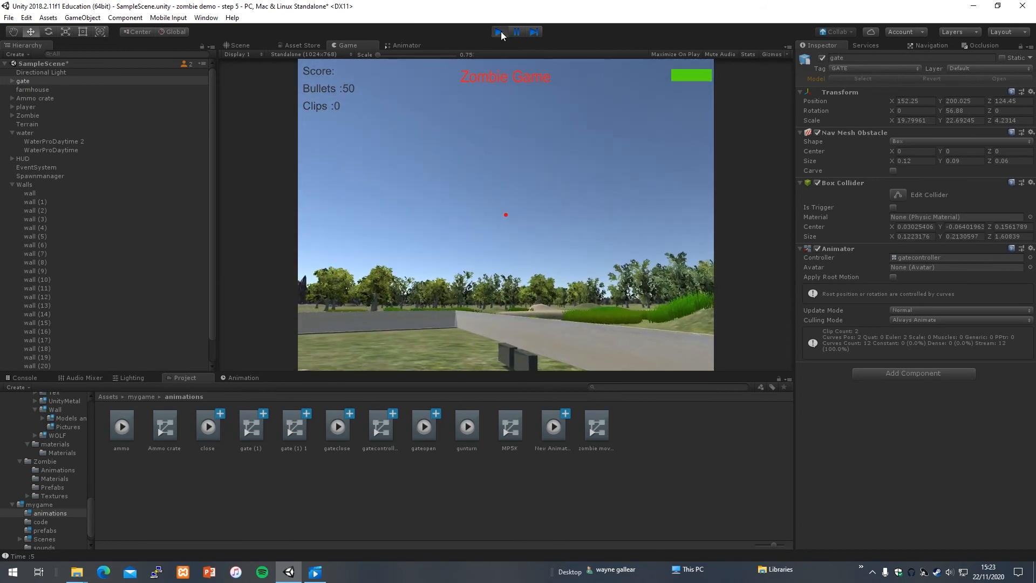
left_click(499, 32)
- Enable Is Trigger on the gate's box collider and play-test walking out through the gate opening
left_click(893, 207)
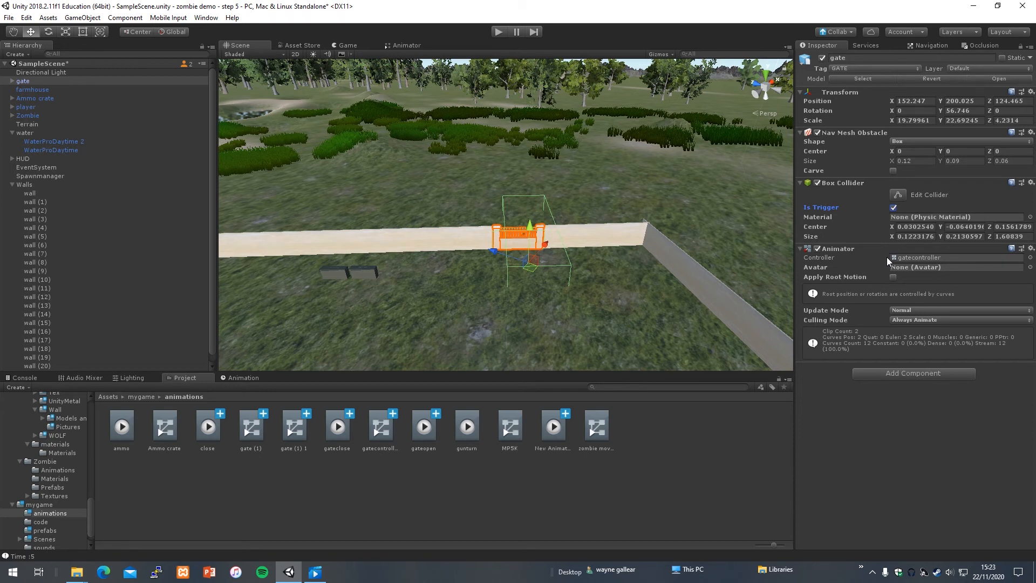
right_click_drag(507, 302, 553, 319)
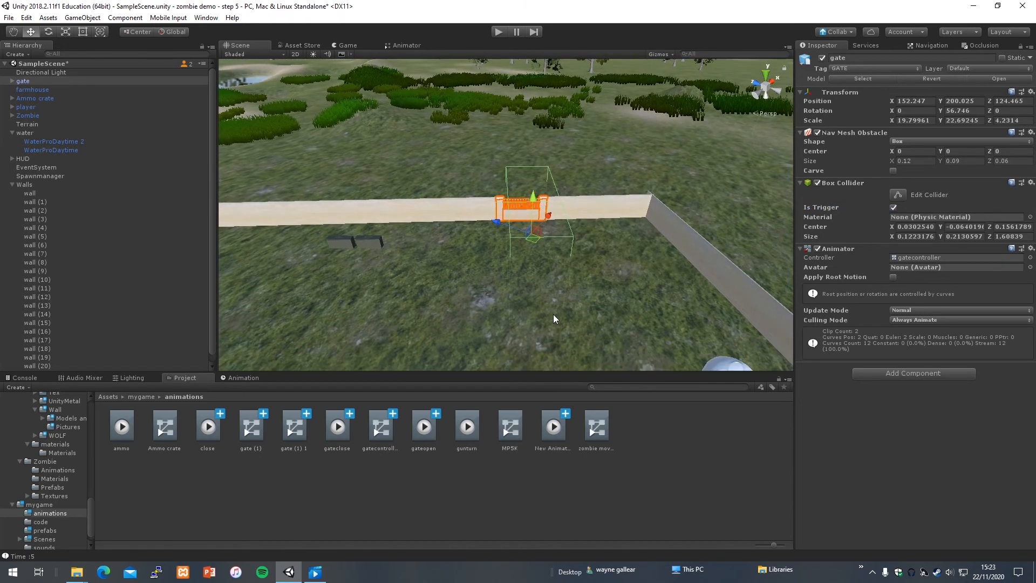
left_click(499, 32)
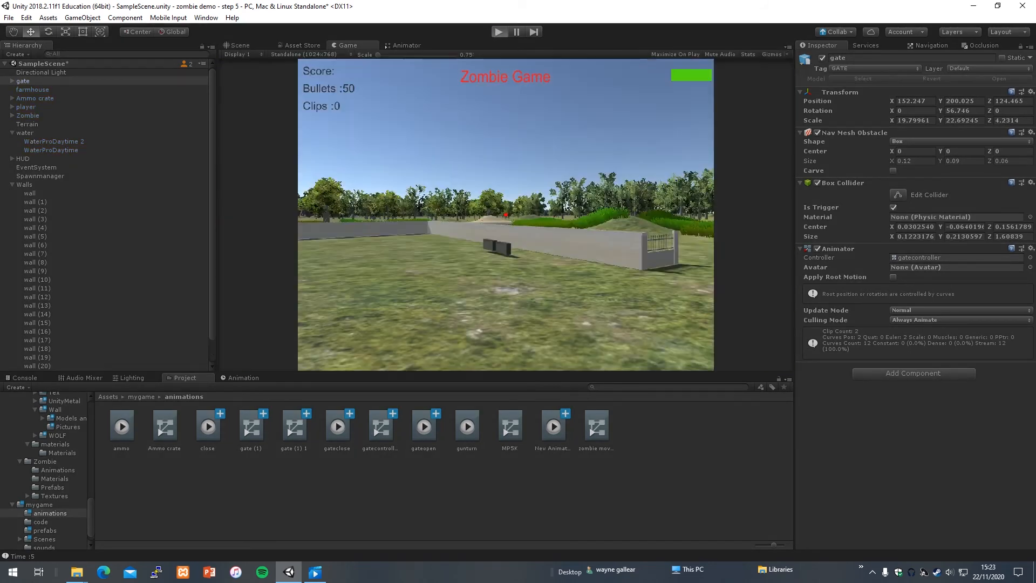
key("w")
key("w")
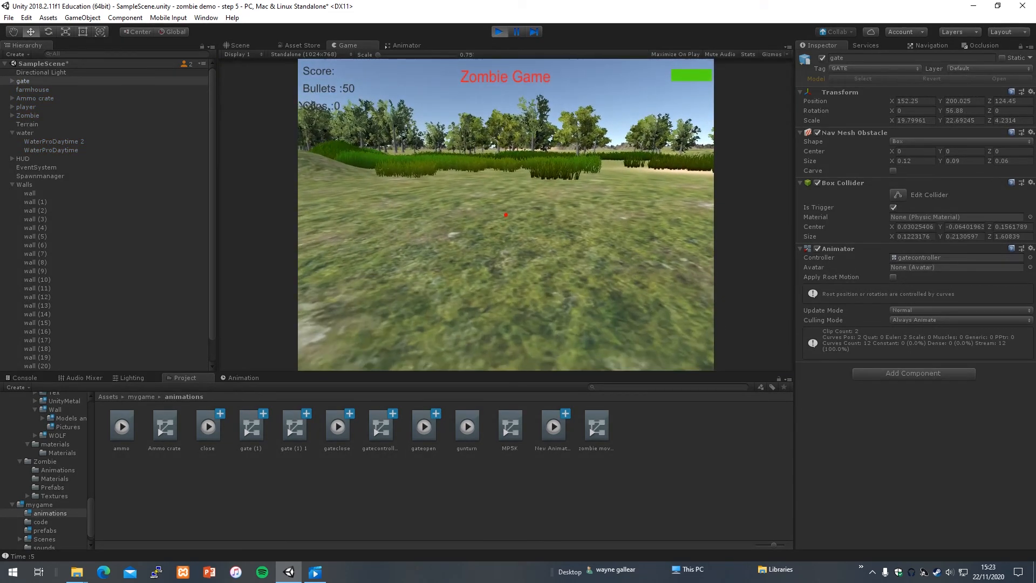
key("s")
key("w")
key("w")
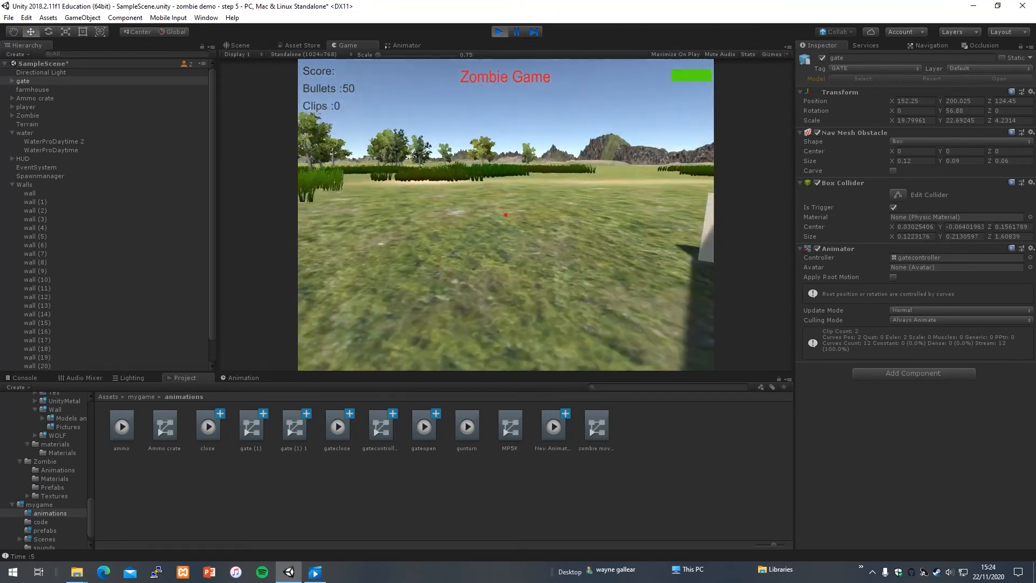
- Walk the player out through the tall grass to find a zombie, and turn back towards the farmhouse
key("w")
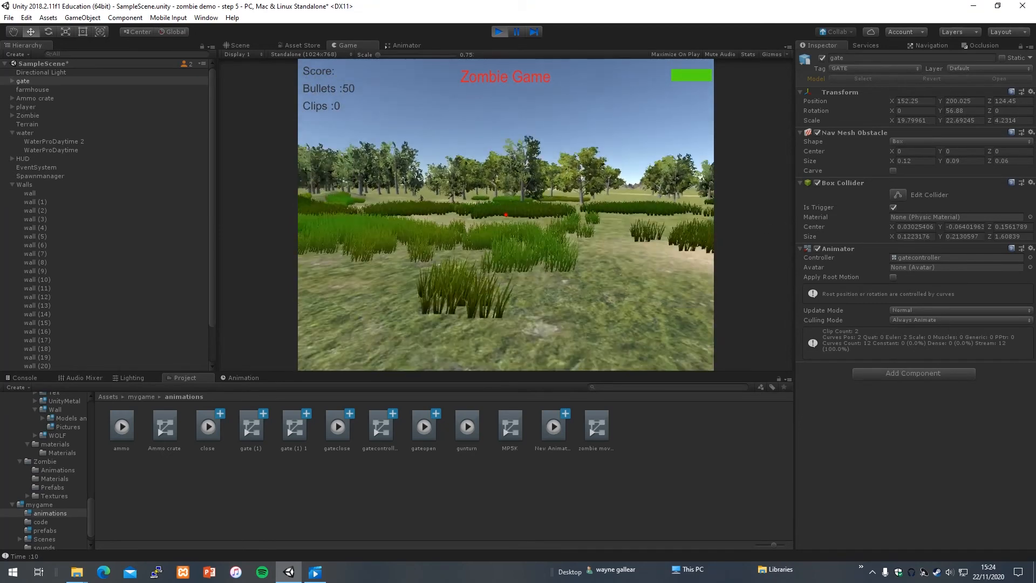
key("w")
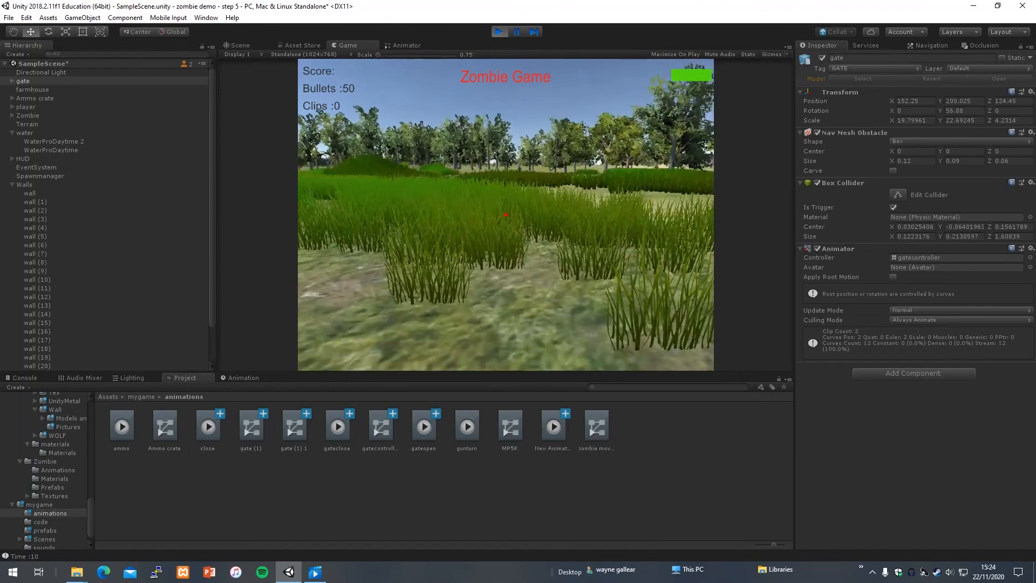
key("w")
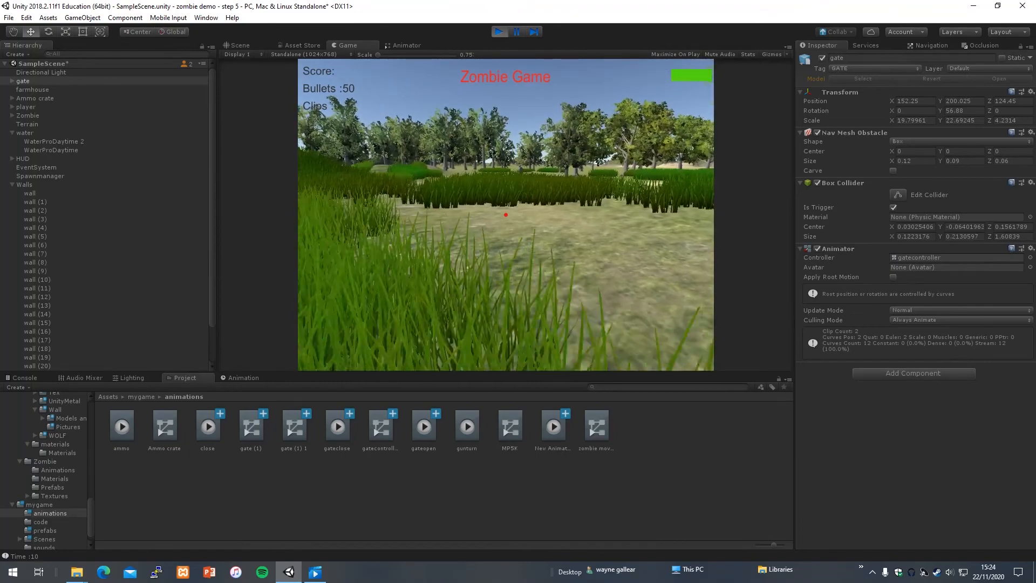
key("w")
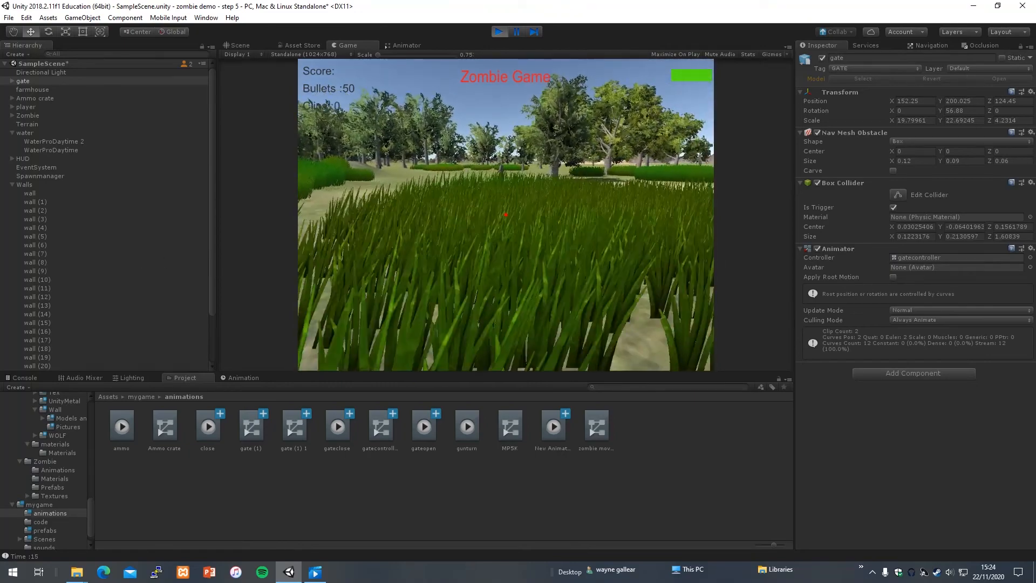
key("w")
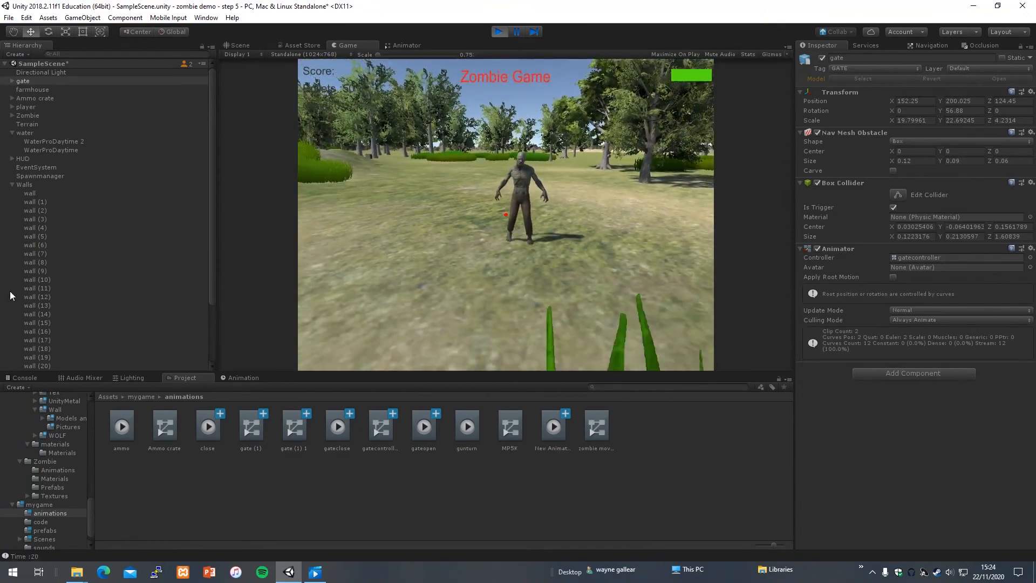
key("w")
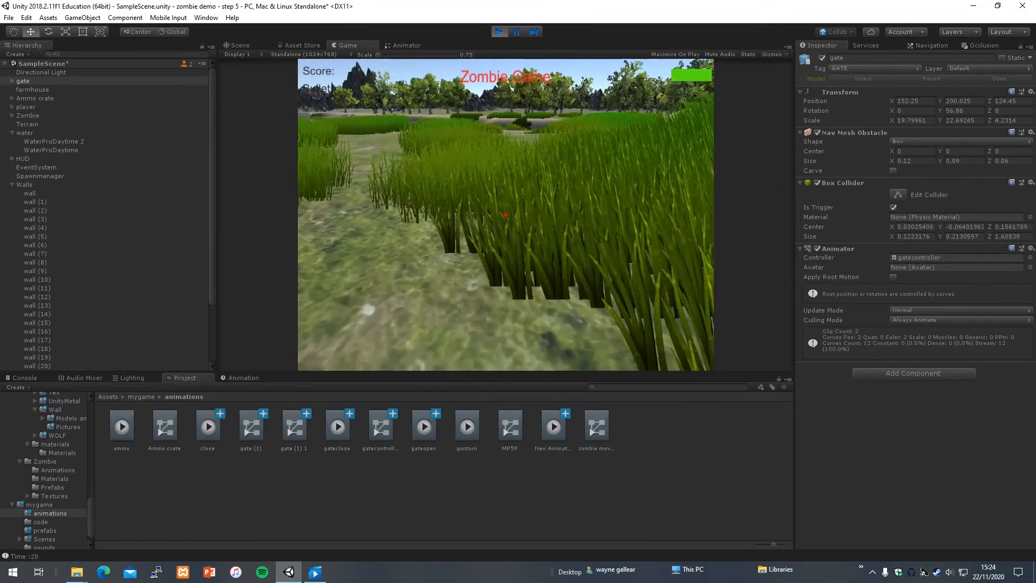
- Lead the zombies back over the mound to the farmhouse enclosure and go inside through the gate
key("space")
key("w")
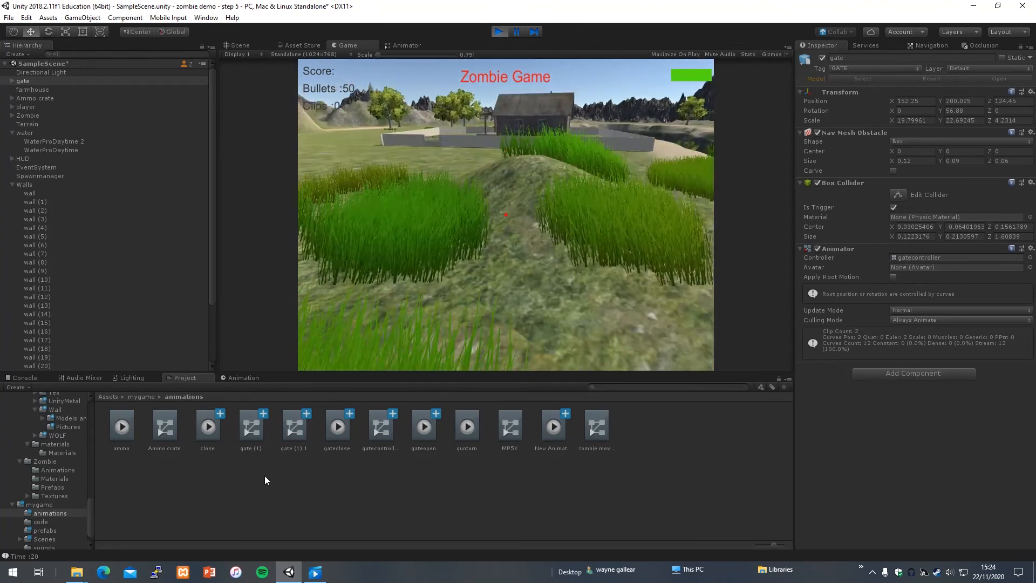
key("w")
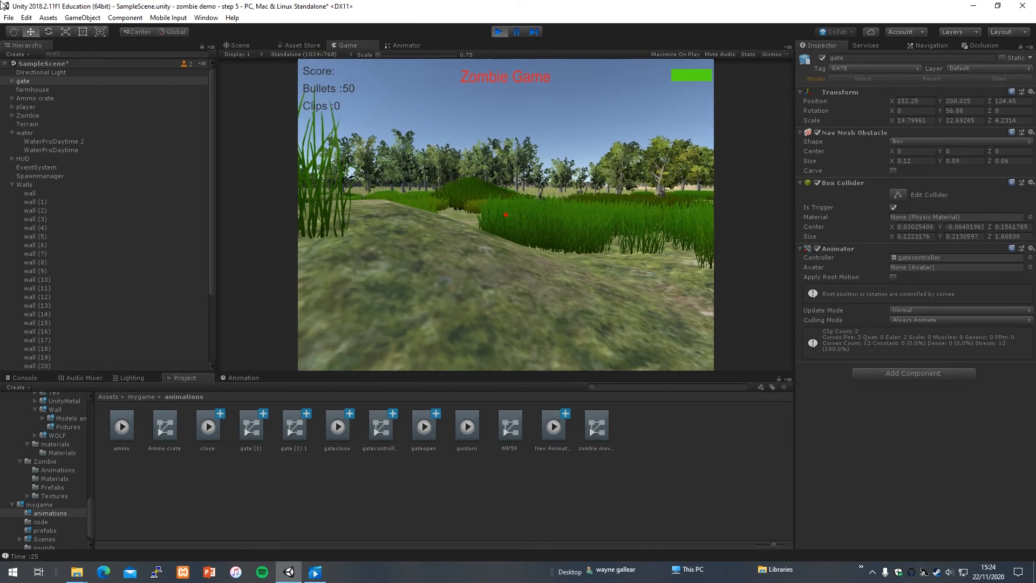
key("w")
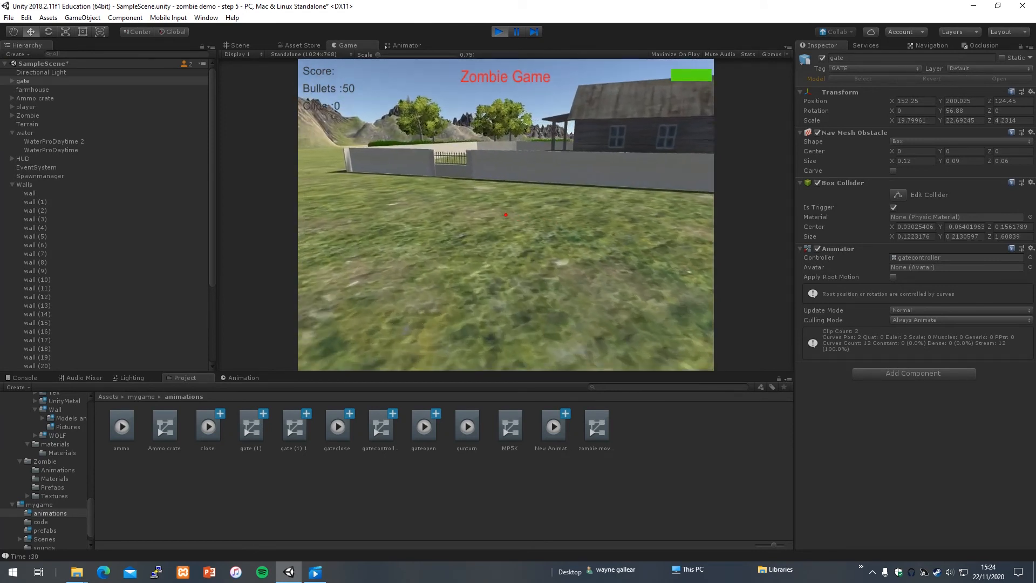
key("w")
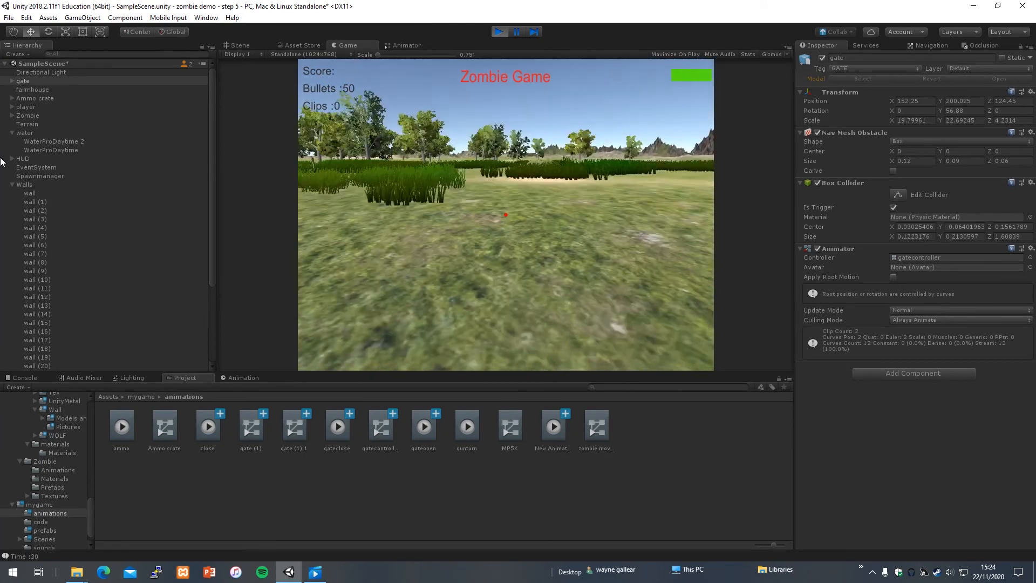
key("w")
key("w")
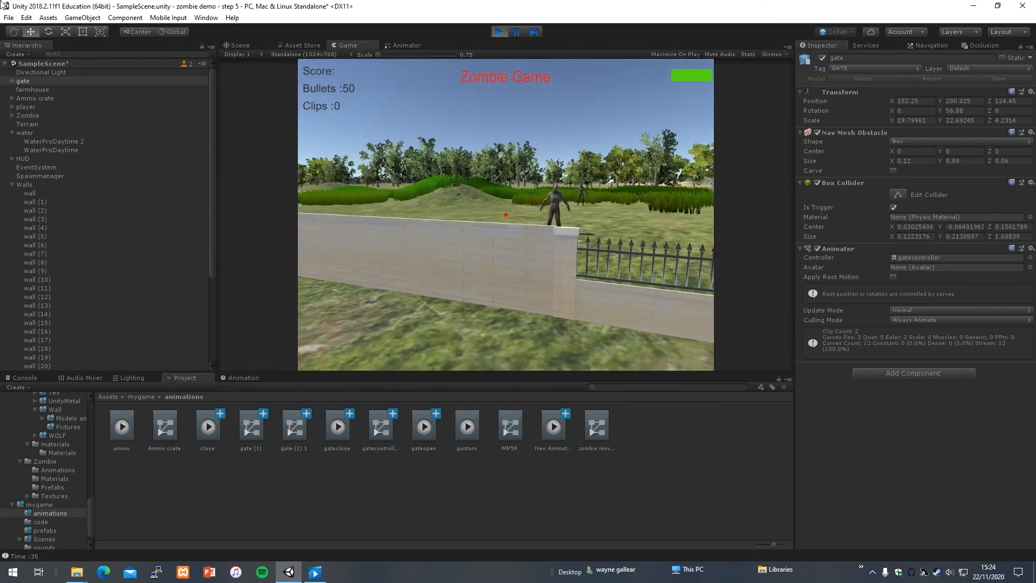
- Back away inside the enclosure to check whether the closed gate blocks the zombies, and stop the game
key("s")
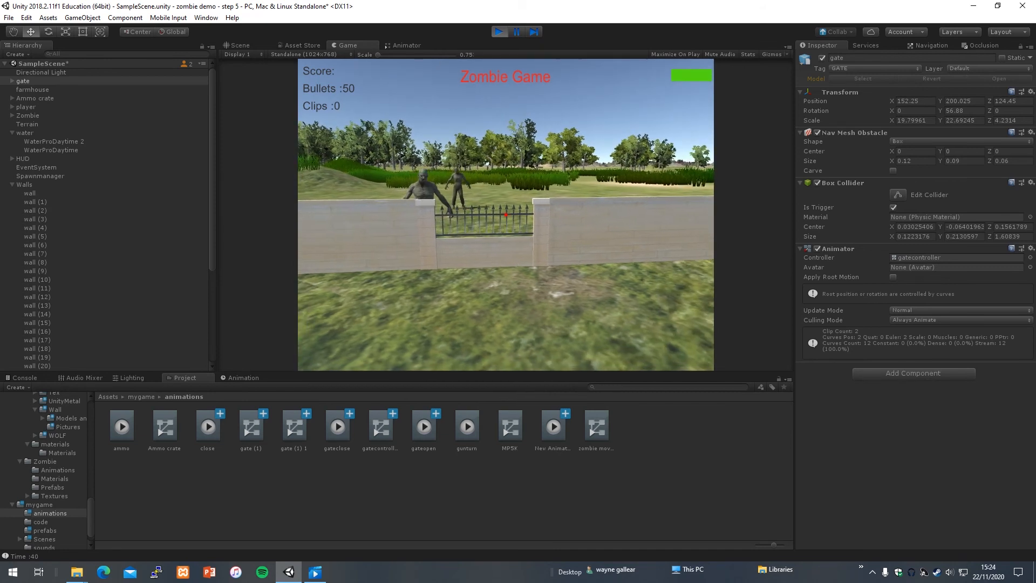
key("a")
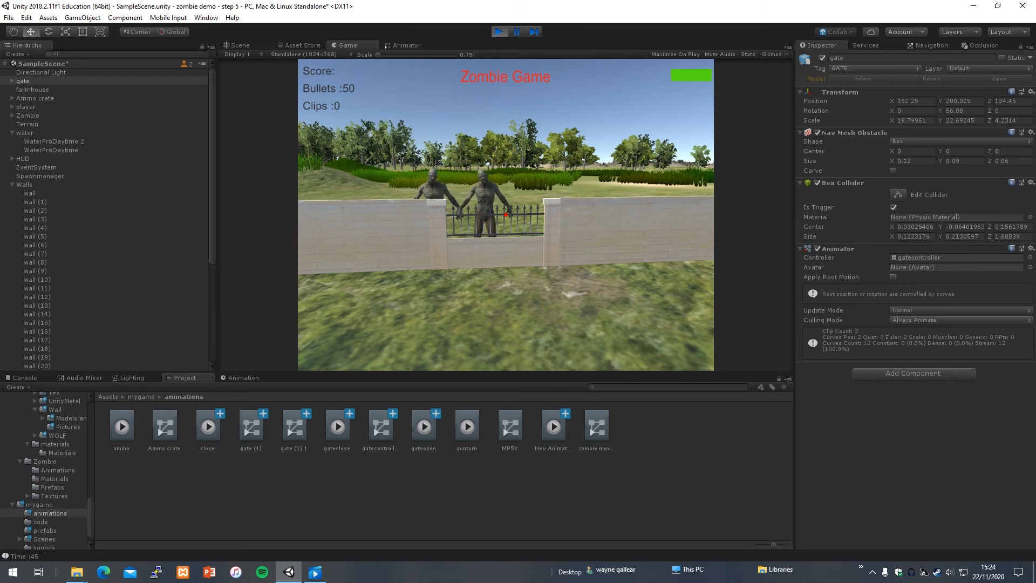
key("w")
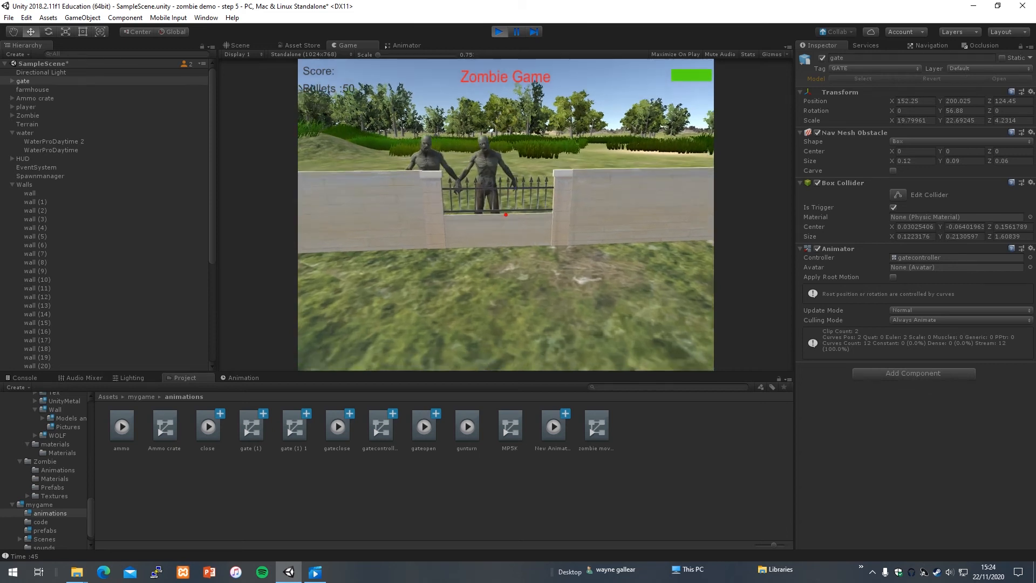
key("s")
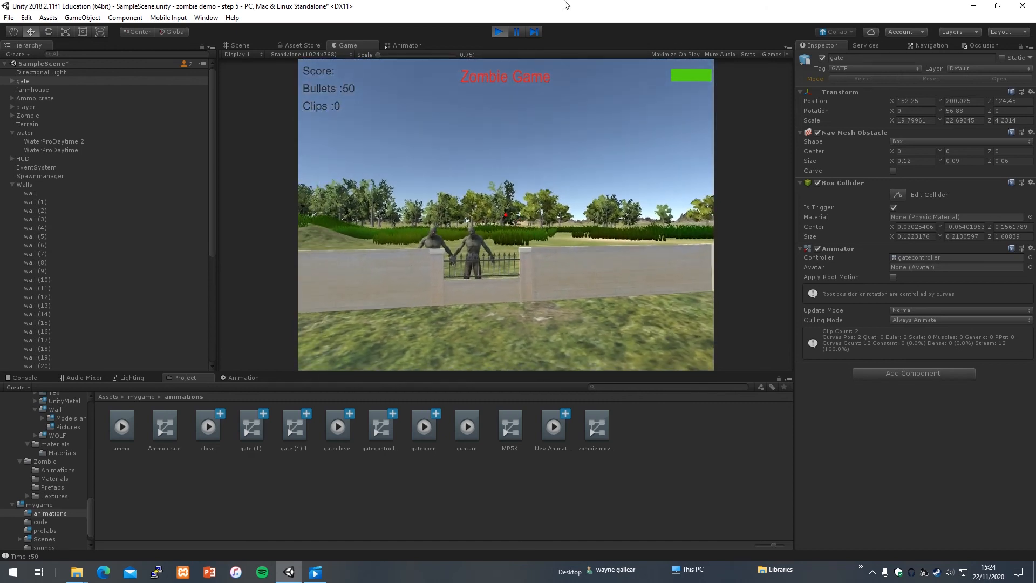
left_click(499, 30)
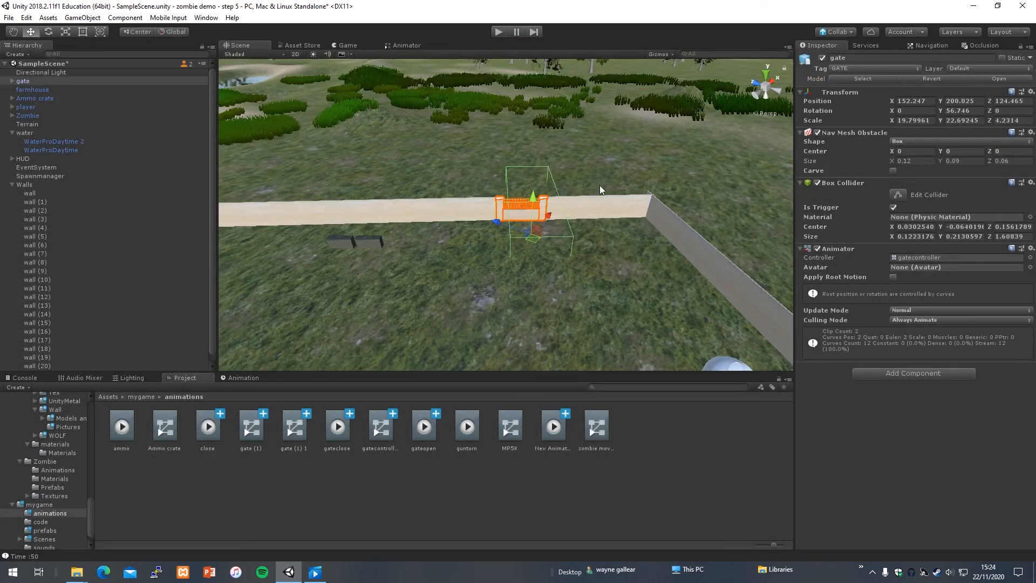
scroll(536, 261, "down", 3, "alt")
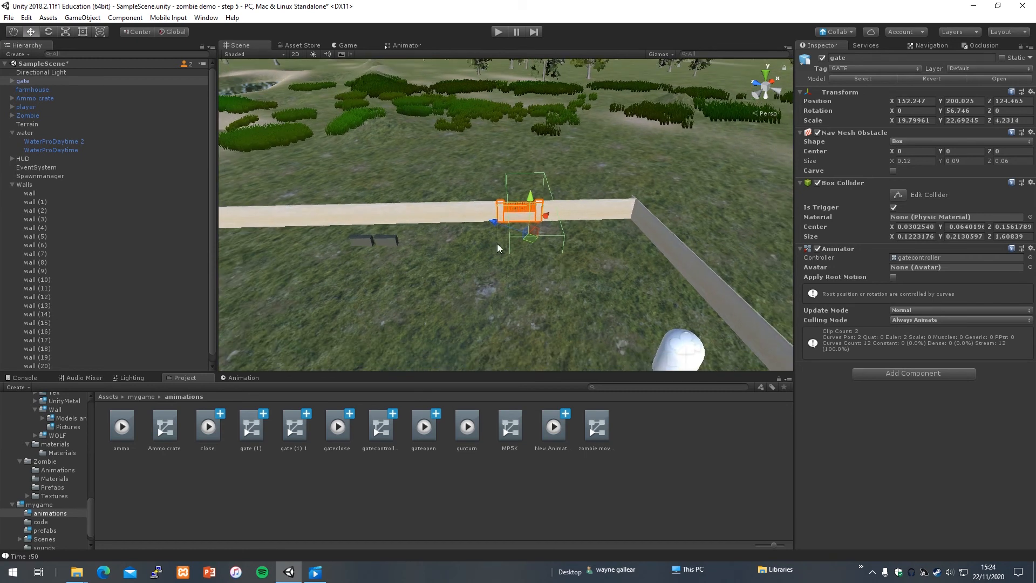
- Focus the scene view on the gate and examine its trigger box against the adjoining walls
double_click(23, 81)
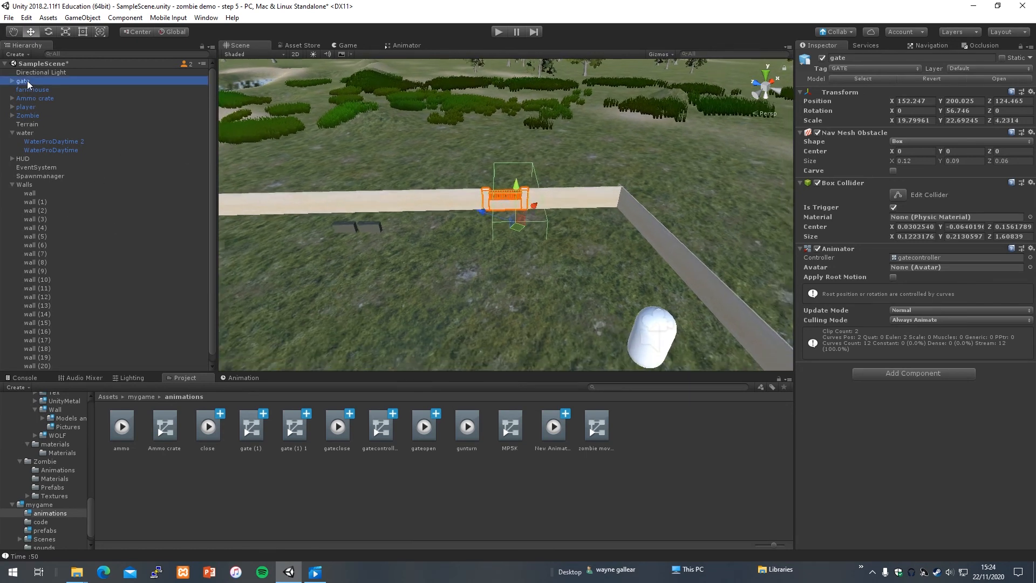
right_click_drag(646, 231, 636, 205)
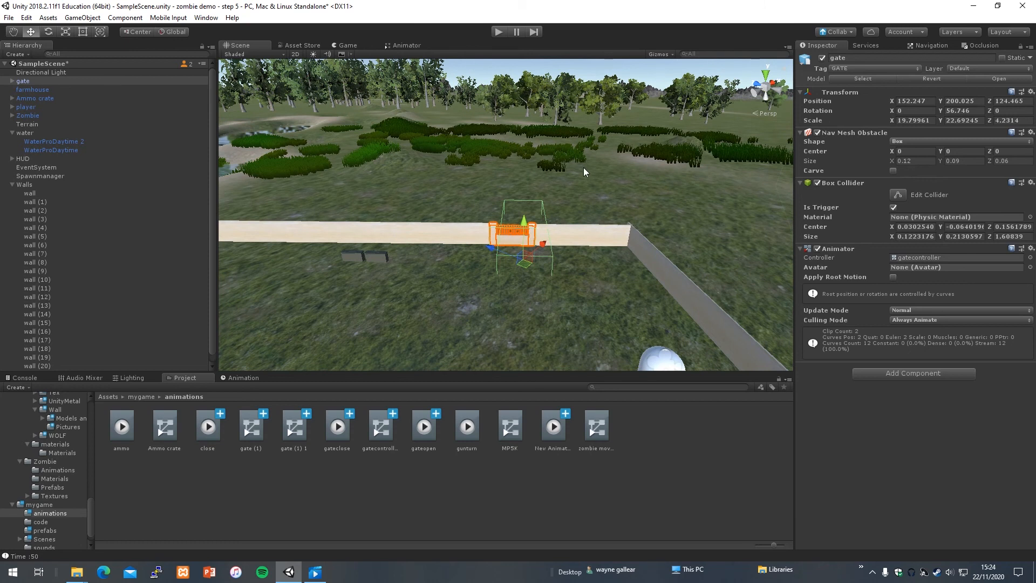
scroll(548, 192, "up", 2)
scroll(548, 192, "up", 1)
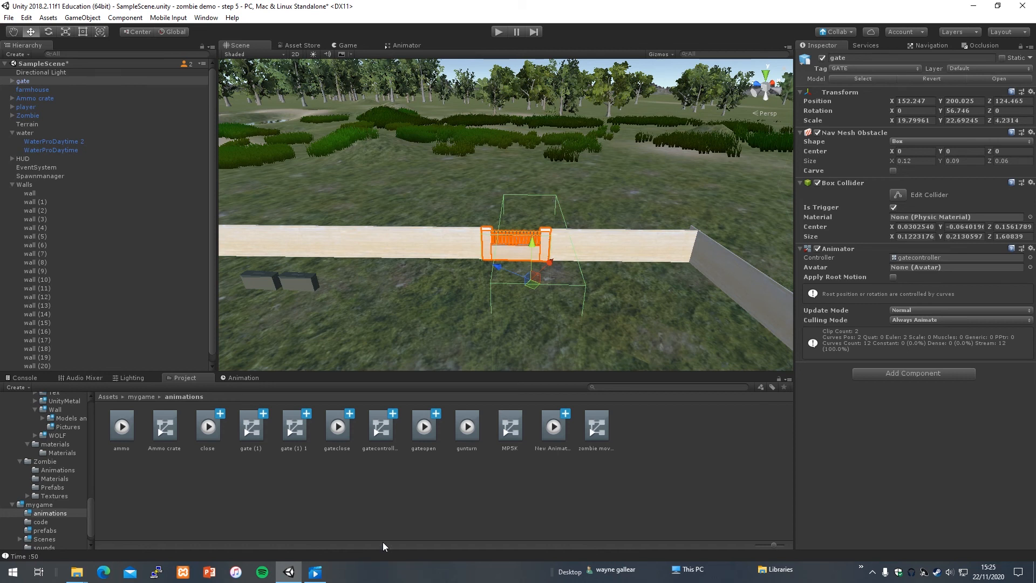
- Switch to the video player holding the earlier desktop recording and close it
left_click(315, 572)
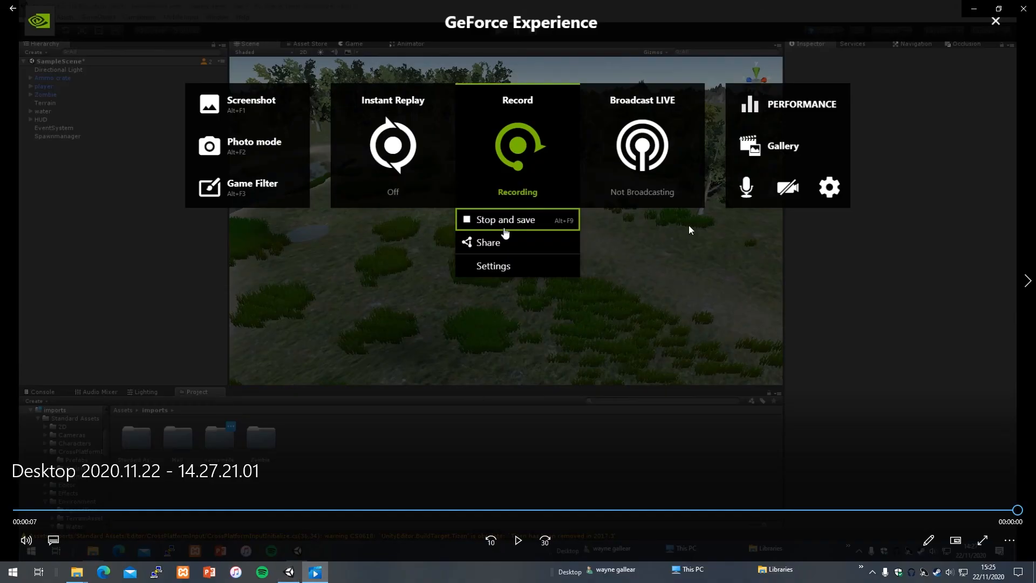
left_click(1023, 8)
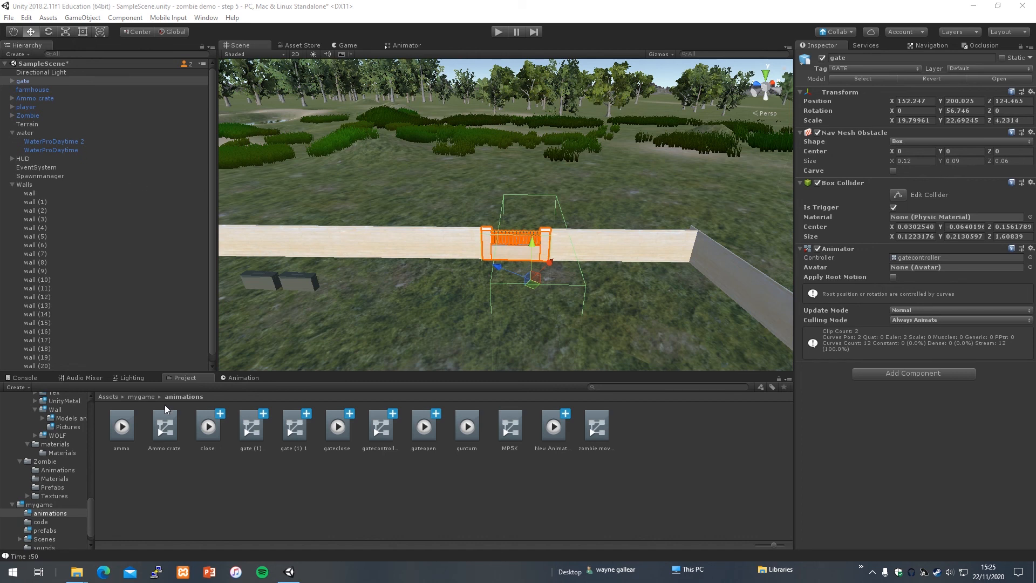
- Create a new C# script named gateKeeper in the mygame code folder
left_click(137, 396)
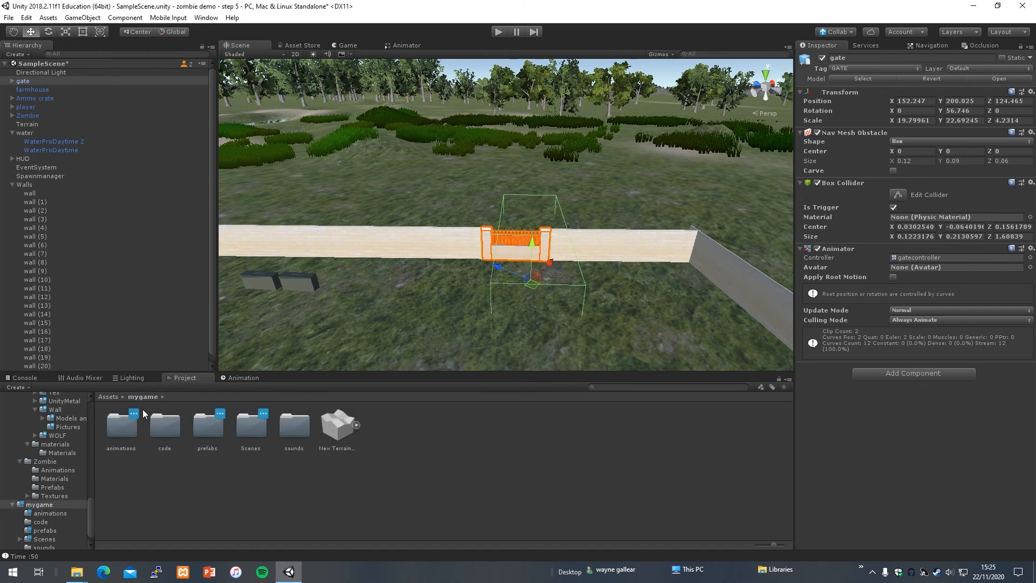
double_click(165, 429)
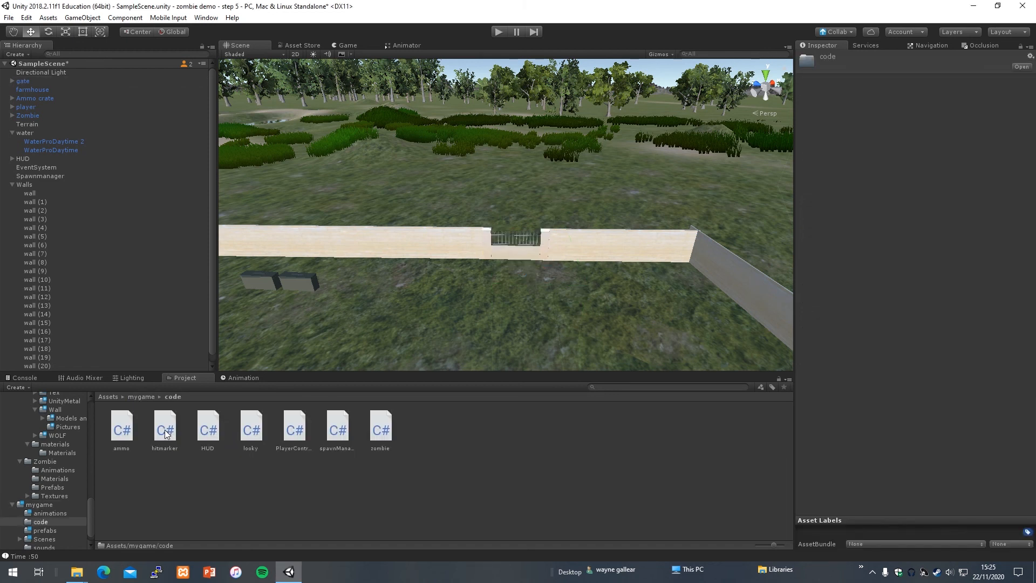
right_click(419, 435)
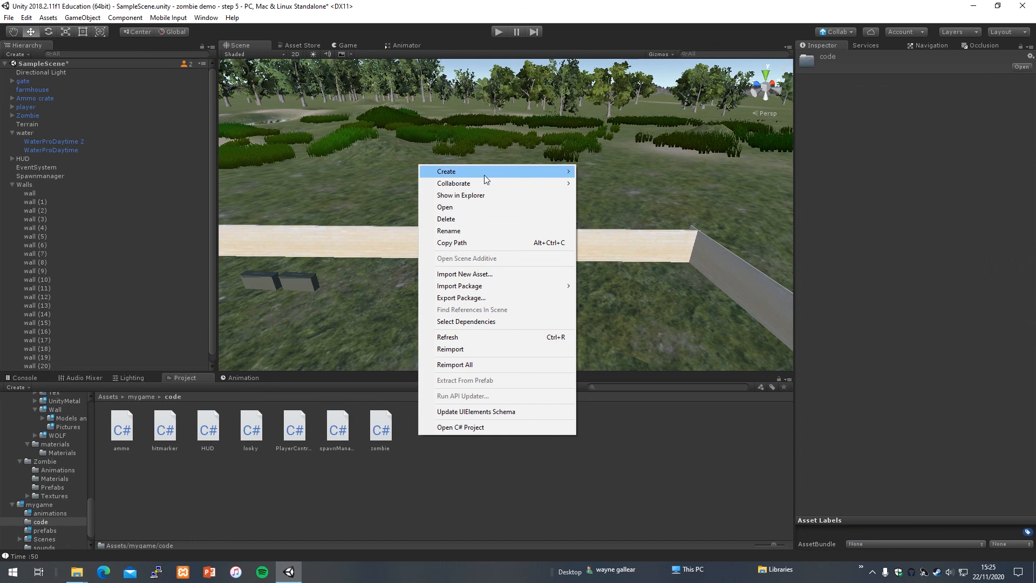
mouse_move(483, 172)
left_click(633, 189)
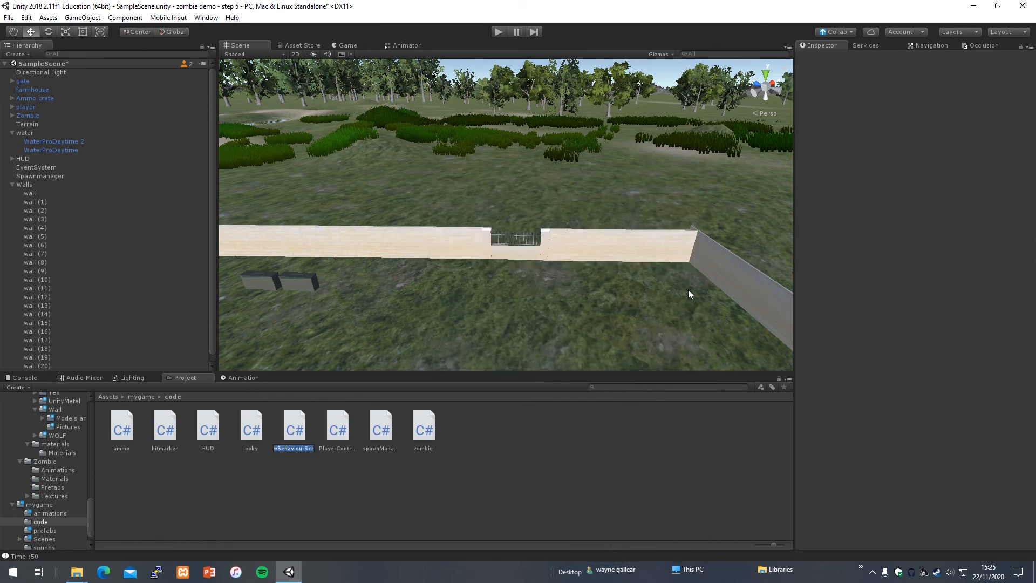
type("gateKeep")
key("BackSpace")
key("BackSpace")
type("eper")
key("Return")
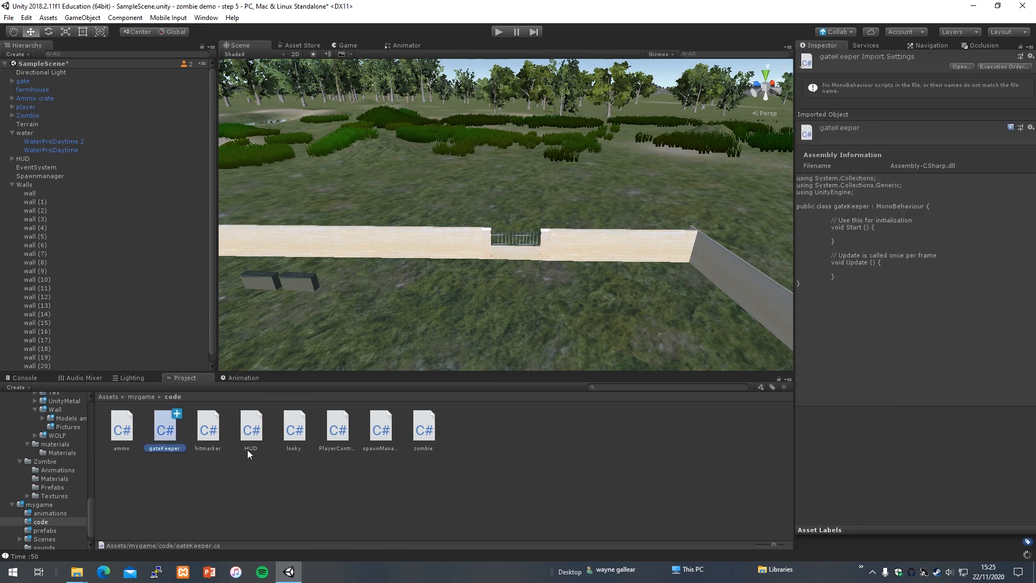
- Open the gateKeeper script in Visual Studio and put the opening braces of the class, Start and Update on their own lines
double_click(163, 435)
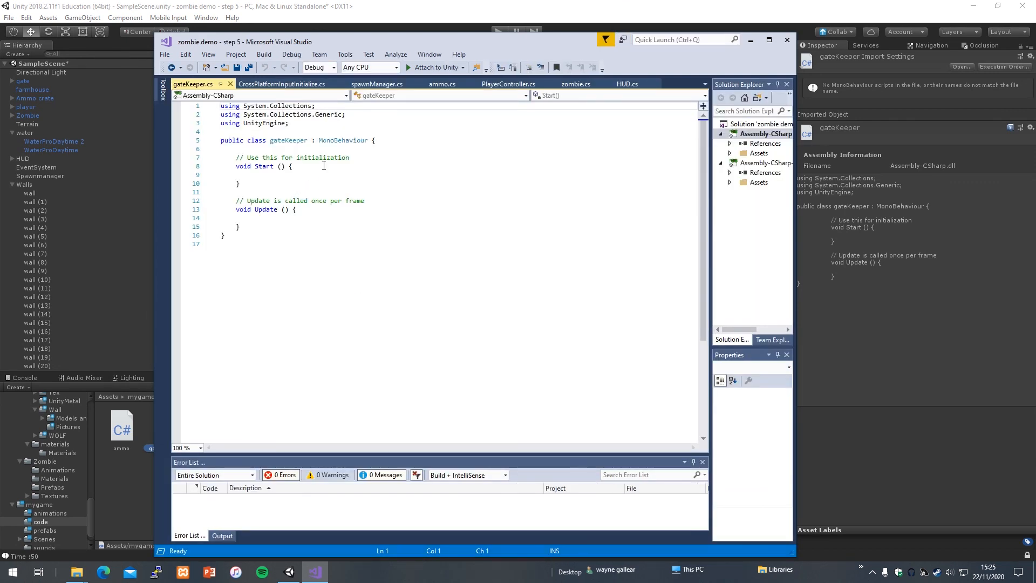
left_click(373, 135)
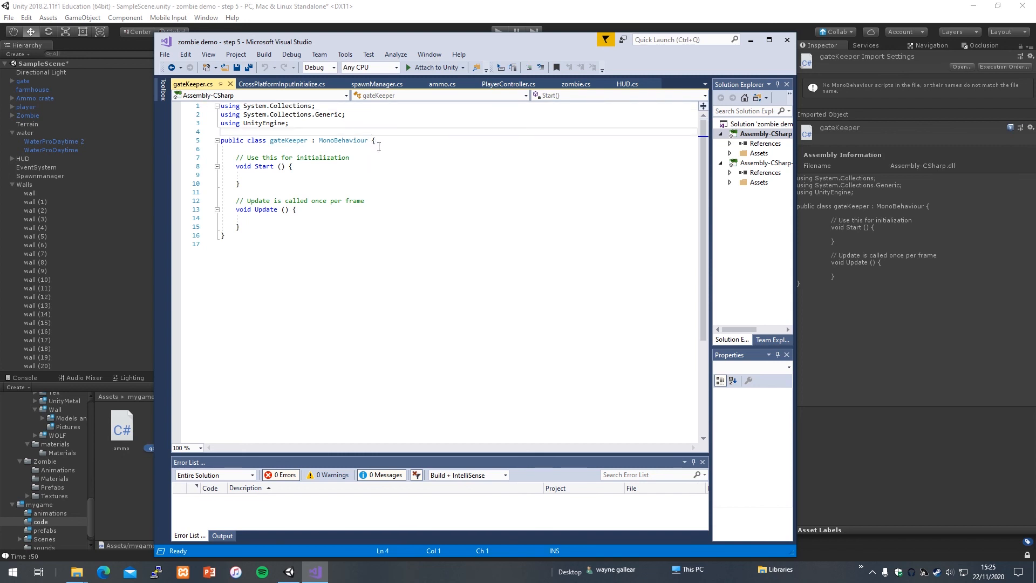
left_click(372, 140)
key("Return")
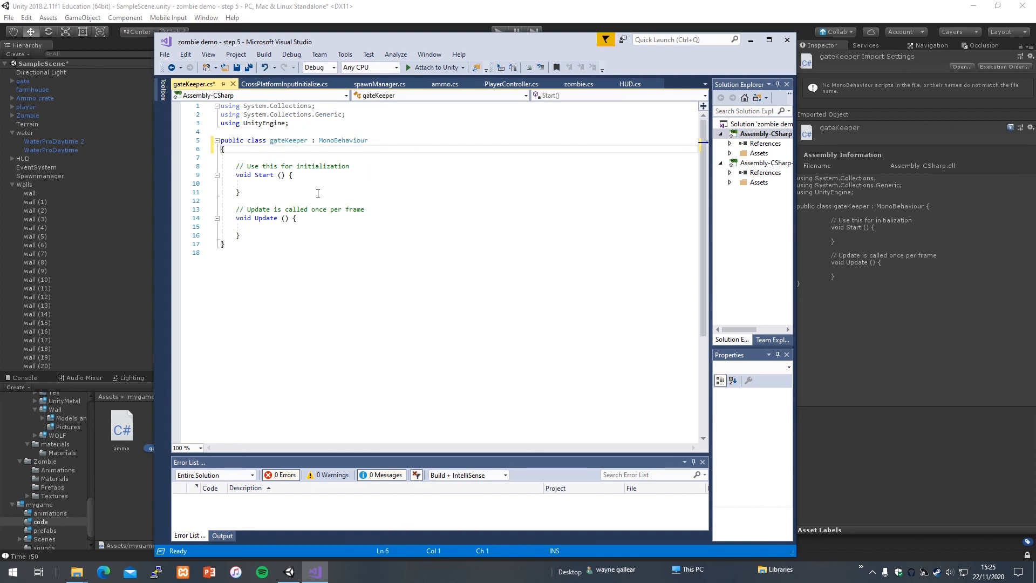
left_click(290, 175)
key("Return")
left_click(294, 227)
key("Return")
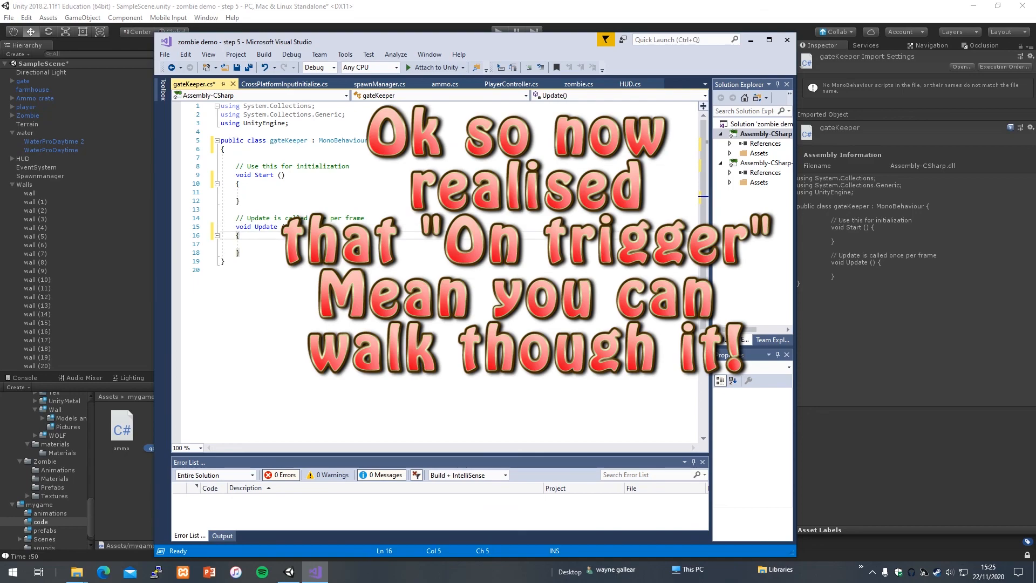